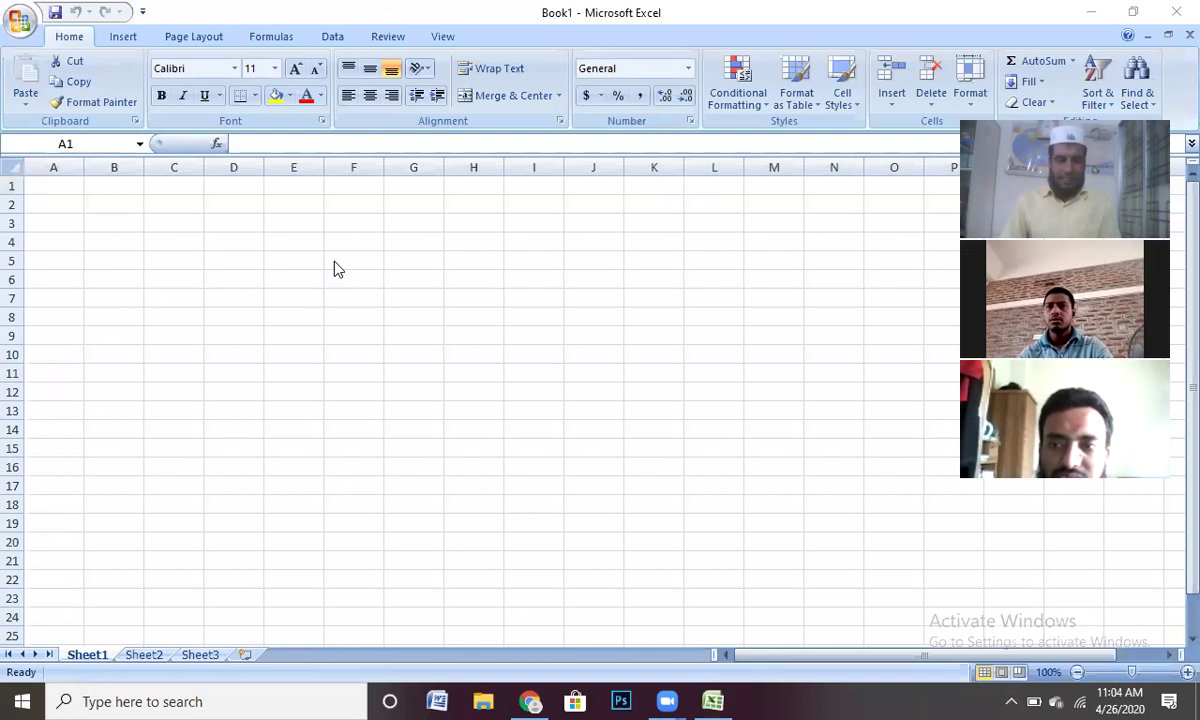
Step: Jump to cell A100 by its address, then return to A1 at the top
click(54, 184)
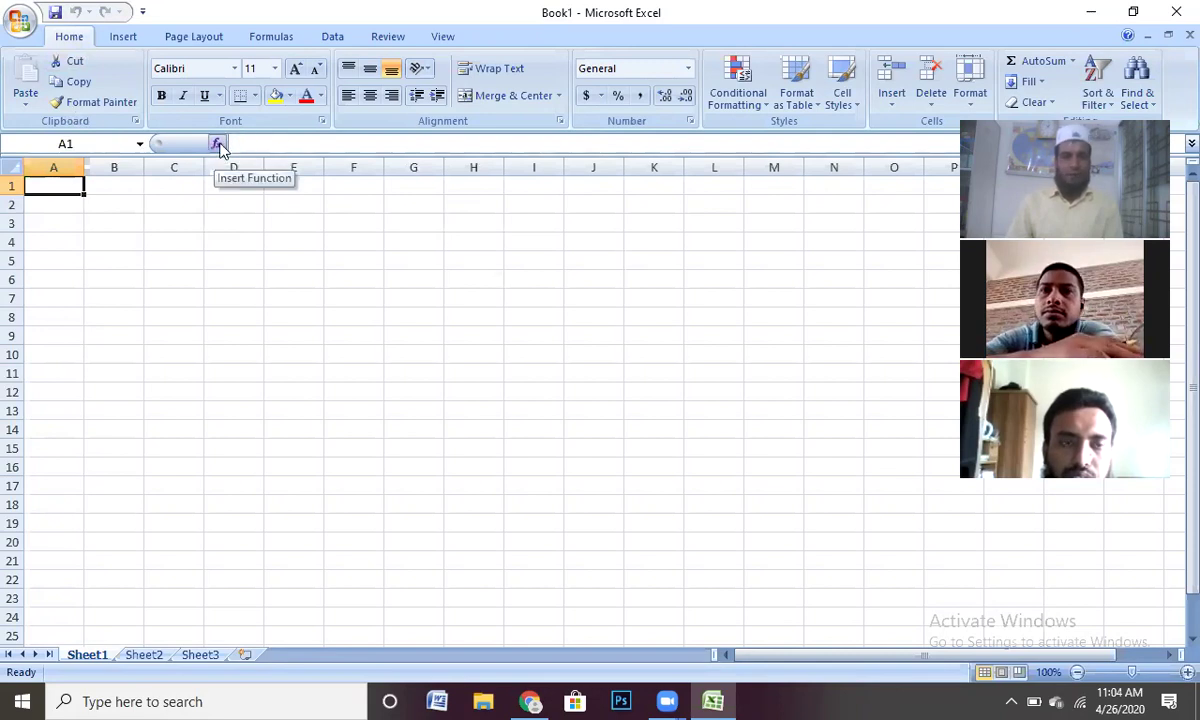
click(320, 144)
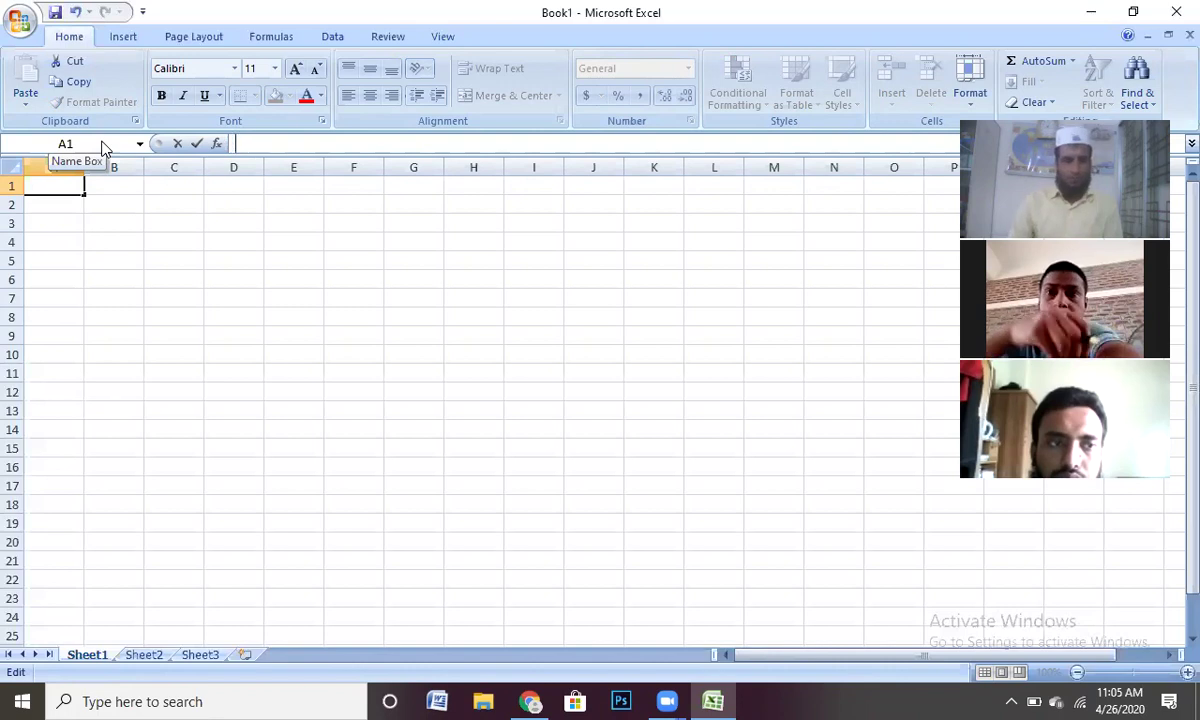
click(78, 238)
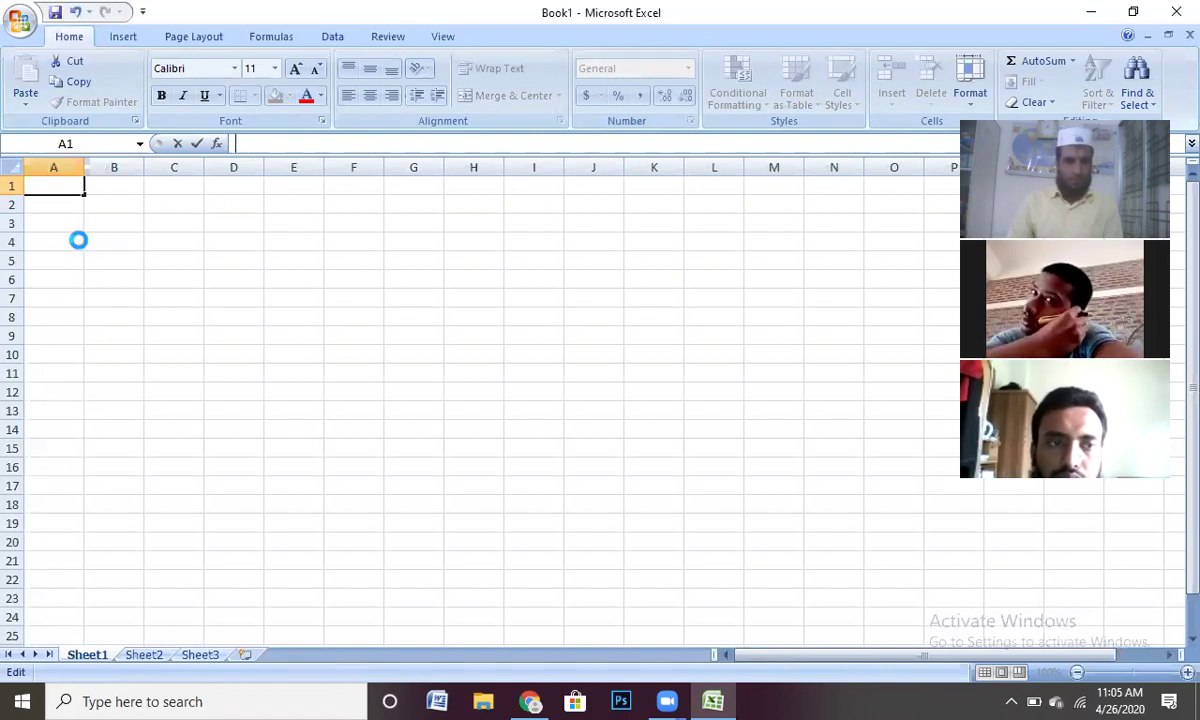
click(113, 144)
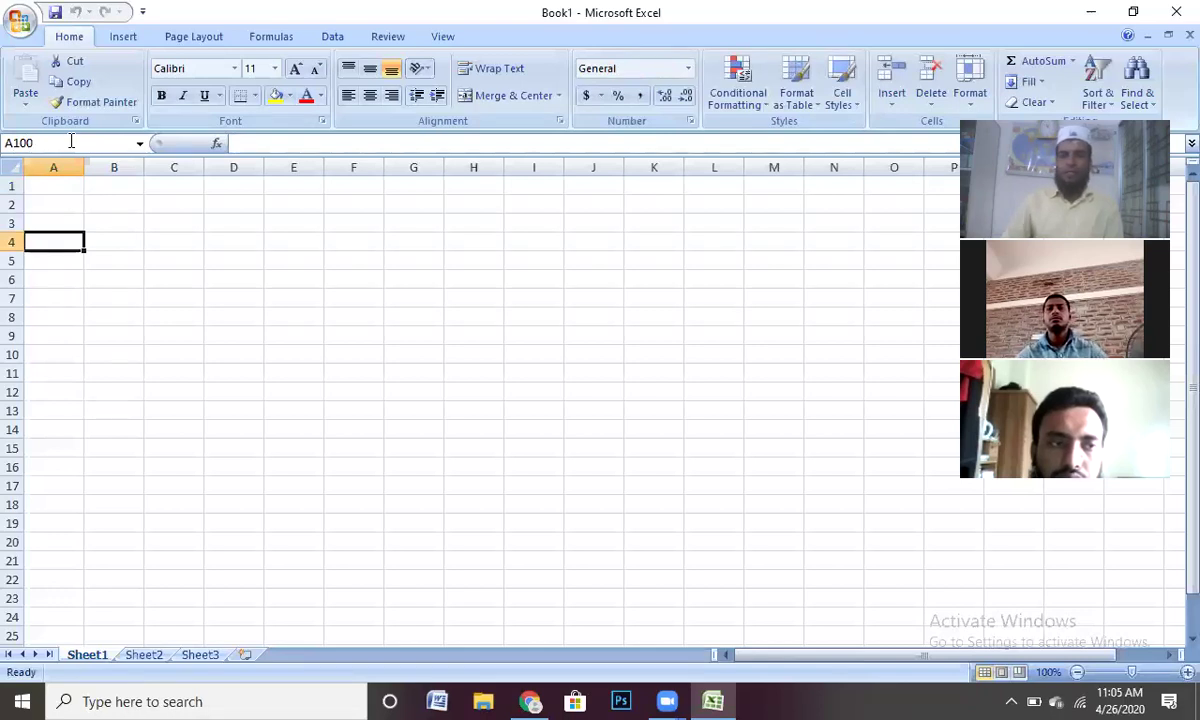
key(Return)
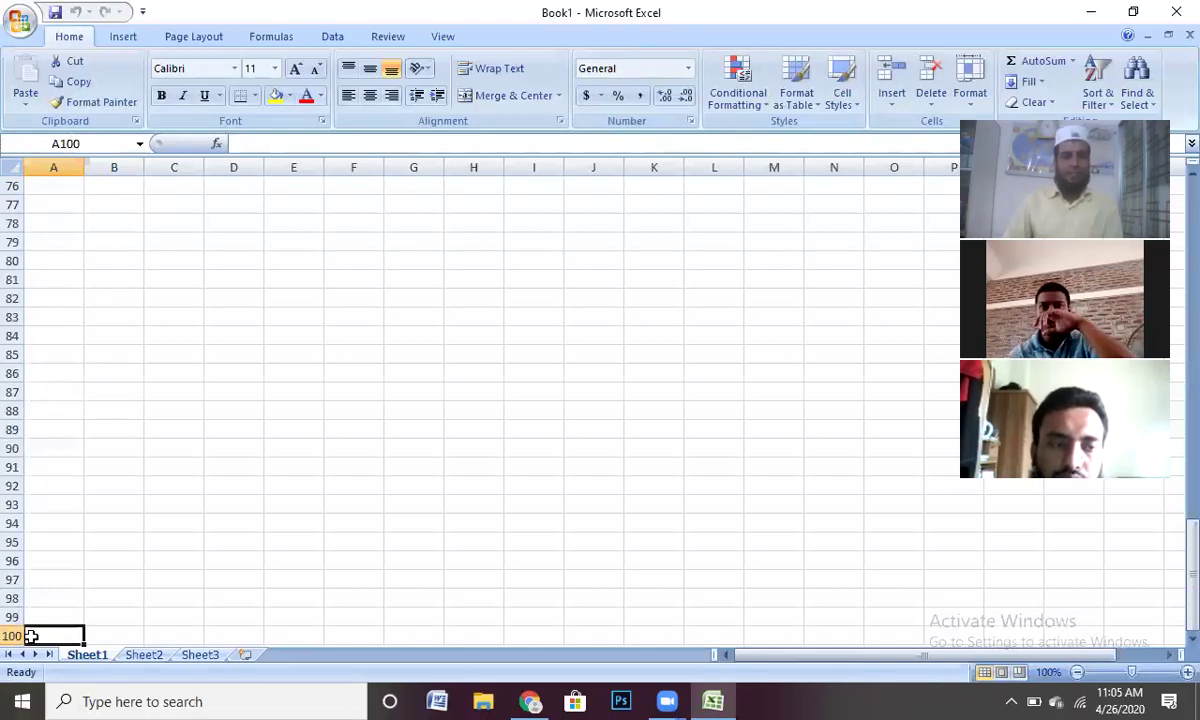
scroll(96, 237, up, 6)
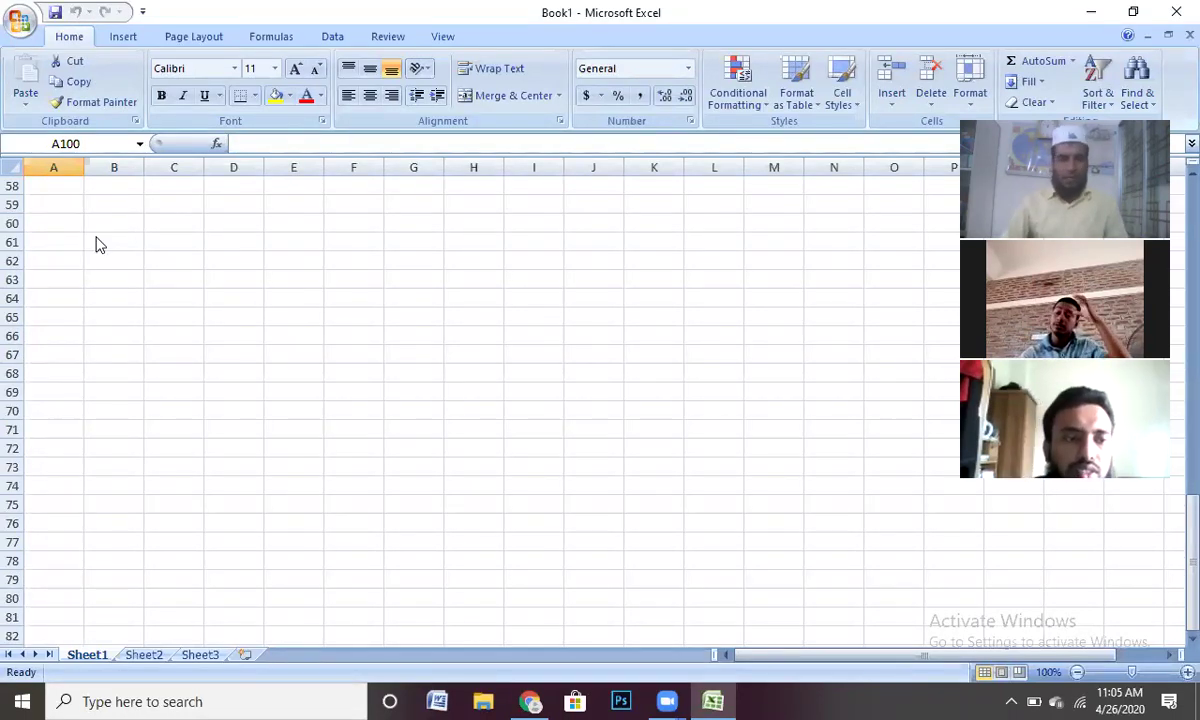
key(ctrl+Home)
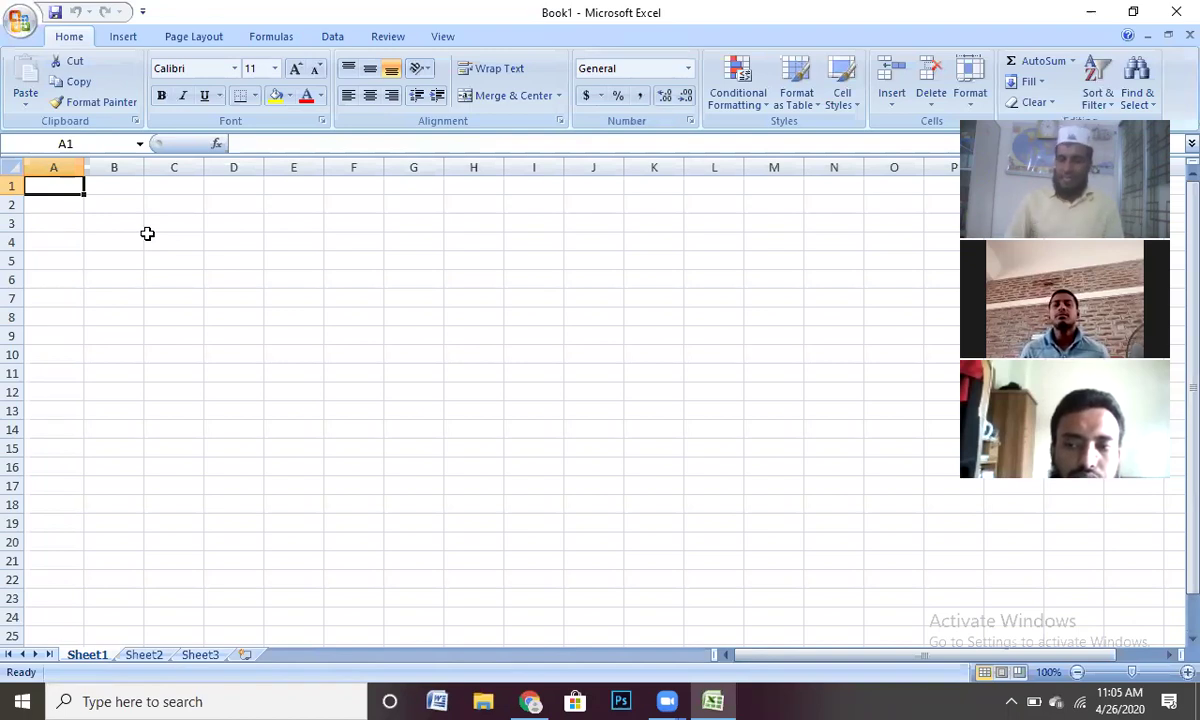
Step: Enter 1, 2, 3, 4 in A1:A4 and extend the series down to 17 in A17
text(1)
key(Return)
text(2)
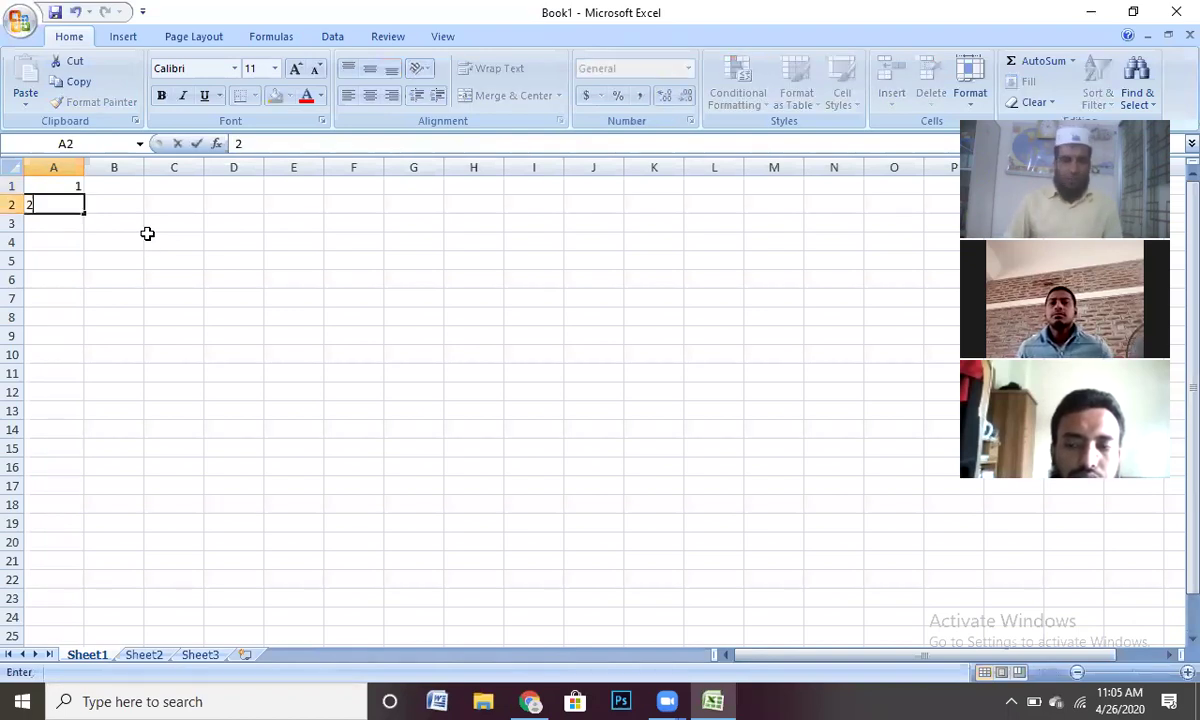
key(Return)
text(3)
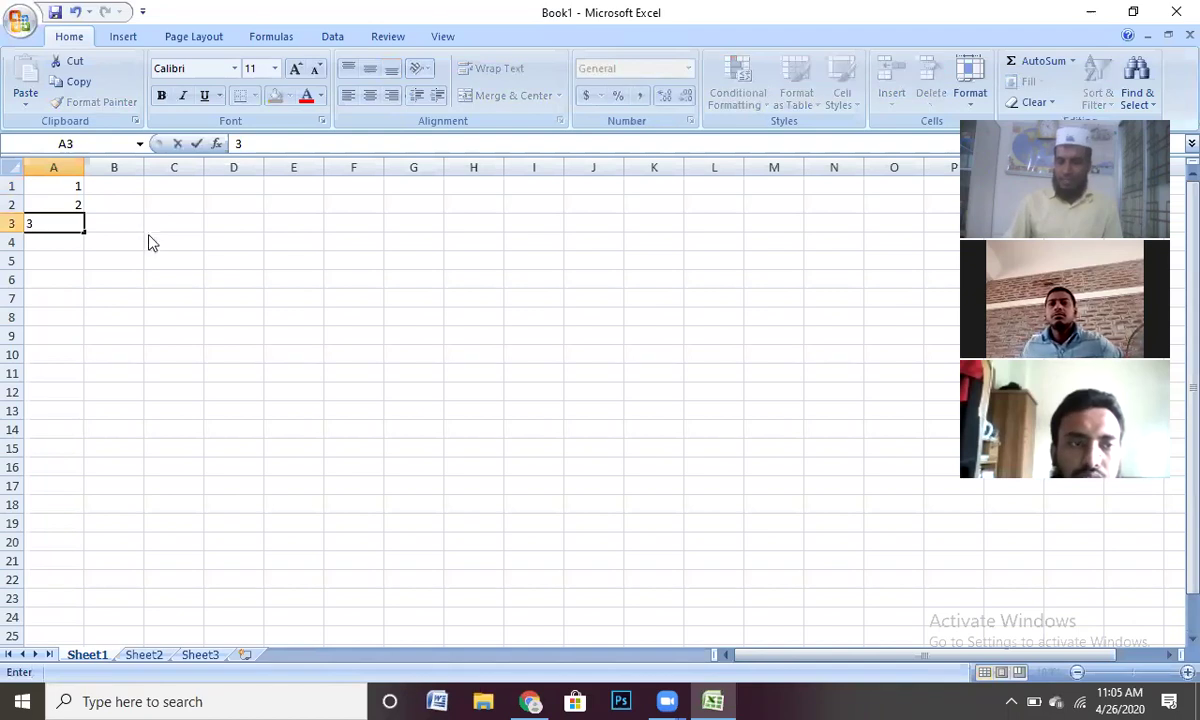
key(Return)
text(4)
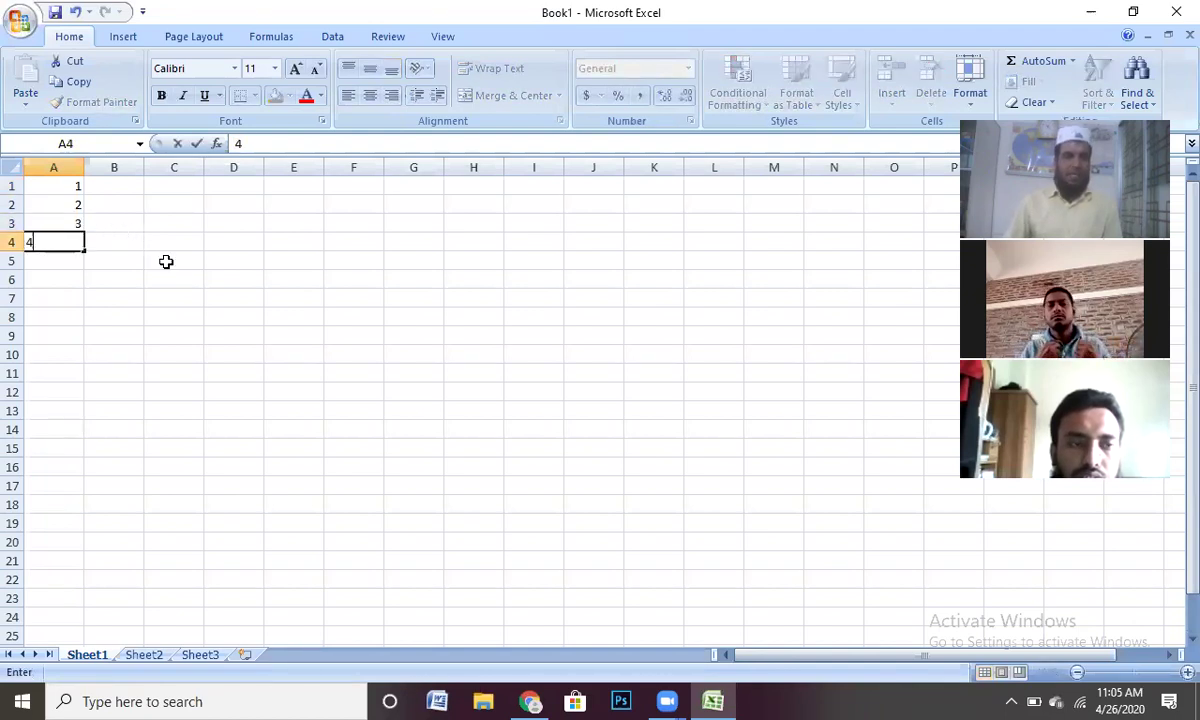
click(166, 260)
drag(59, 224, 70, 242)
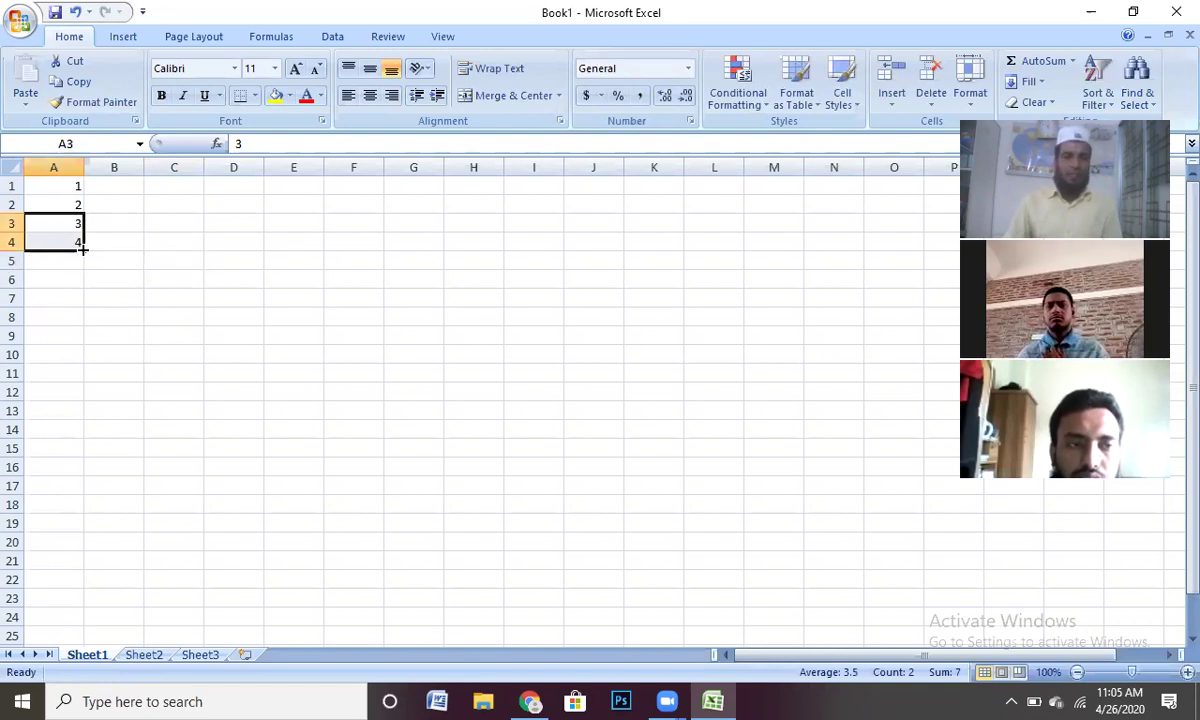
drag(84, 249, 105, 495)
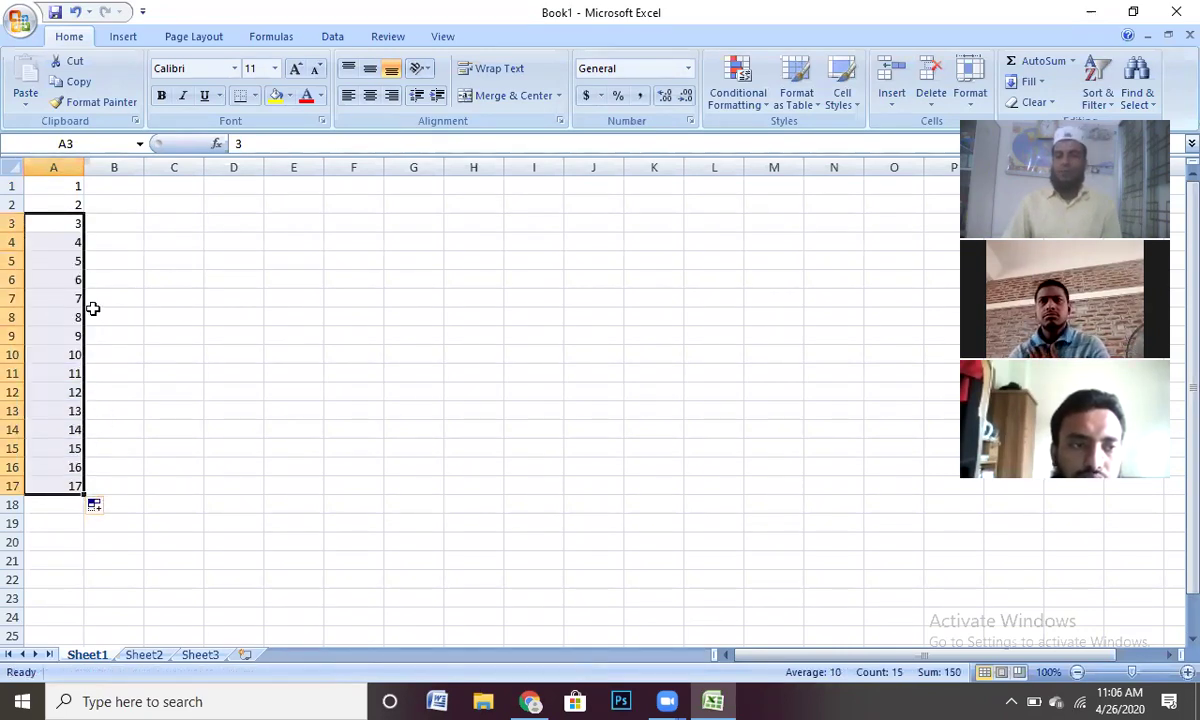
Step: Enter 3 in B1 and 5 in C1, then extend the odd series to 19 in J1
click(110, 187)
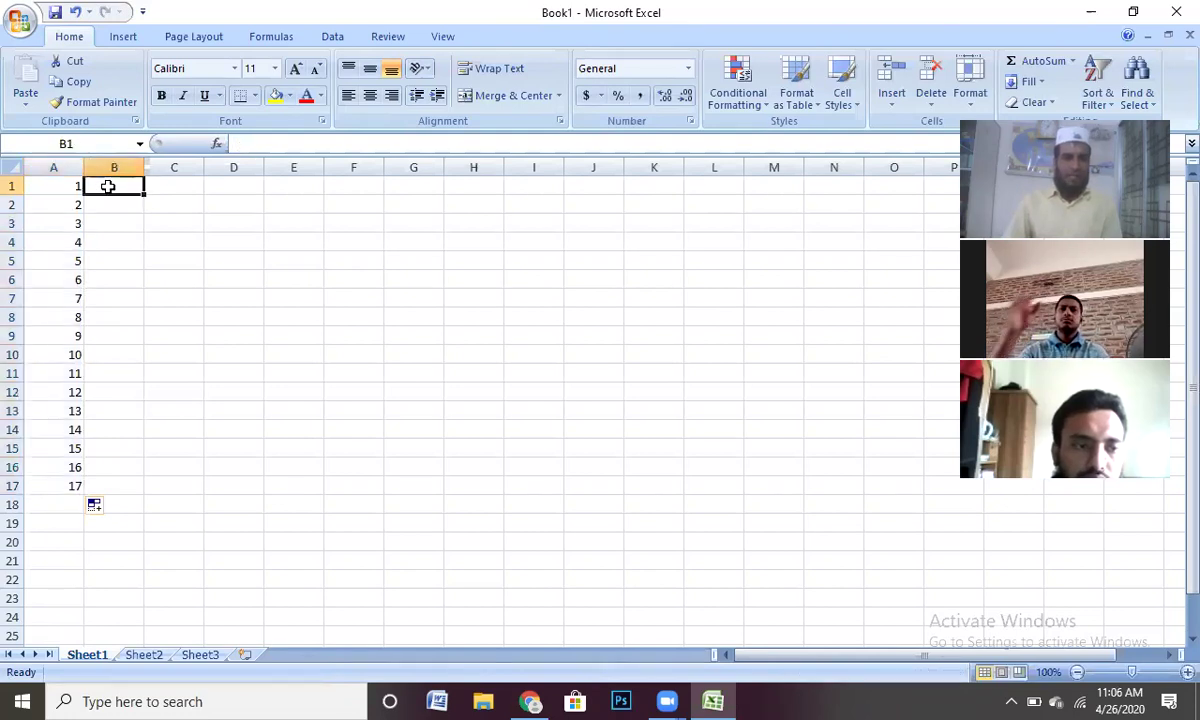
text(3)
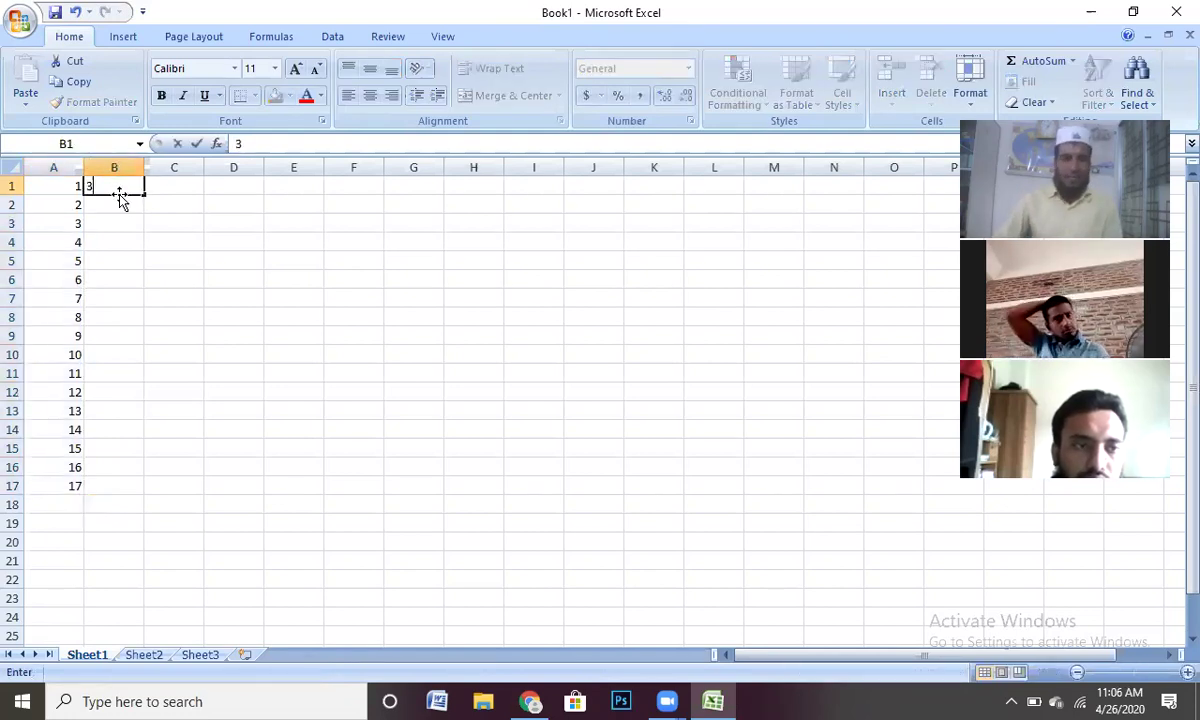
key(Tab)
text(5)
click(293, 240)
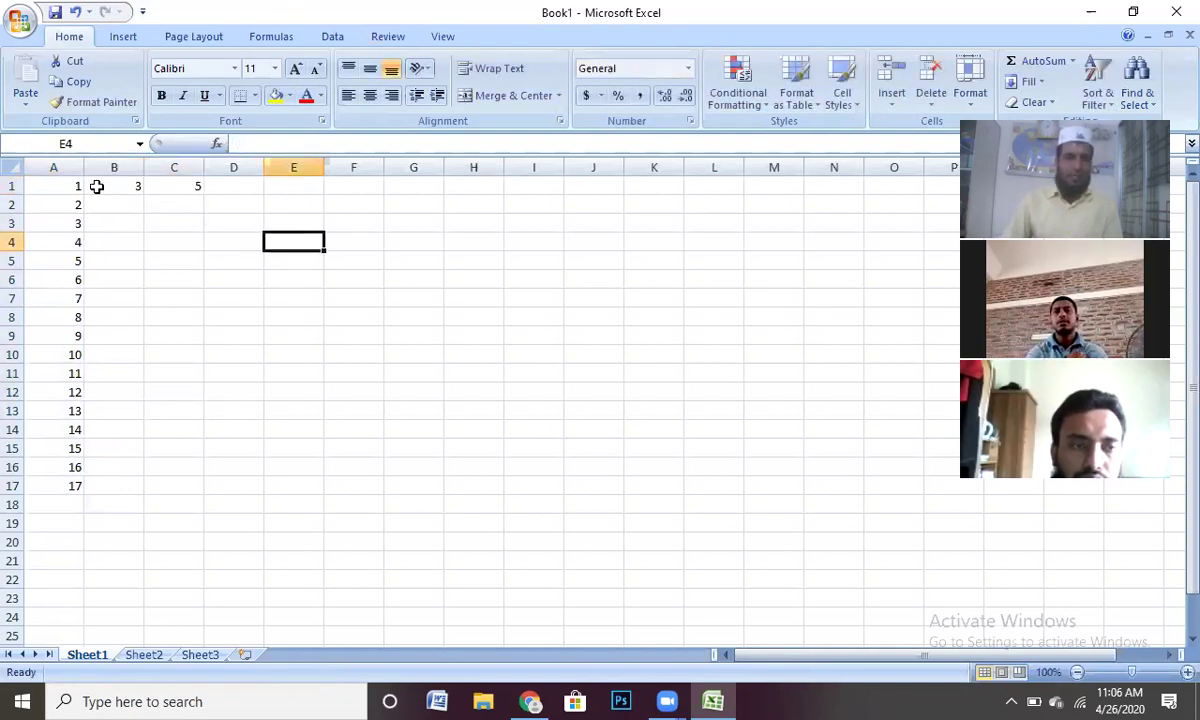
drag(132, 185, 208, 190)
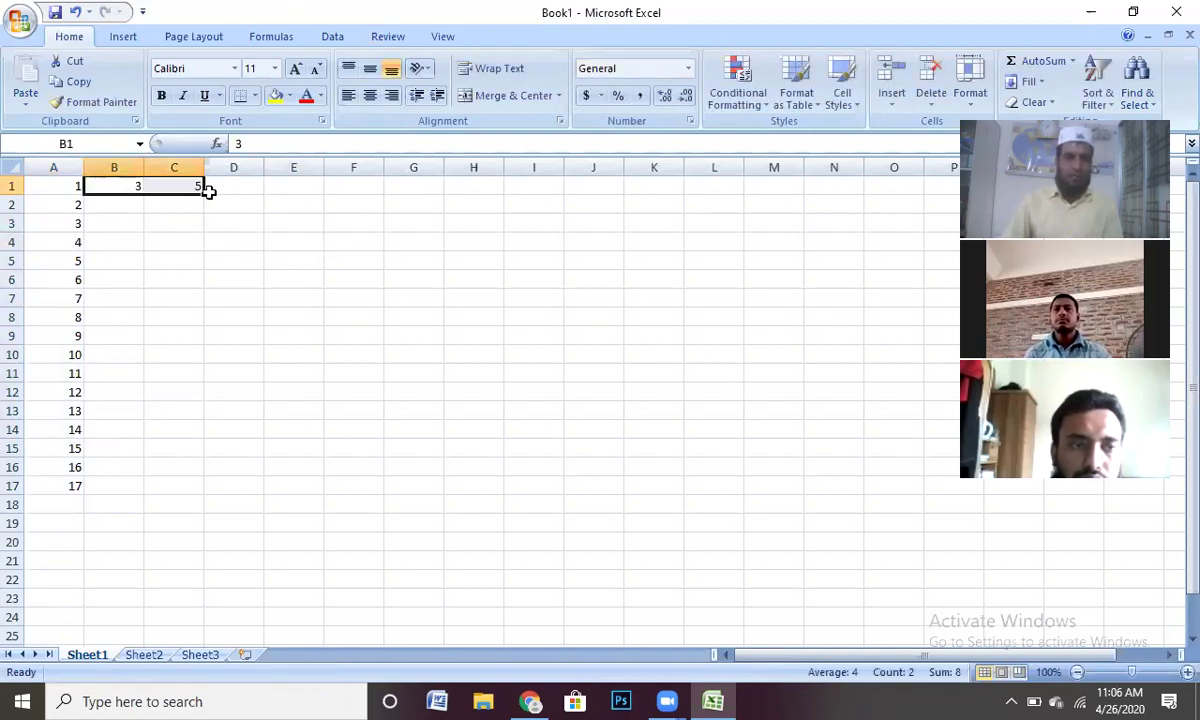
drag(202, 193, 594, 196)
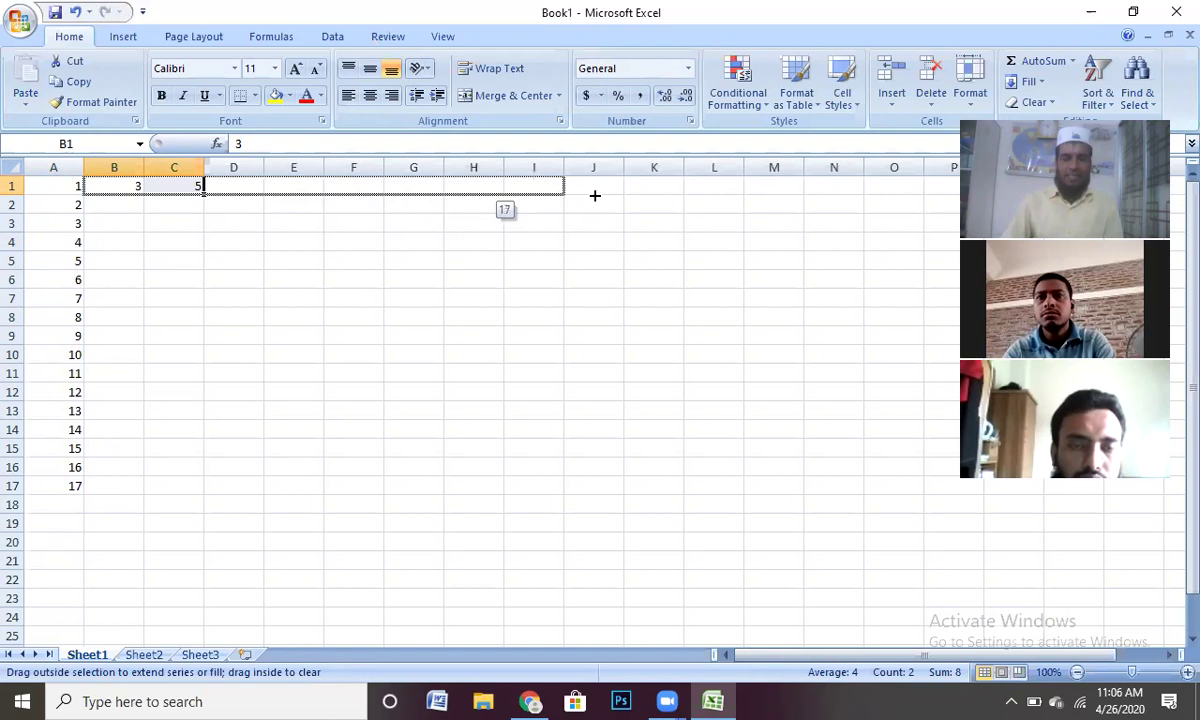
drag(594, 196, 613, 193)
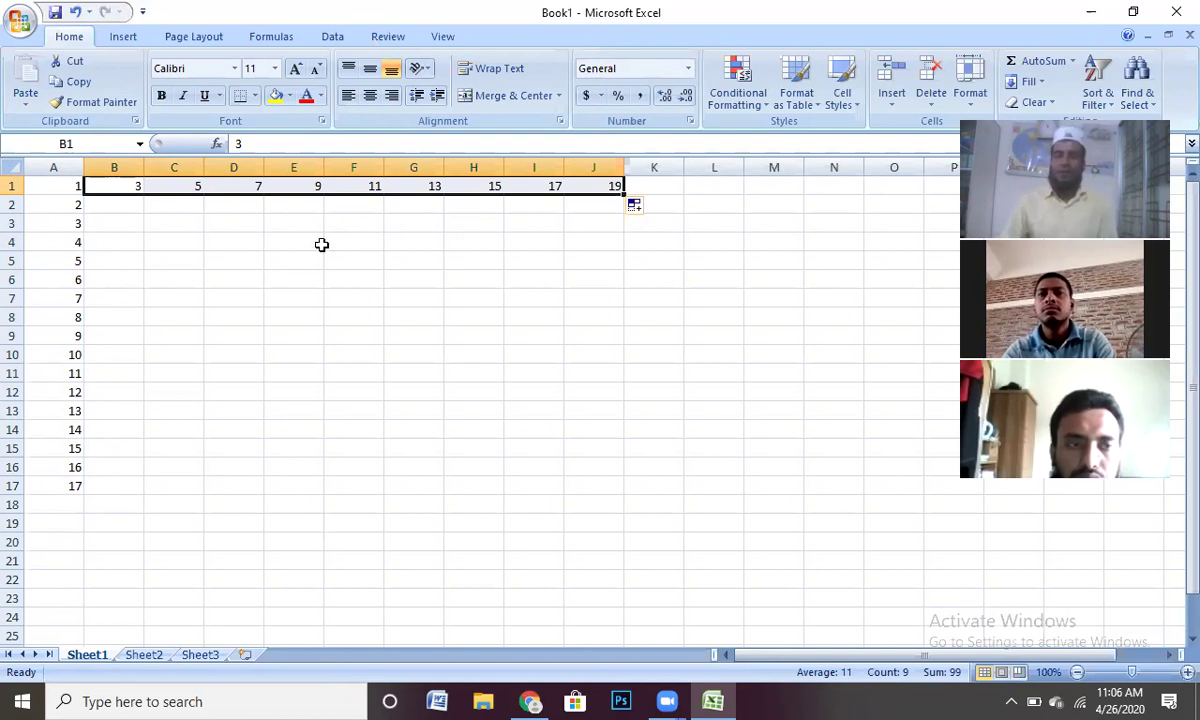
click(370, 299)
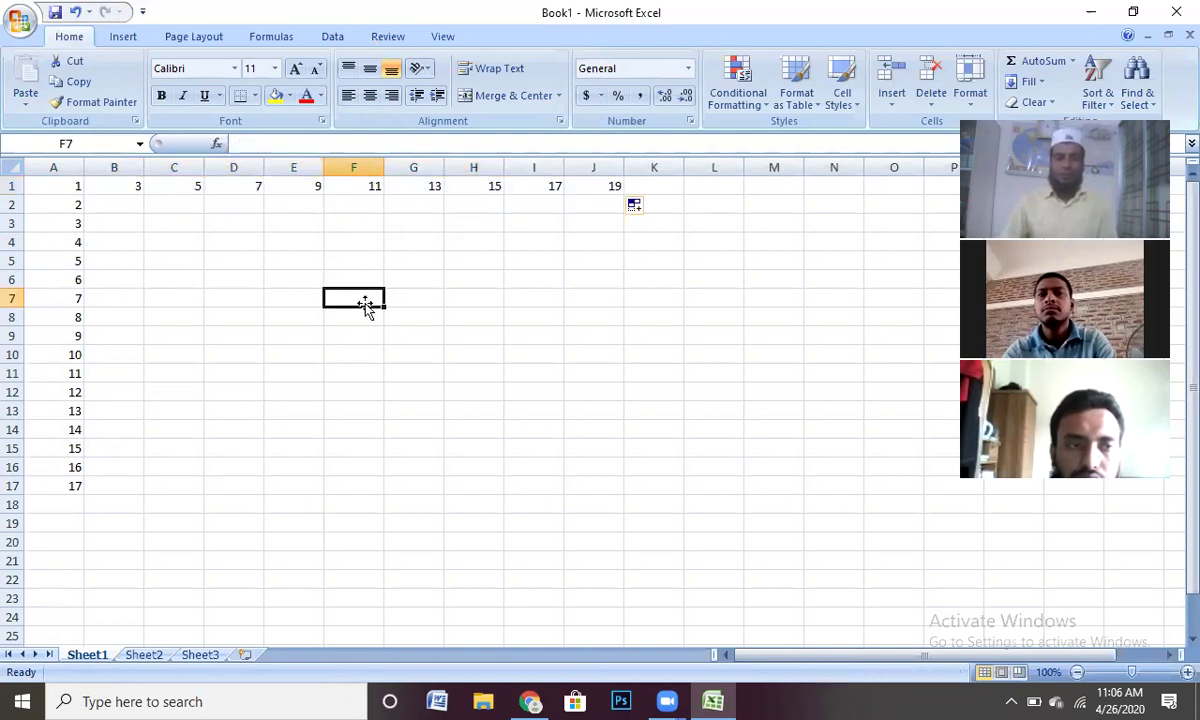
click(113, 205)
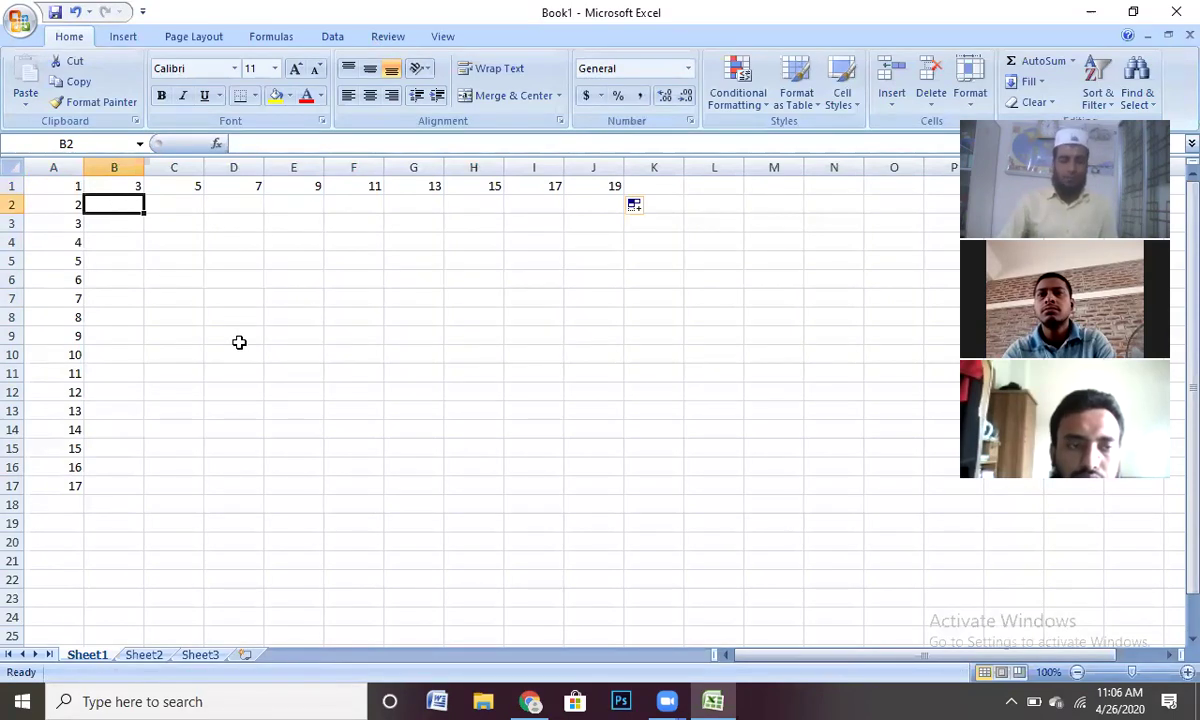
Step: Enter sat and sun in B2:B3 and extend the weekday series down to B17
text(sat)
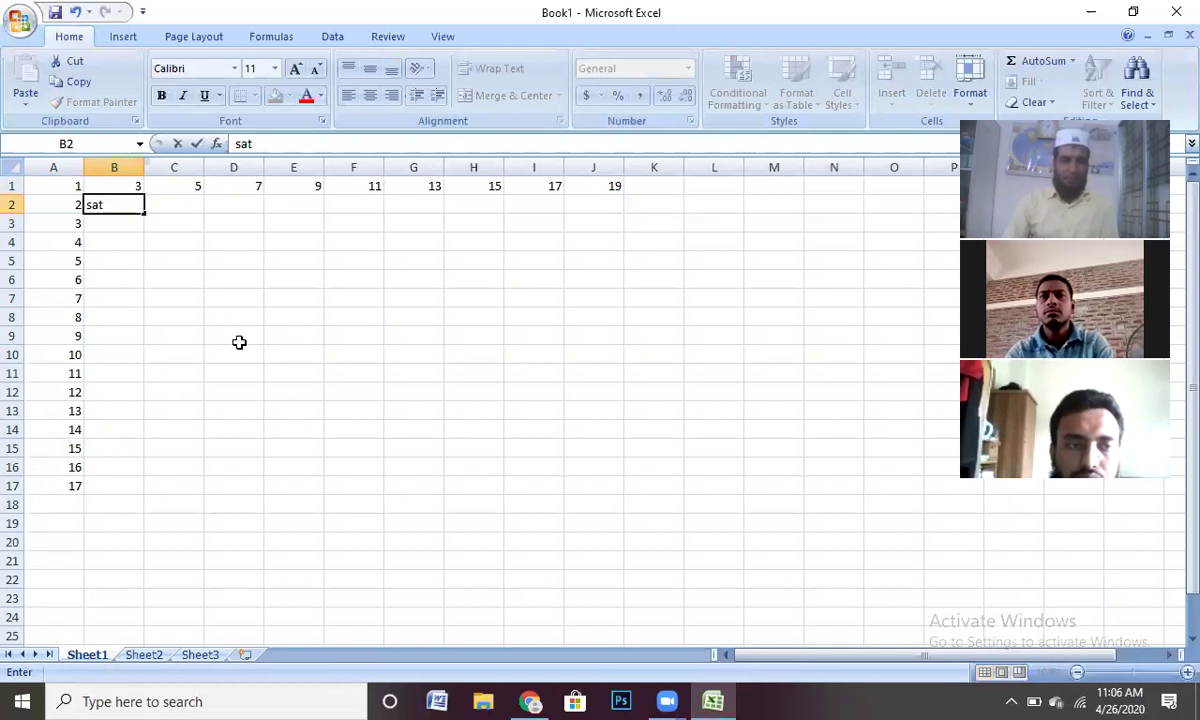
key(Return)
text(su)
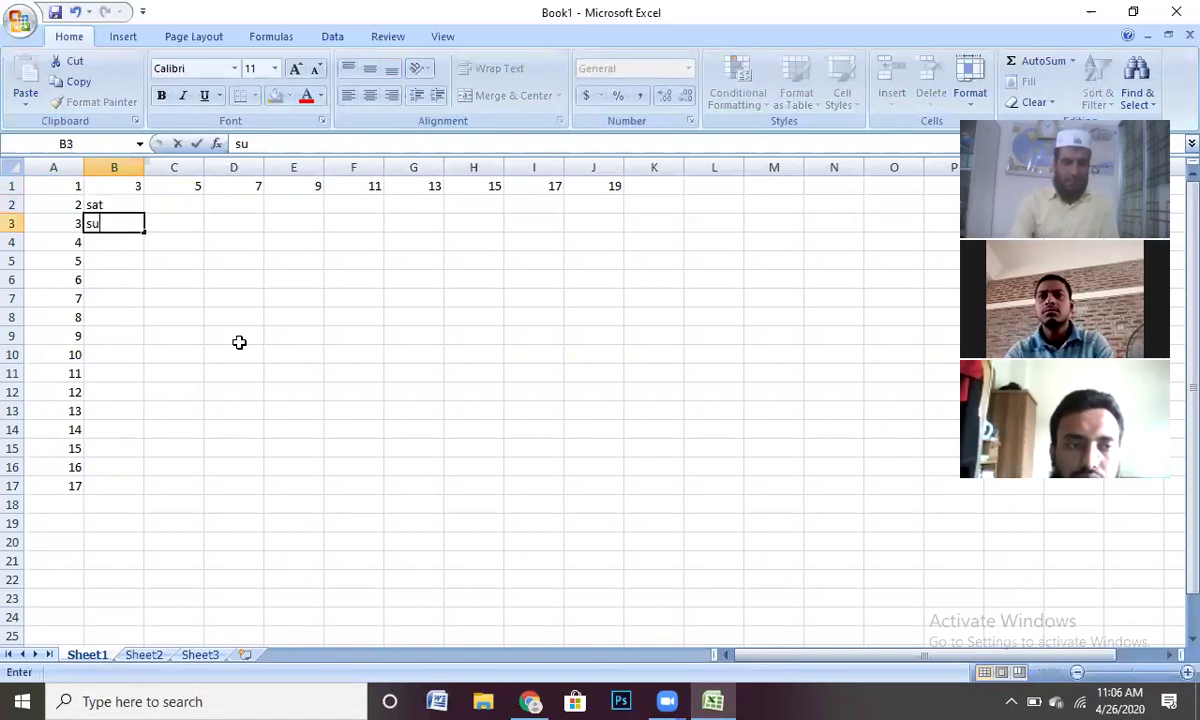
text(n)
click(190, 313)
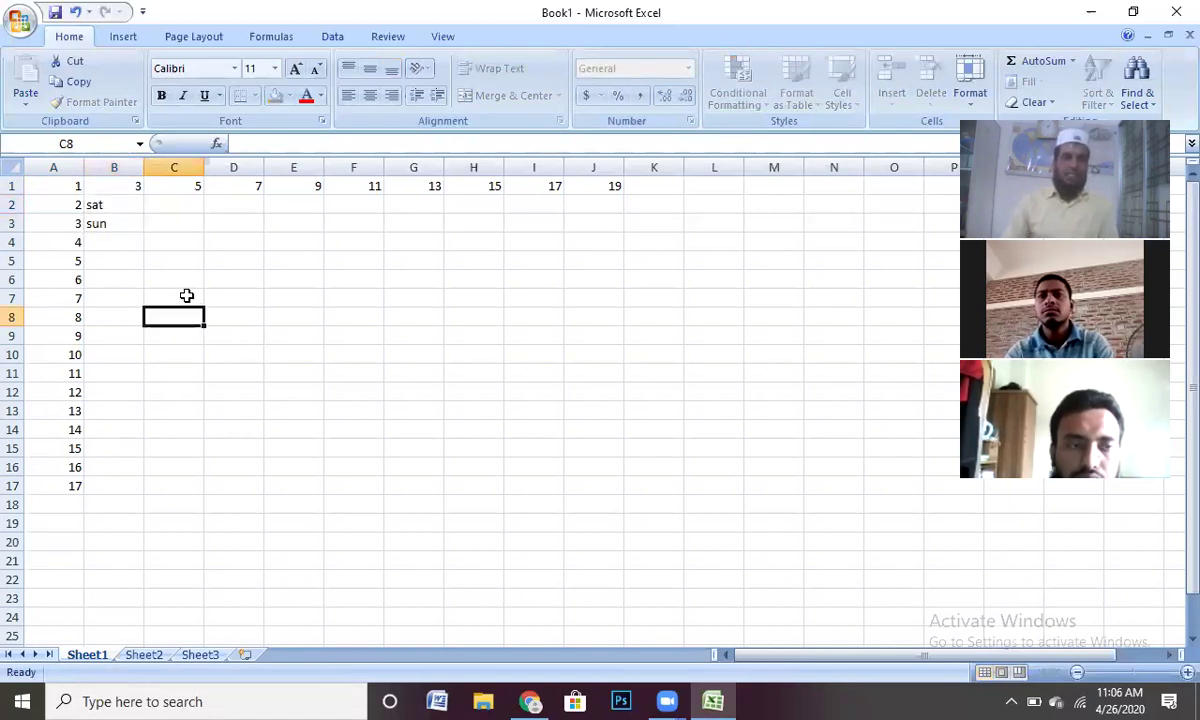
drag(93, 201, 146, 494)
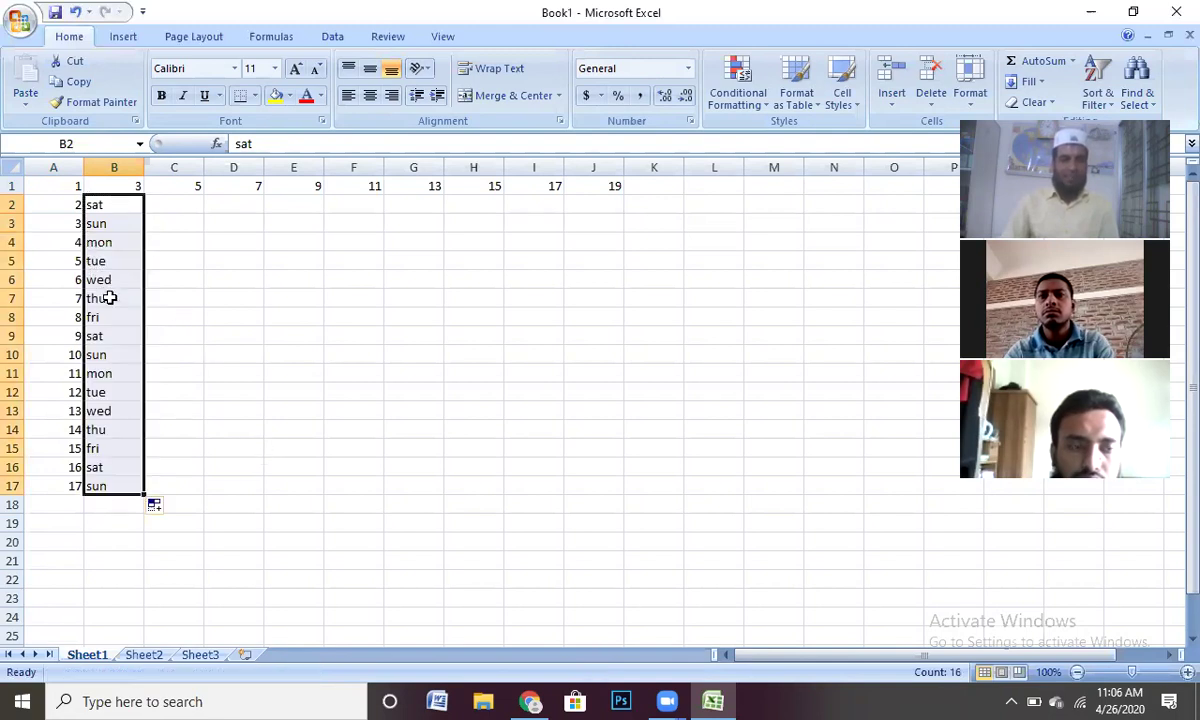
click(163, 200)
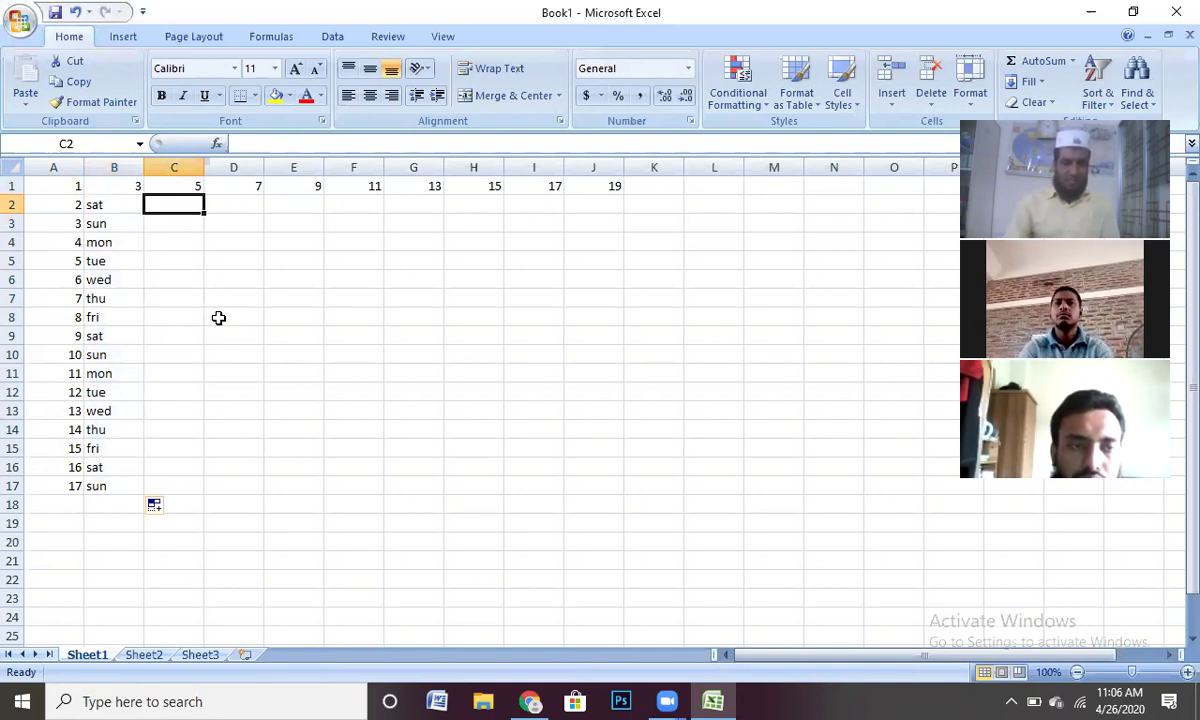
Step: Enter jan and feb in C2:C3 and extend the month series down to C17
text(ja)
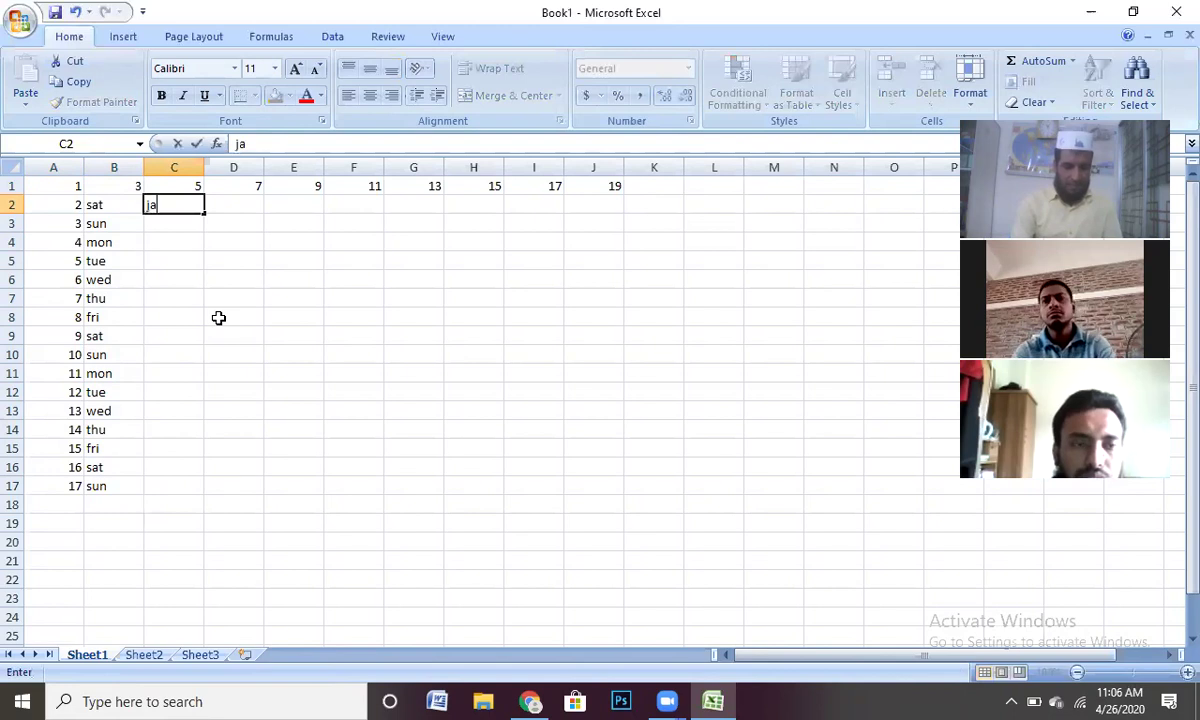
text(n)
key(Return)
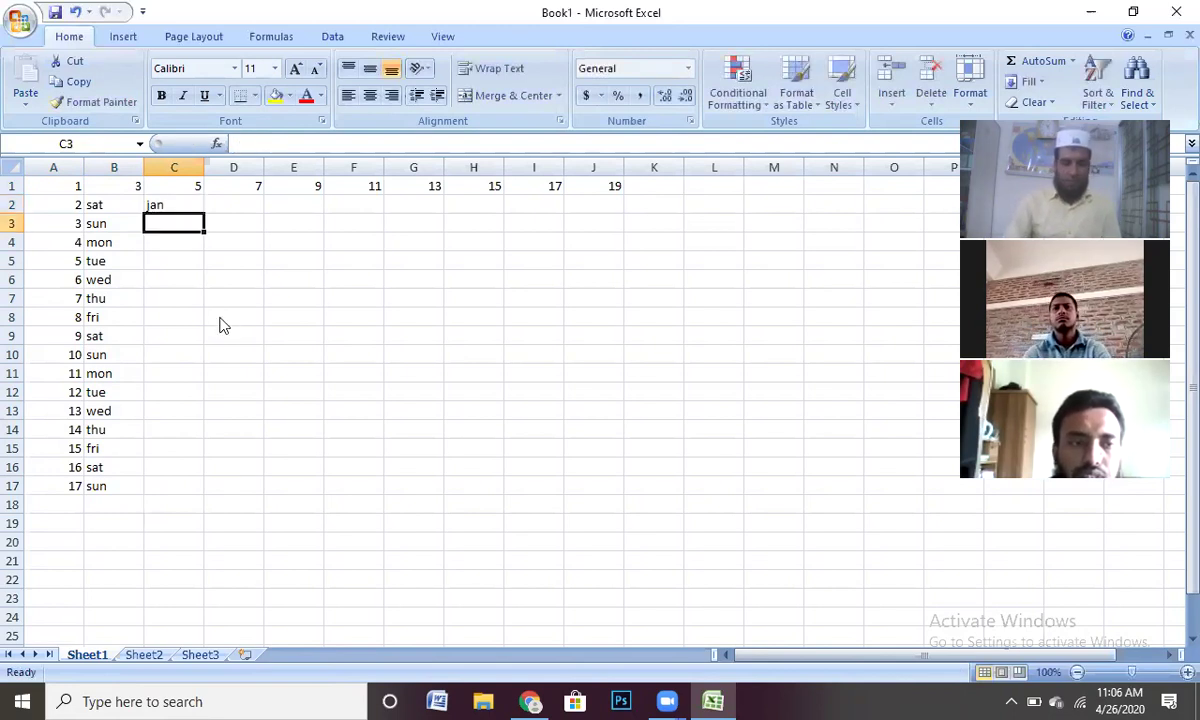
text(feb)
click(169, 302)
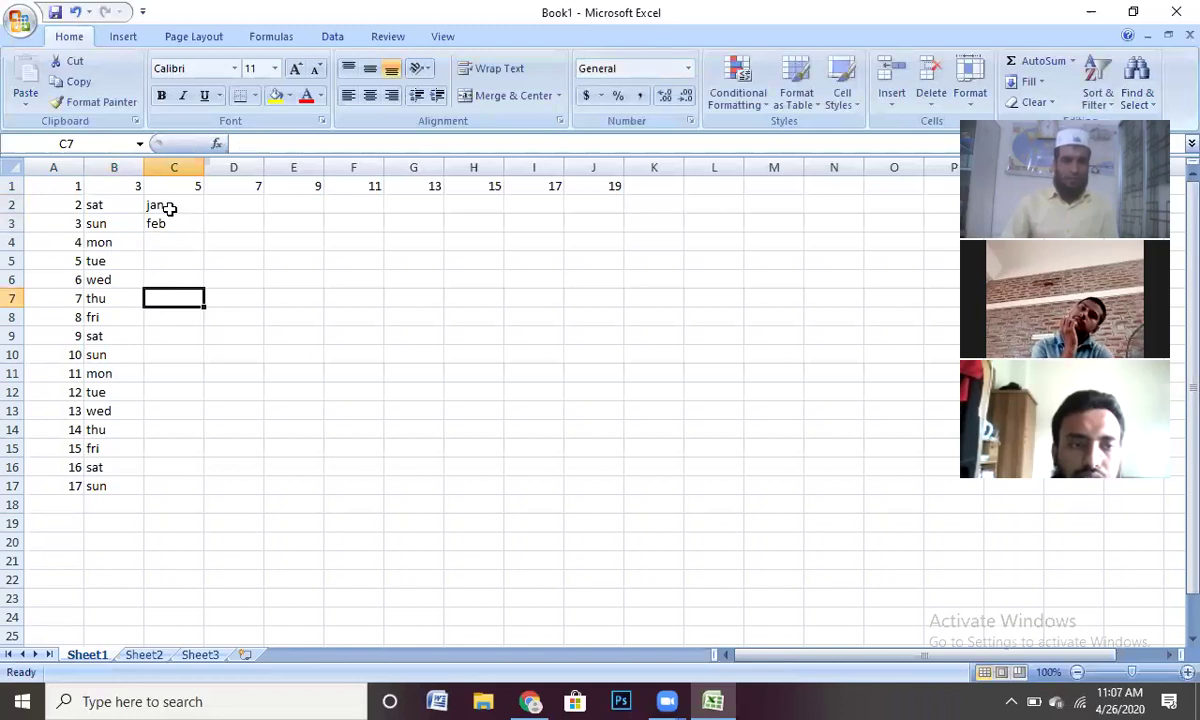
drag(161, 206, 170, 222)
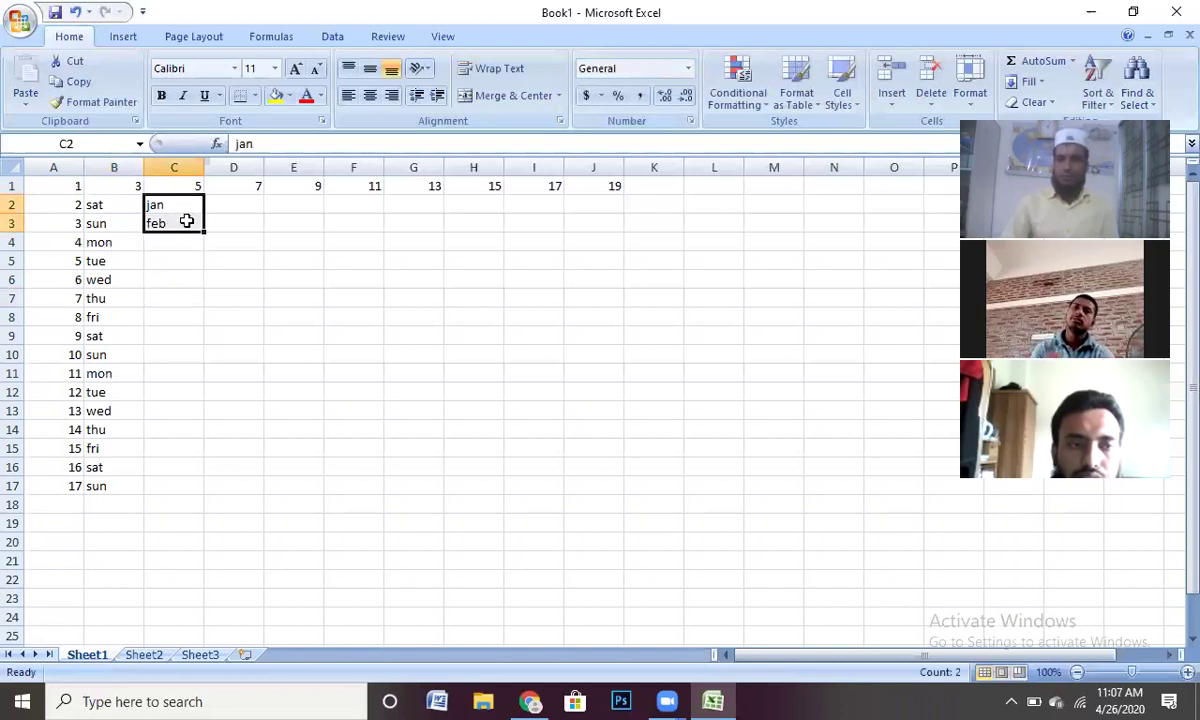
drag(204, 232, 239, 494)
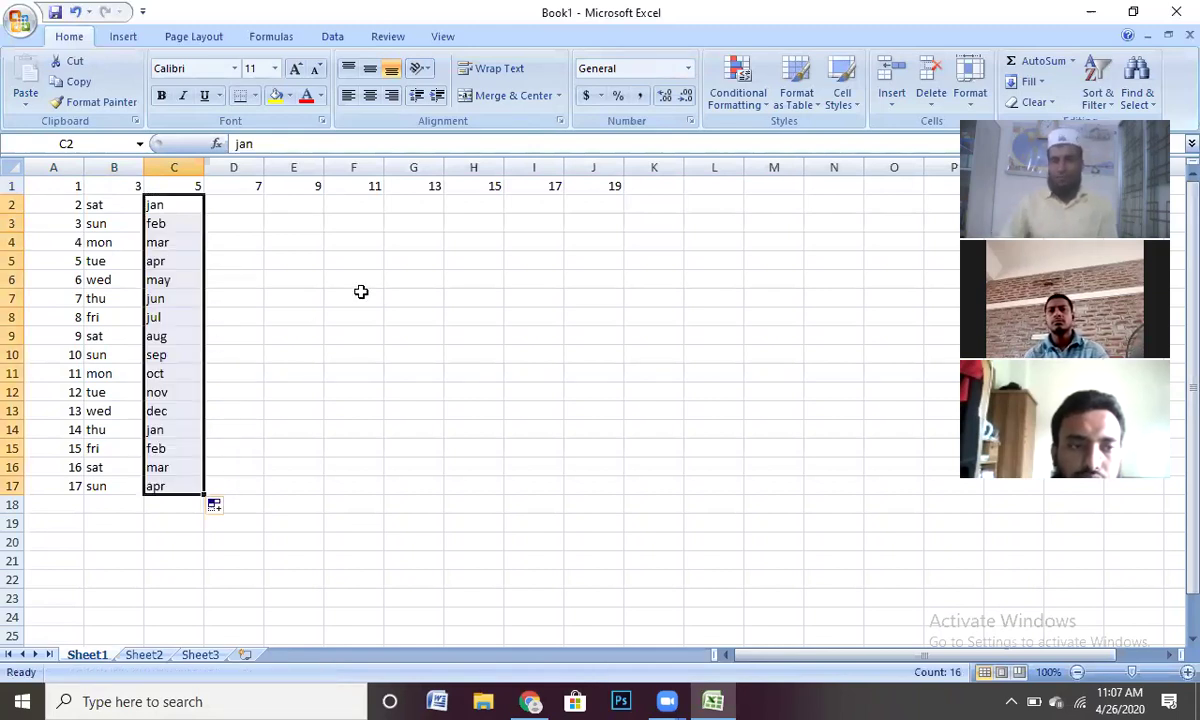
Step: Enter 2010 and 2011 in D2:D3 and extend the years to 2025 in D17
click(233, 207)
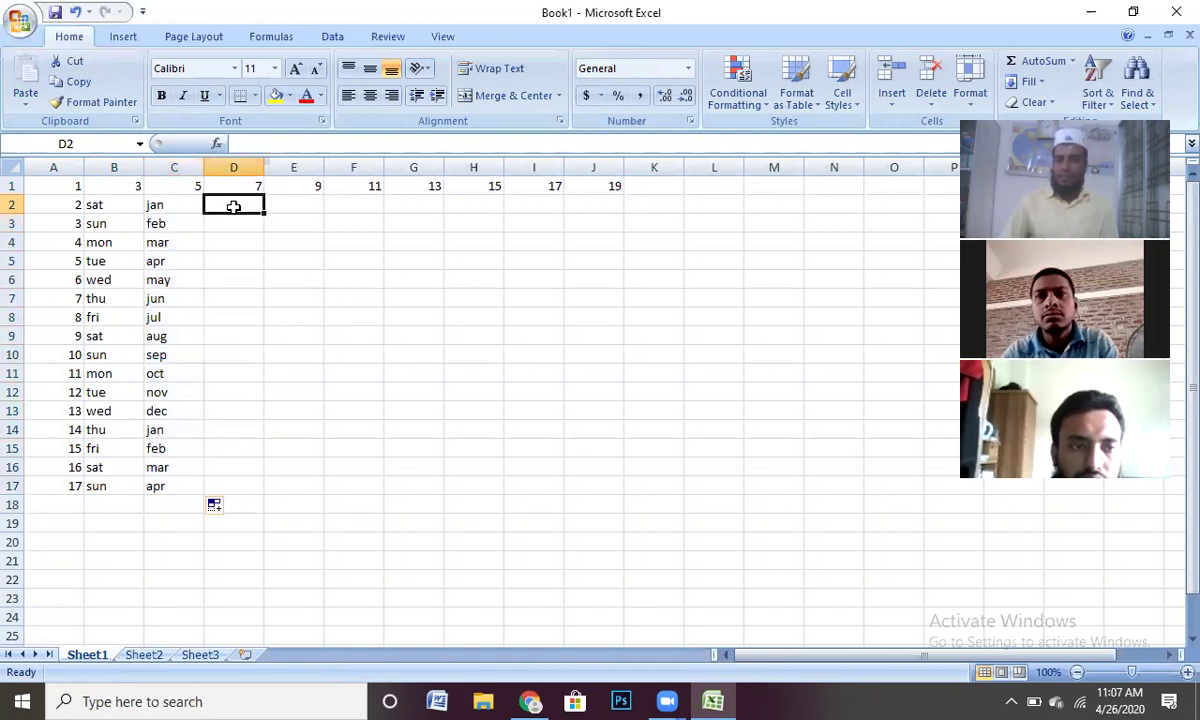
text(21)
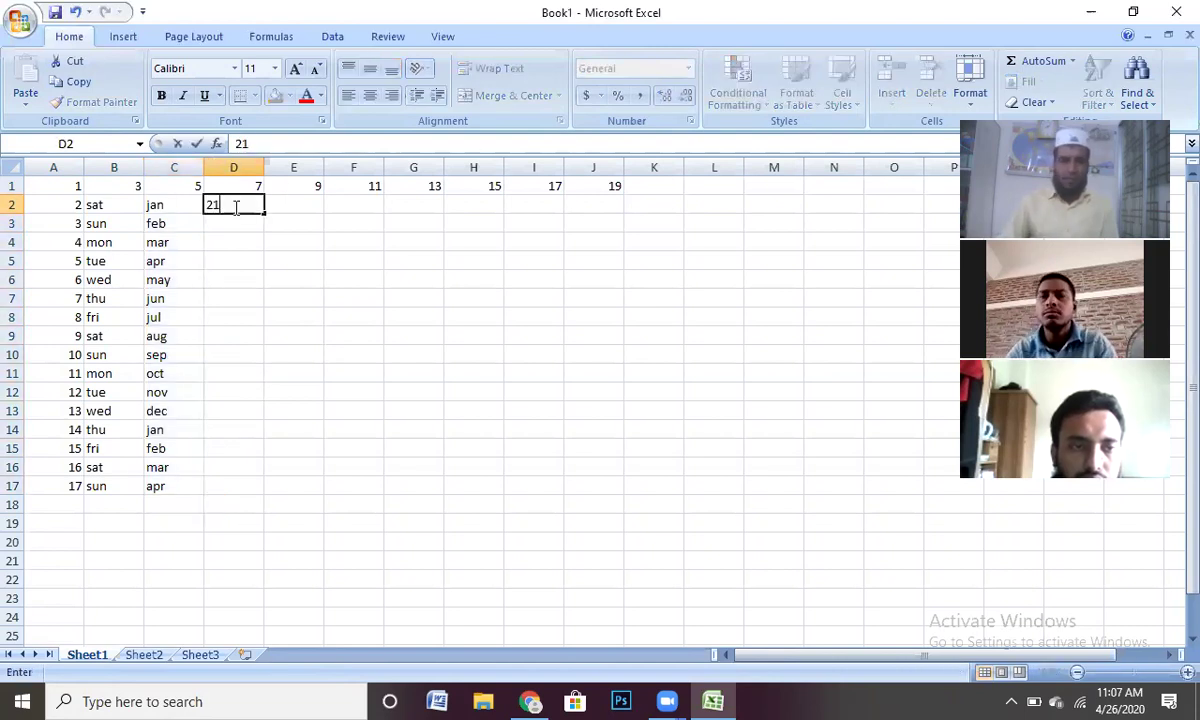
key(BackSpace)
text(010)
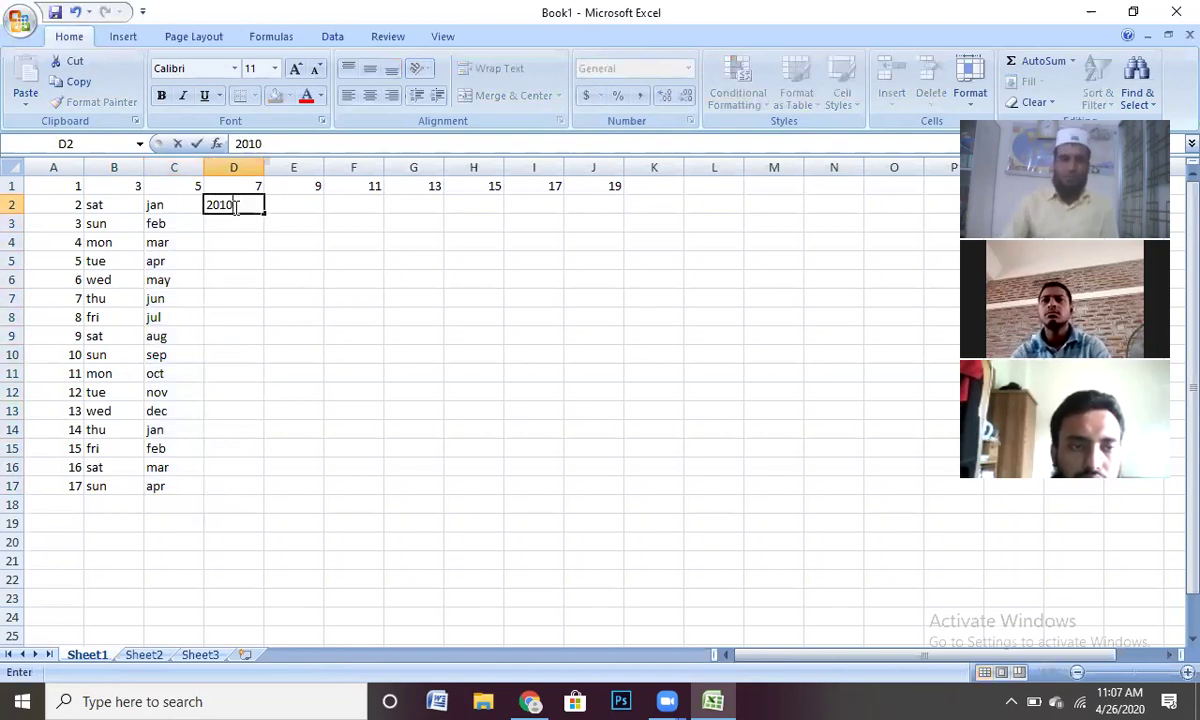
key(Return)
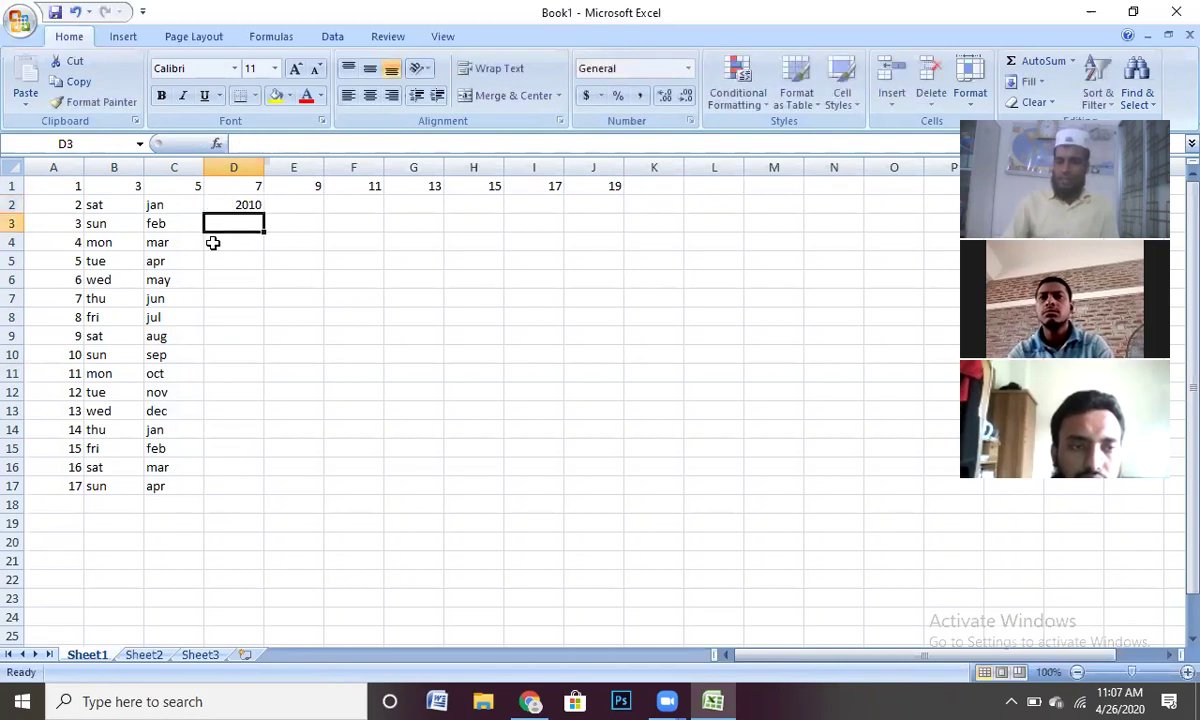
text(21)
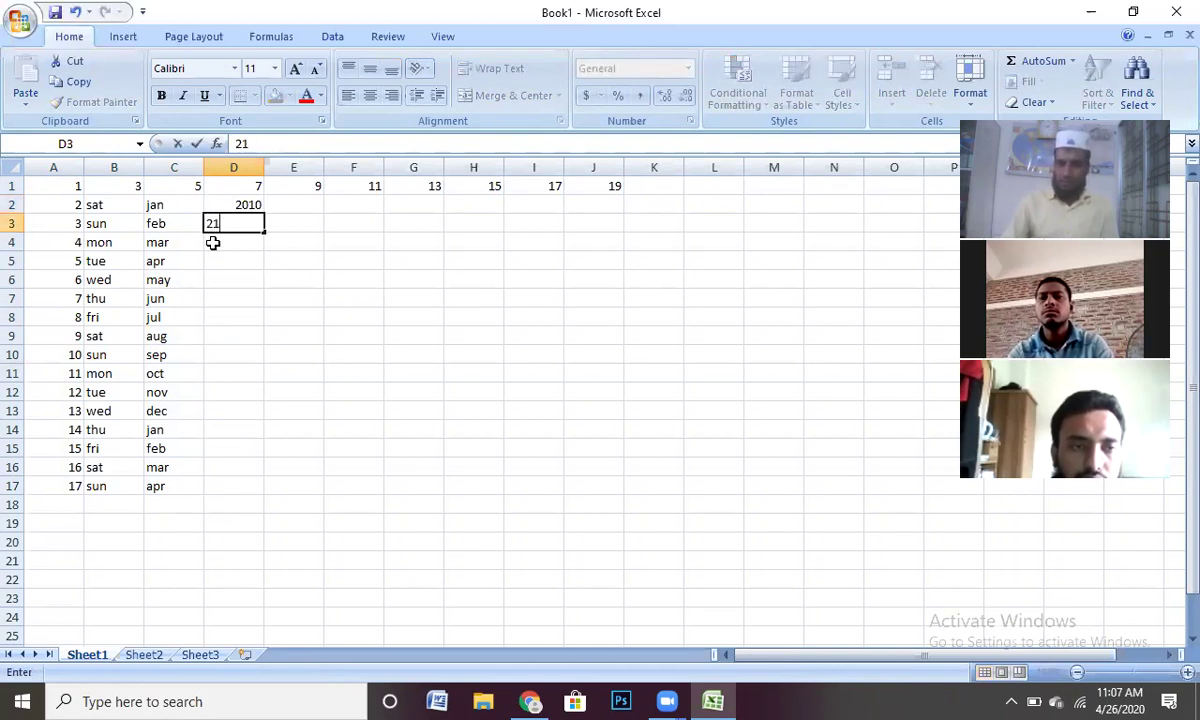
key(BackSpace)
text(011)
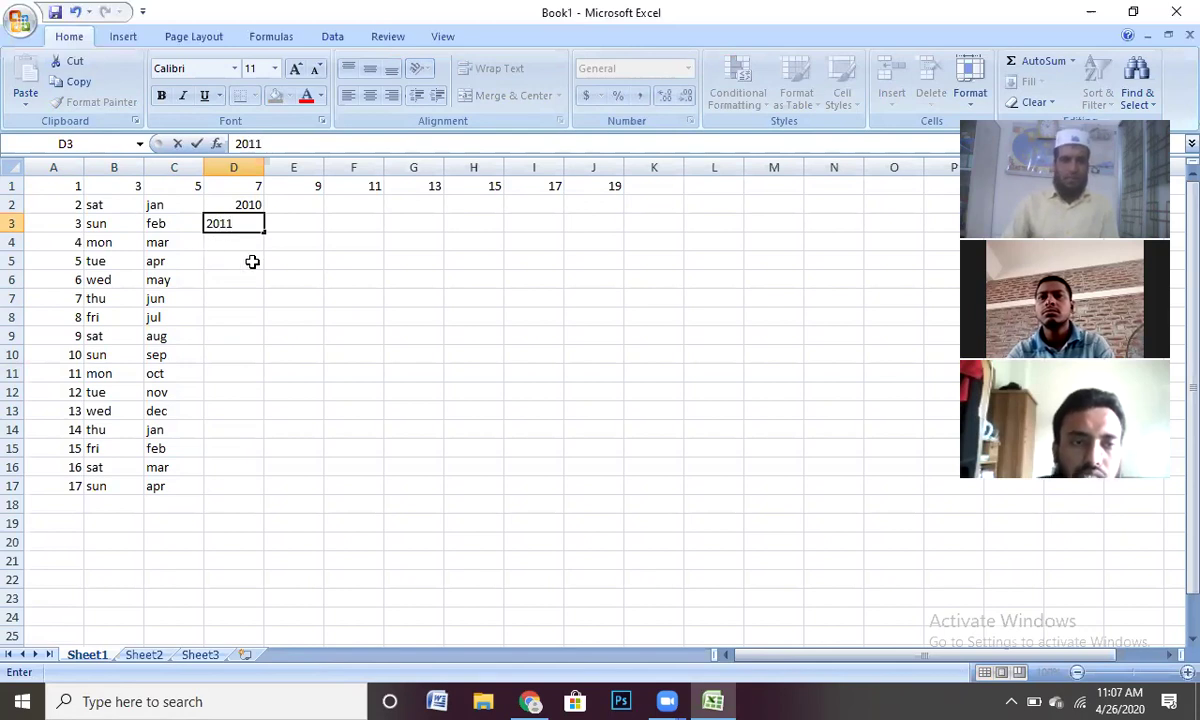
click(252, 259)
drag(247, 204, 278, 487)
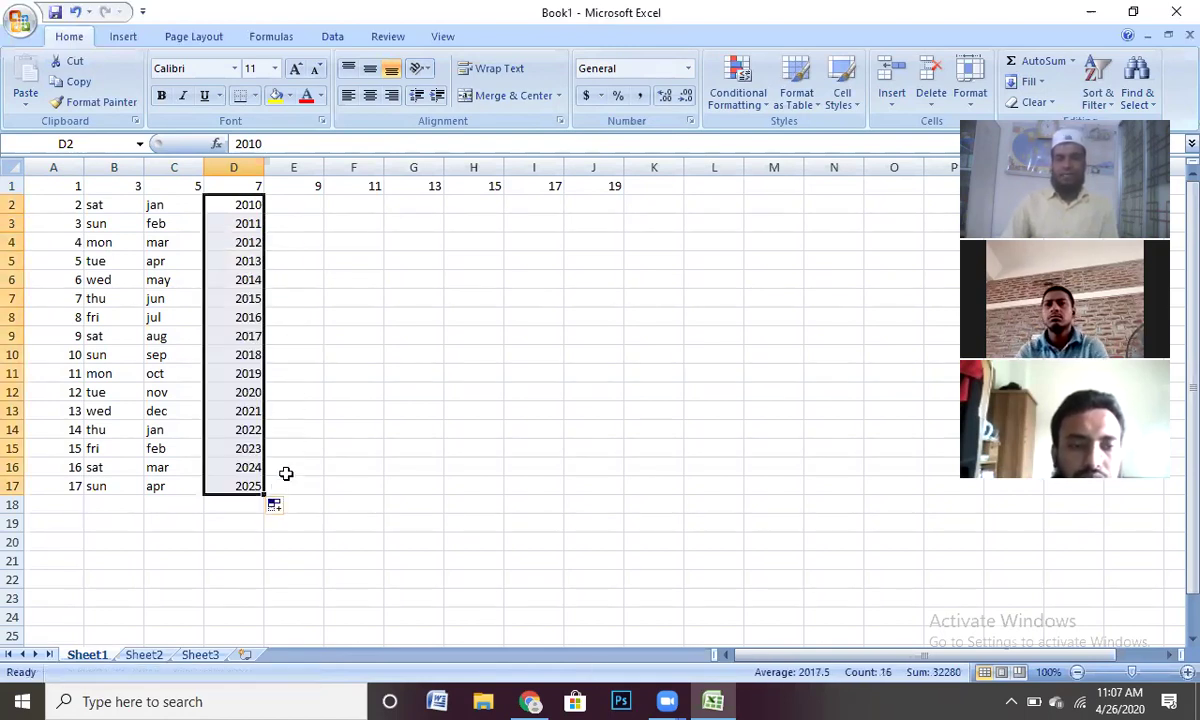
click(281, 201)
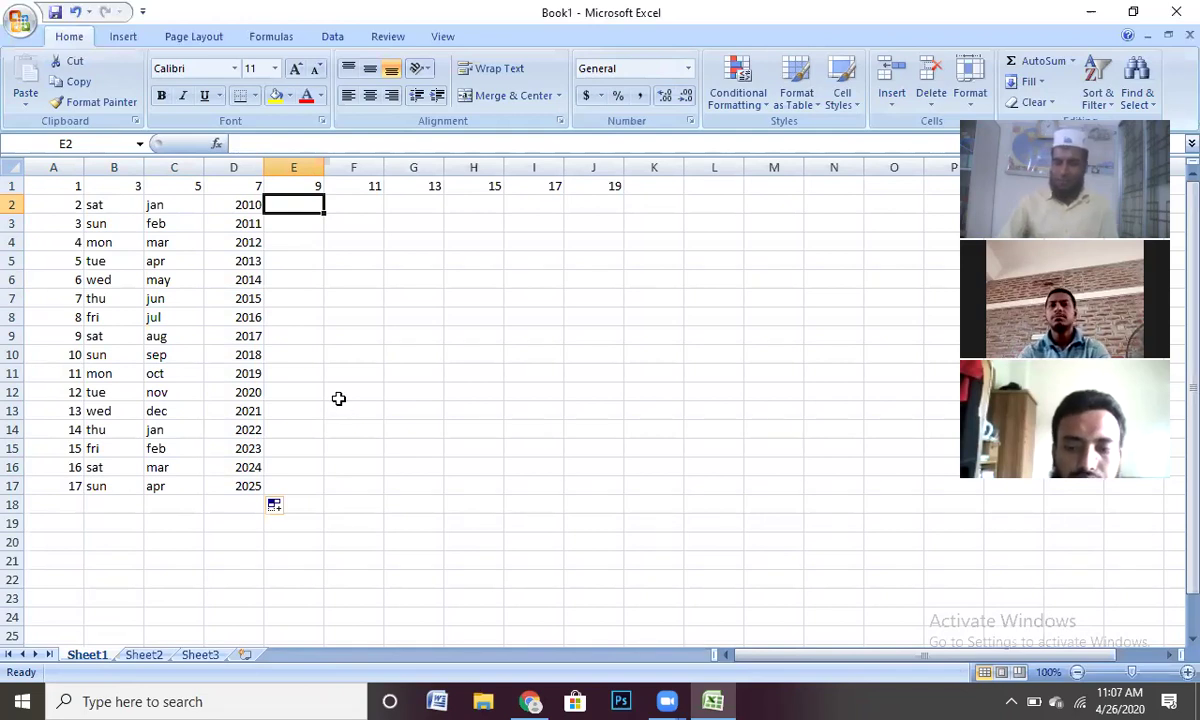
Step: Enter the date 4/26/2020 in E2 and E3 and copy it down to E17
text(4/)
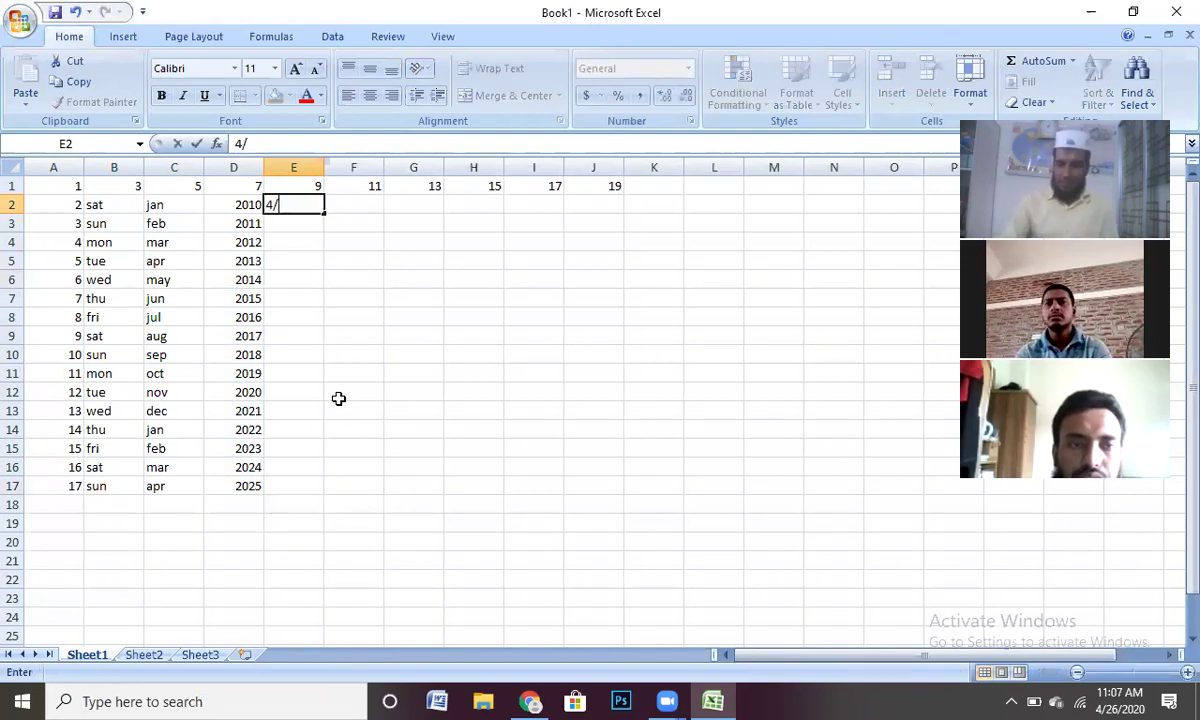
text(26/)
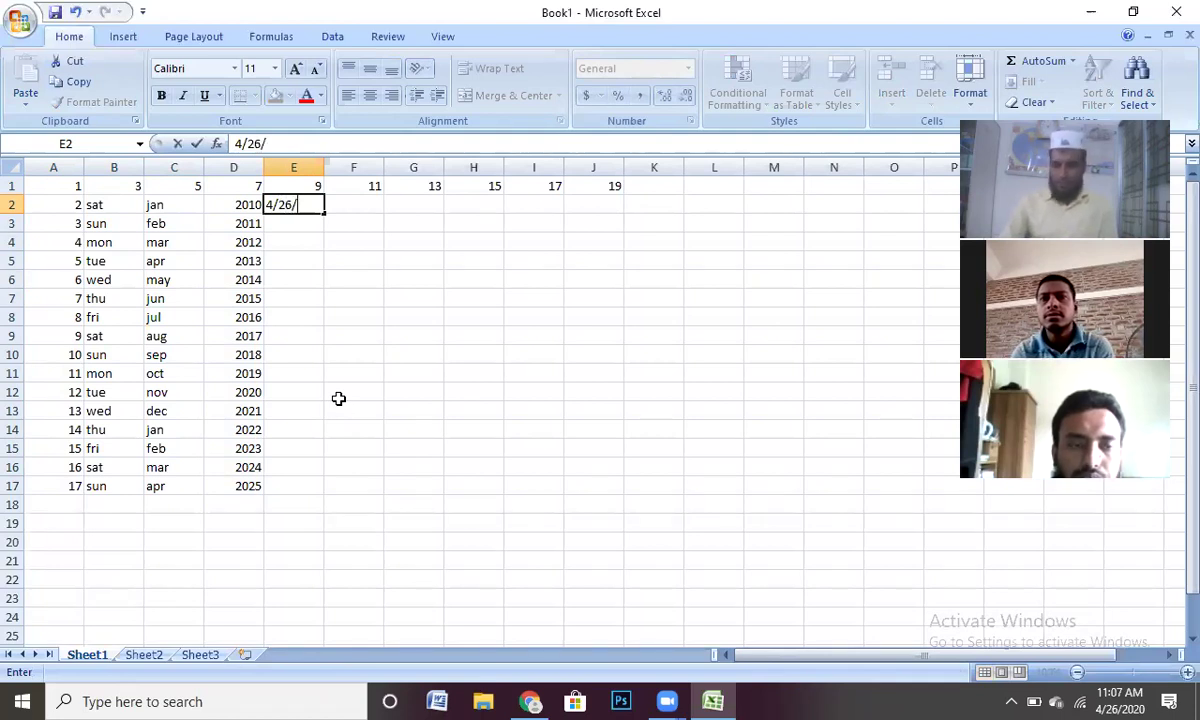
text(2020)
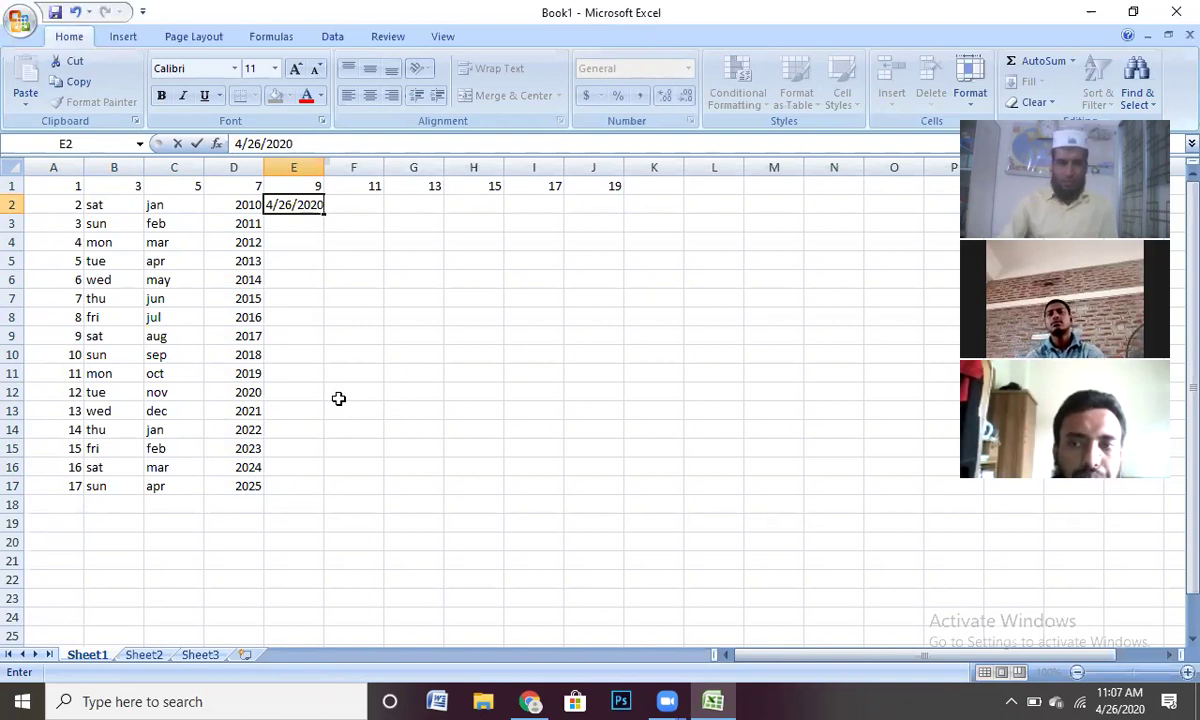
click(311, 242)
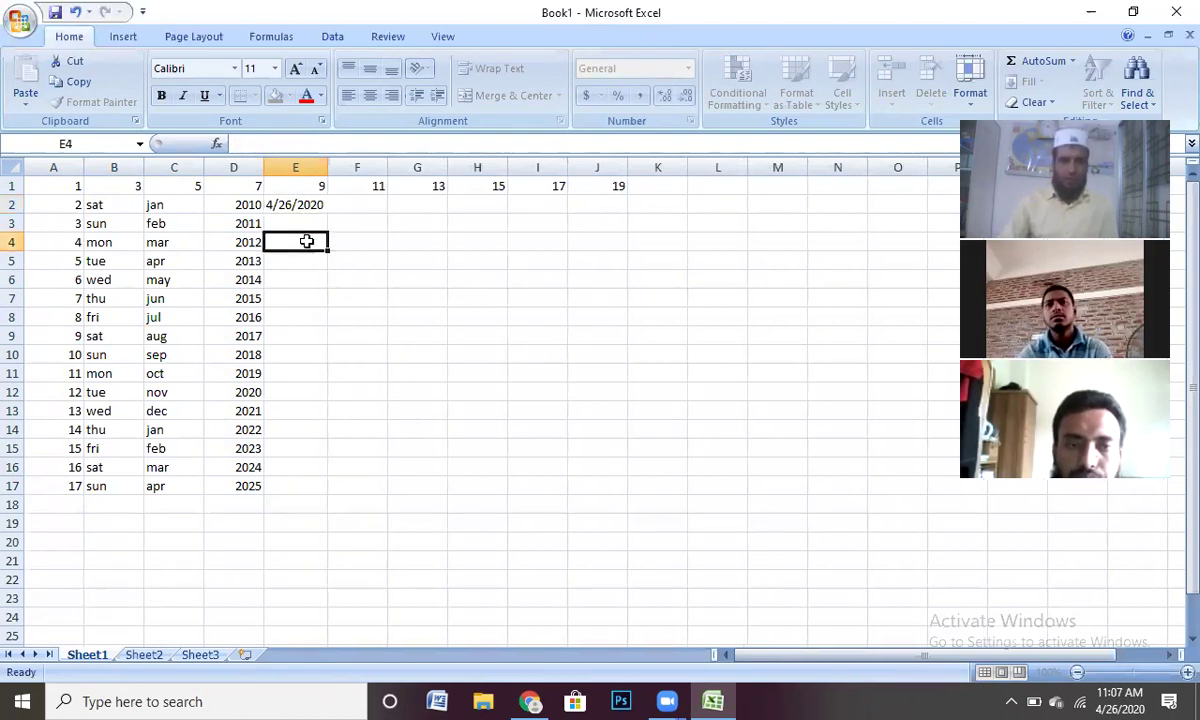
click(296, 205)
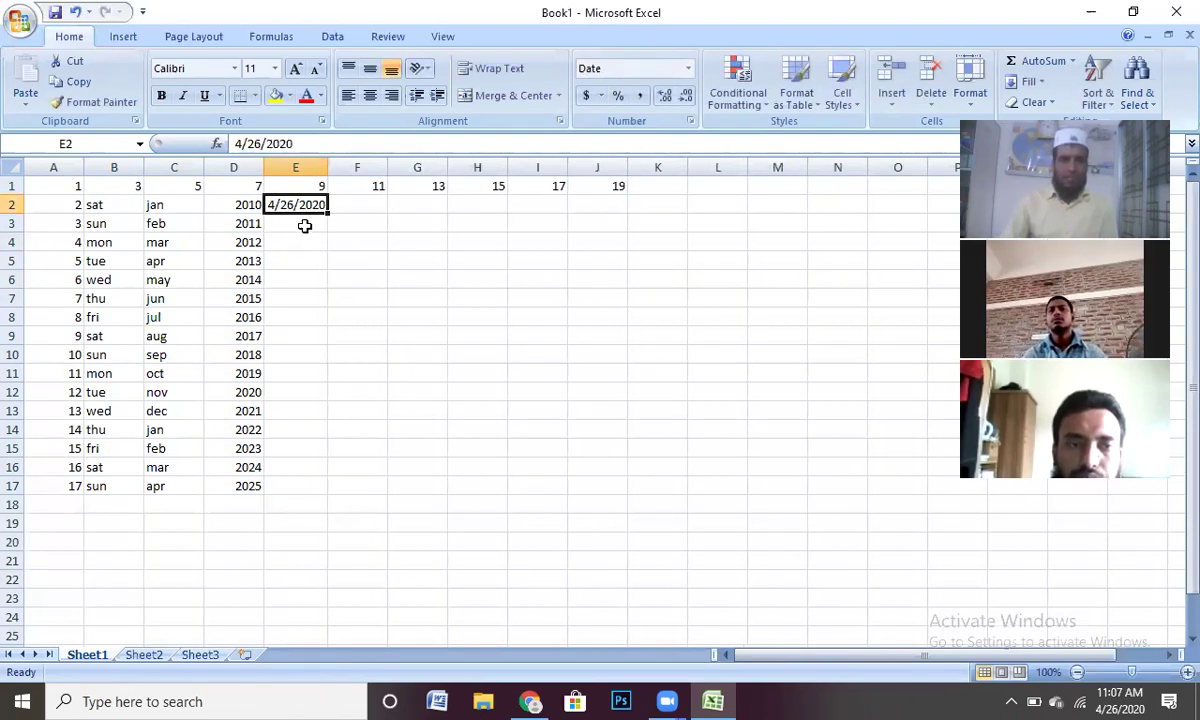
click(297, 226)
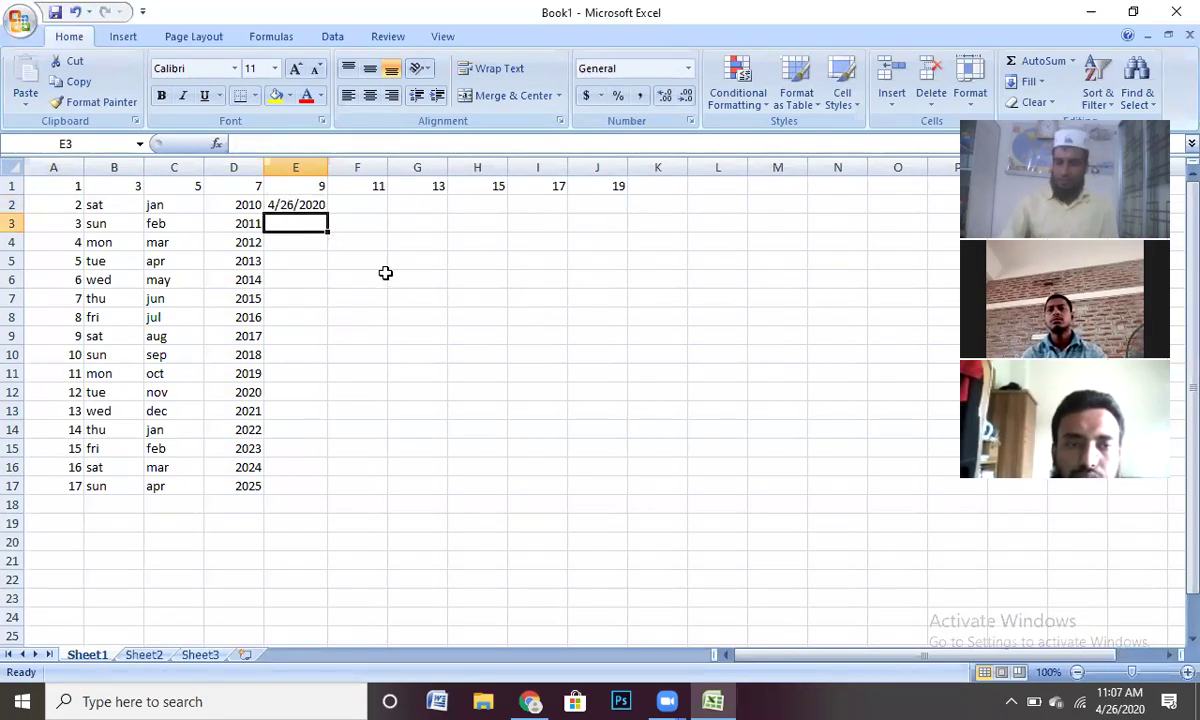
text(4/)
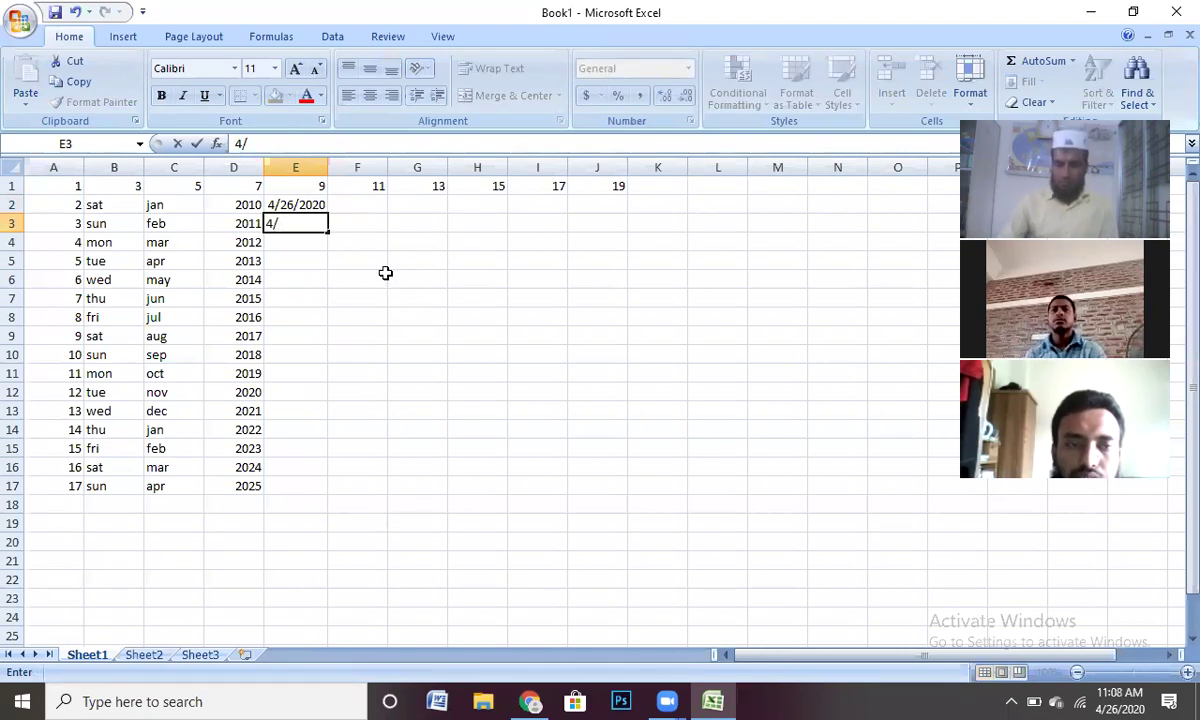
text(26)
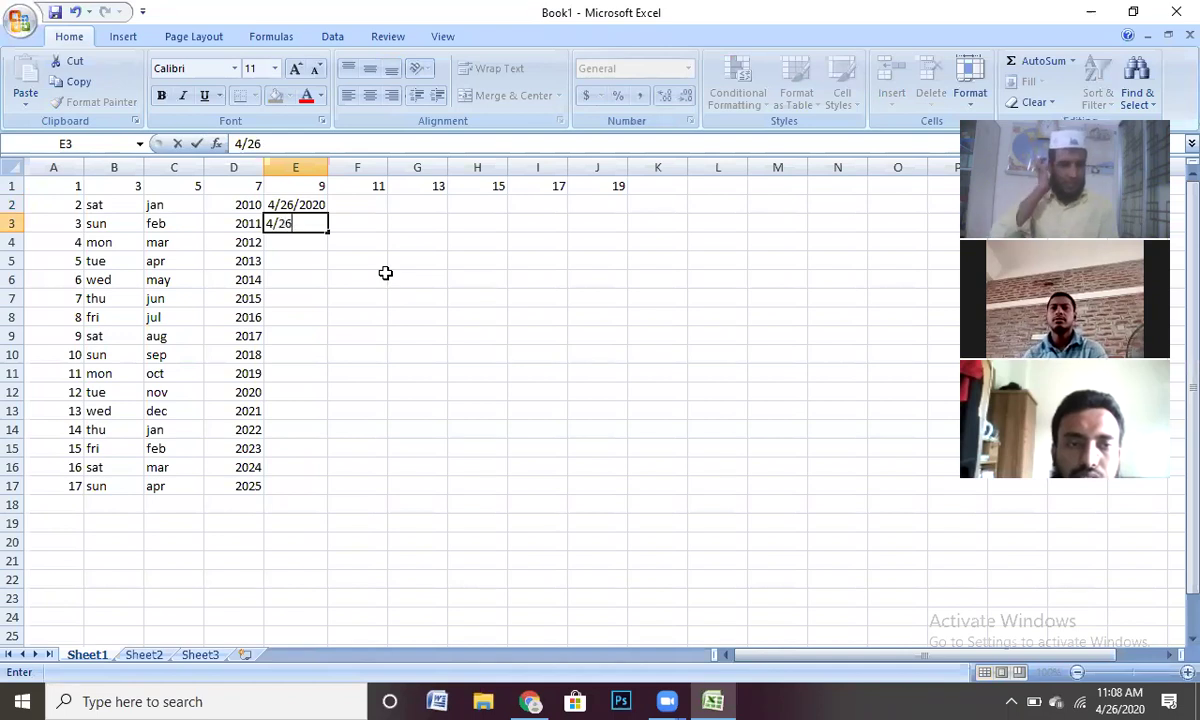
text(/2)
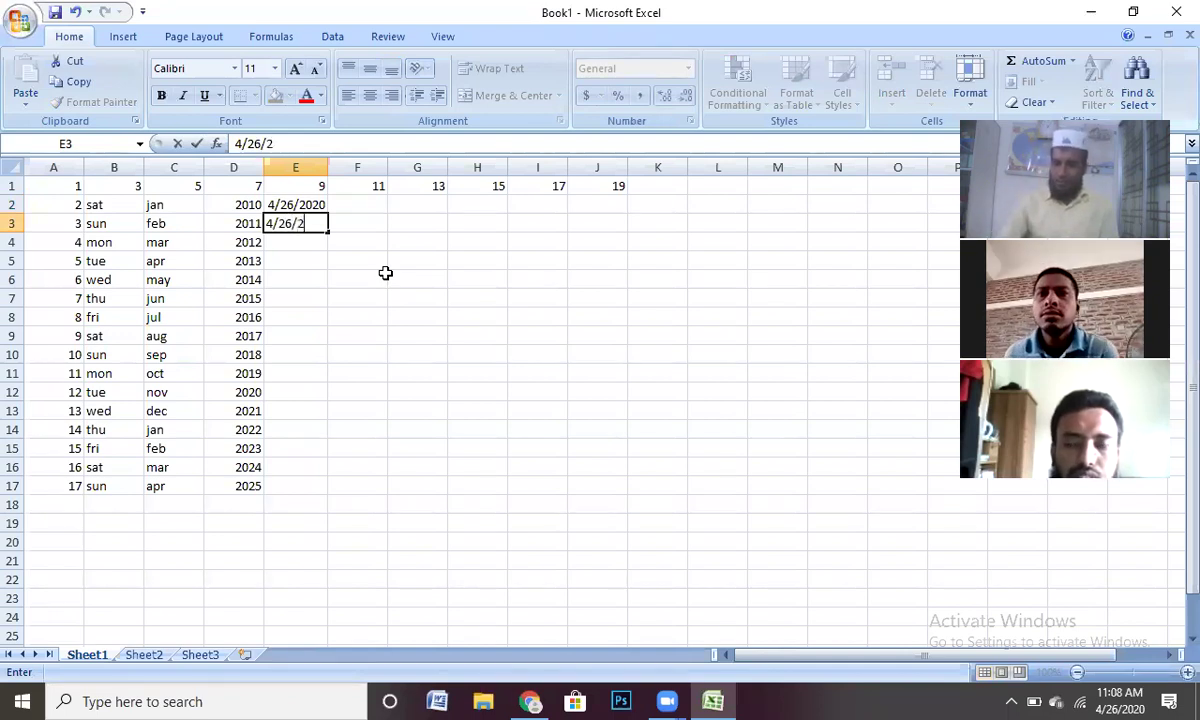
text(0120)
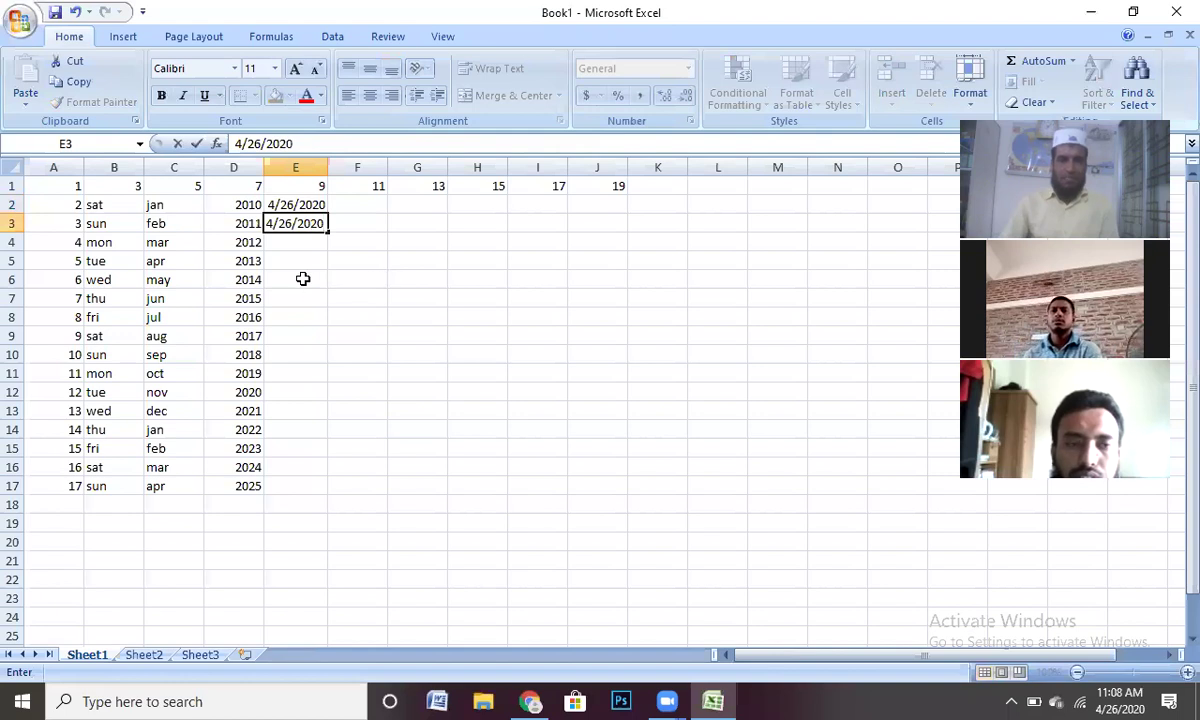
click(303, 277)
drag(305, 205, 343, 489)
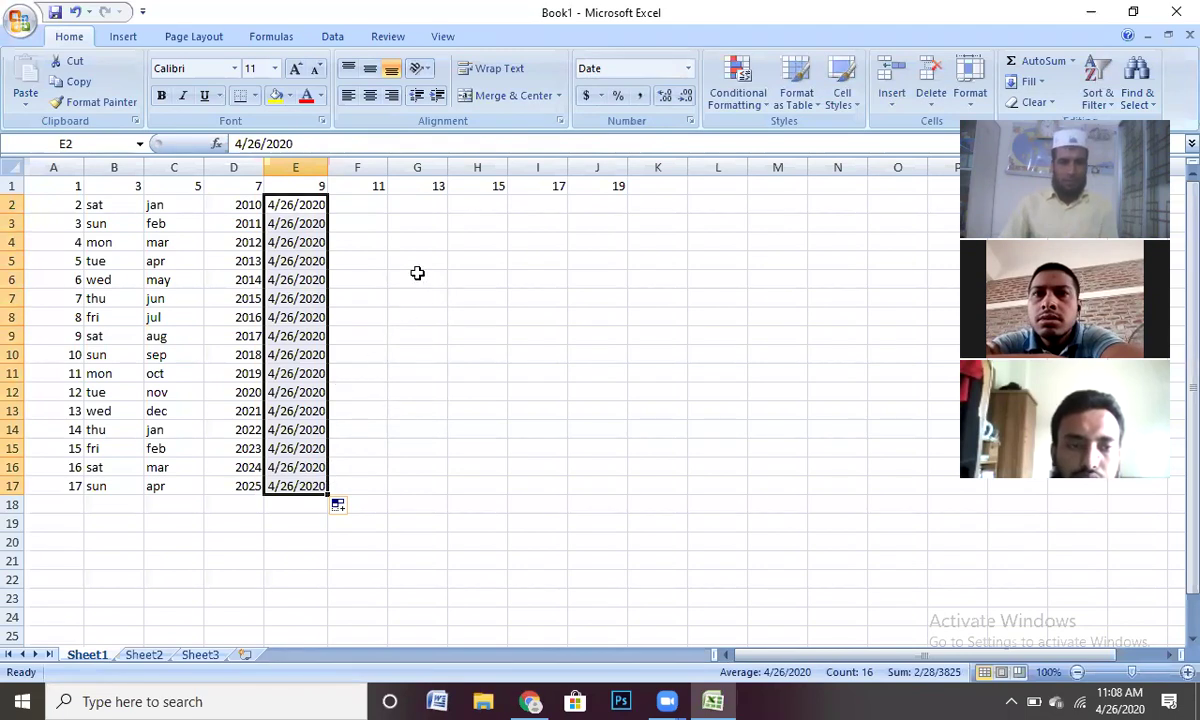
click(412, 277)
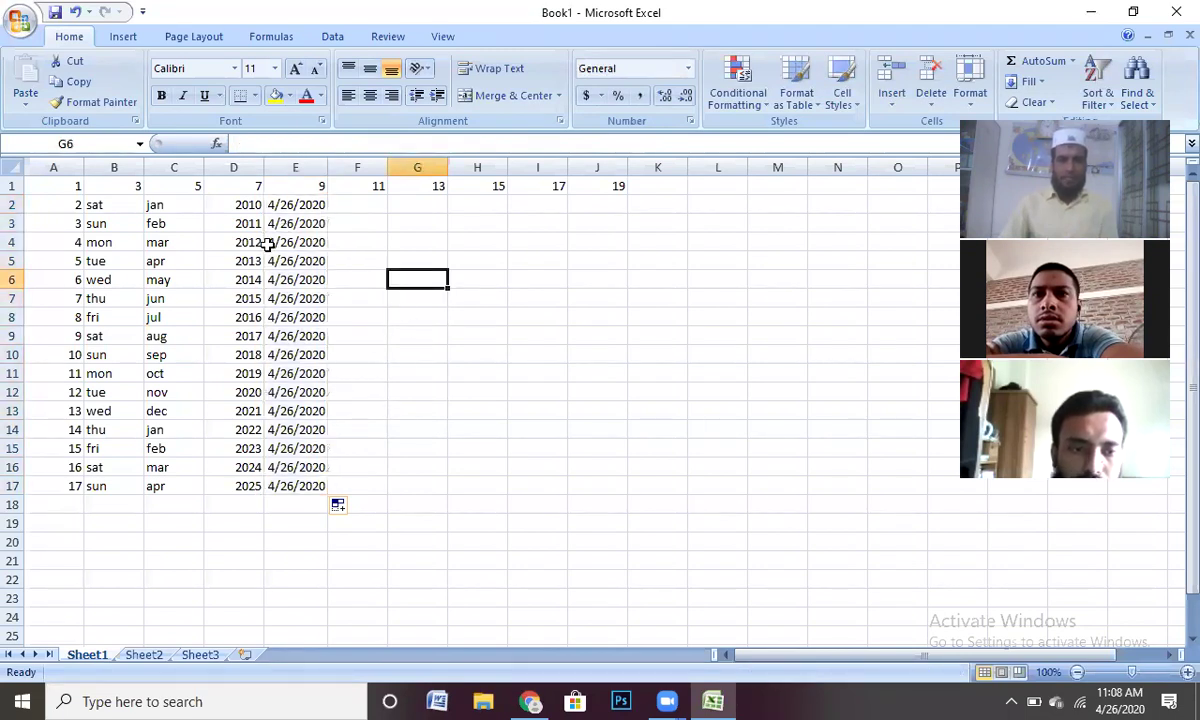
mouse_move(285, 242)
mouse_down()
mouse_move(320, 497)
mouse_move(314, 479)
mouse_up()
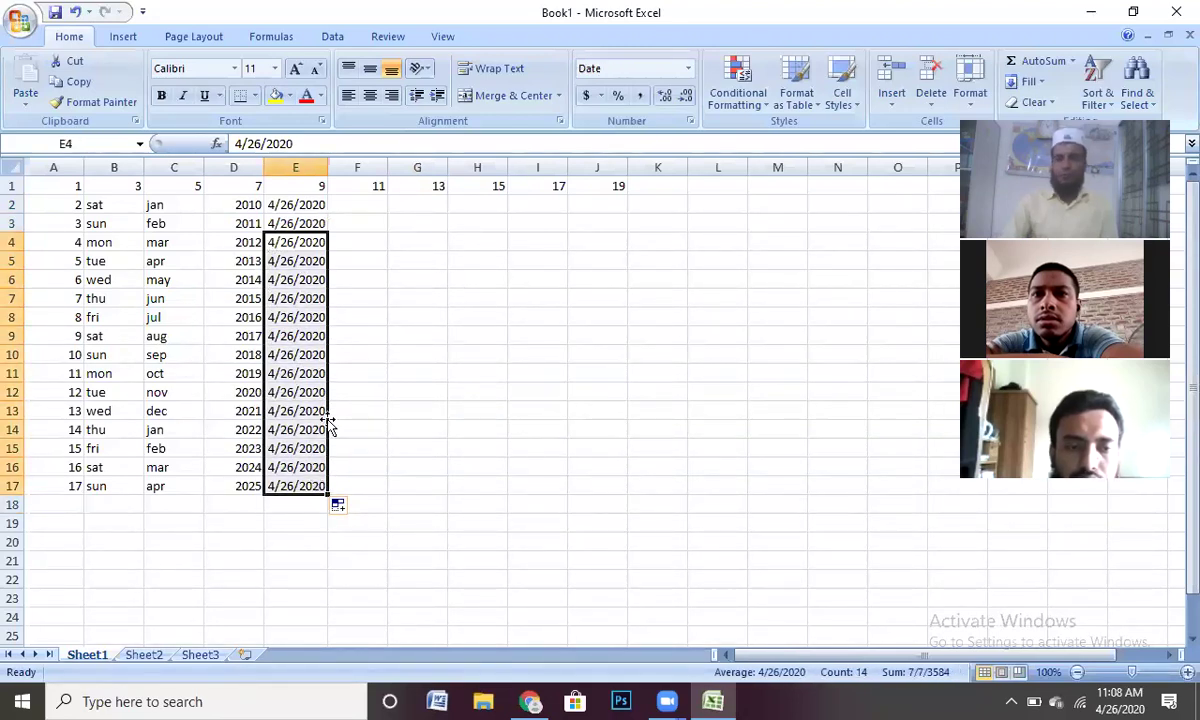
Step: Clear the repeated dates in E4:E17 and change E3 to 4/27/2020
key(Delete)
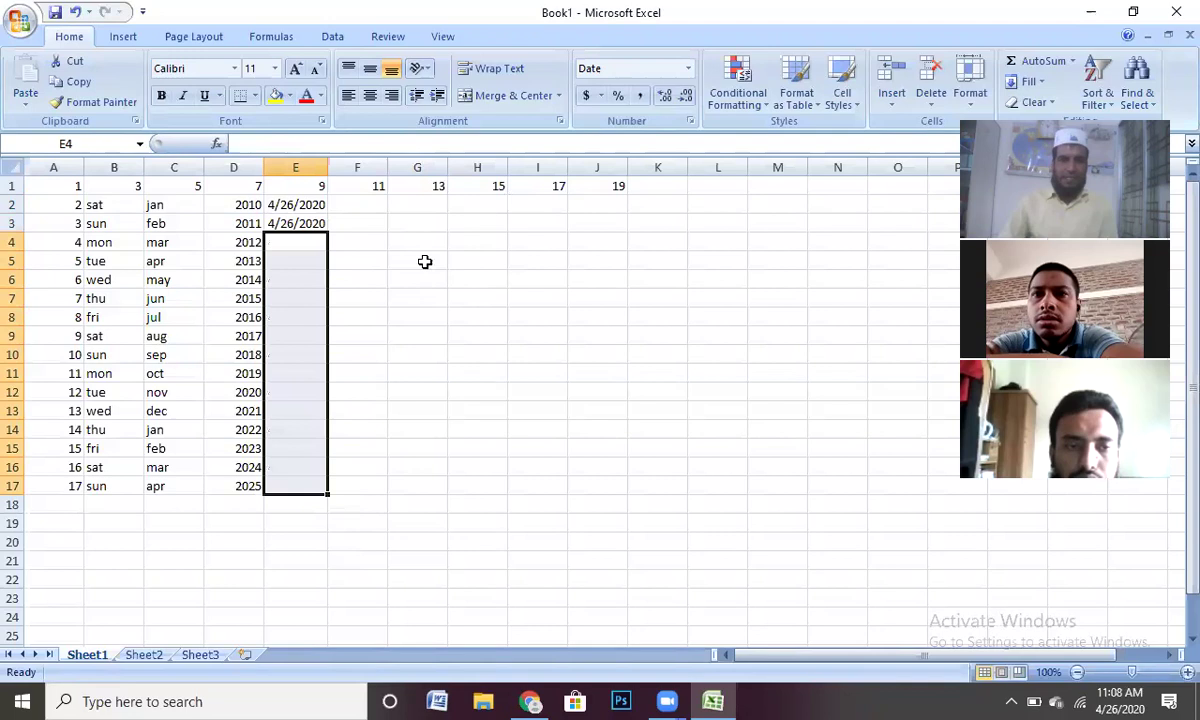
click(426, 262)
double_click(300, 224)
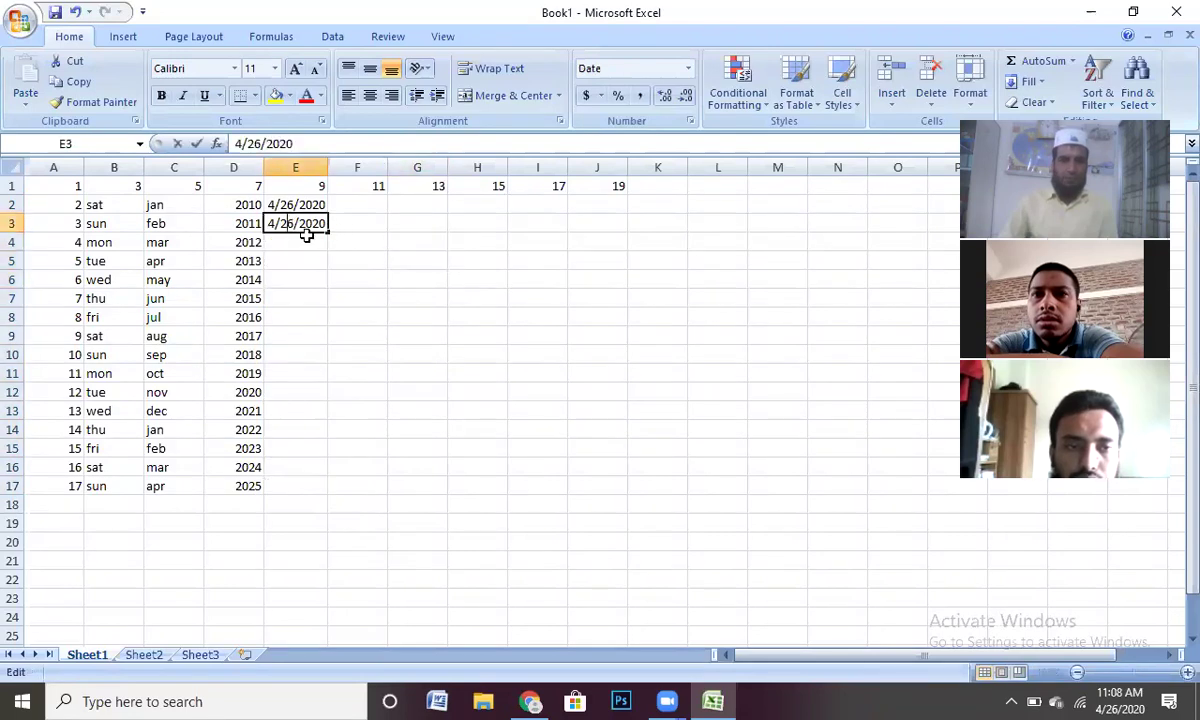
key(BackSpace)
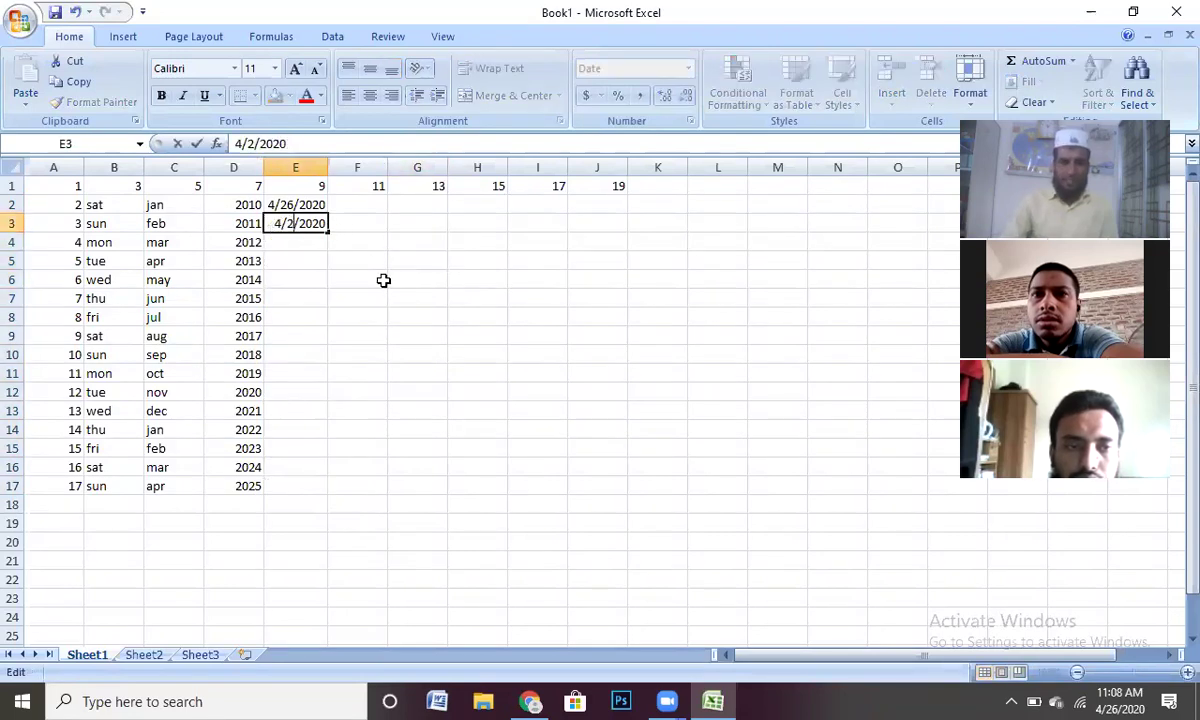
text(7)
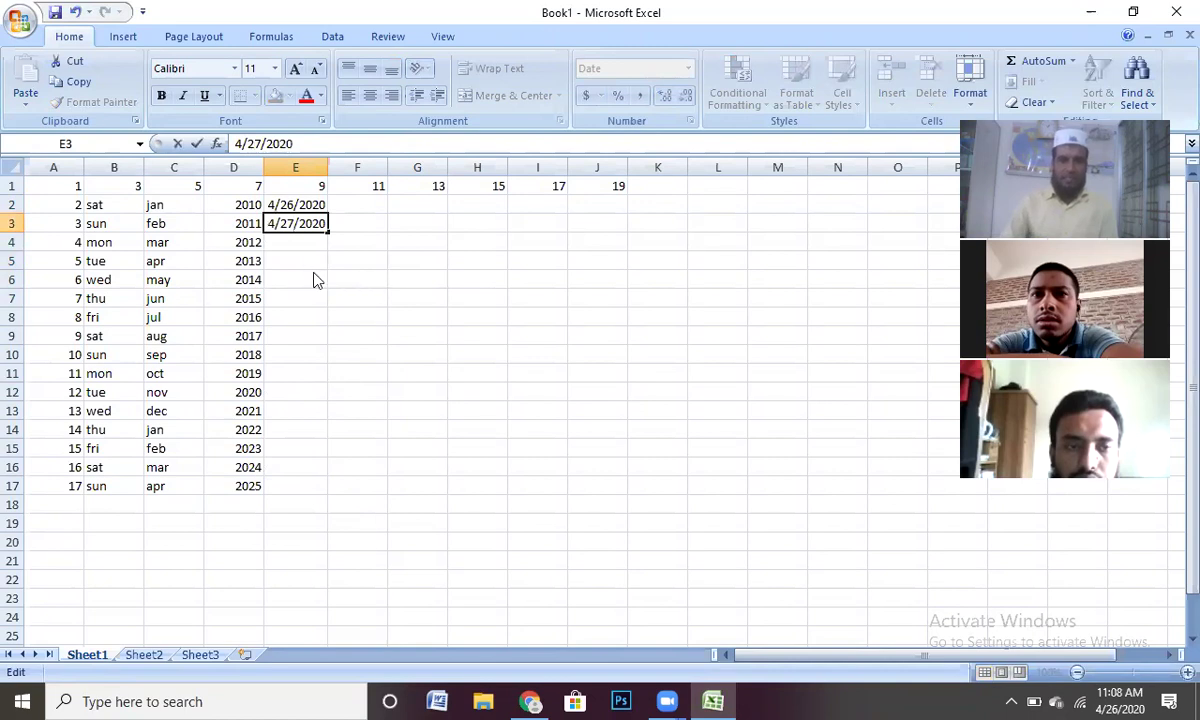
click(314, 278)
Step: Extend the daily dates from E2:E3 down to 5/11/2020 in E17
drag(288, 206, 302, 222)
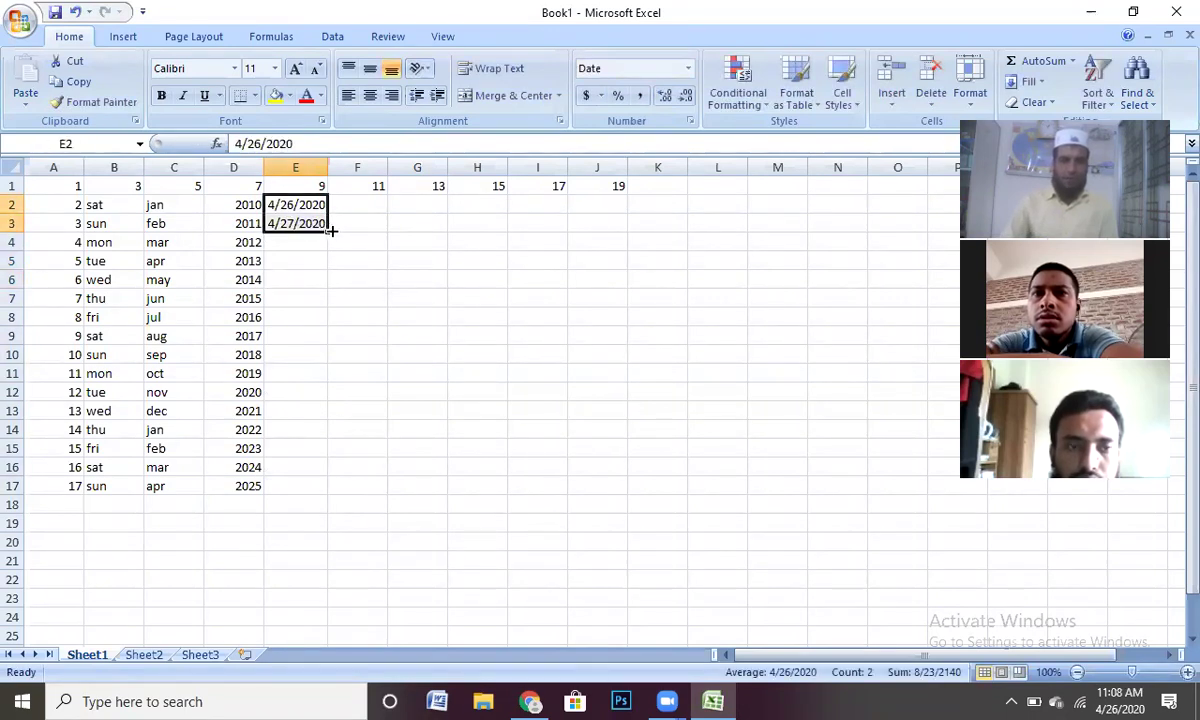
drag(329, 230, 367, 488)
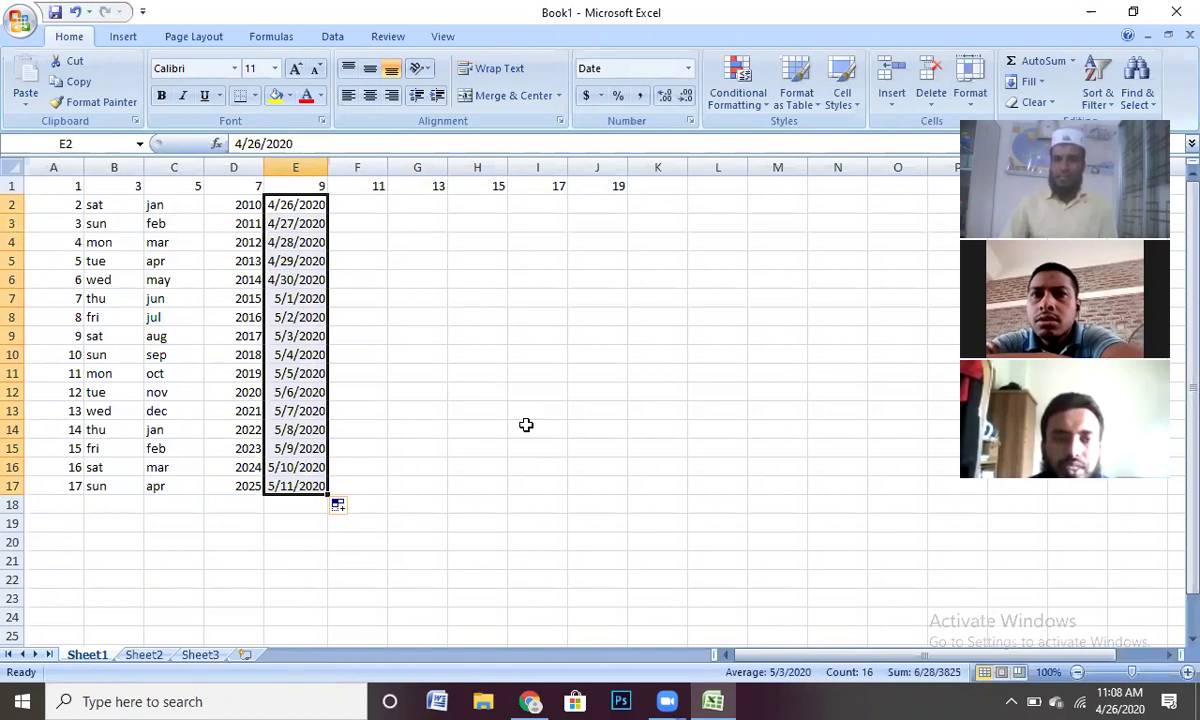
click(357, 204)
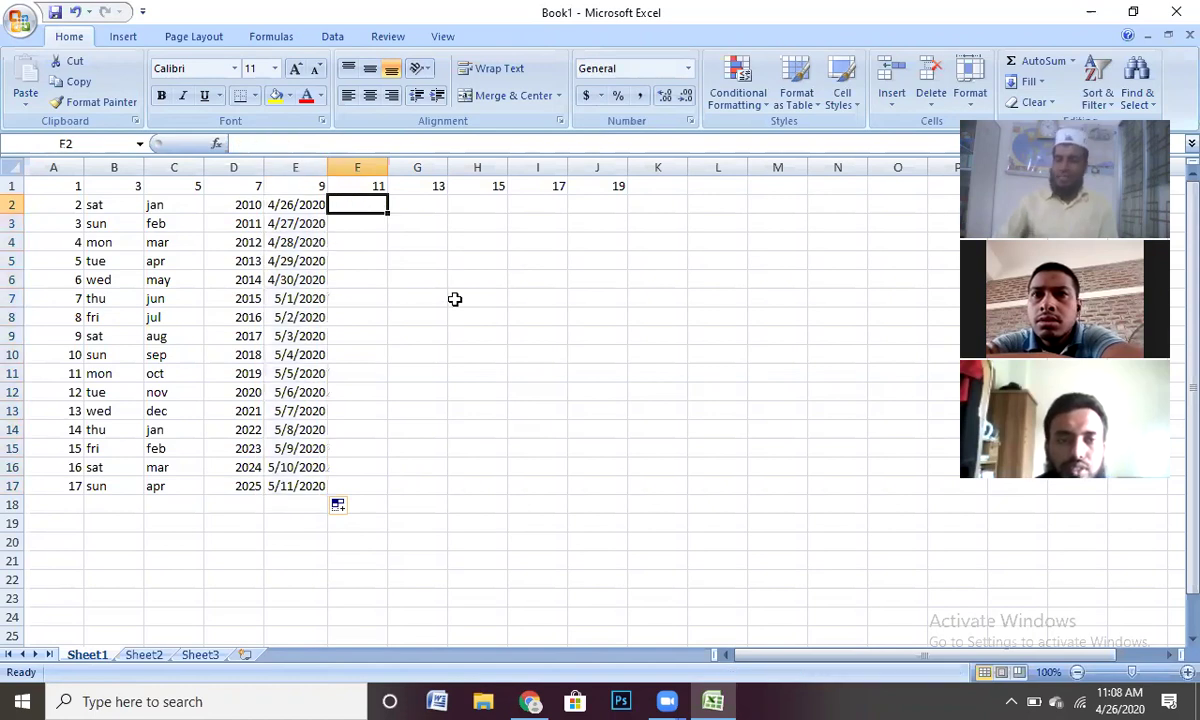
Step: Re-enter the phone number in F2 with a leading apostrophe so its leading zero stays
text(0)
text(91)
text(8)
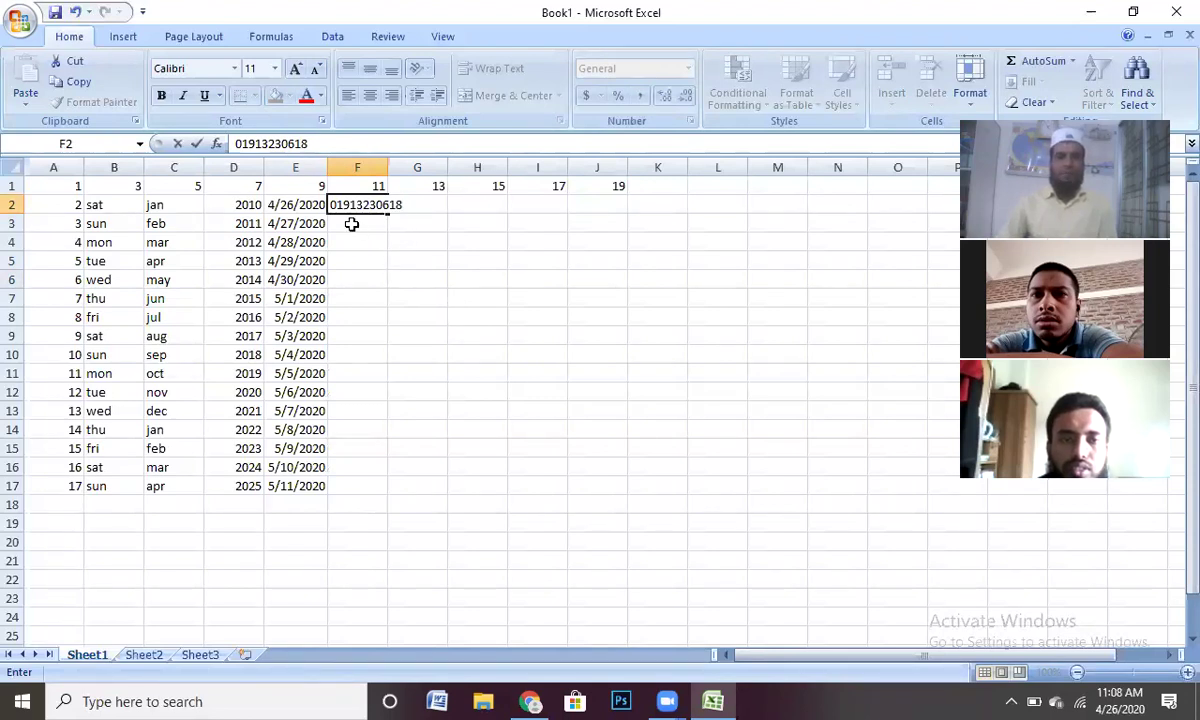
key(Return)
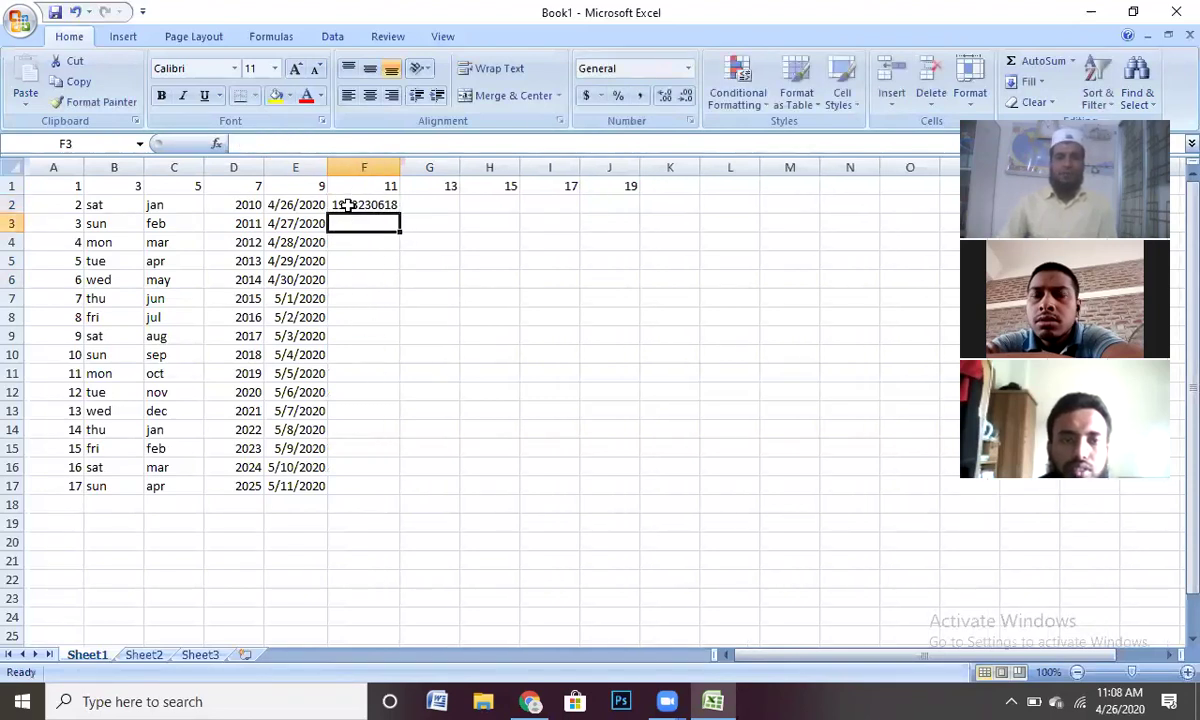
click(345, 205)
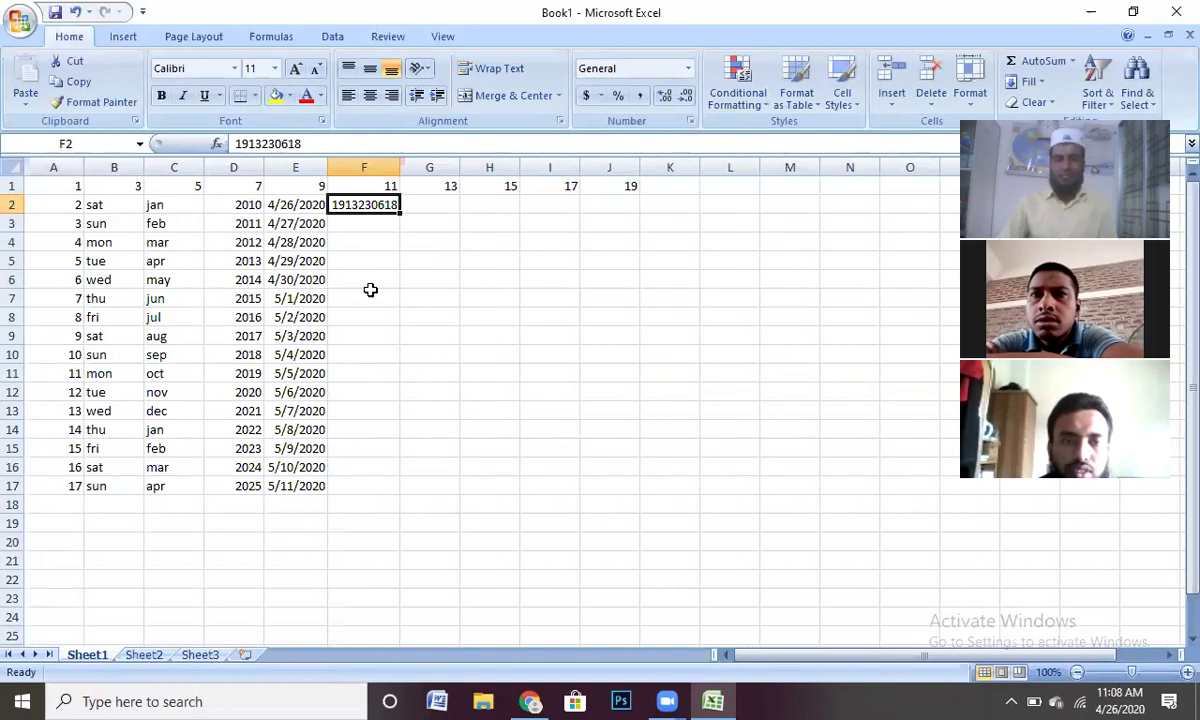
double_click(335, 205)
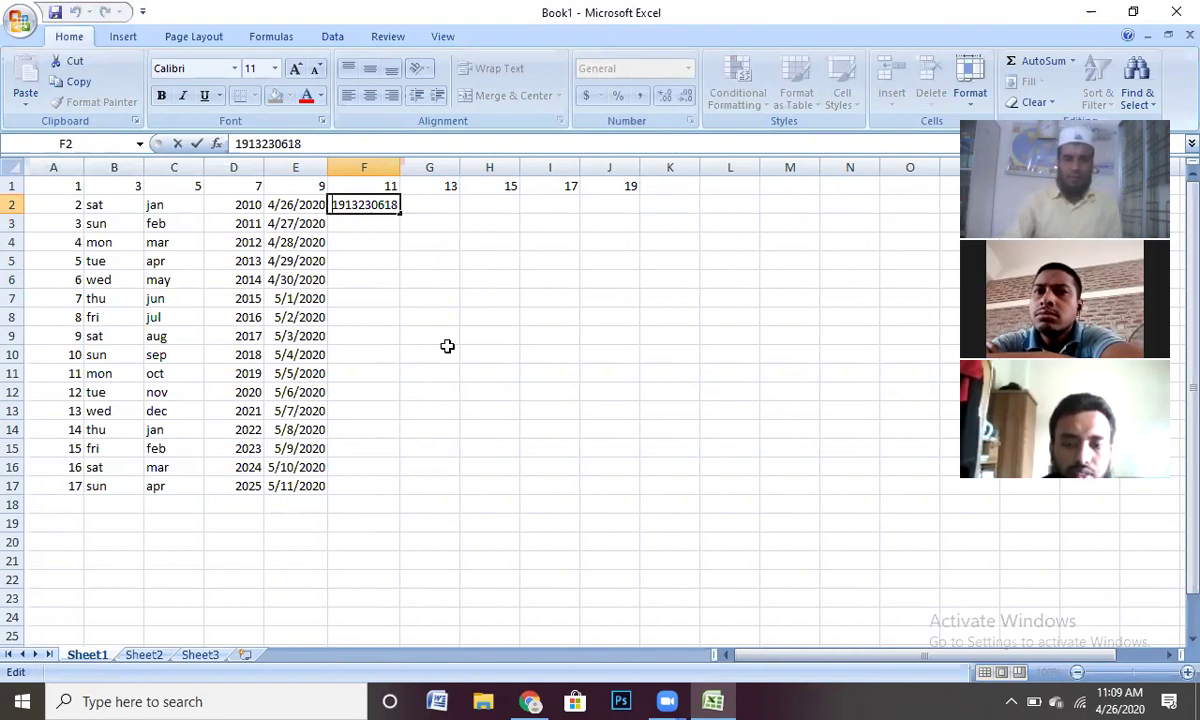
text(')
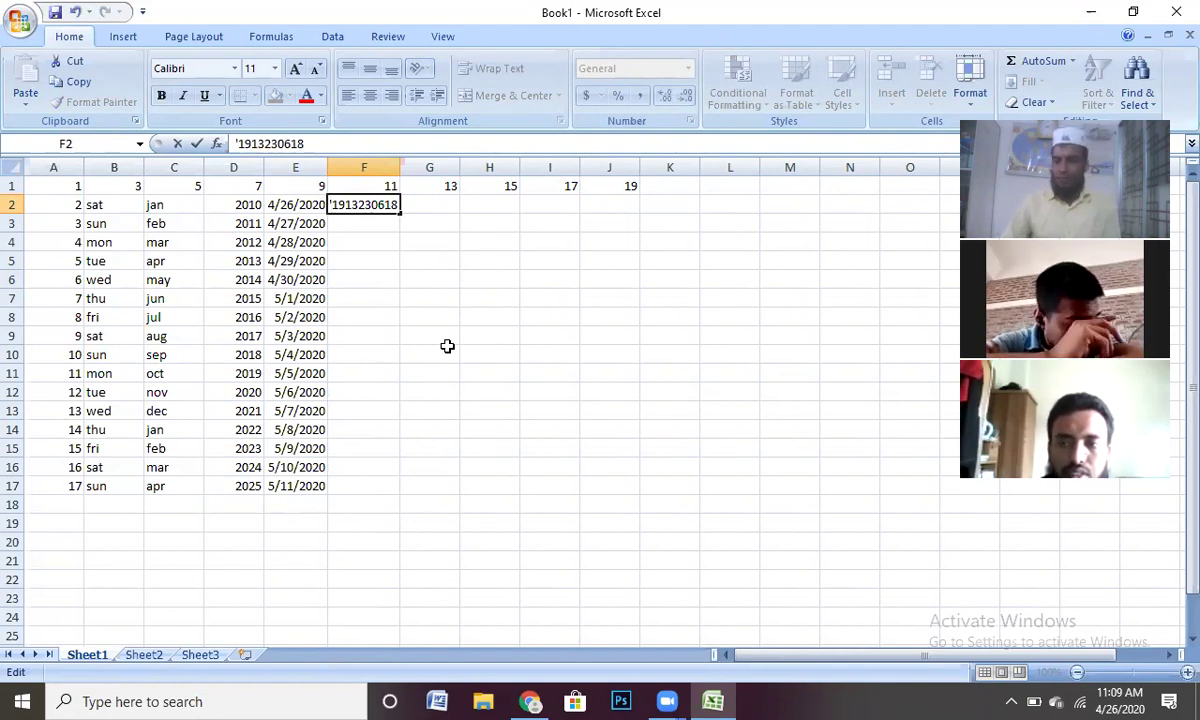
text(0)
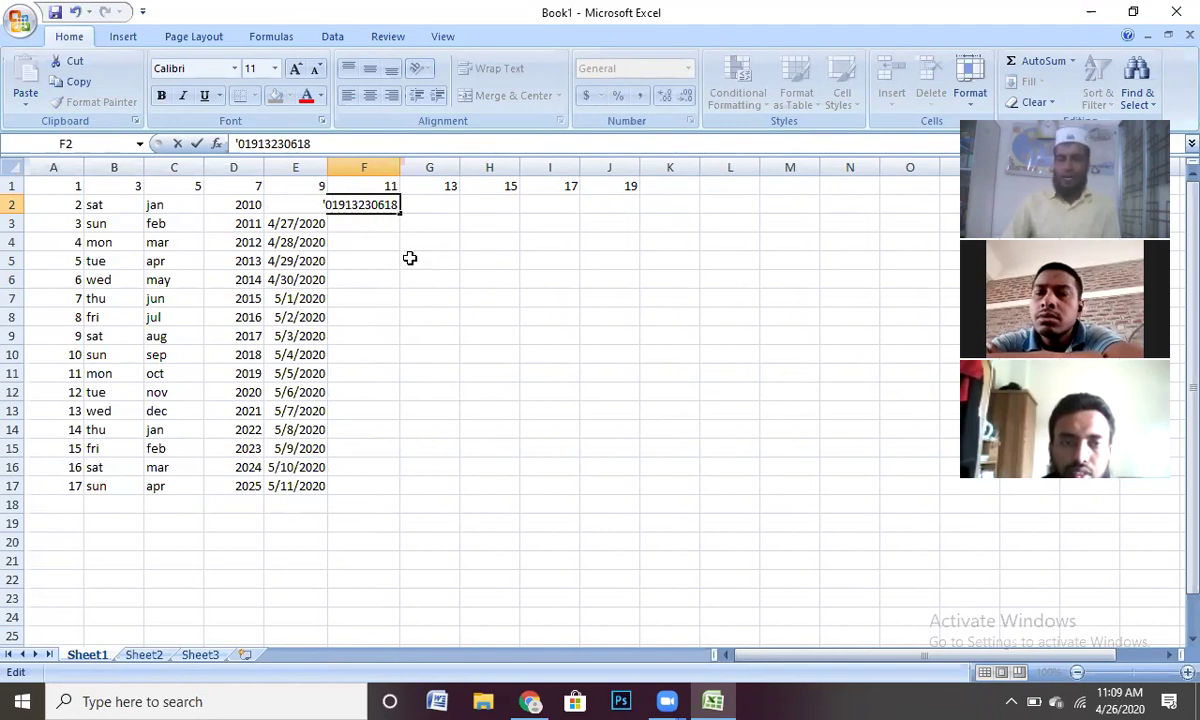
key(Return)
click(372, 205)
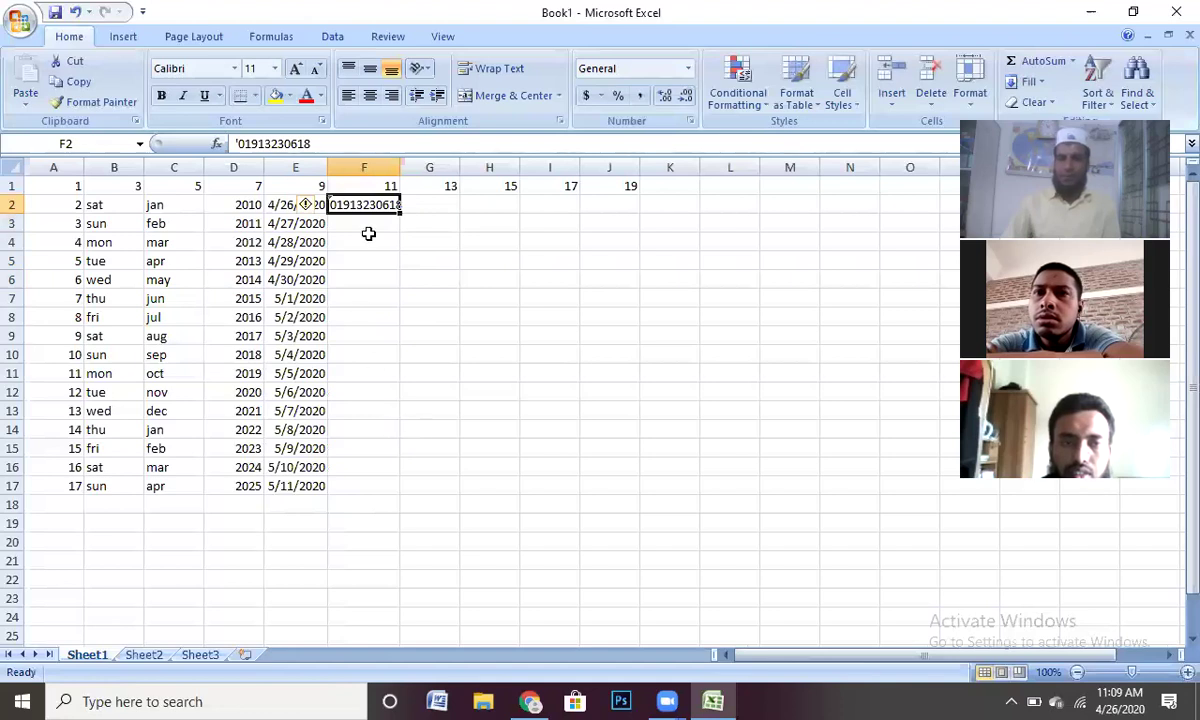
click(614, 228)
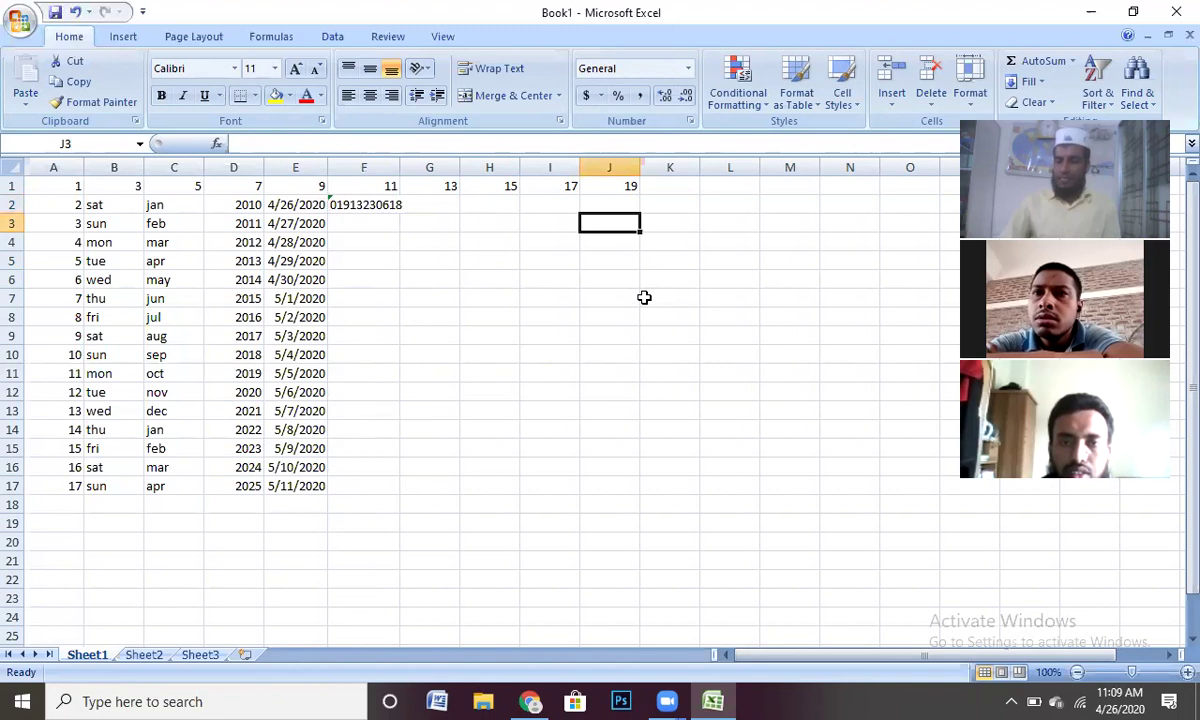
Step: Enter a phone number in J3, where Excel drops its leading zero
text(01)
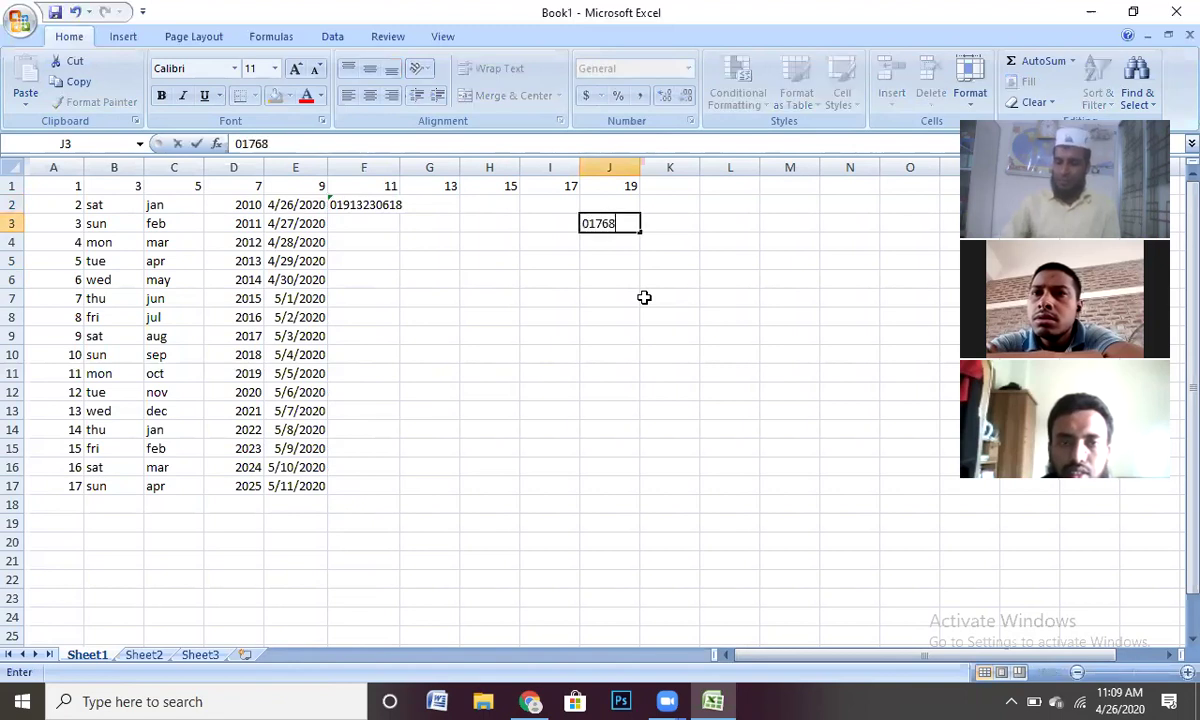
text(7060)
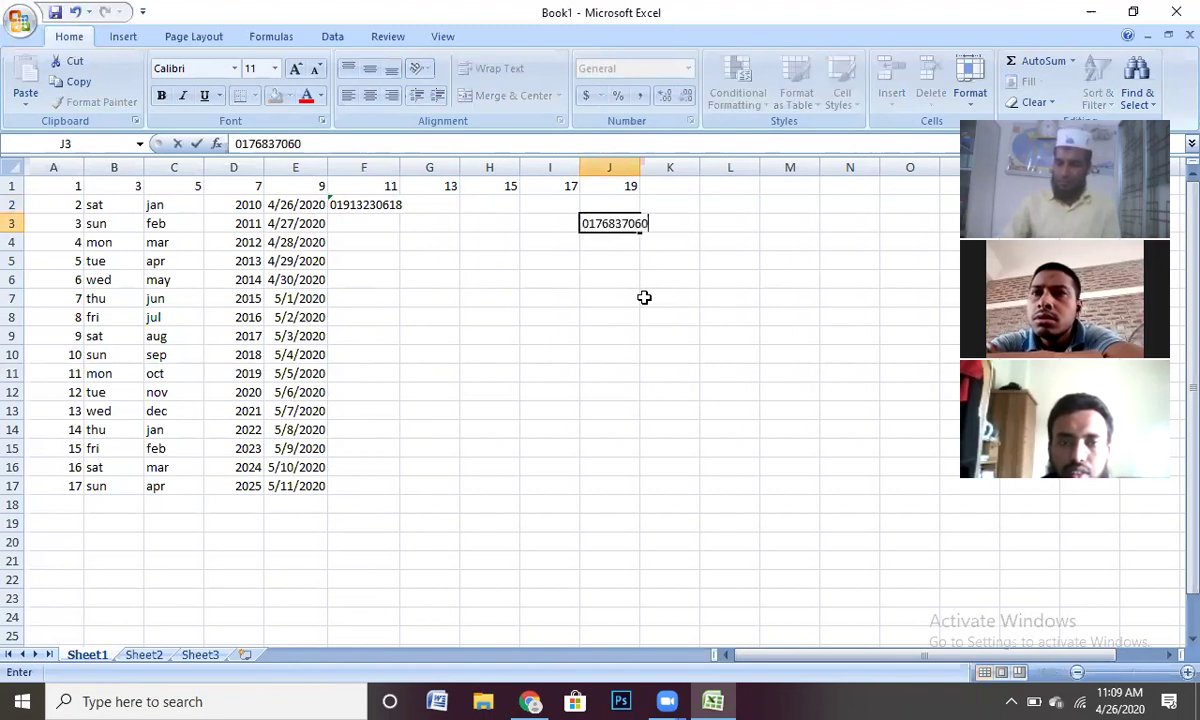
text(6)
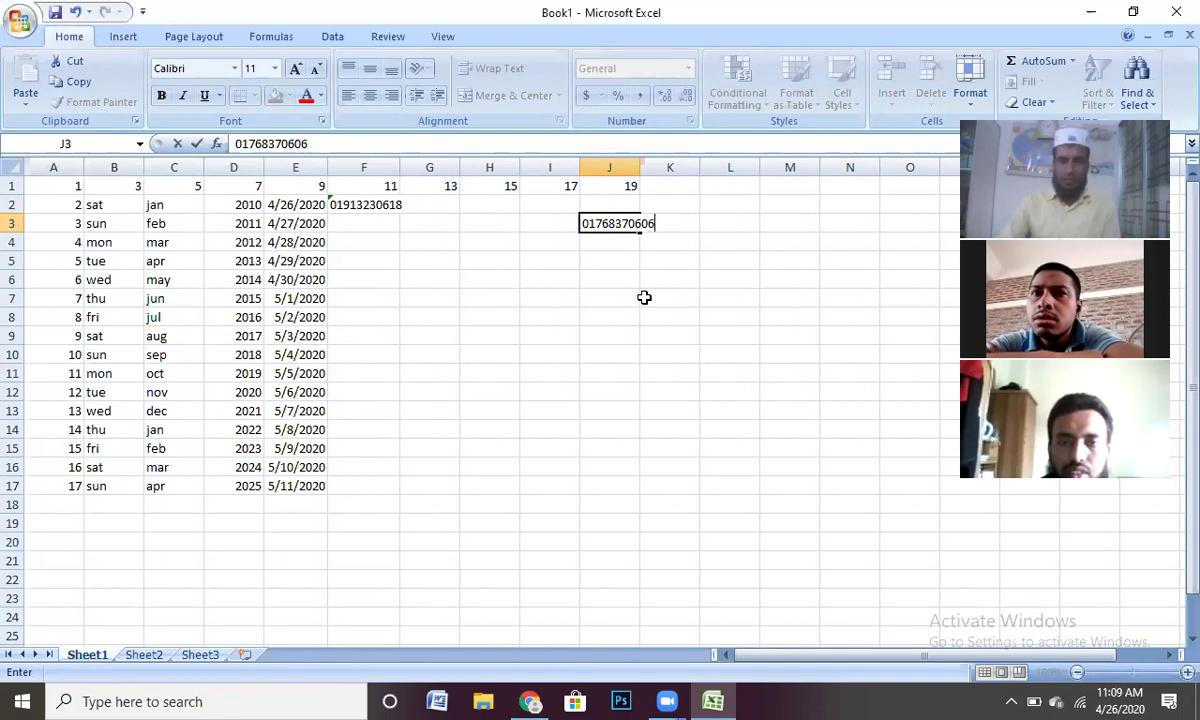
key(Return)
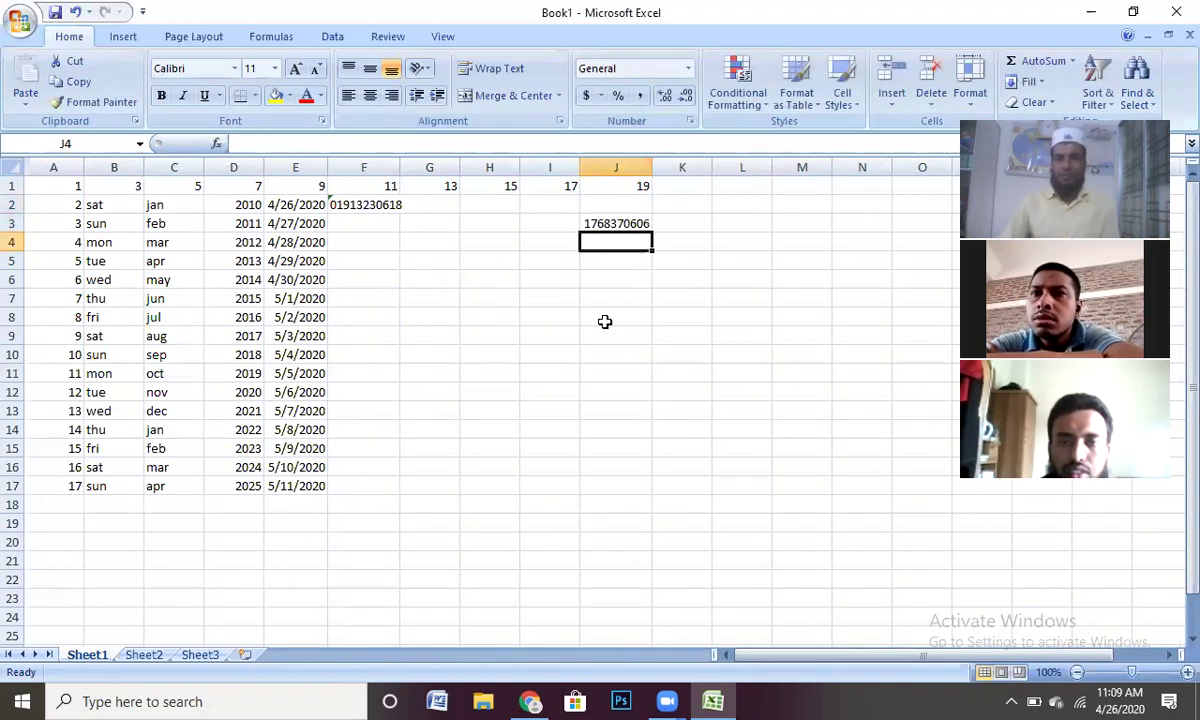
click(596, 223)
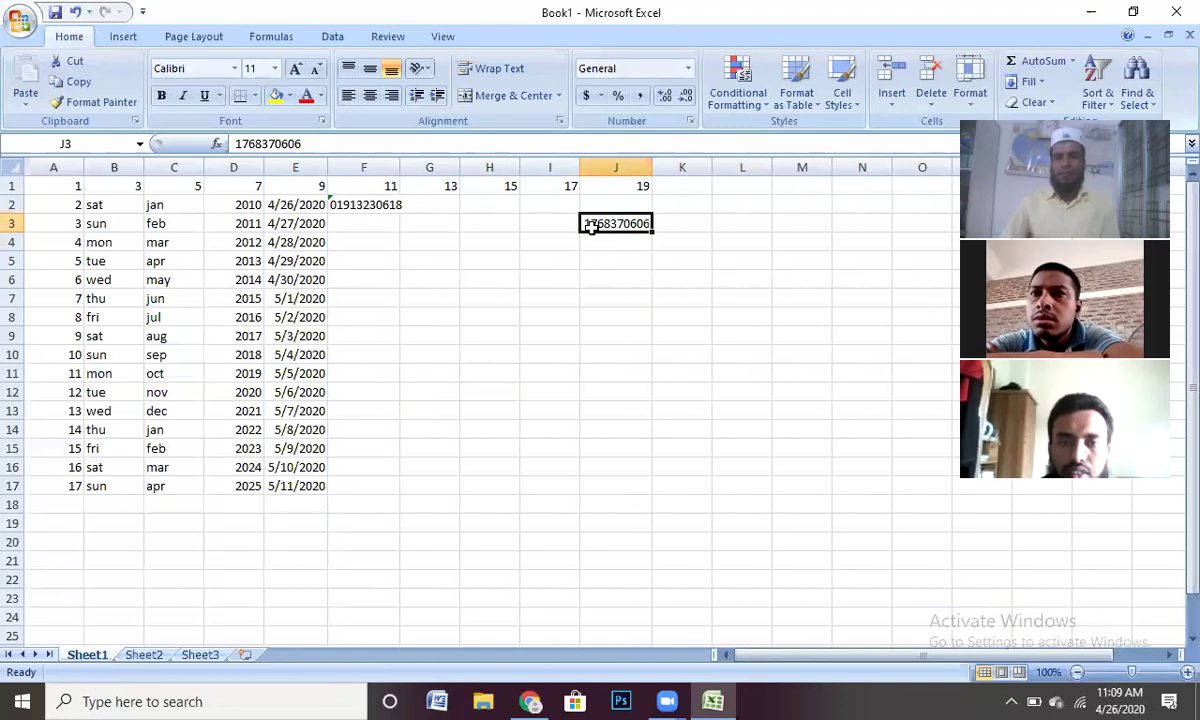
Step: Apply the Text number format to cell J3 via Format Cells
right_click(589, 223)
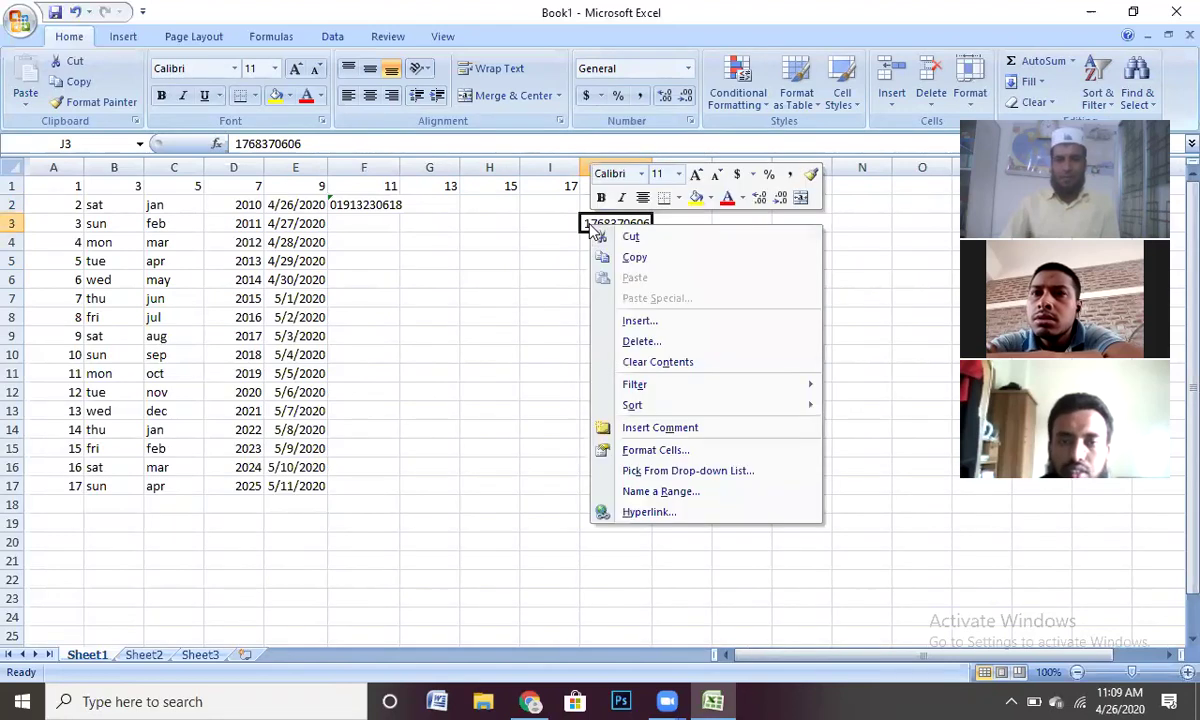
click(672, 451)
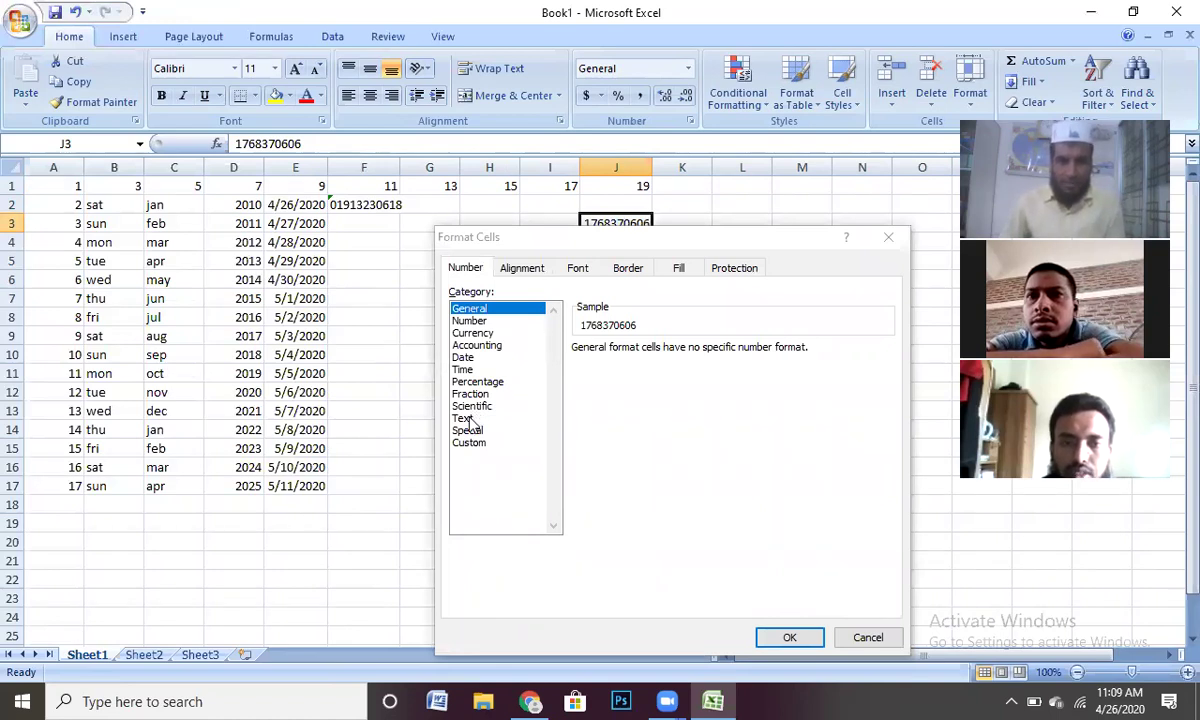
click(466, 418)
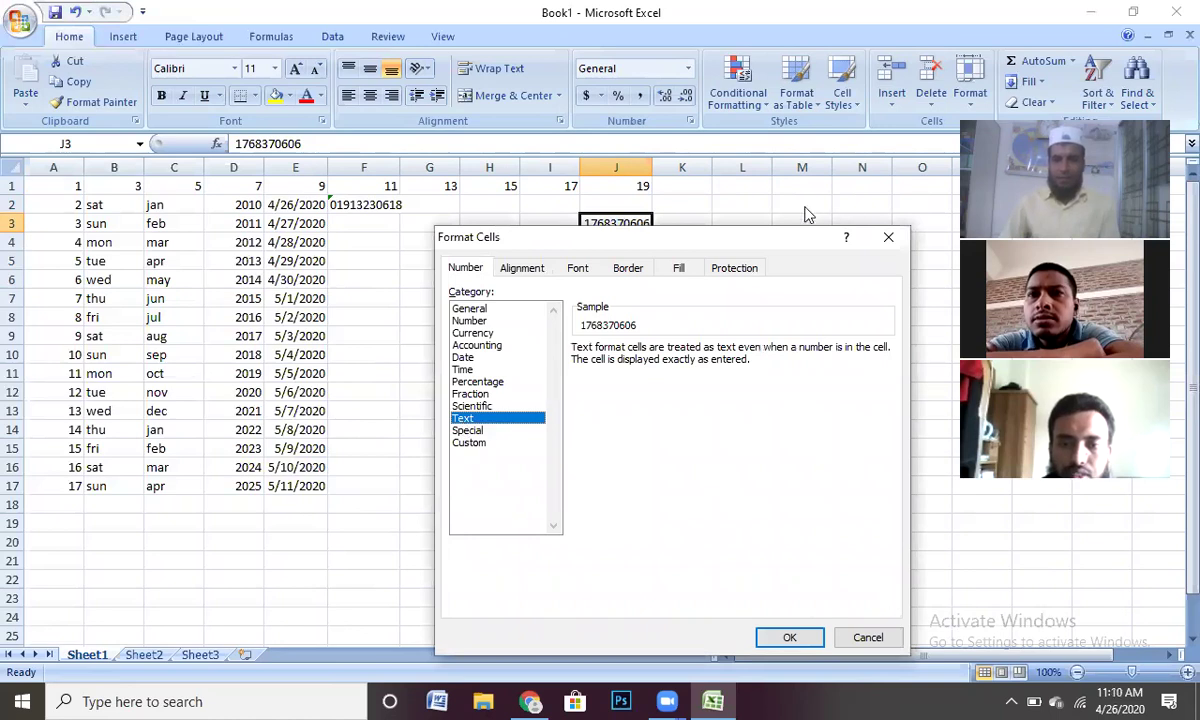
drag(760, 245, 752, 125)
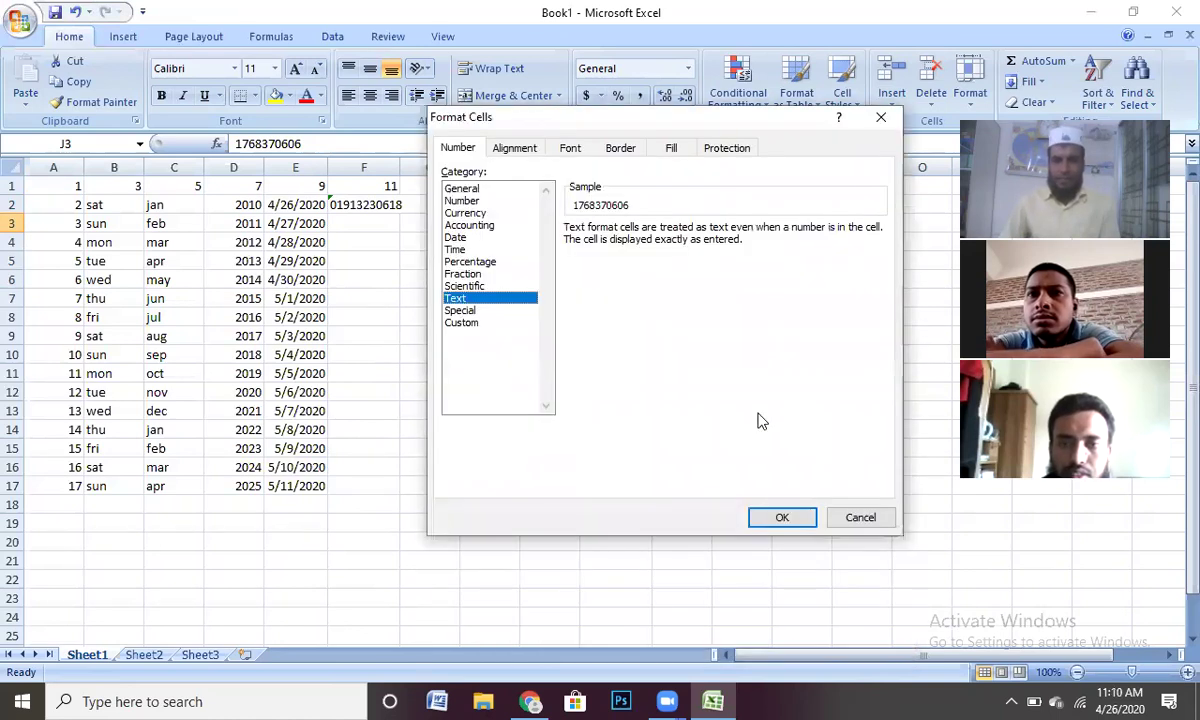
click(784, 515)
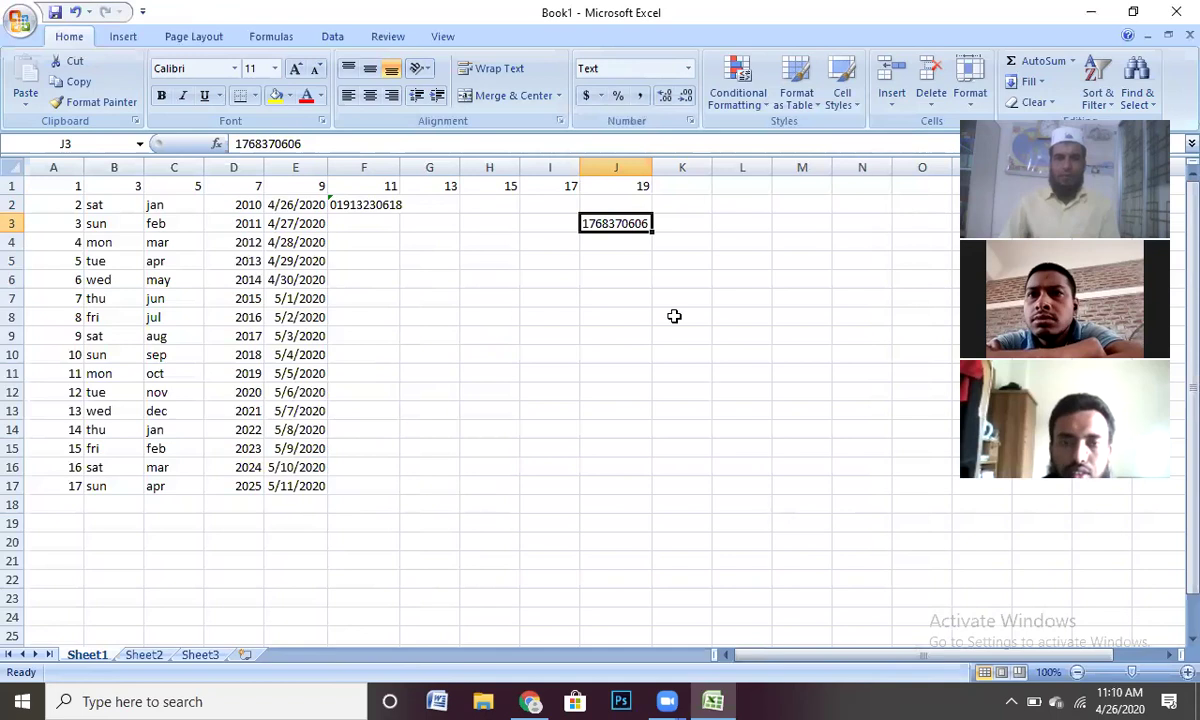
Step: Add the leading 0 back to J3's phone number and compare it with F2
double_click(596, 223)
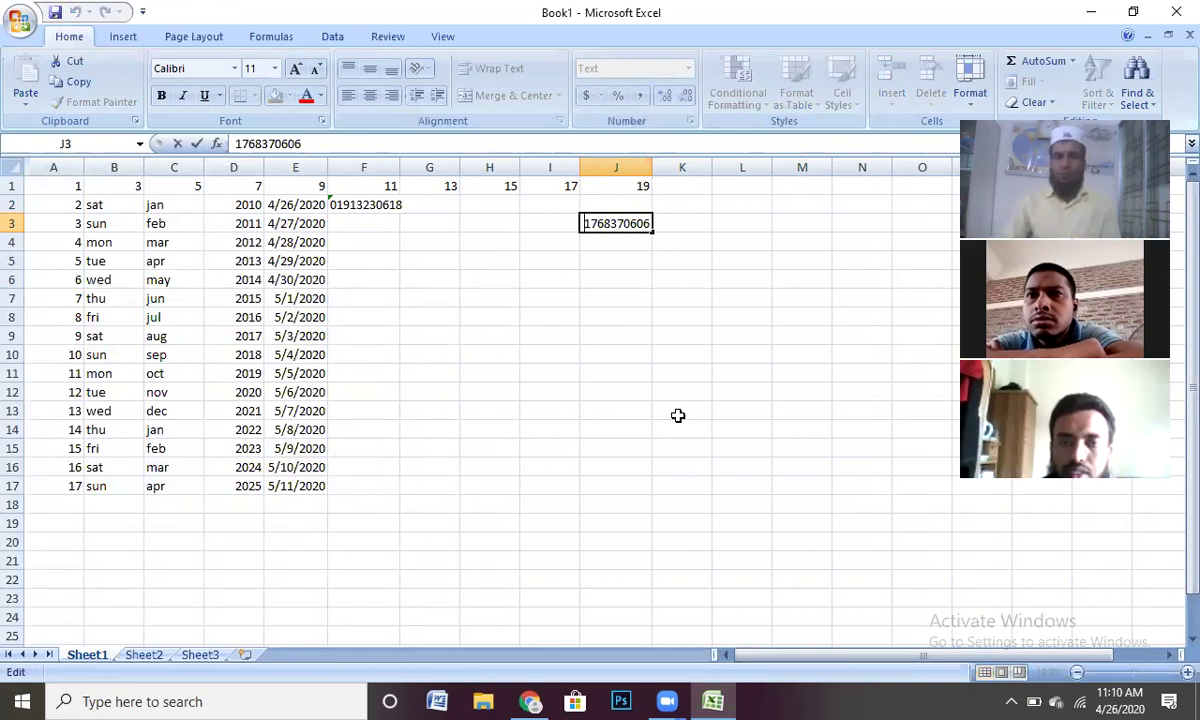
text(0)
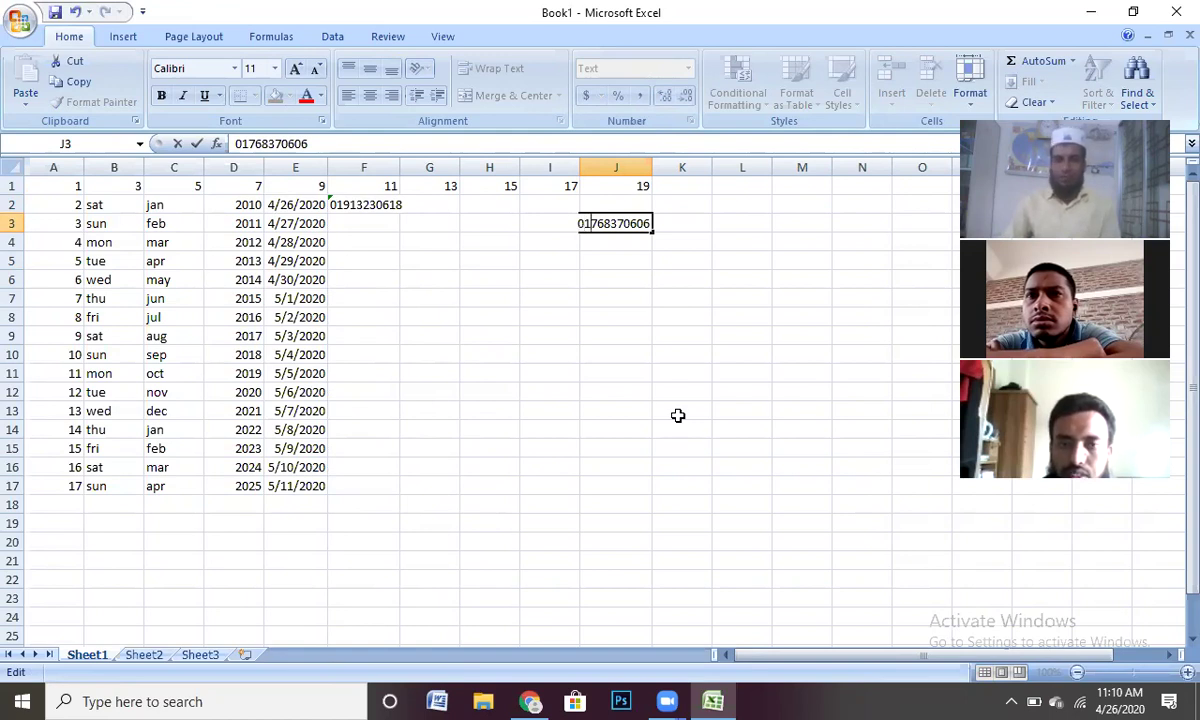
key(Return)
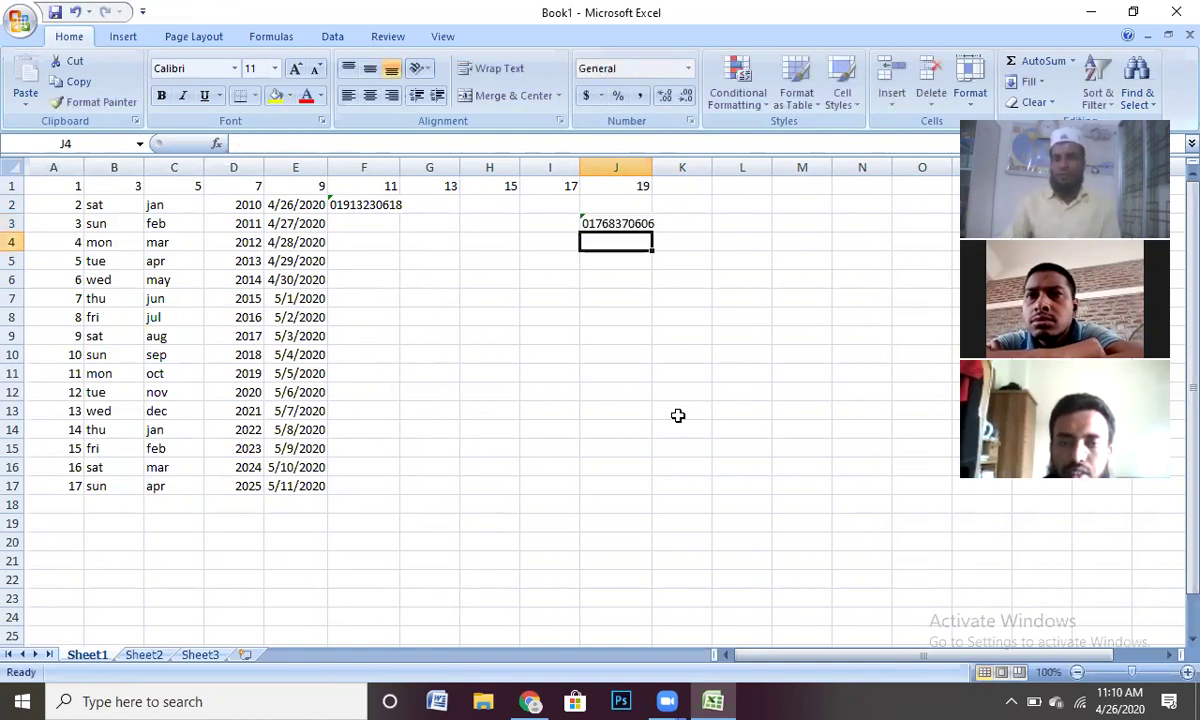
click(665, 410)
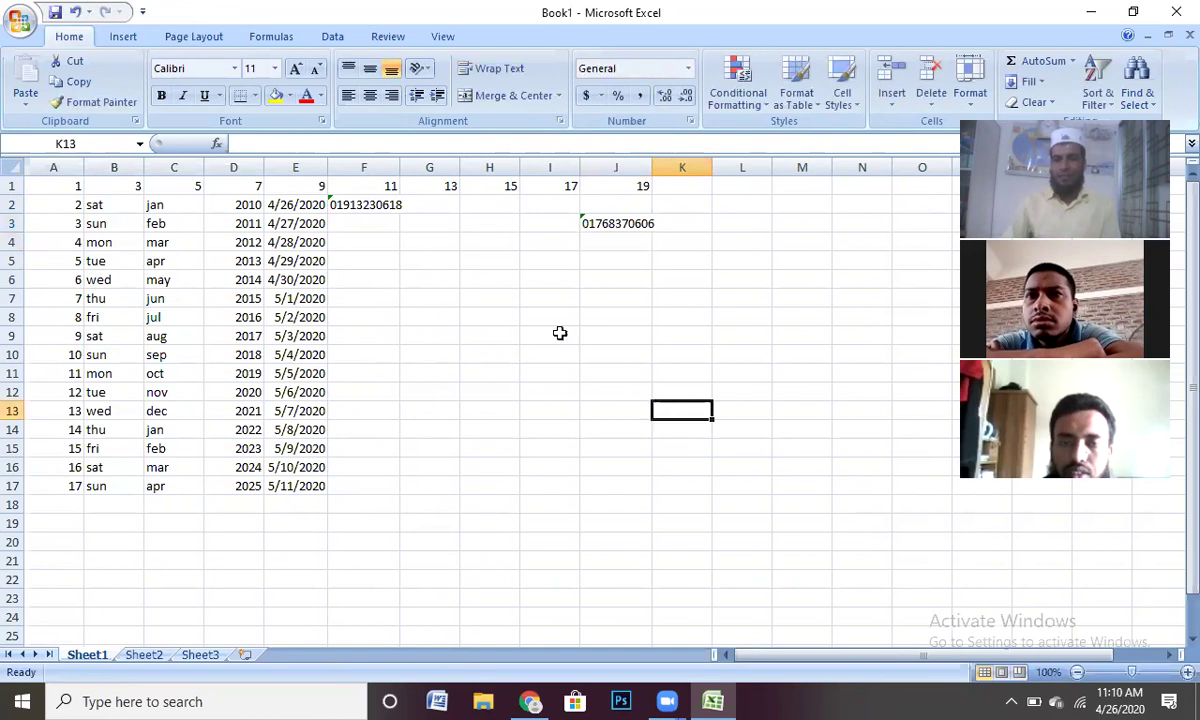
click(359, 209)
click(605, 224)
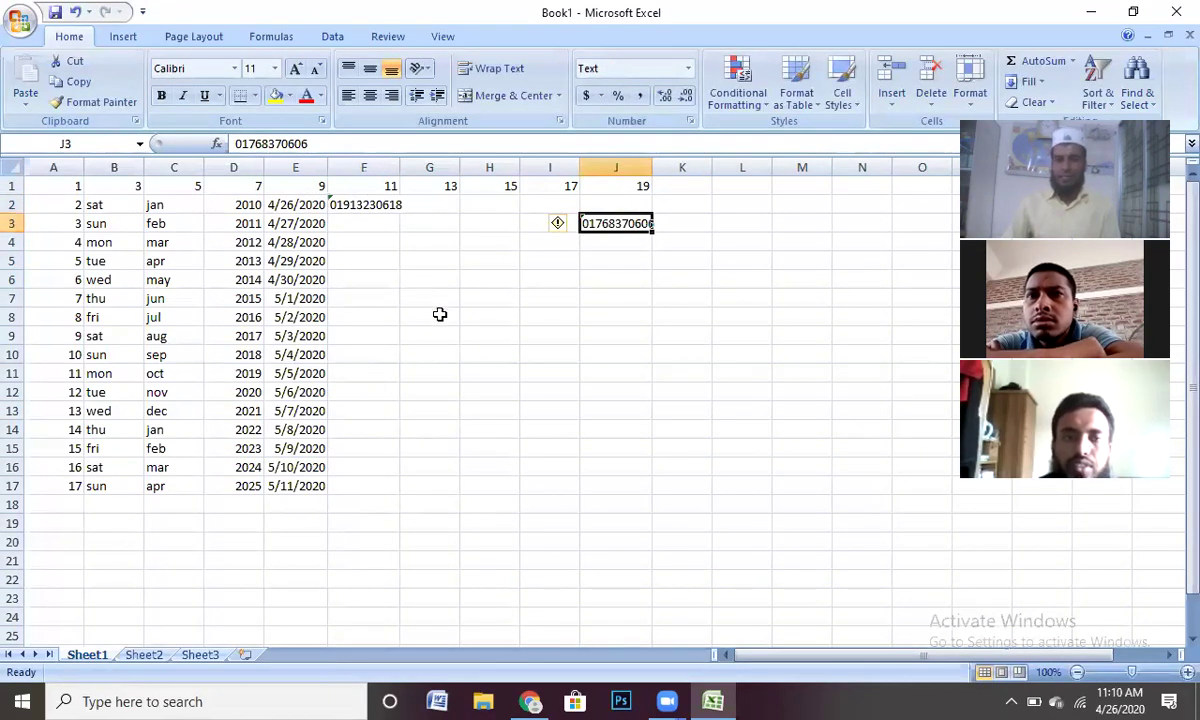
click(527, 372)
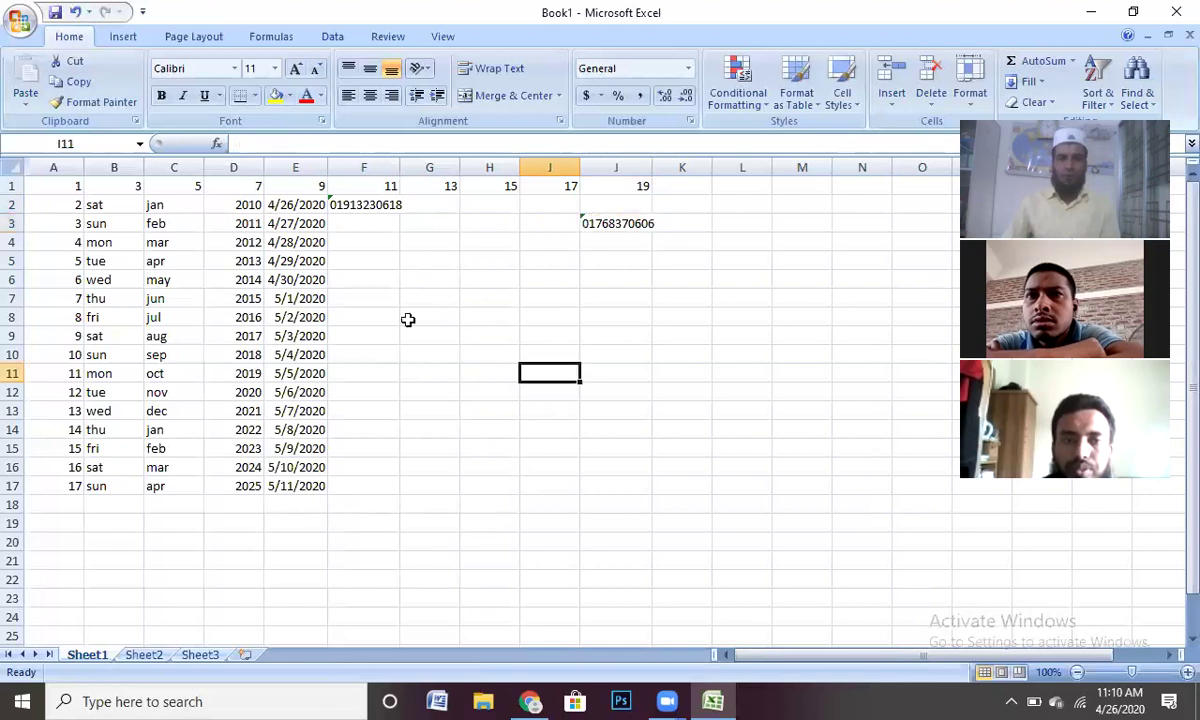
Step: Delete everything in A2:J17 so only row 1's numbers remain, and return to A2
drag(54, 202, 606, 483)
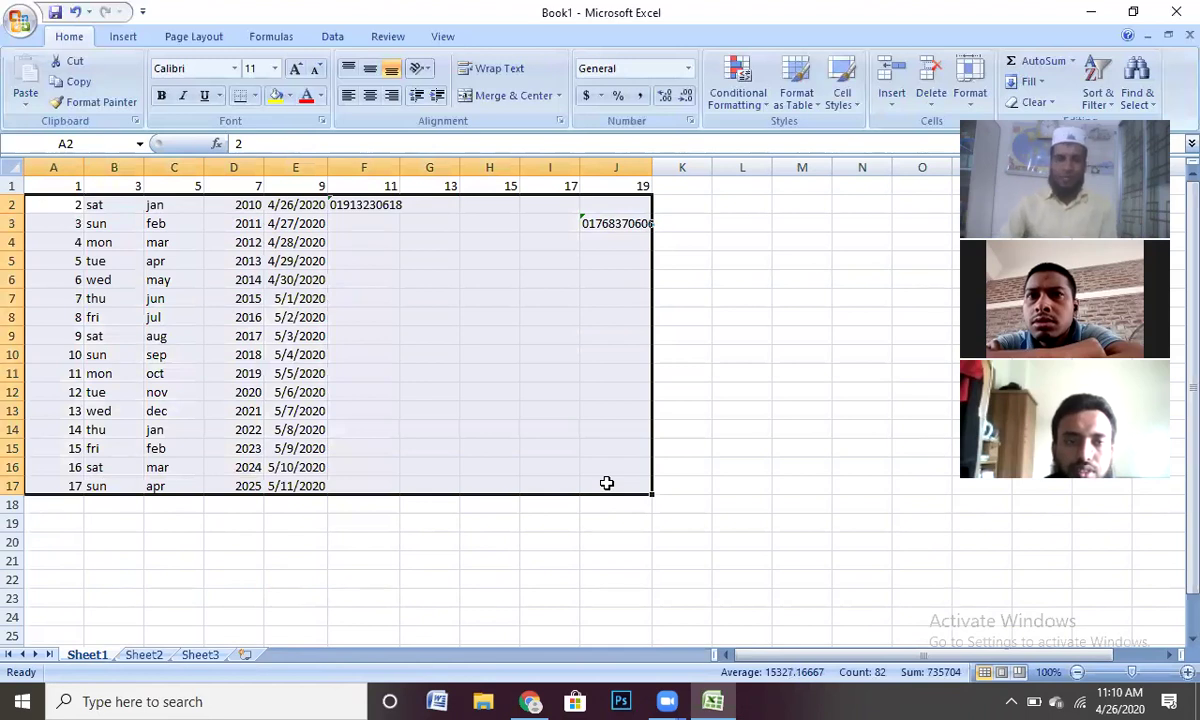
key(Delete)
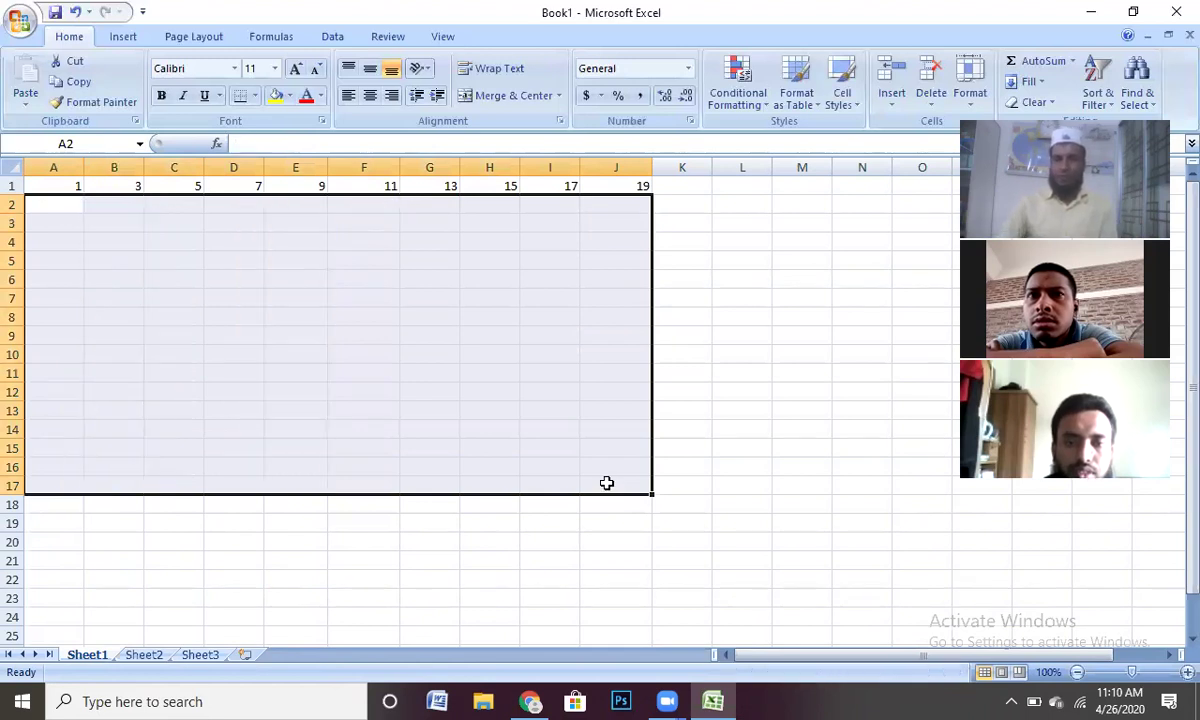
click(543, 560)
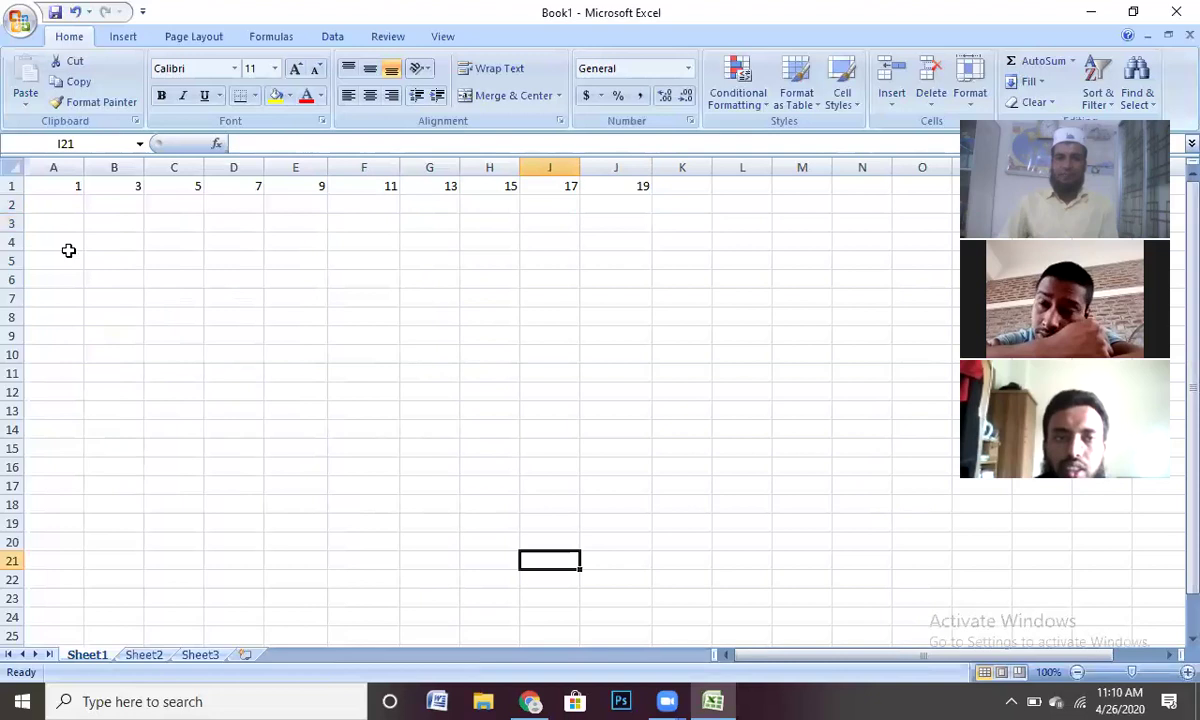
click(72, 203)
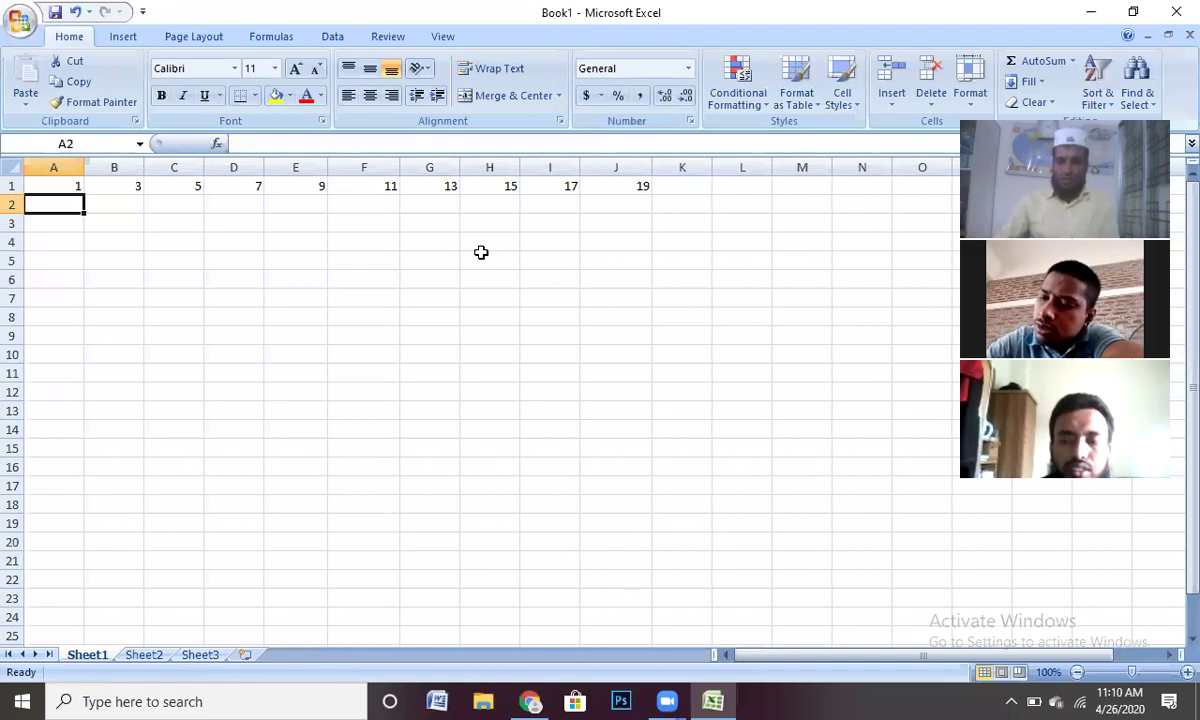
Step: Enter 2 in A2, then delete the contents of A1:J2 so the sheet is empty
text(2)
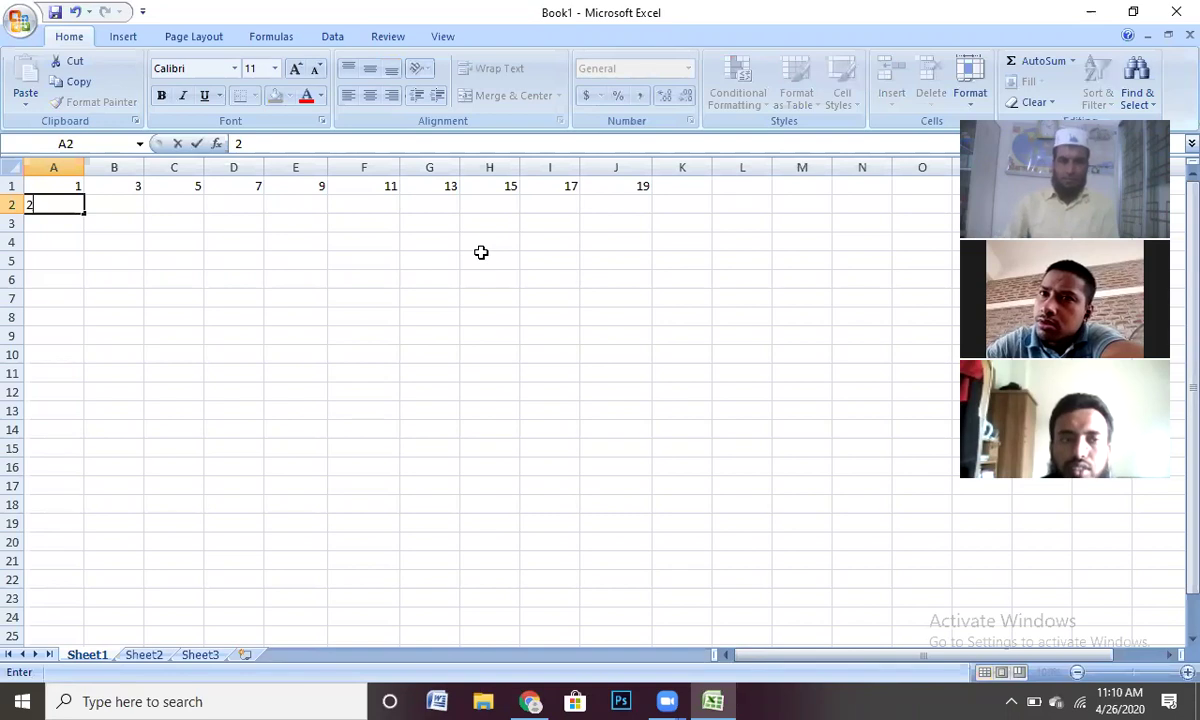
click(233, 260)
drag(62, 184, 636, 212)
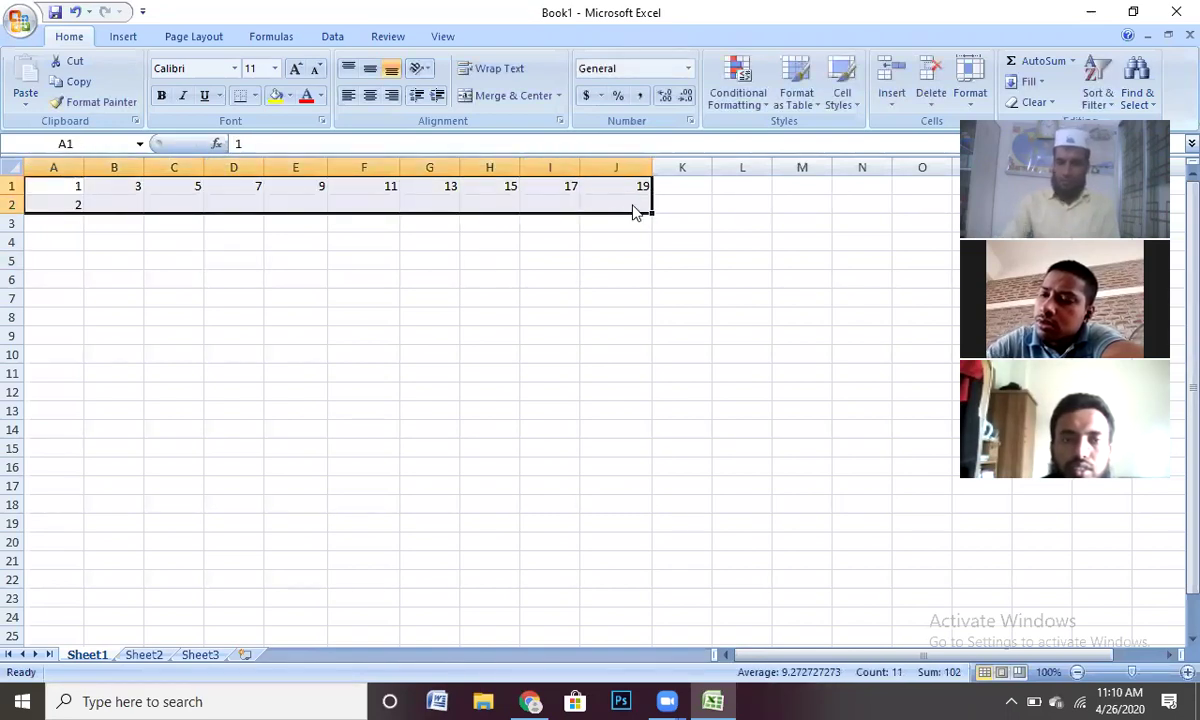
key(Delete)
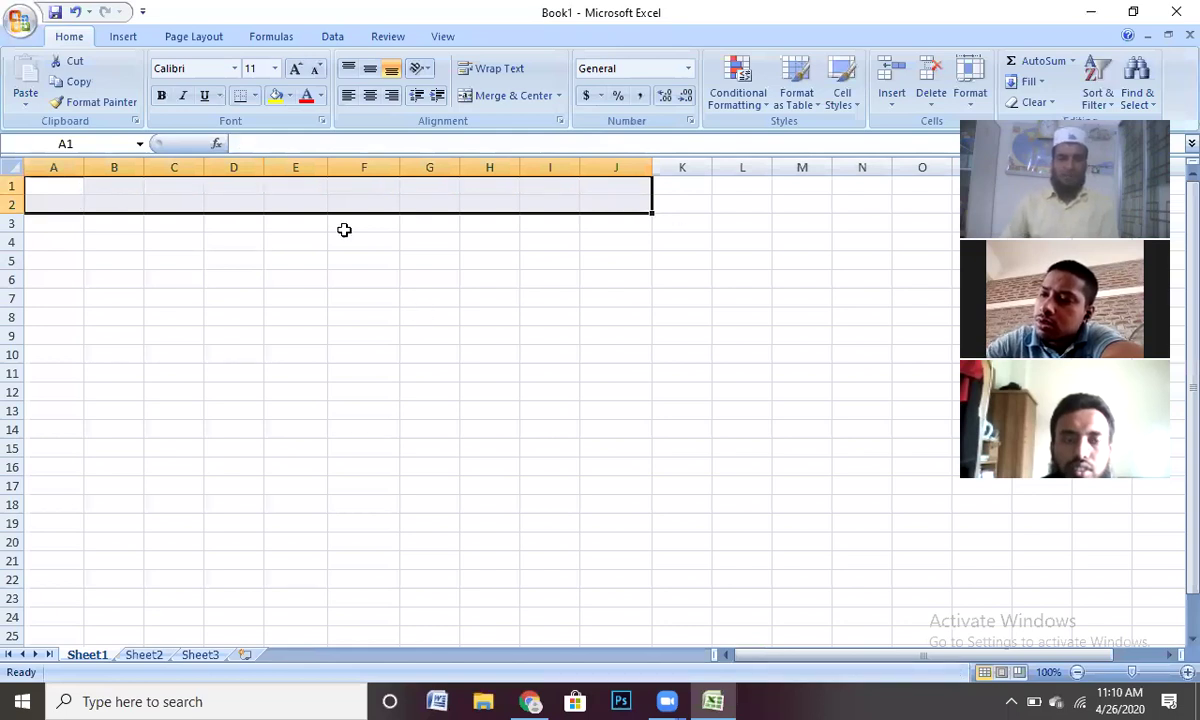
click(429, 316)
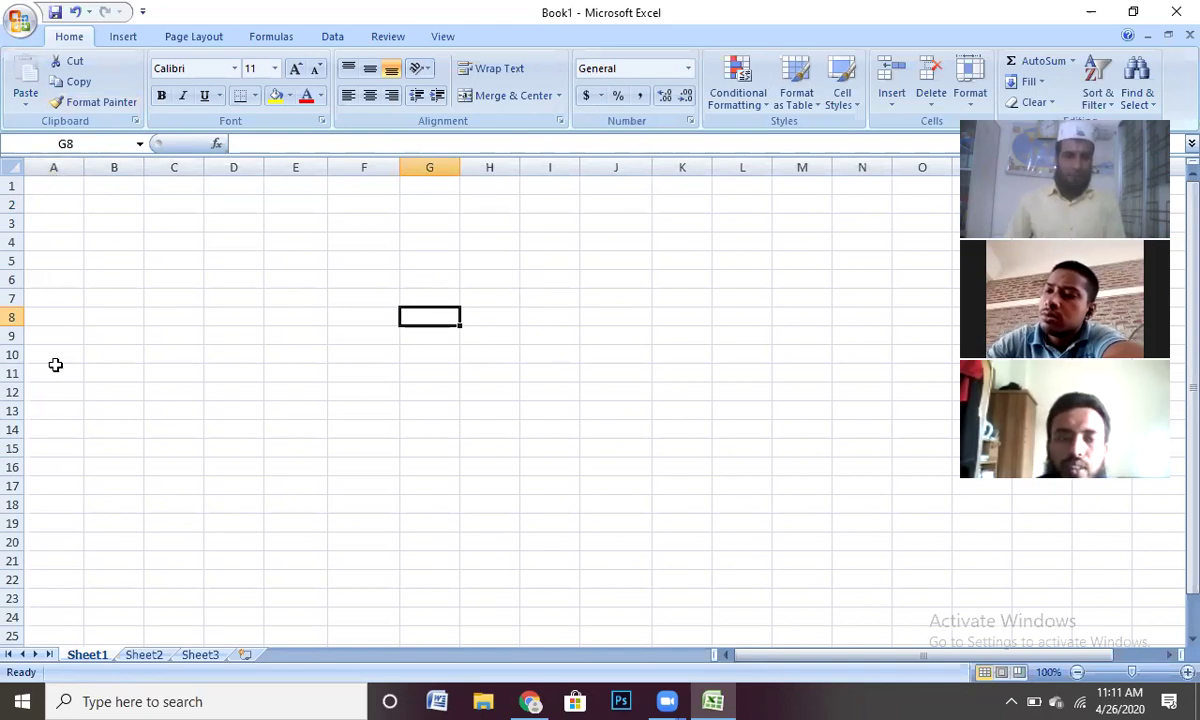
drag(58, 186, 58, 524)
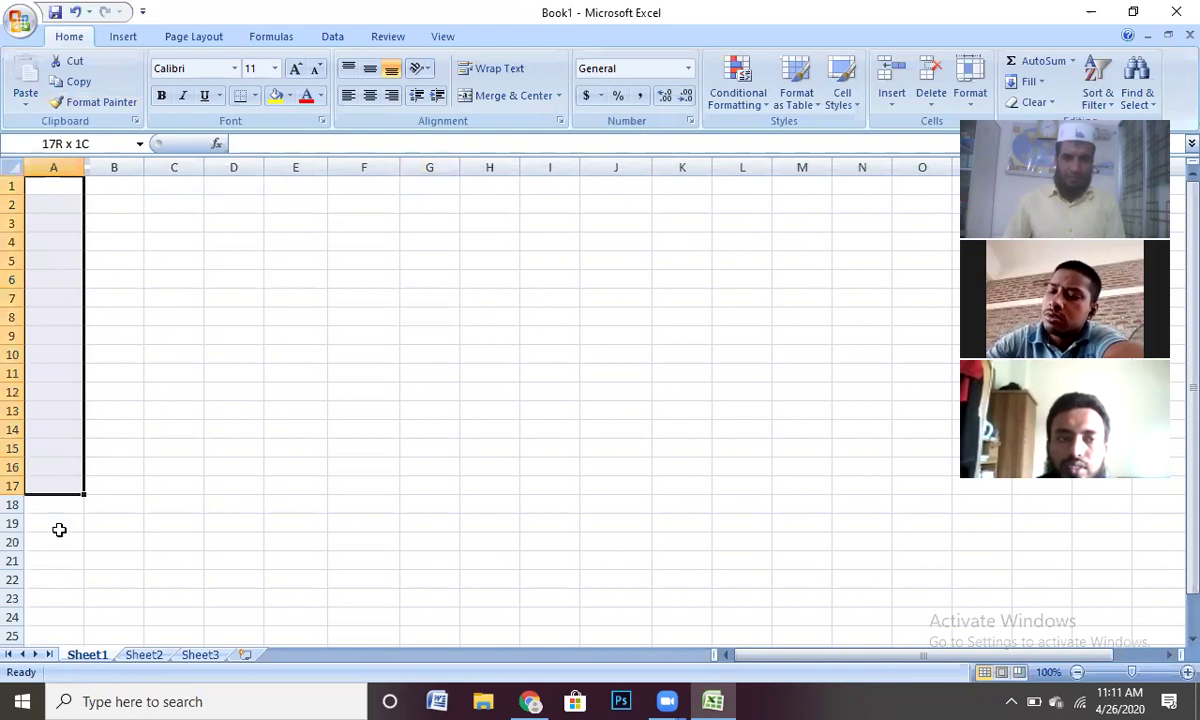
drag(122, 183, 110, 528)
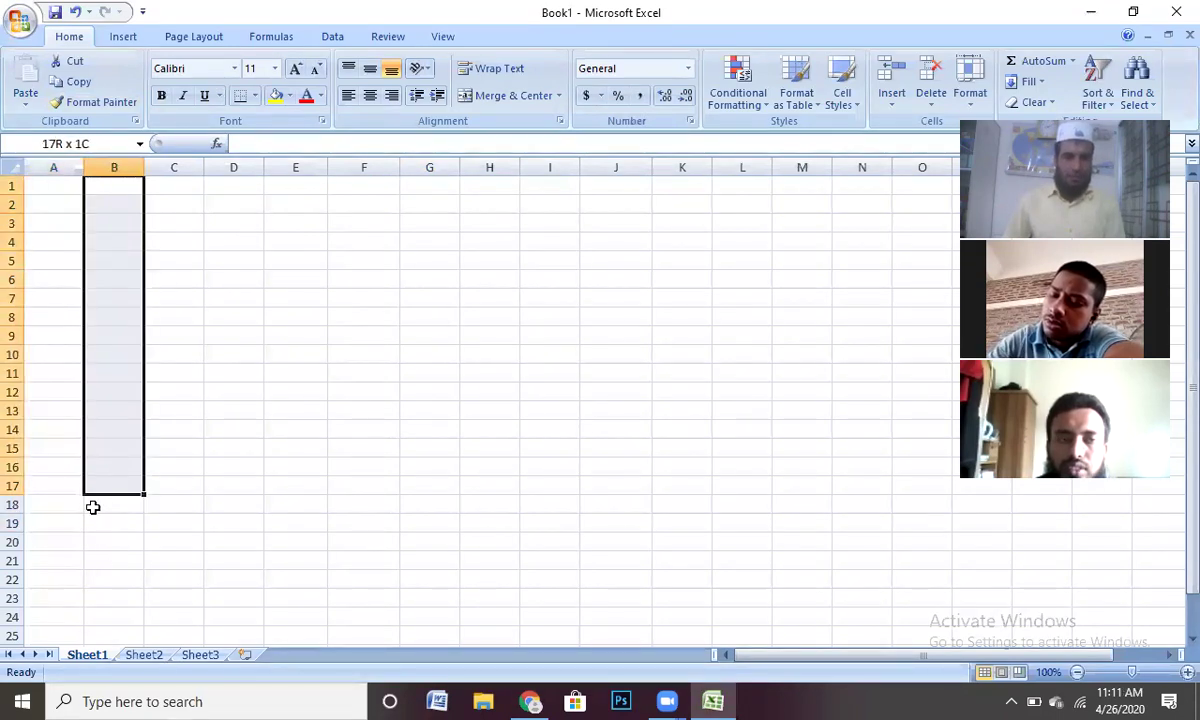
drag(182, 182, 196, 528)
drag(241, 182, 258, 528)
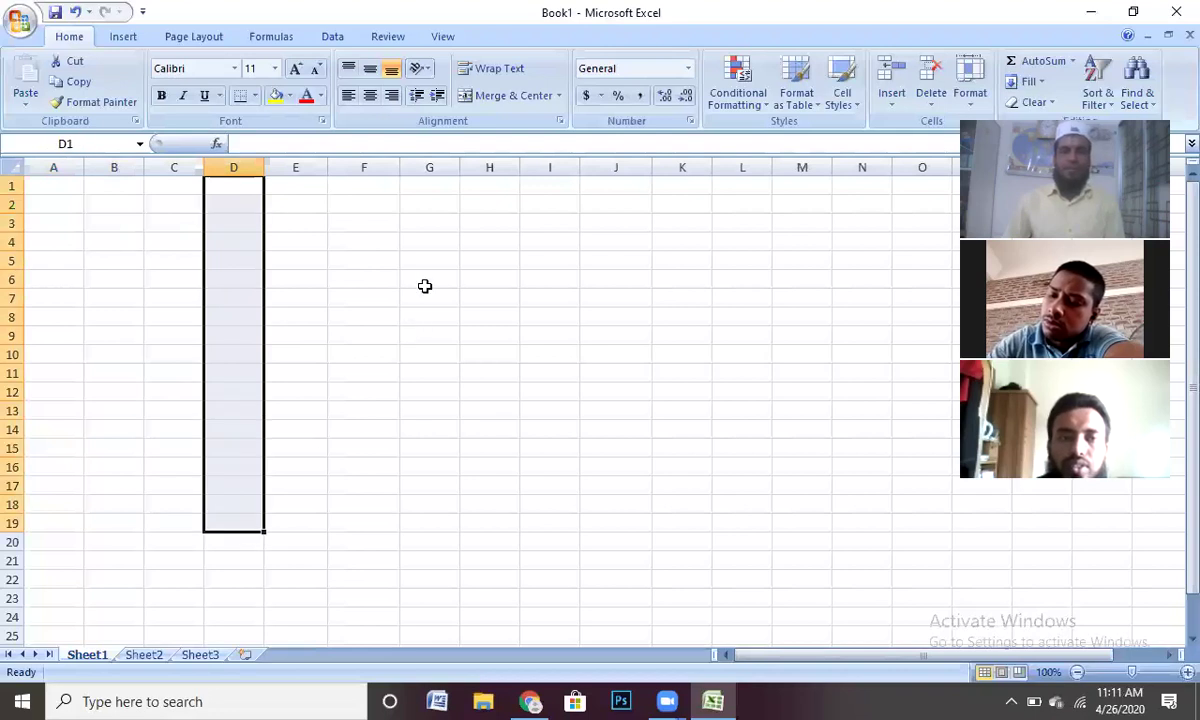
click(425, 286)
drag(34, 183, 606, 188)
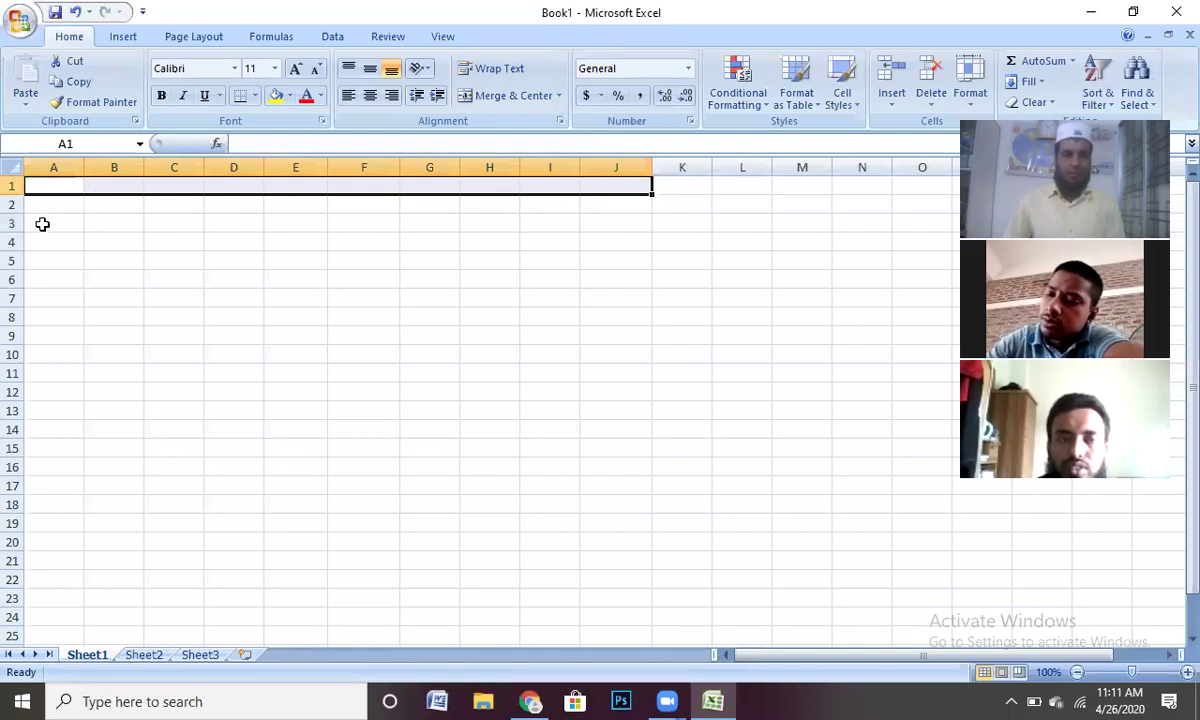
drag(36, 243, 643, 244)
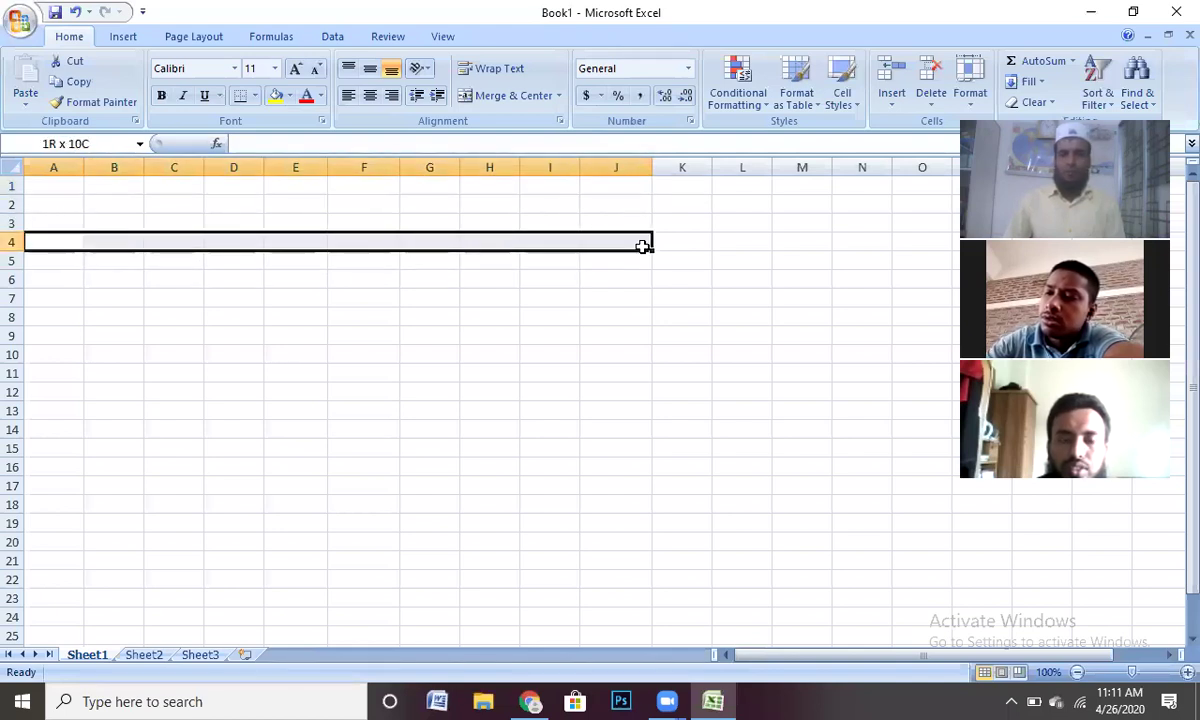
click(274, 386)
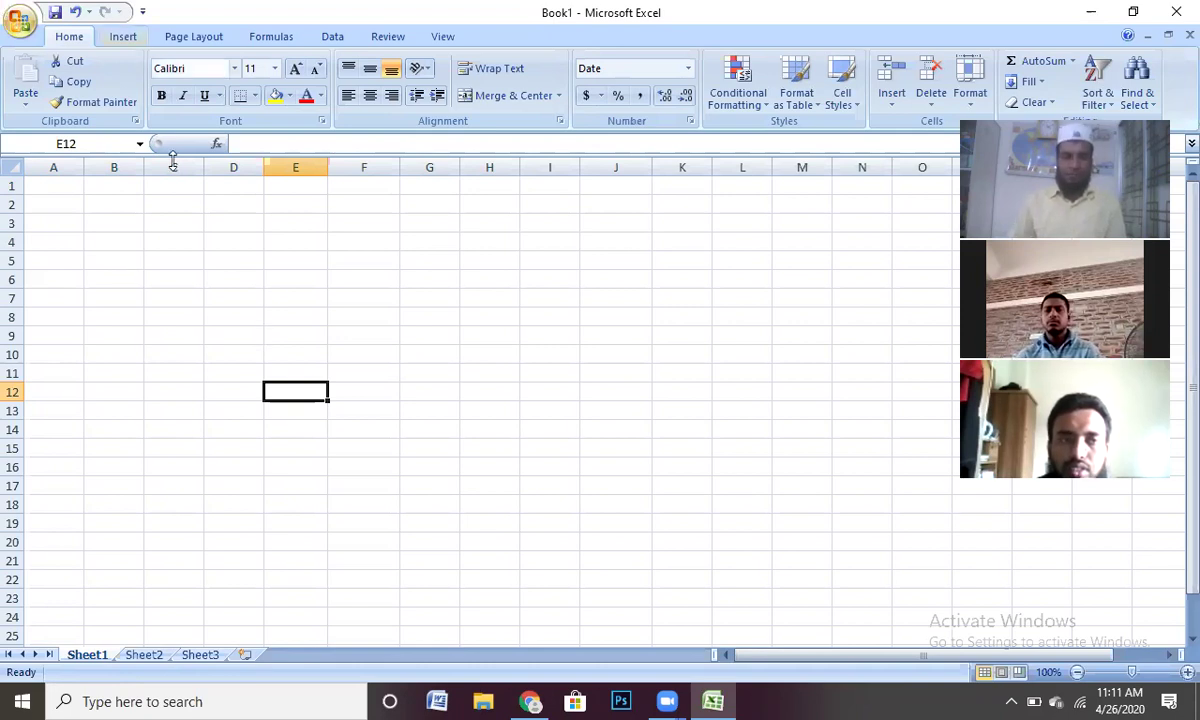
Step: Enter 20 in A1 and 50 in A2, then begin a formula with = in A3
click(182, 258)
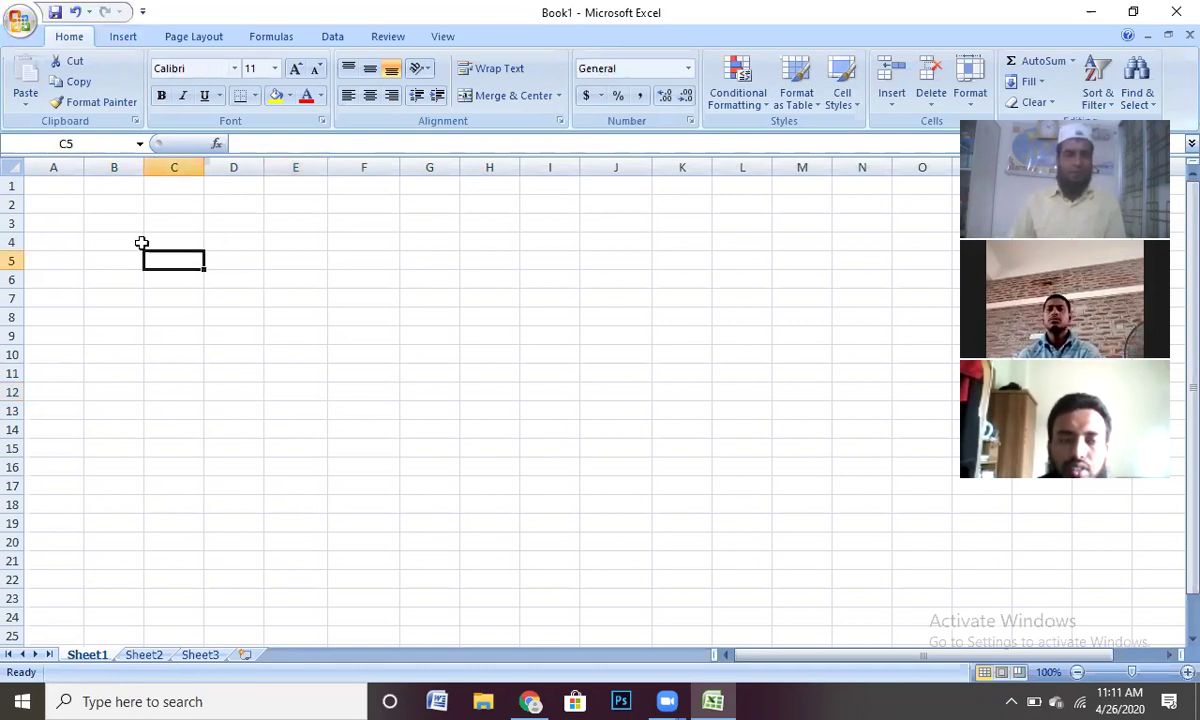
click(58, 185)
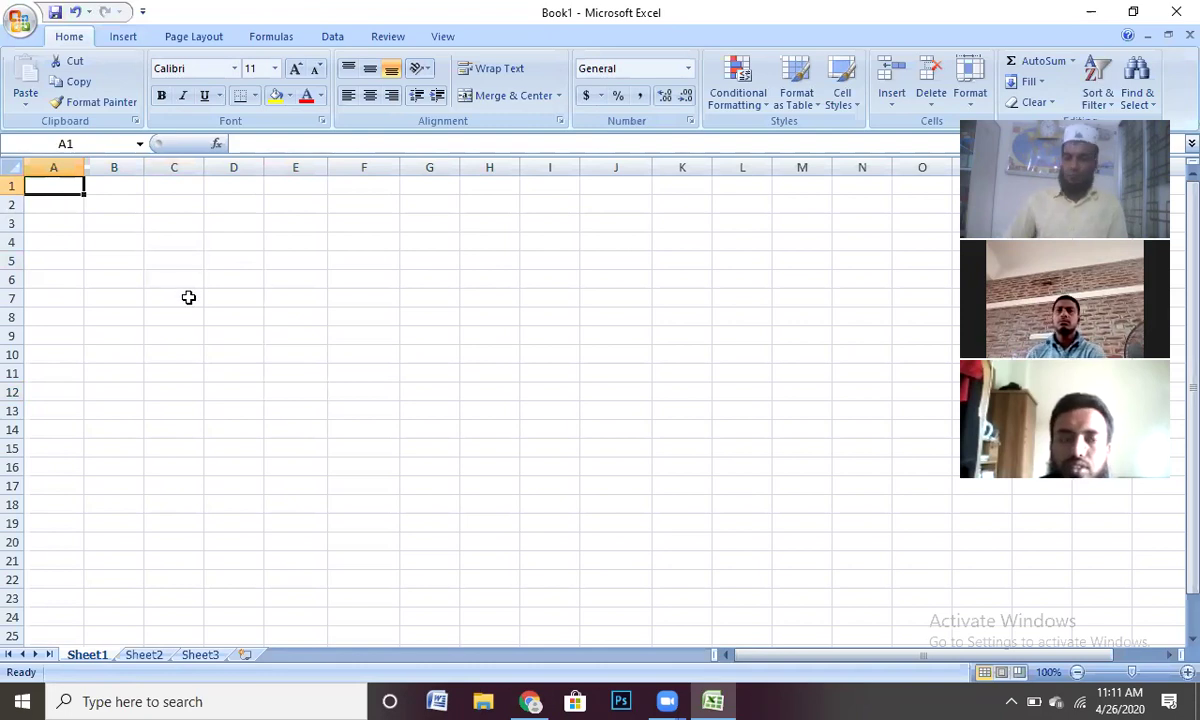
text(20)
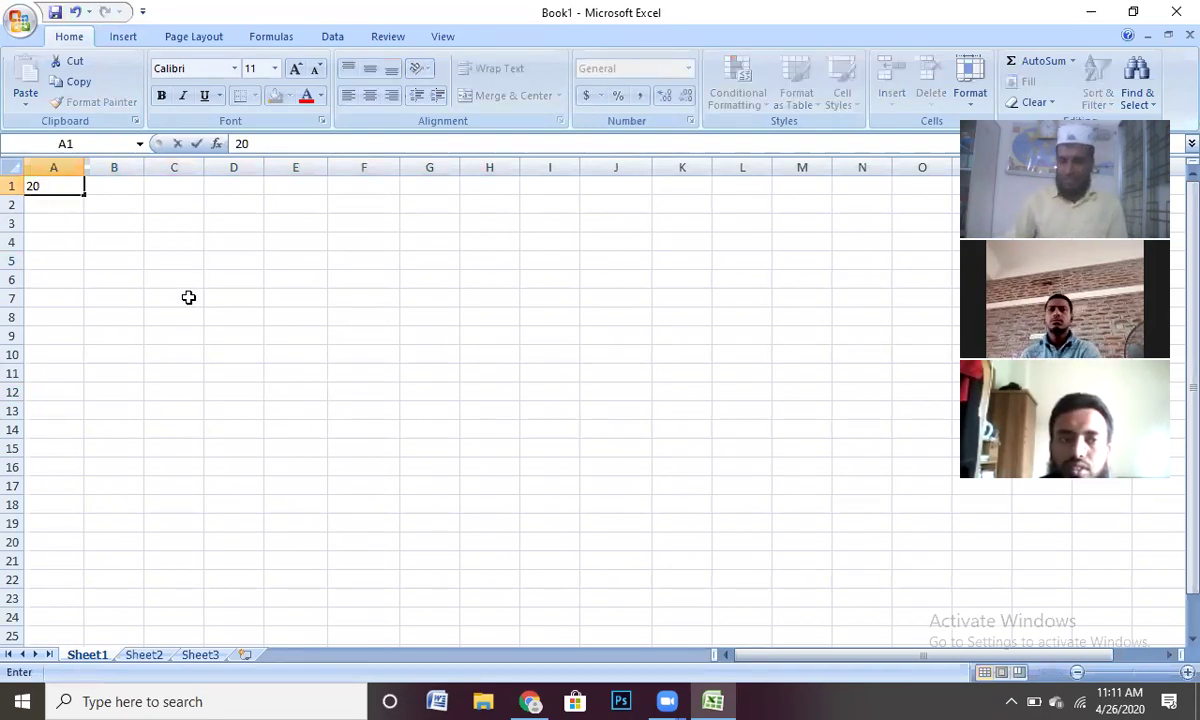
key(Return)
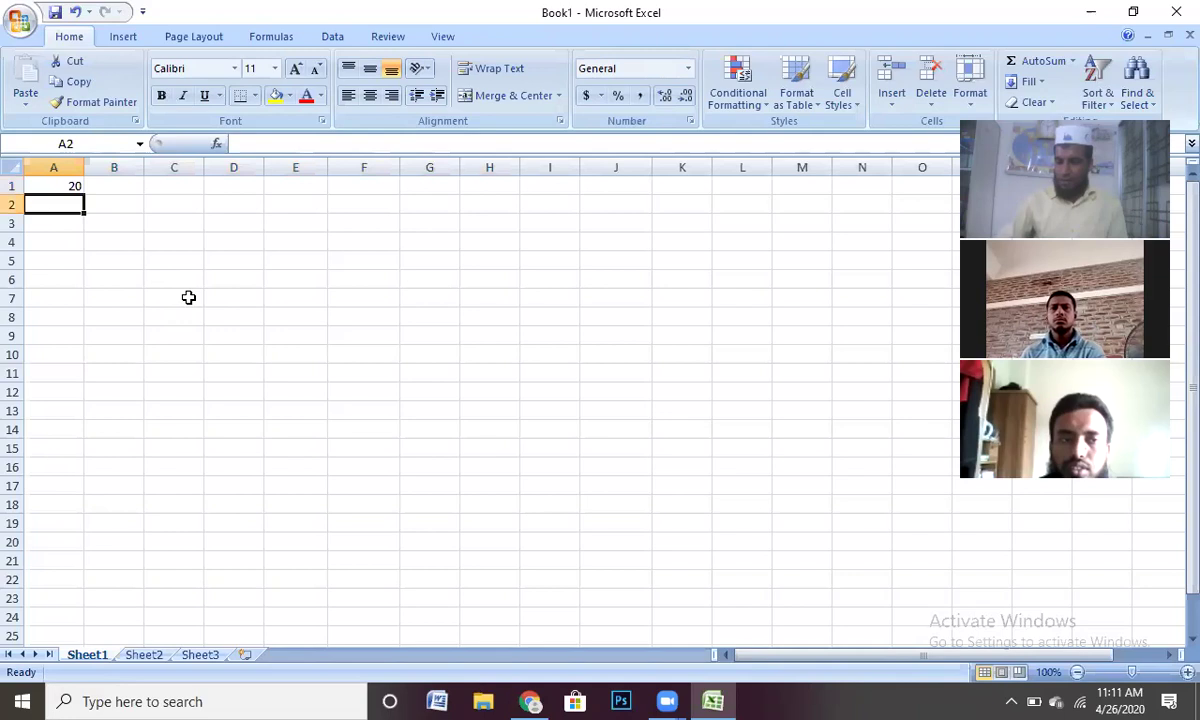
text(50)
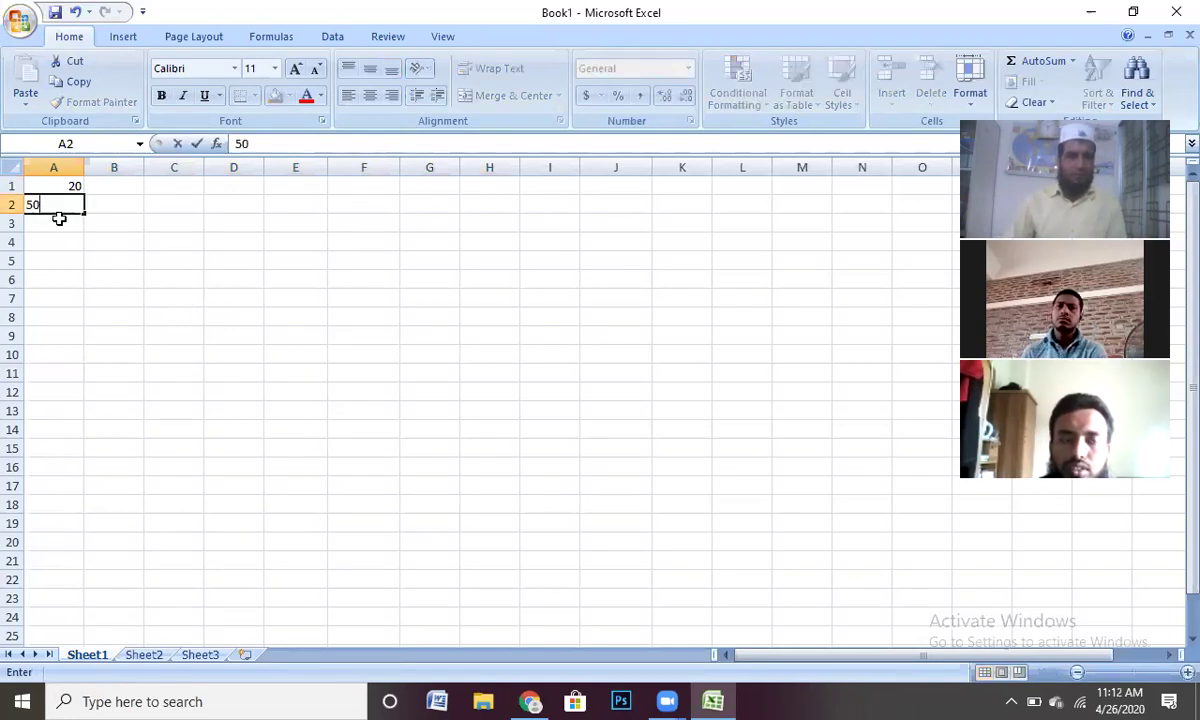
key(Return)
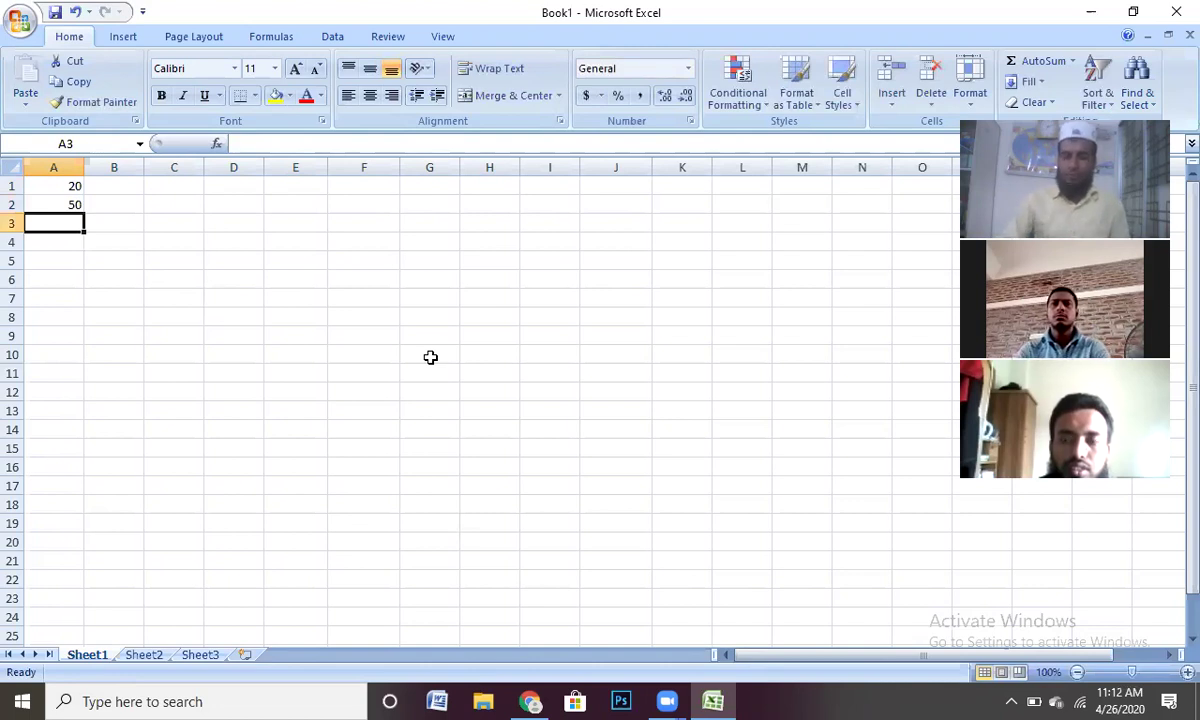
text(=)
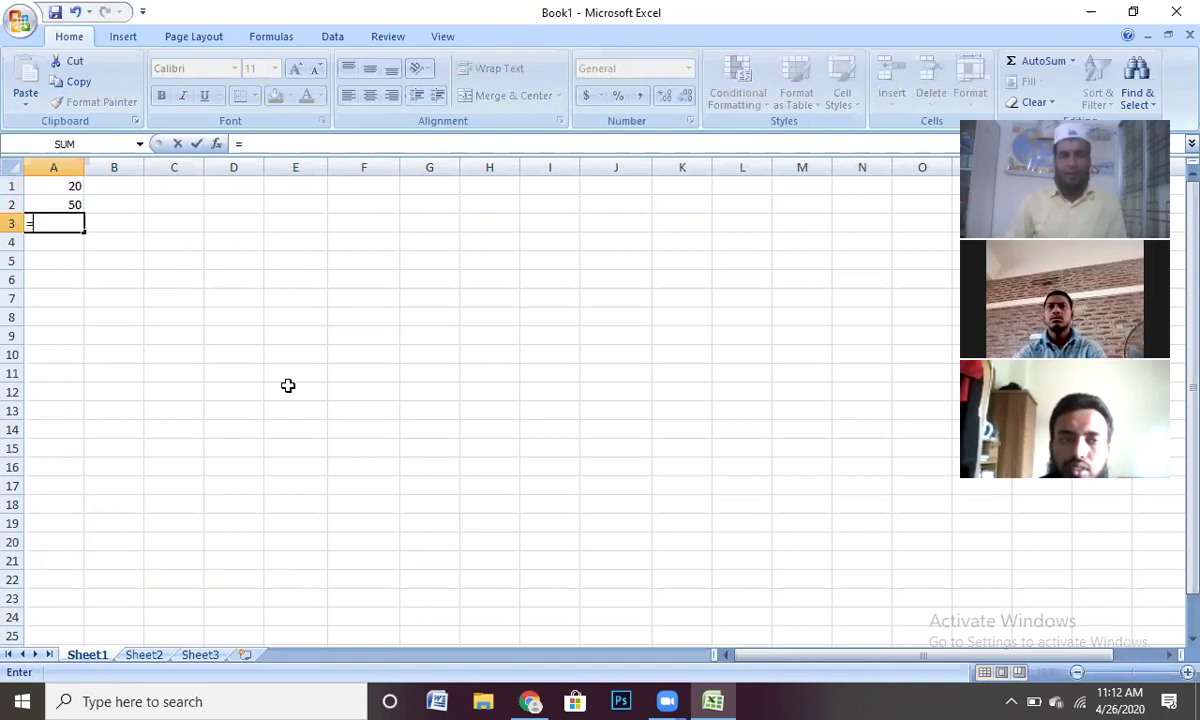
Step: Complete the formula =A1+A2 in A3 so it displays 70
click(70, 187)
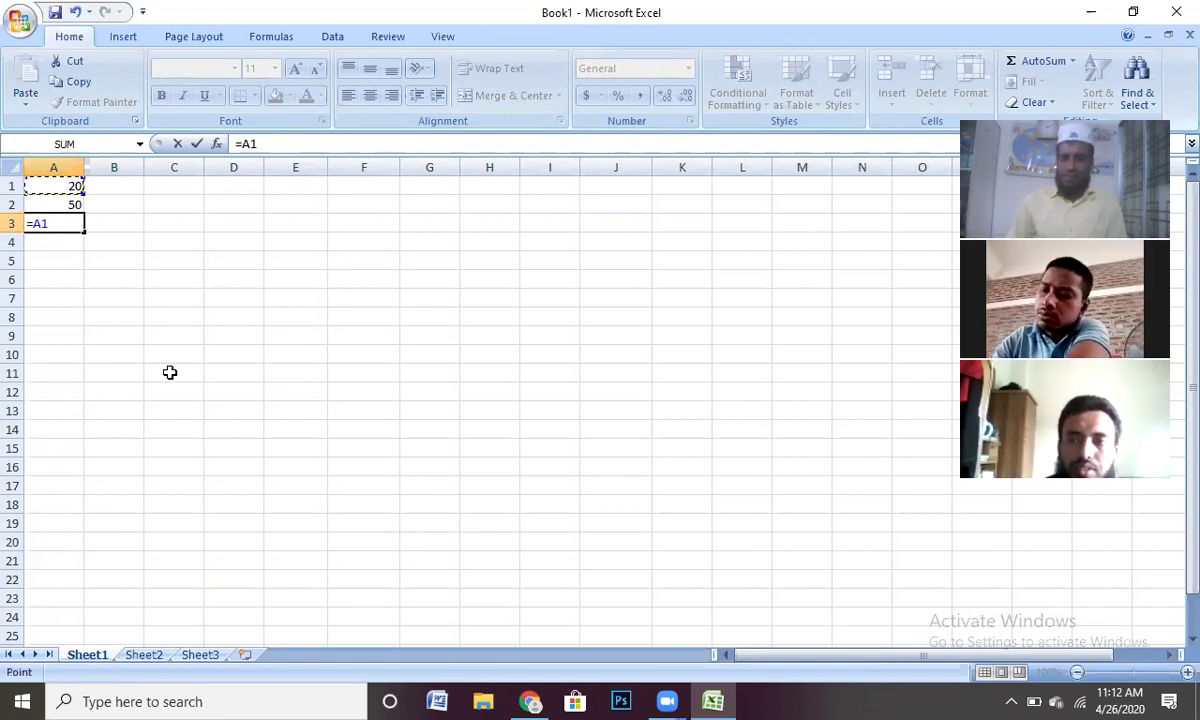
text(+)
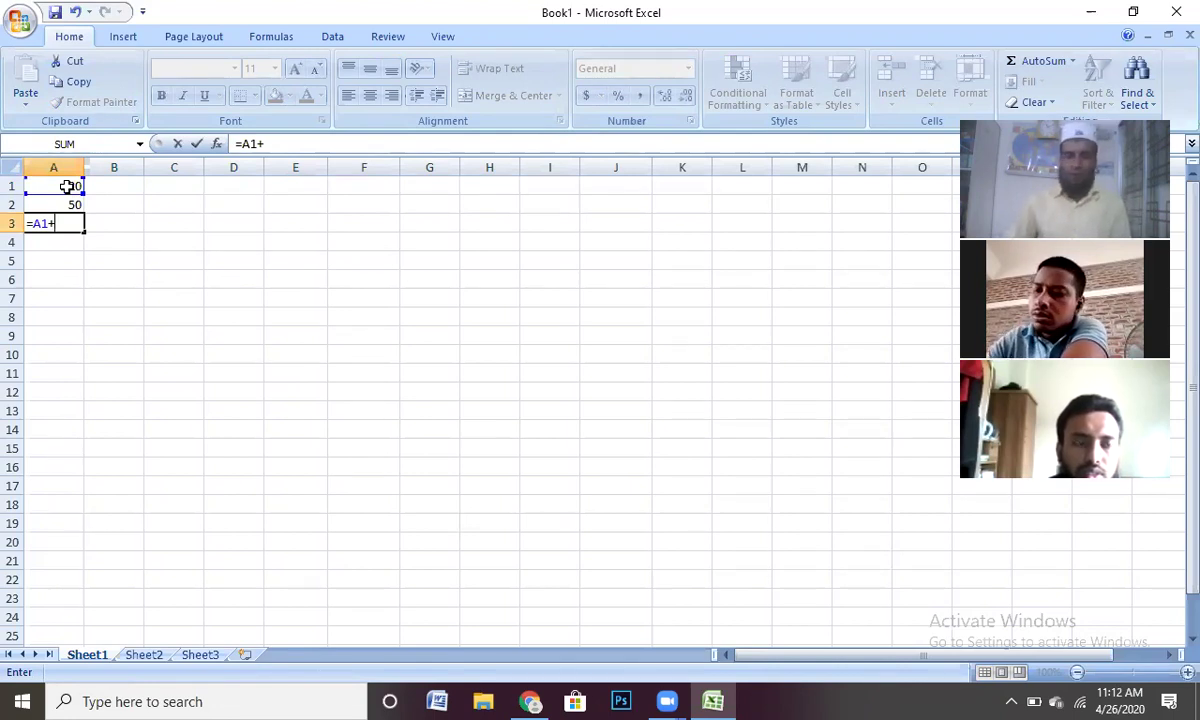
click(68, 205)
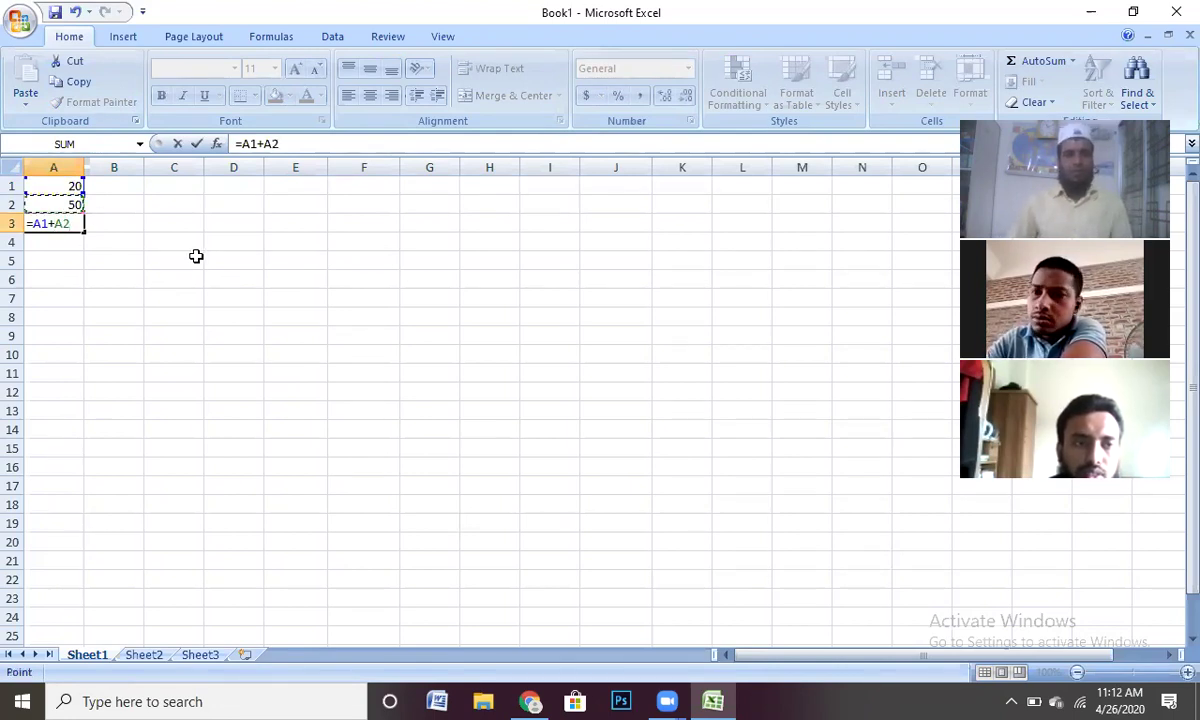
key(Return)
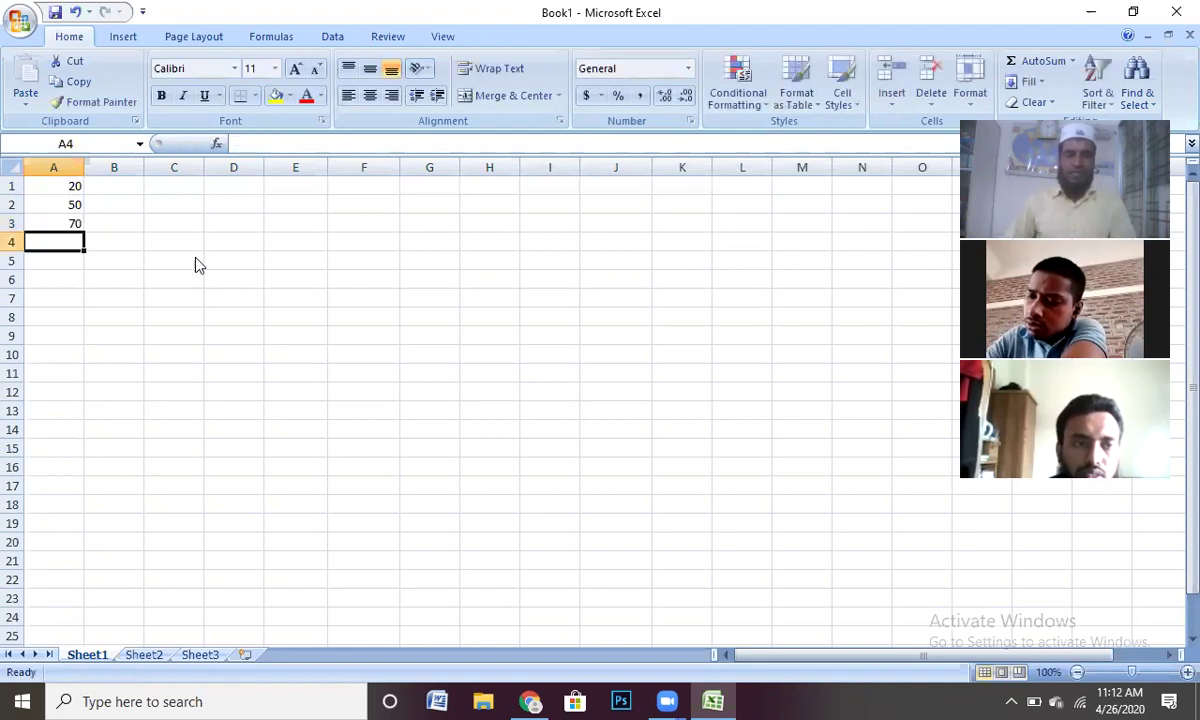
click(64, 221)
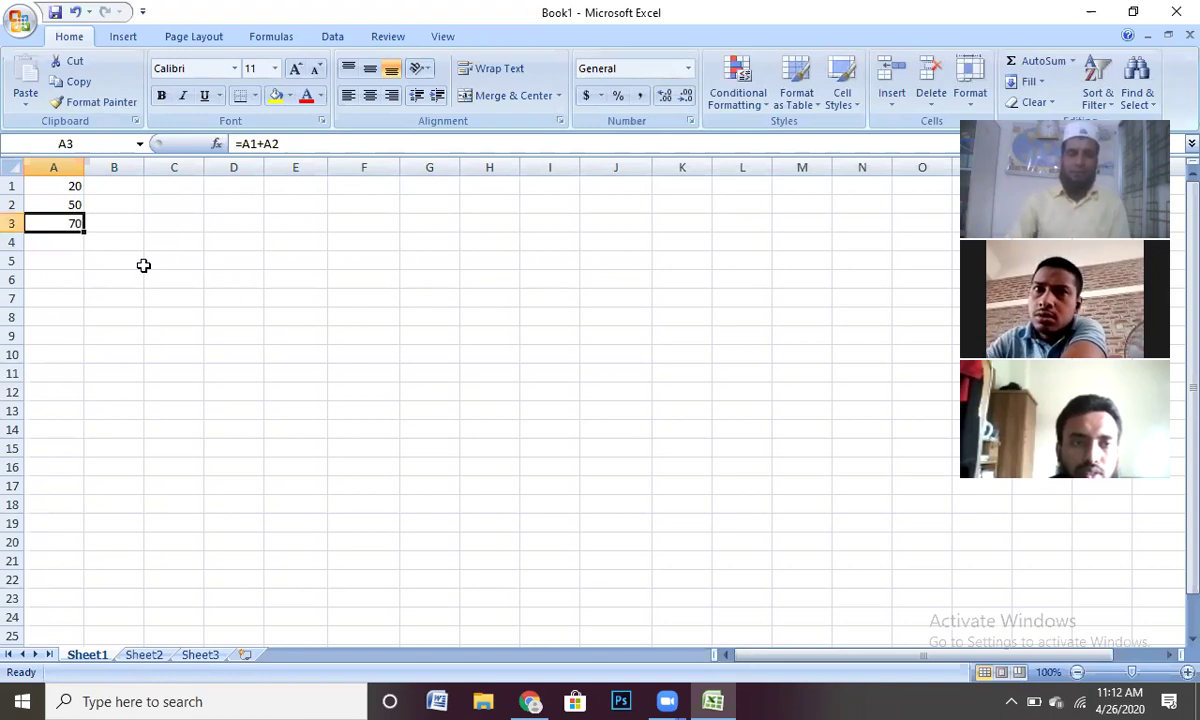
click(59, 241)
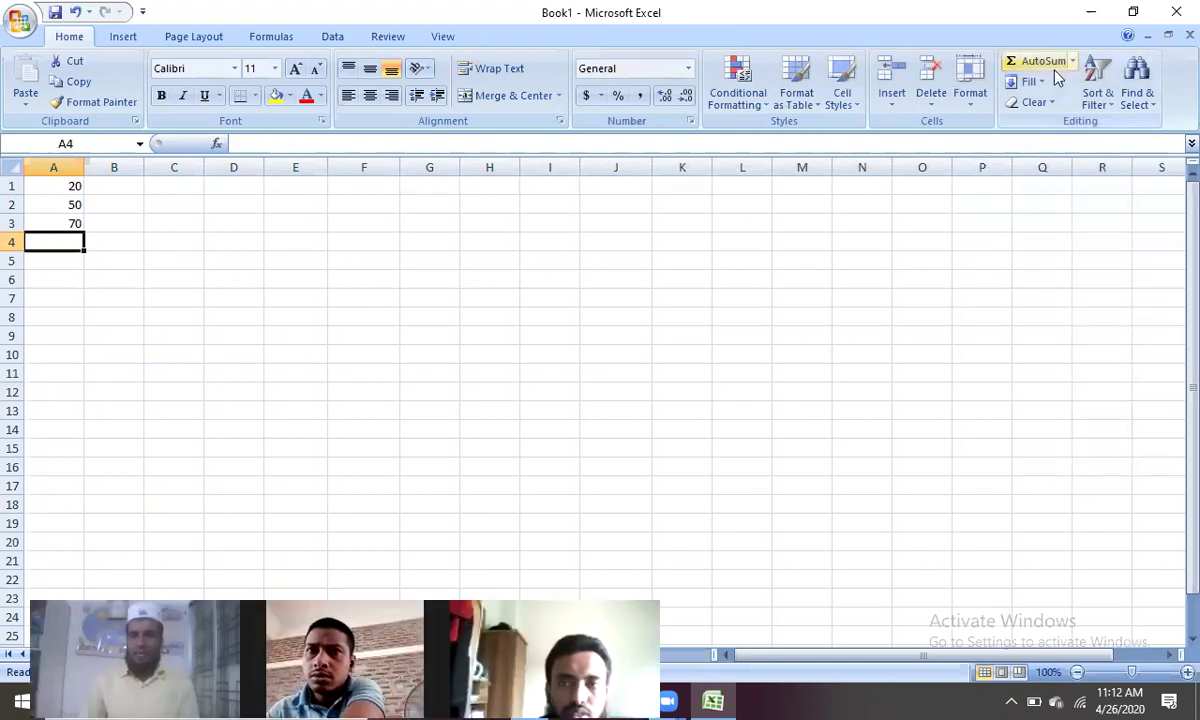
Step: Insert =SUM(A1:A3) in A4 with AutoSum so it totals 140
click(1074, 64)
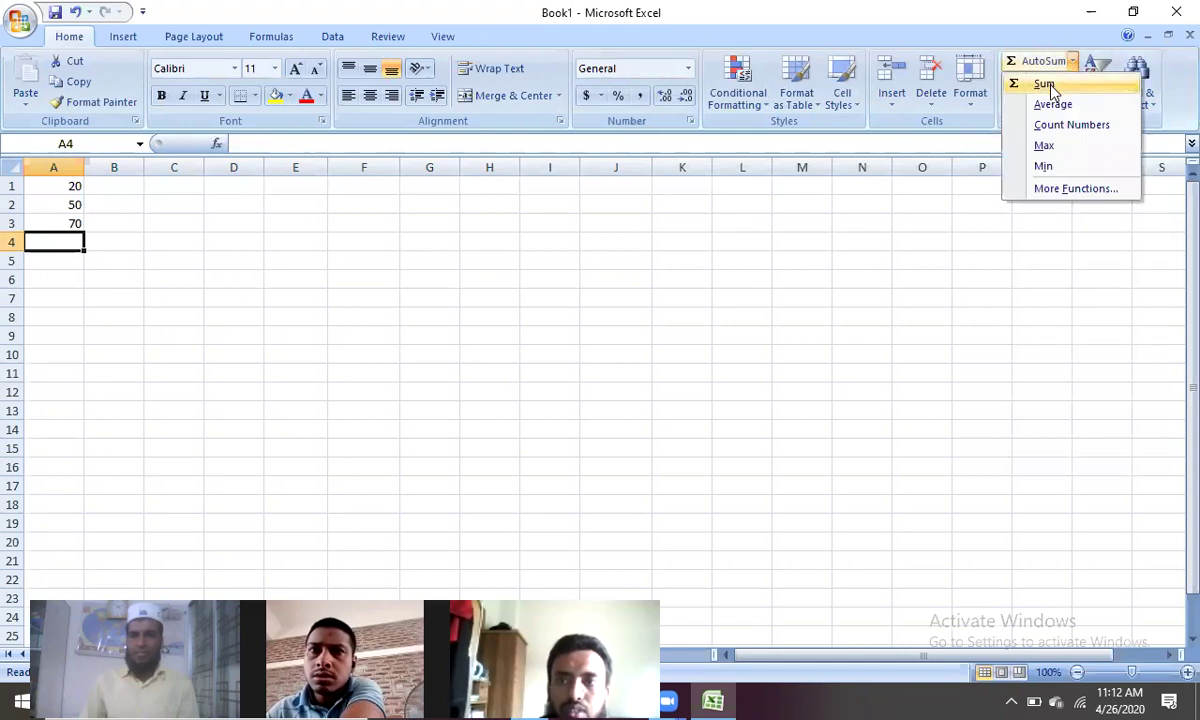
click(1046, 86)
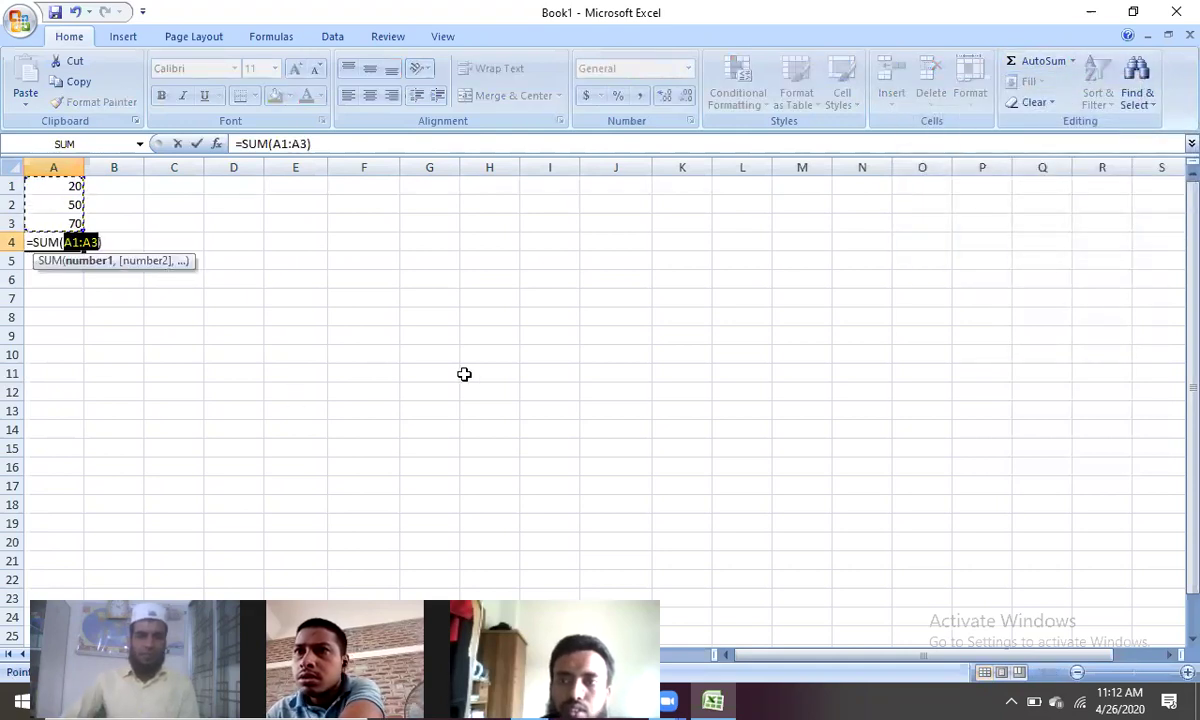
key(Return)
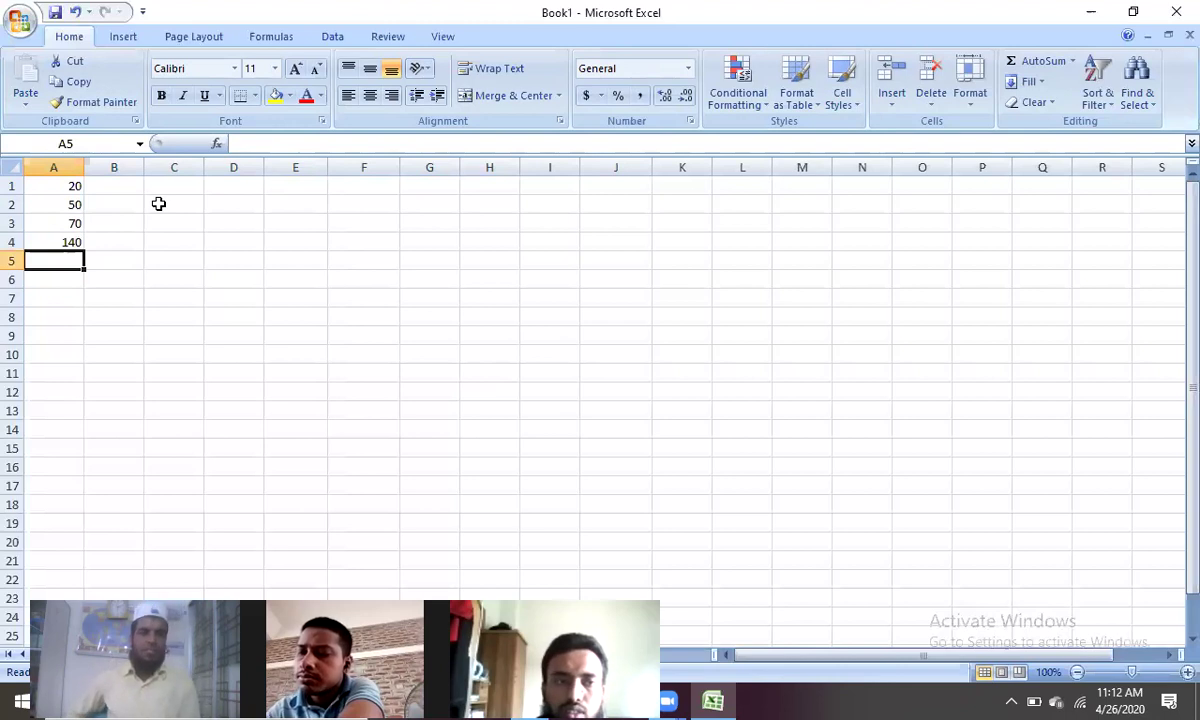
click(72, 243)
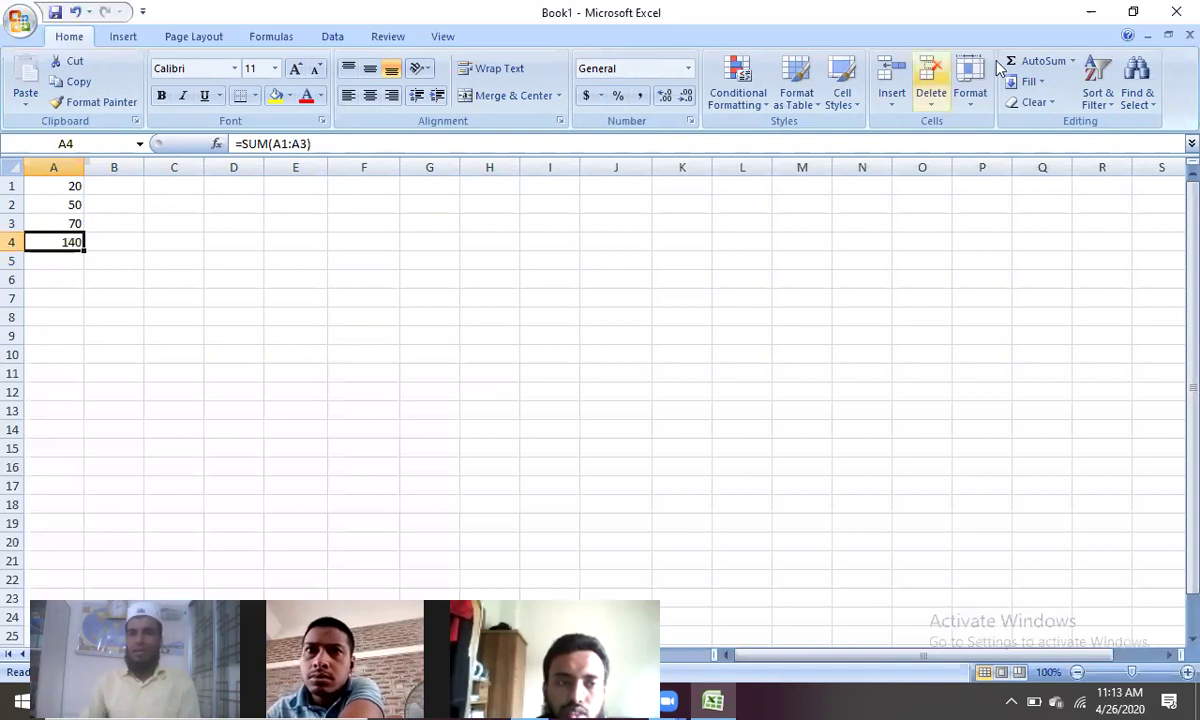
click(1073, 61)
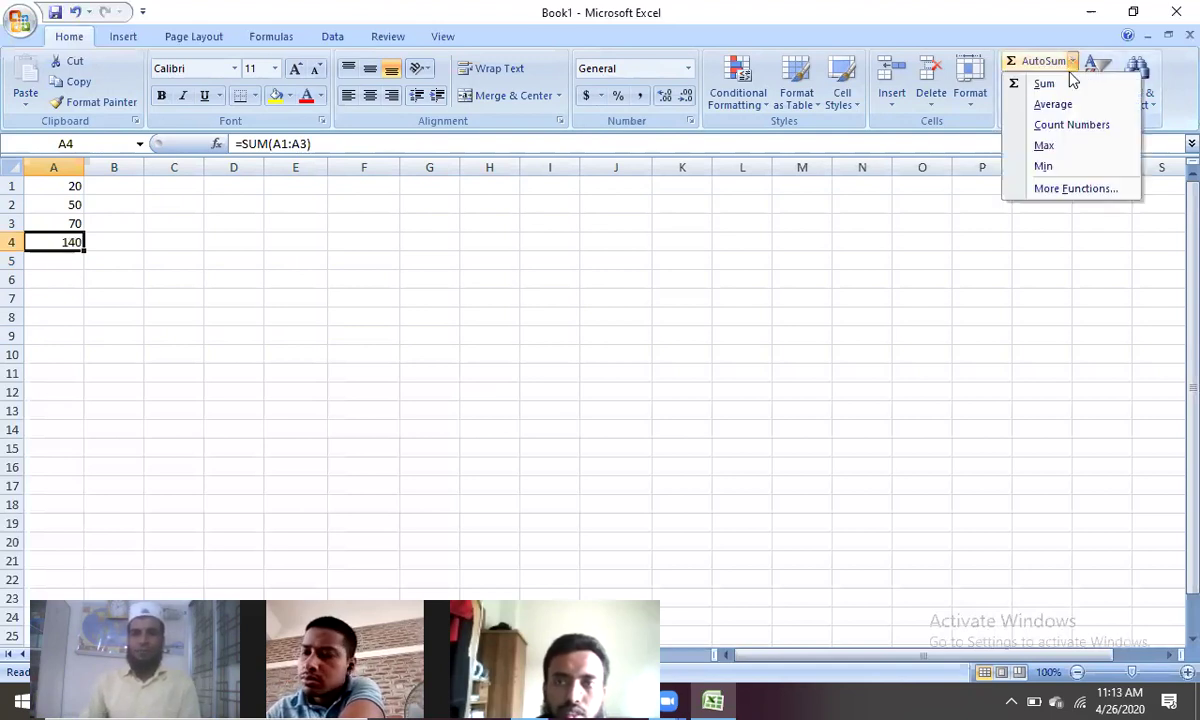
click(72, 262)
click(62, 256)
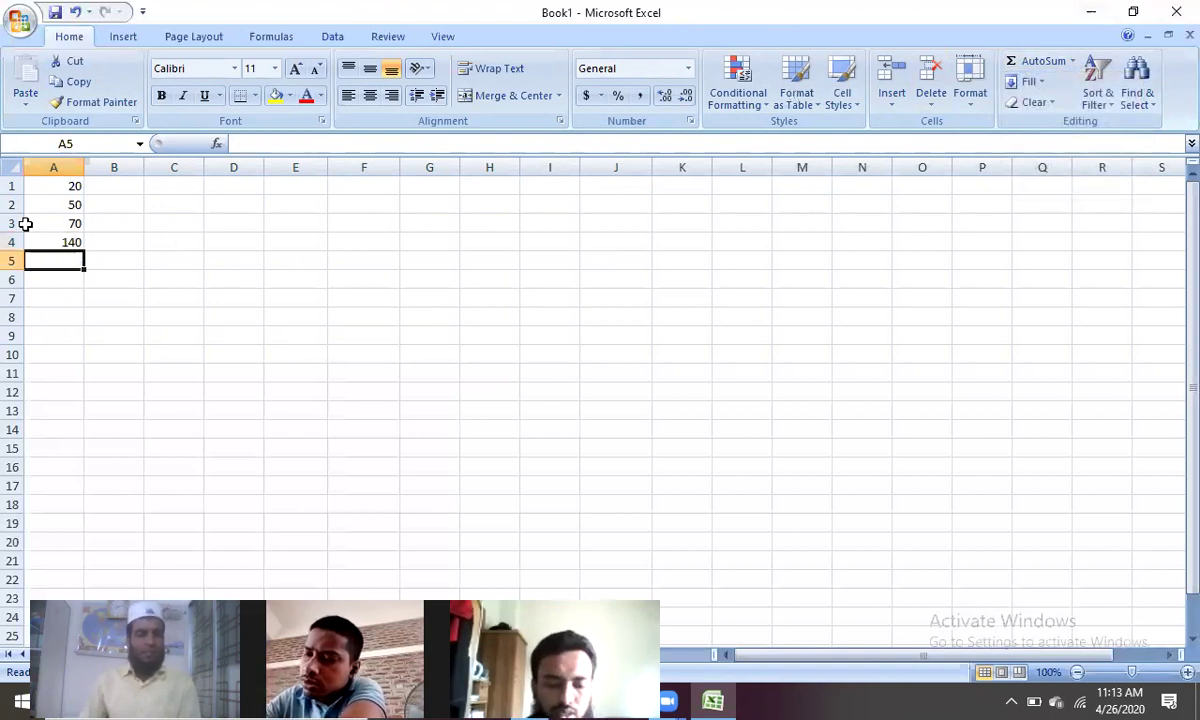
click(108, 190)
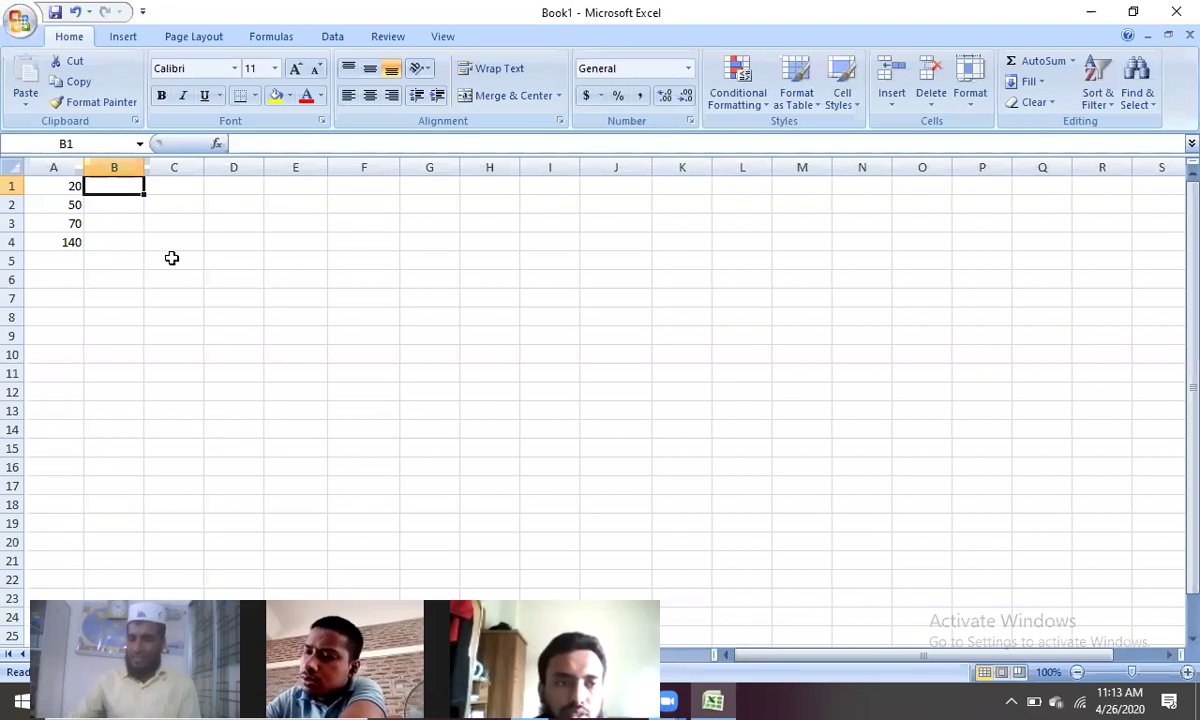
Step: Enter 70 in B1 and the formula =A1*B1 in C1, giving 1400
text(70)
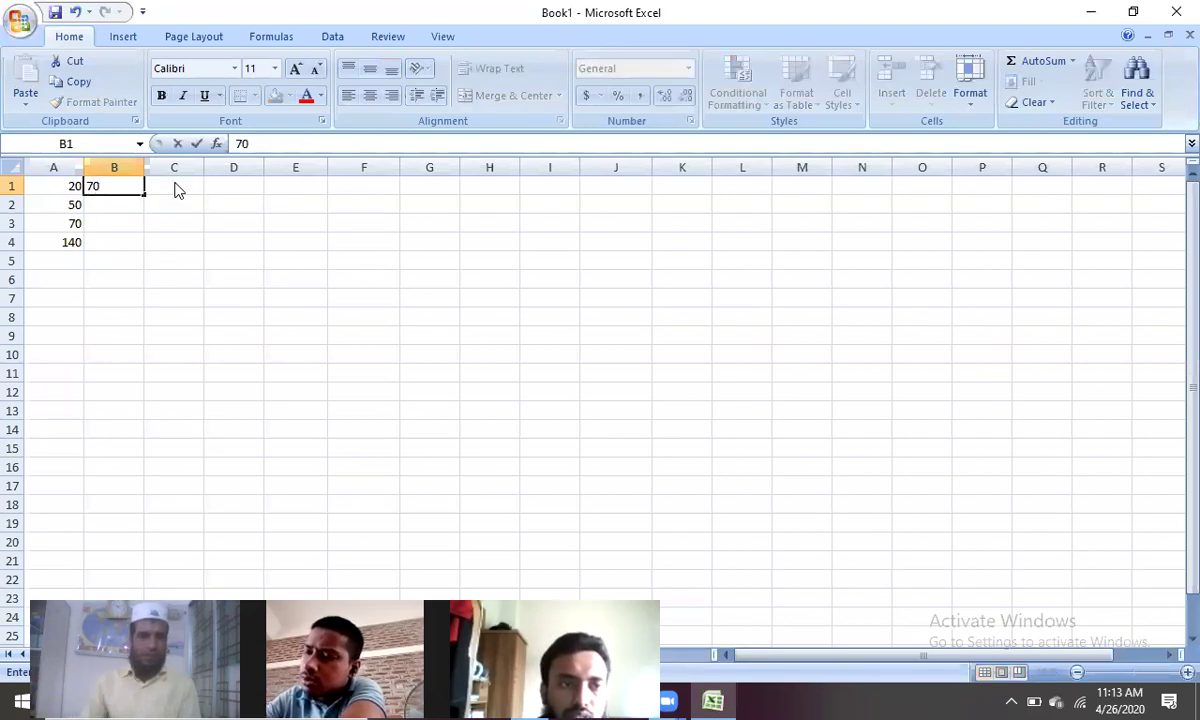
click(175, 189)
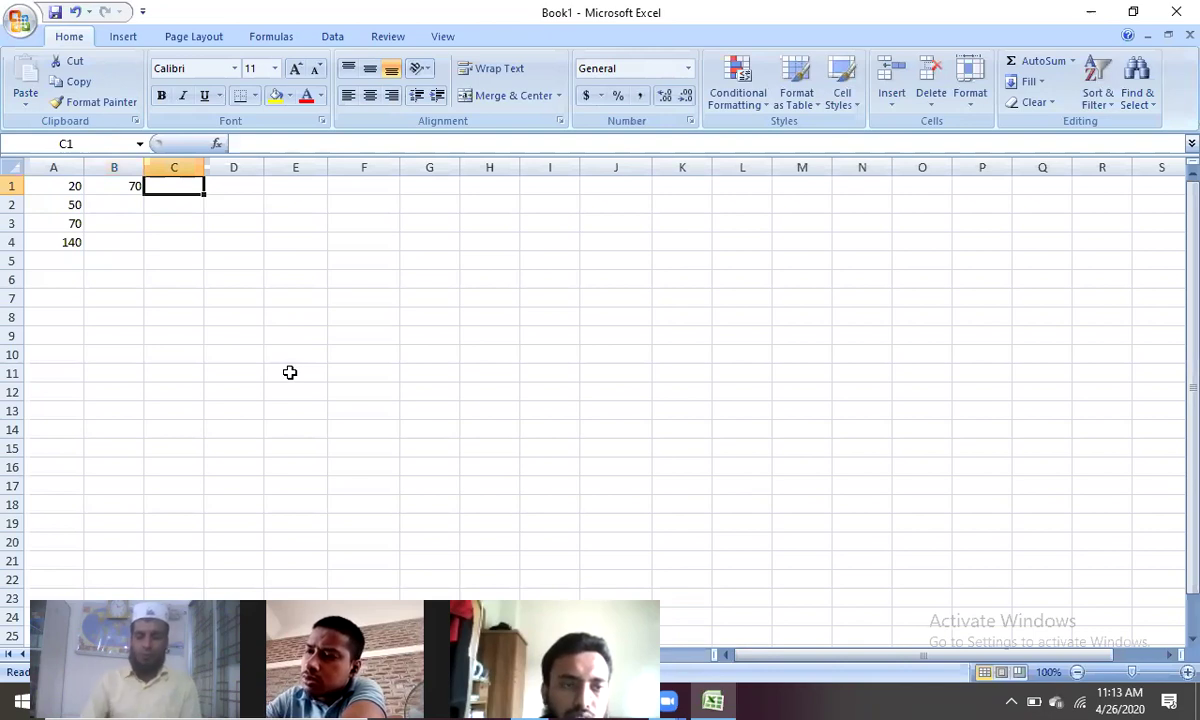
text(=)
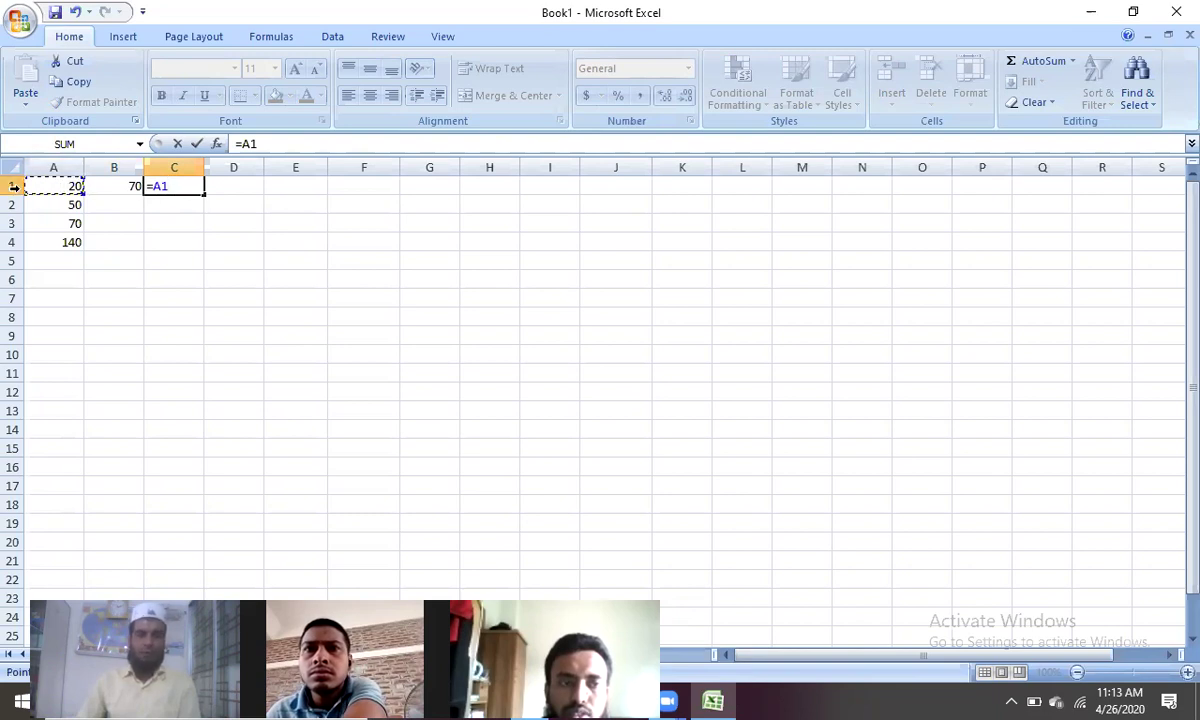
text(*)
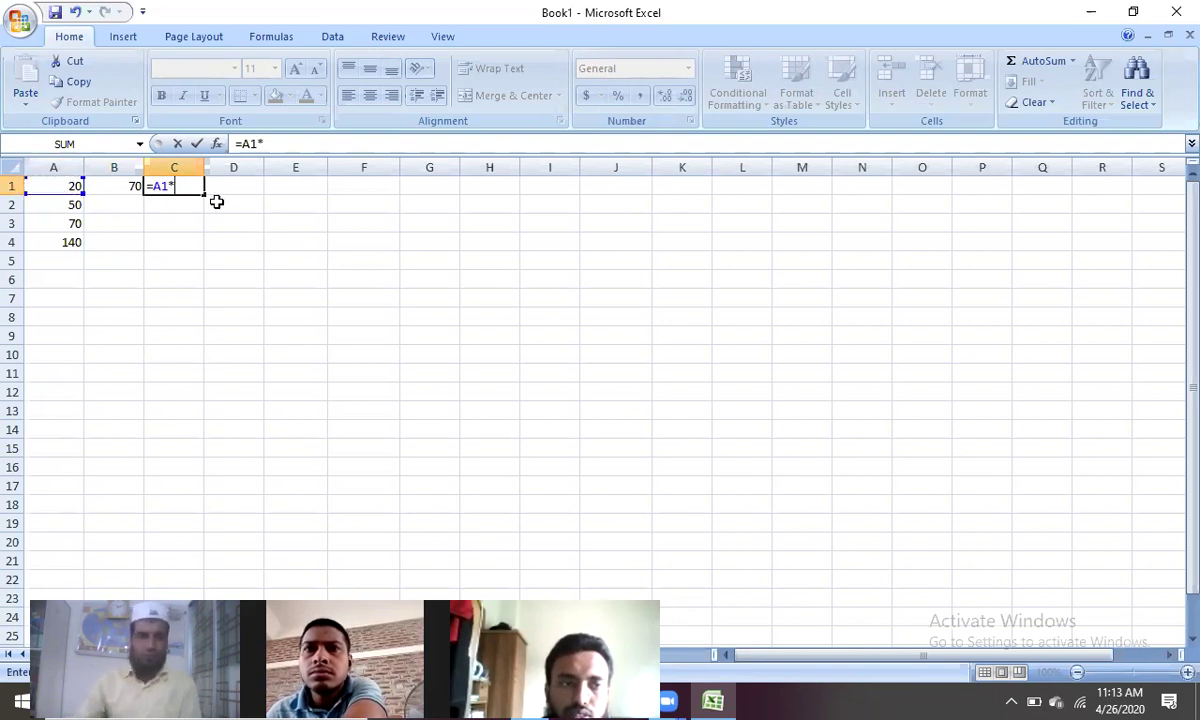
click(118, 190)
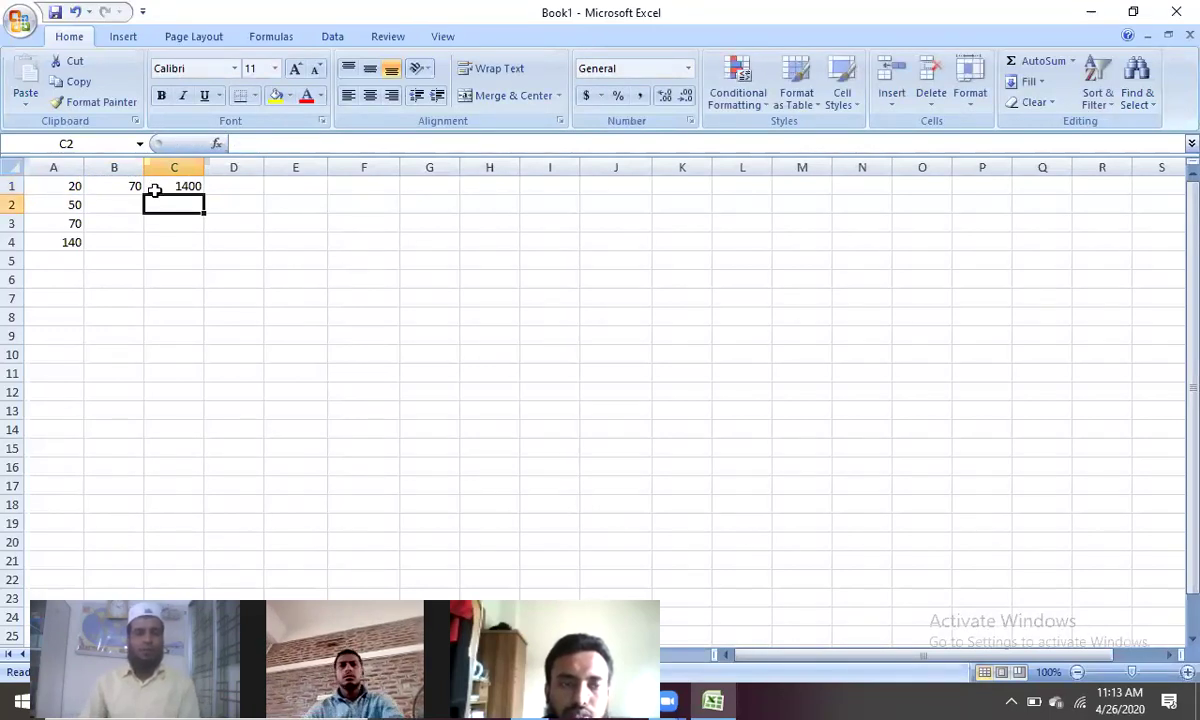
click(185, 187)
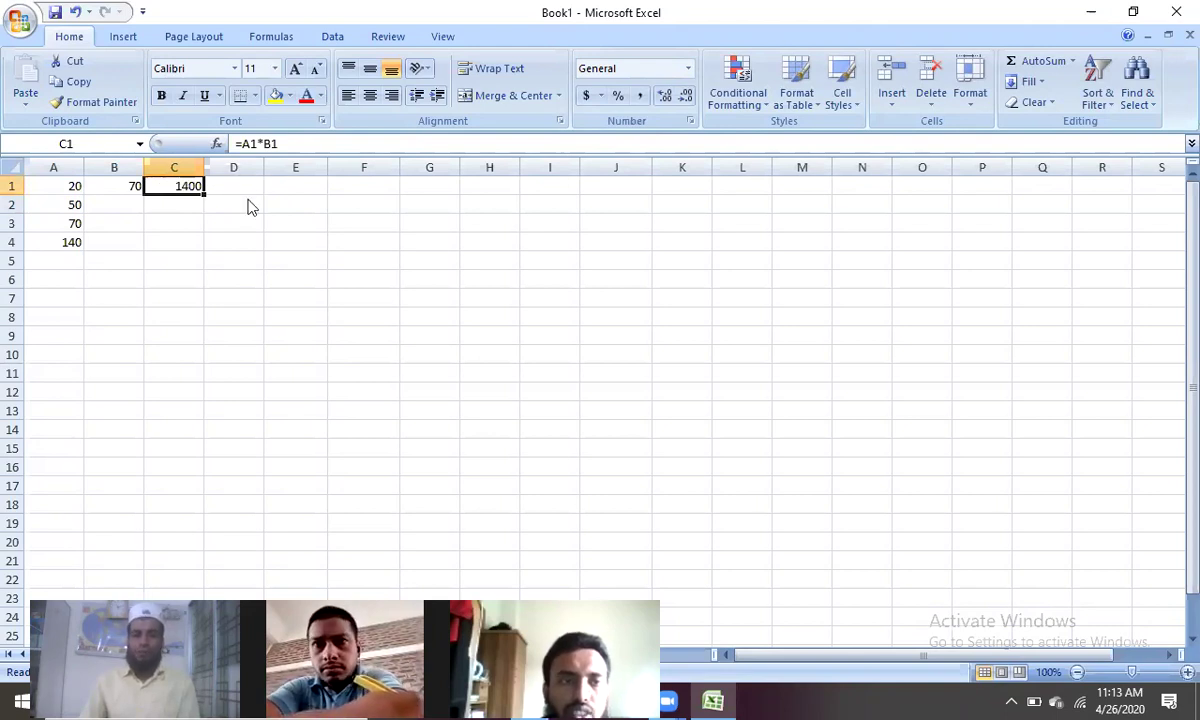
Step: Cancel the stray = entry in C1 and reselect the cell
text(=)
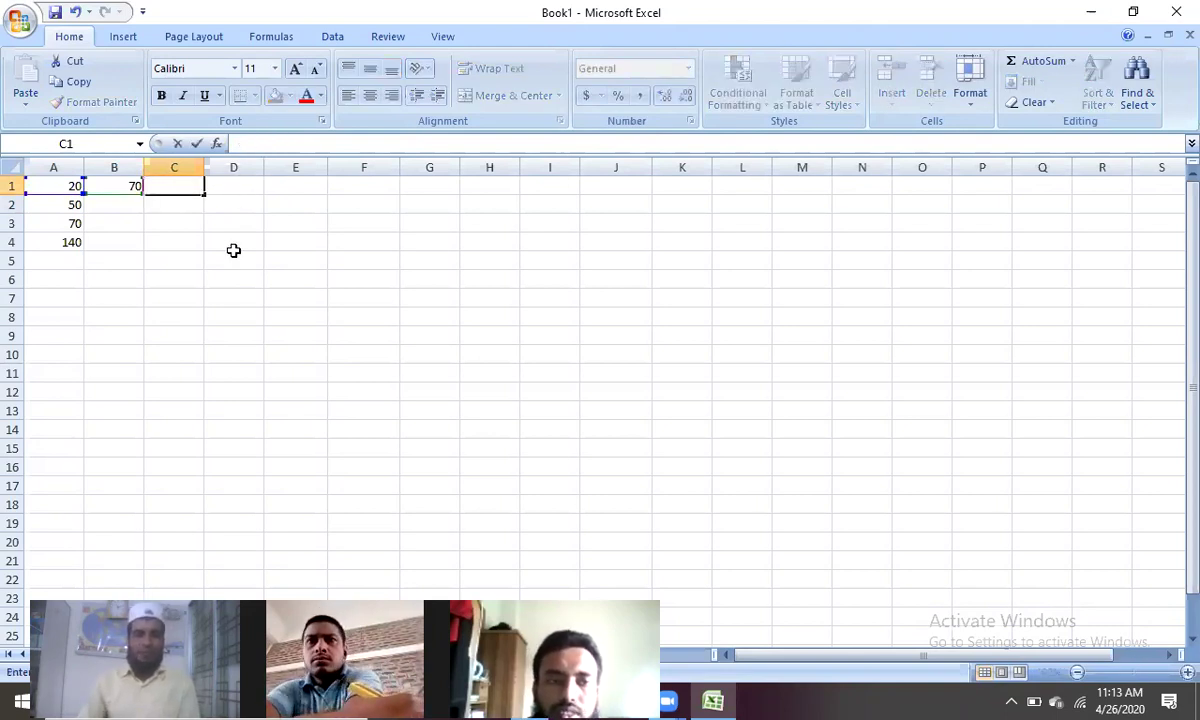
click(233, 222)
click(175, 187)
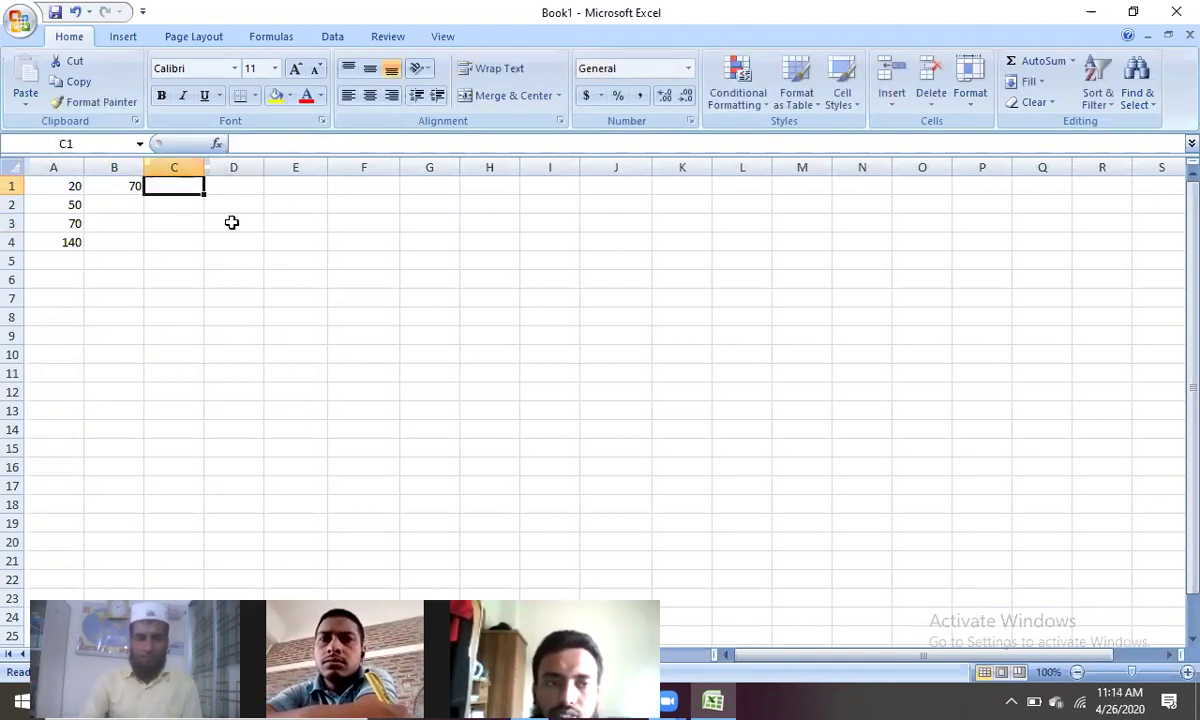
Step: Enter =PRODUCT(A1:B1) in C1, which still shows 1400
text(=)
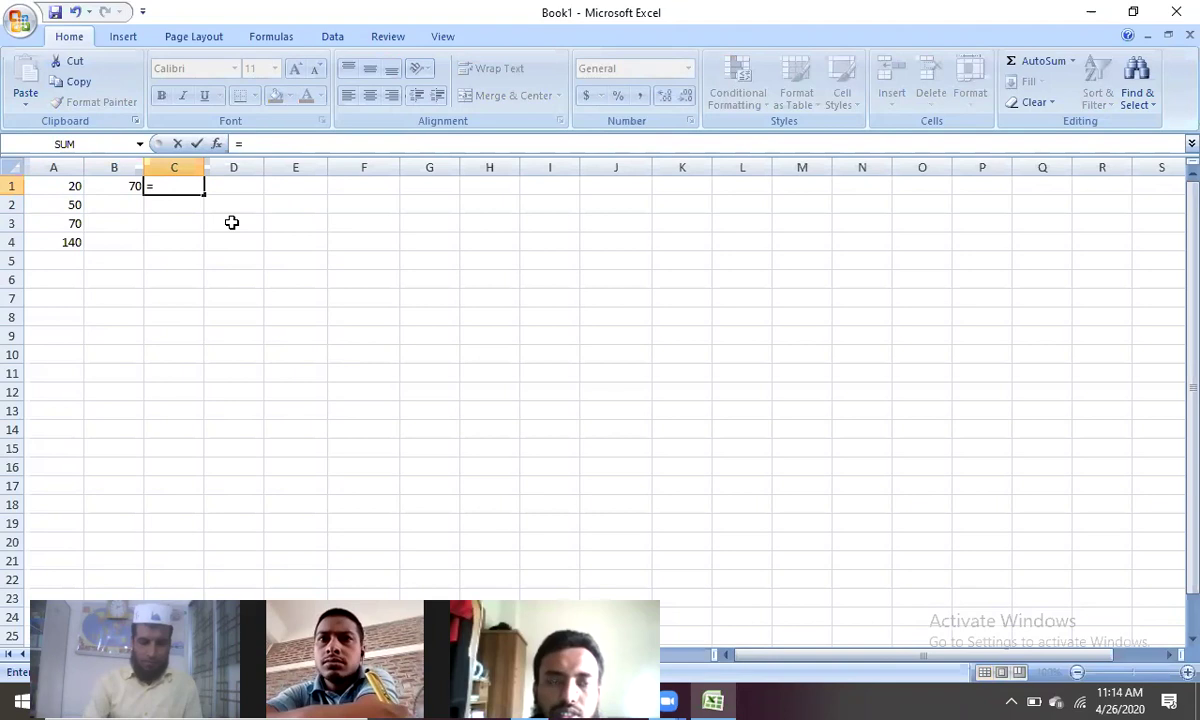
text(pro)
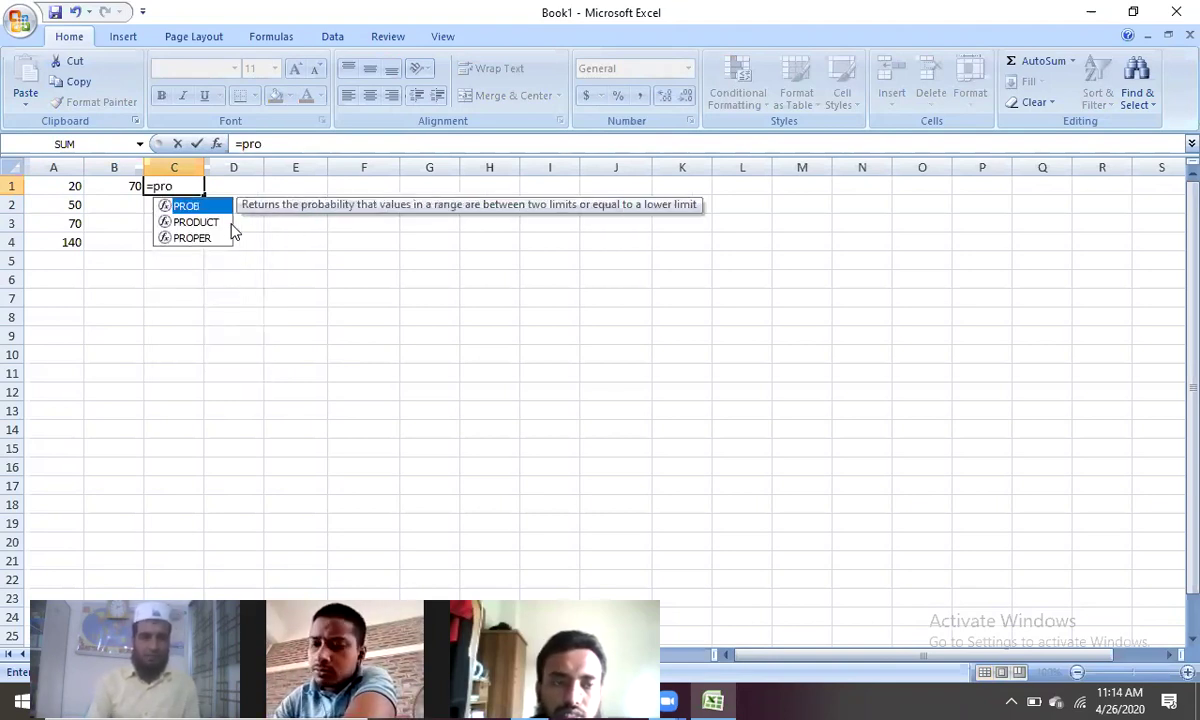
text(d)
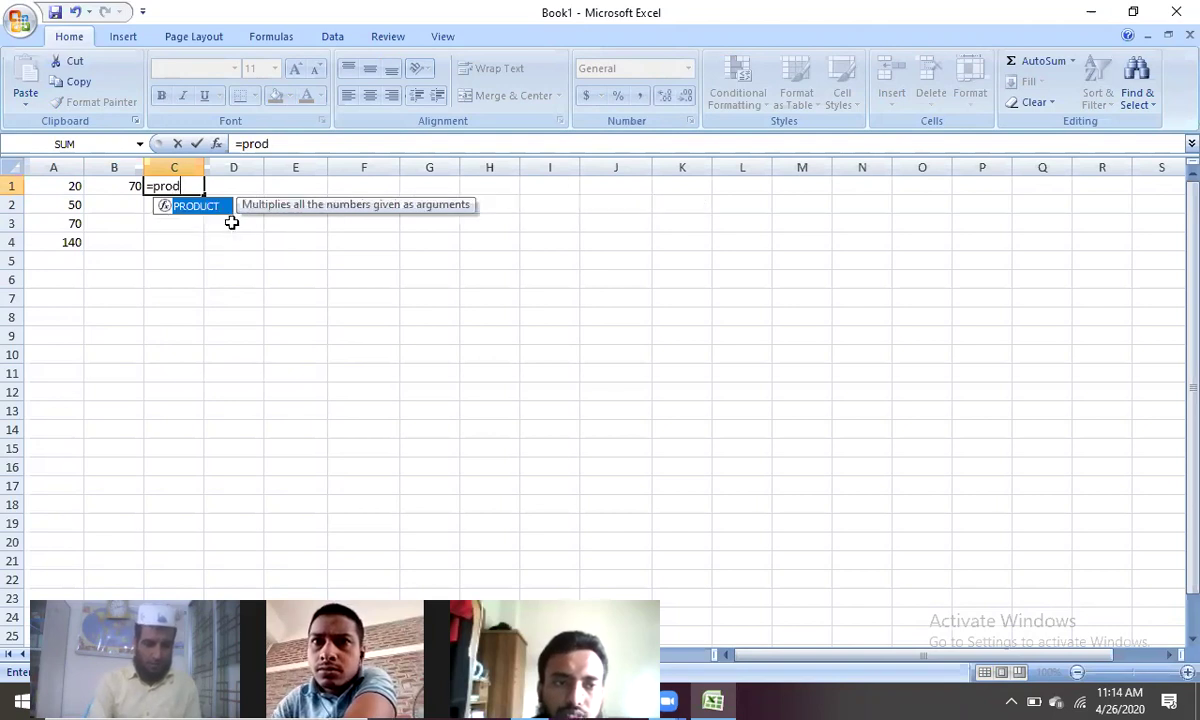
text(uct)
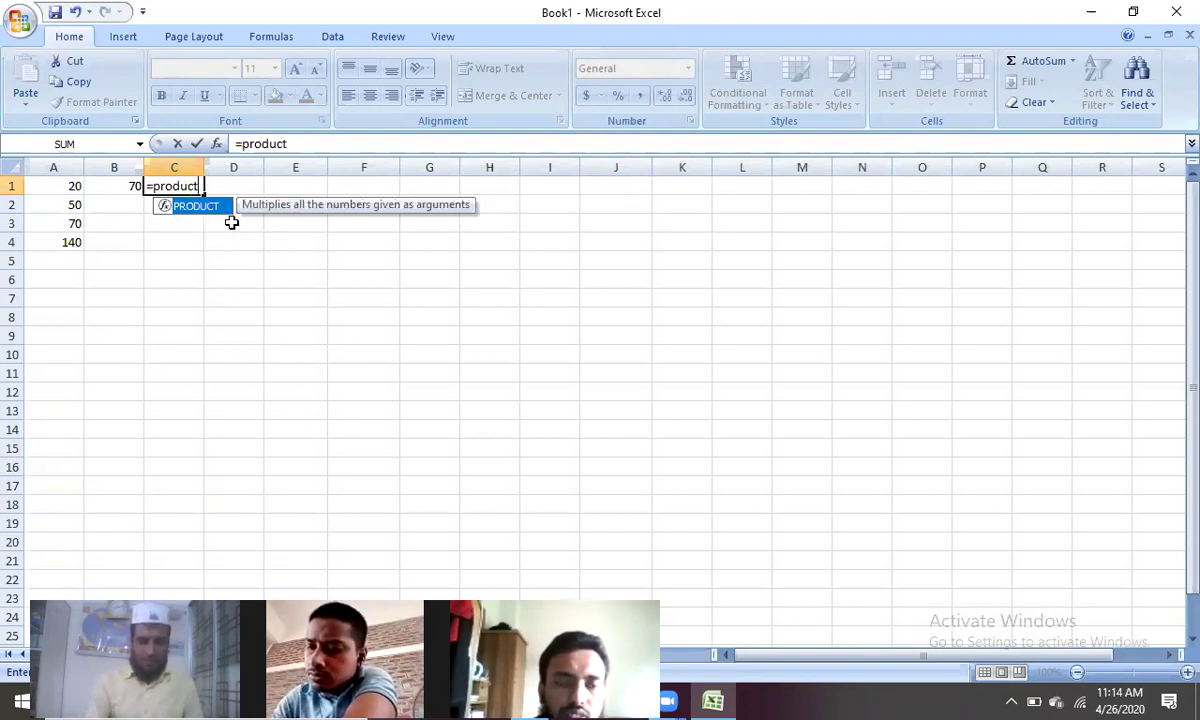
text(()
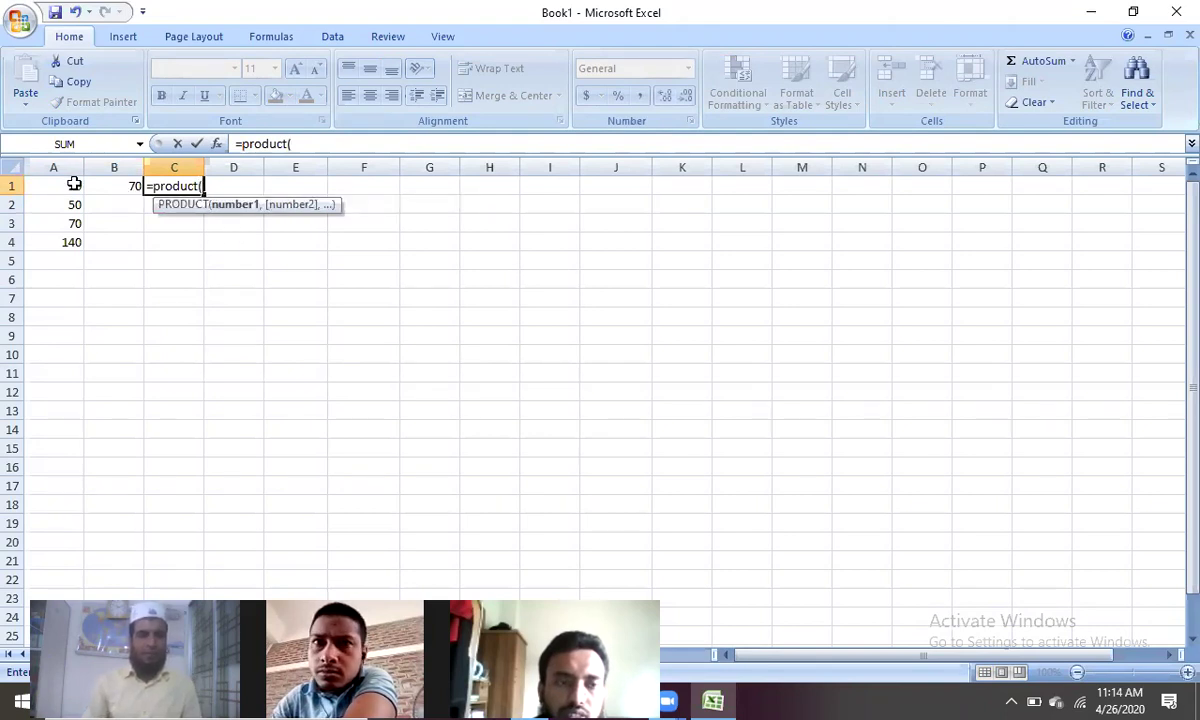
click(72, 186)
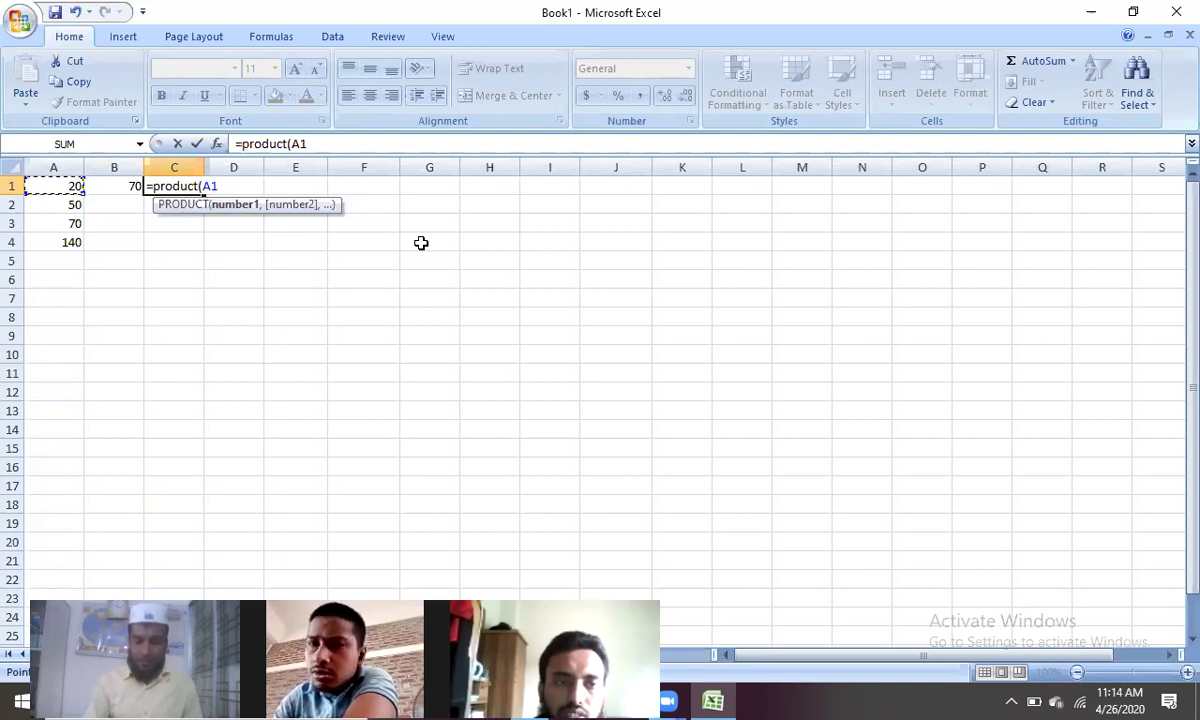
text(:A1)
key(BackSpace)
key(BackSpace)
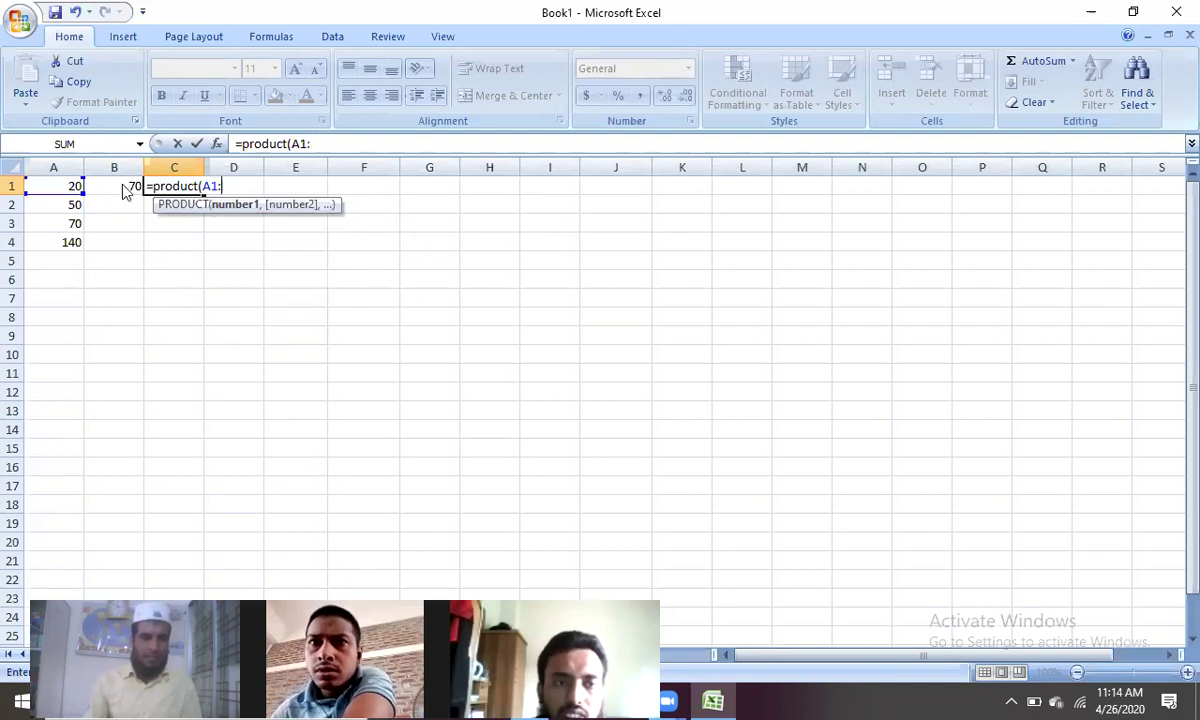
click(125, 190)
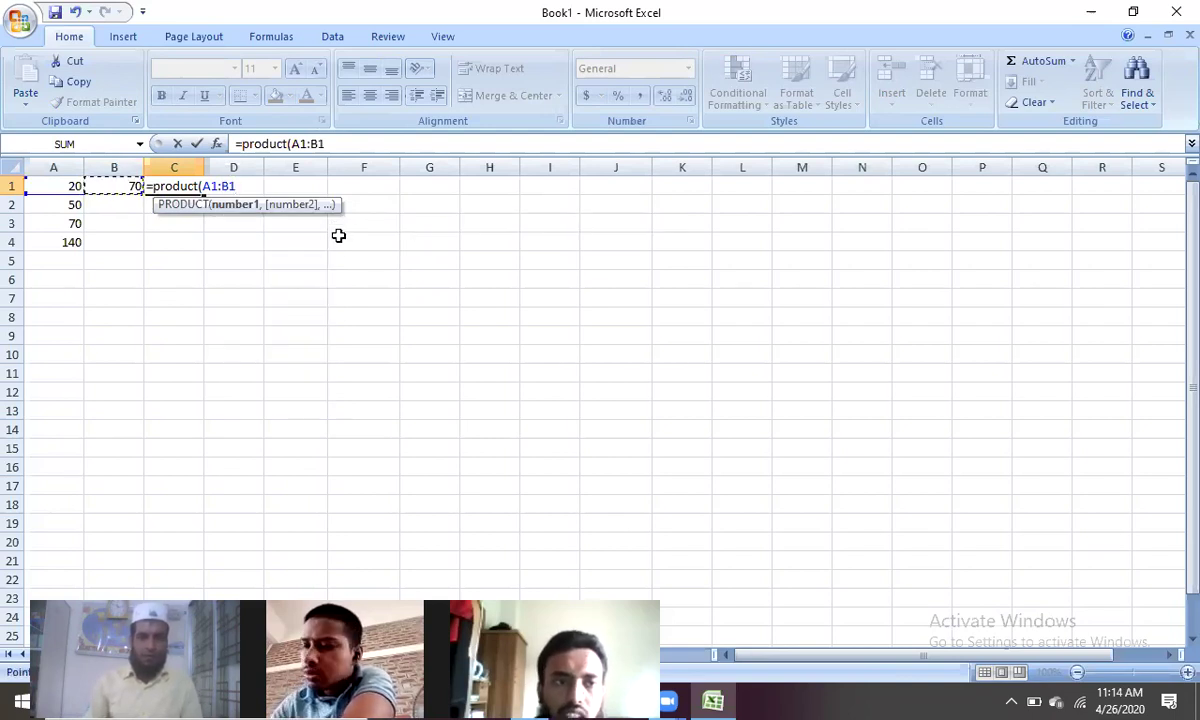
text())
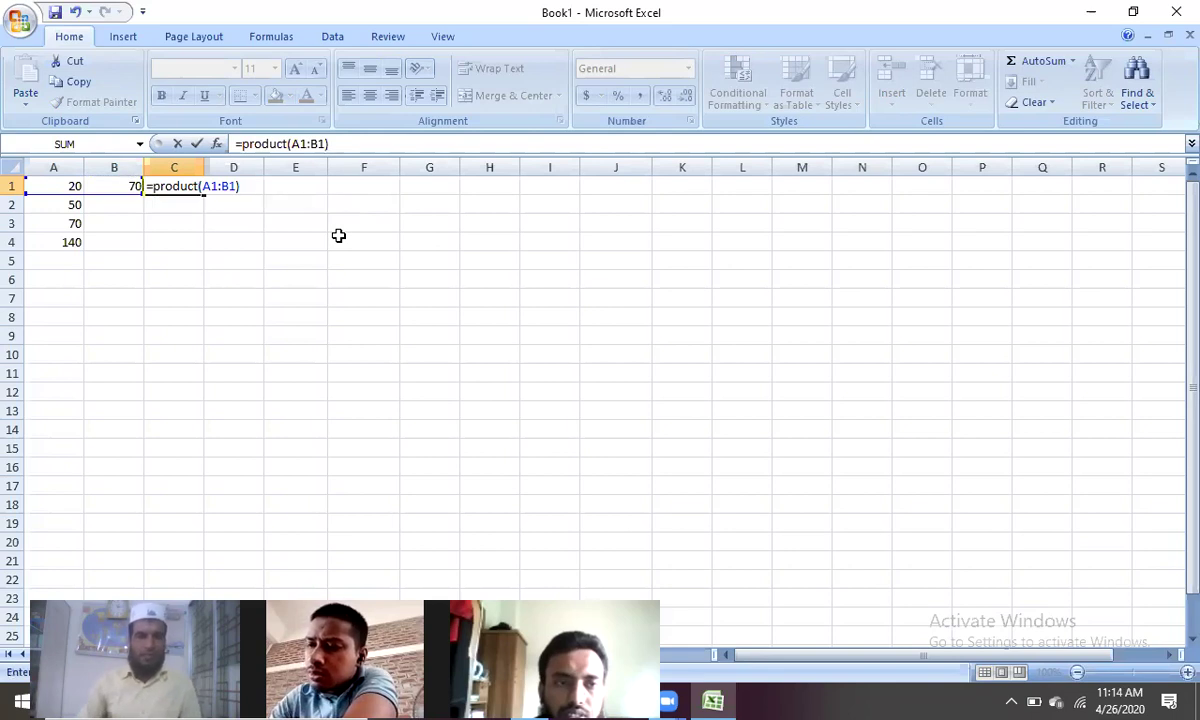
key(Return)
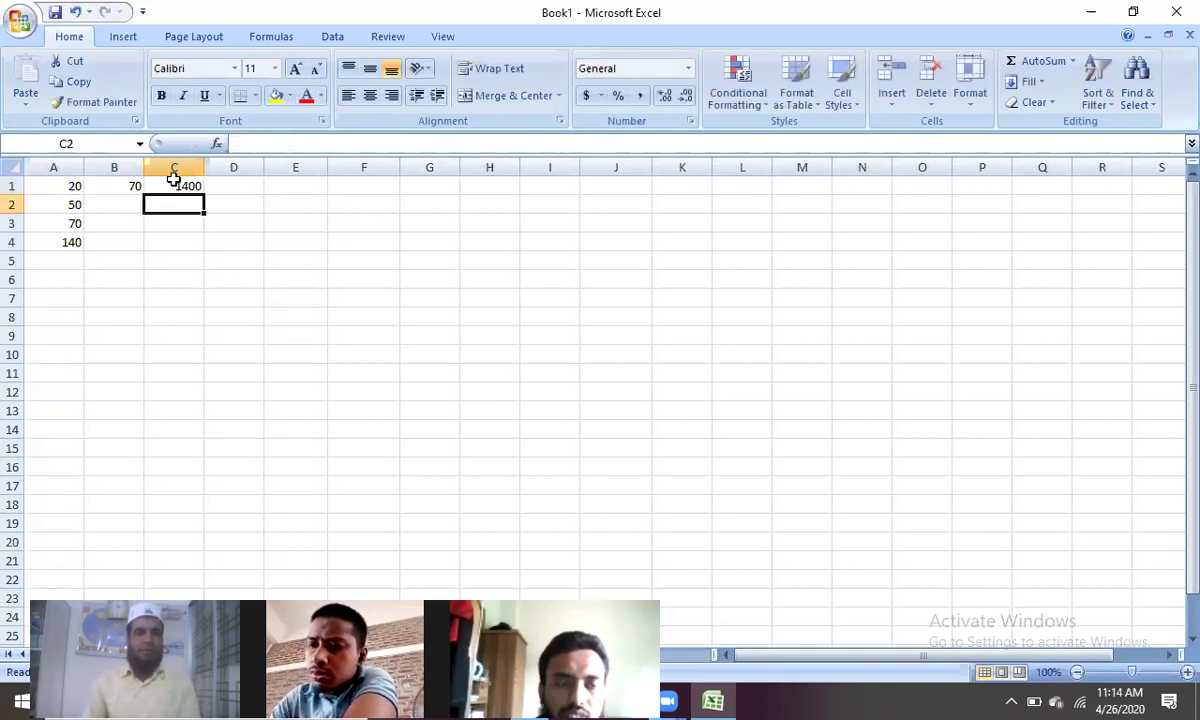
click(176, 185)
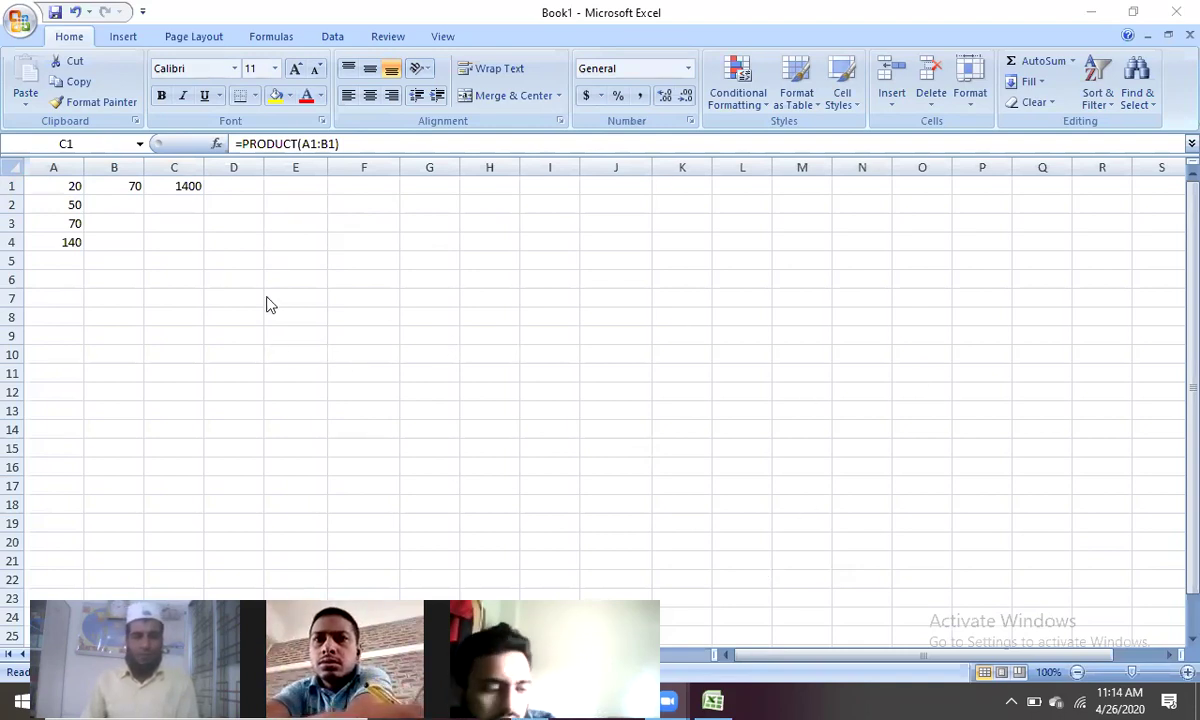
click(176, 190)
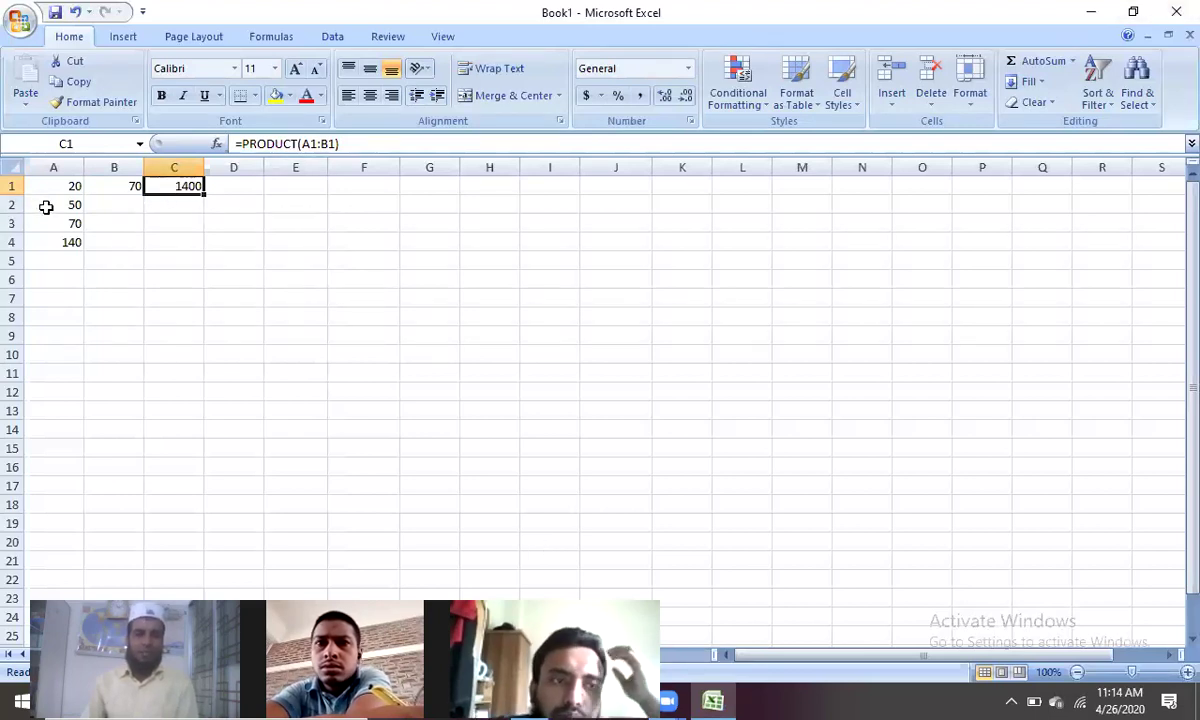
Step: Clear the product result from C1 and reselect it
key(Delete)
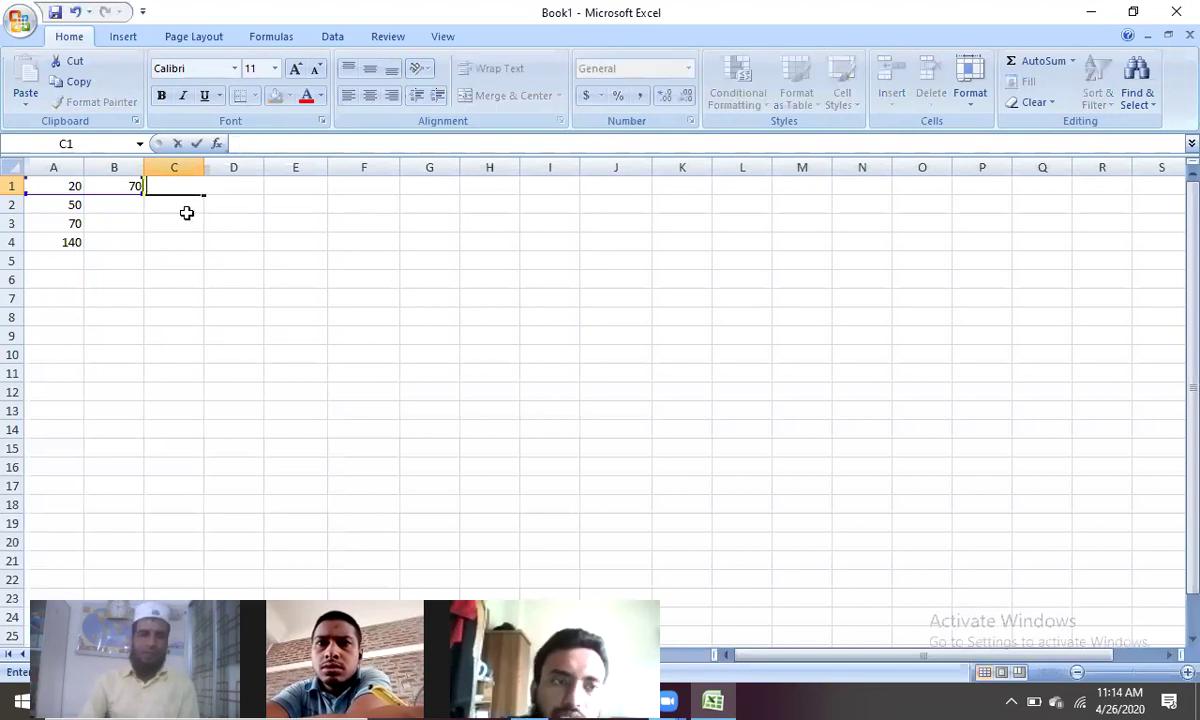
click(174, 280)
click(160, 186)
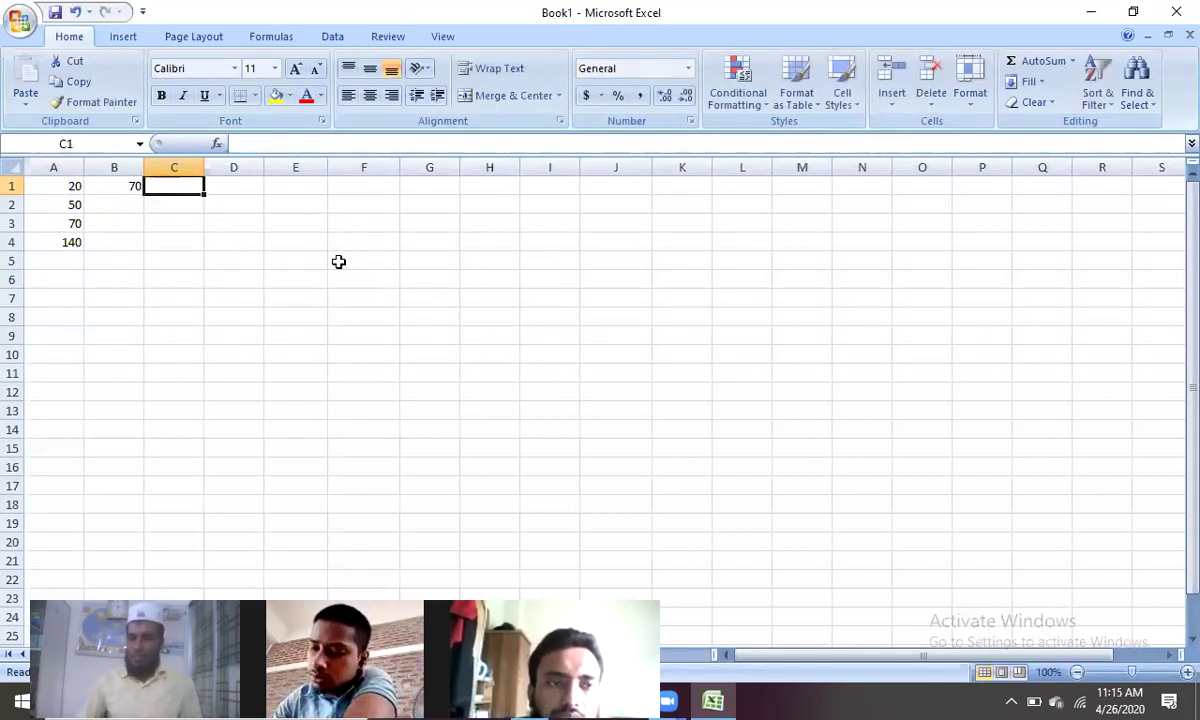
Step: Enter =A1-B1 in C1 to show -50, then clear C1 again
text(=)
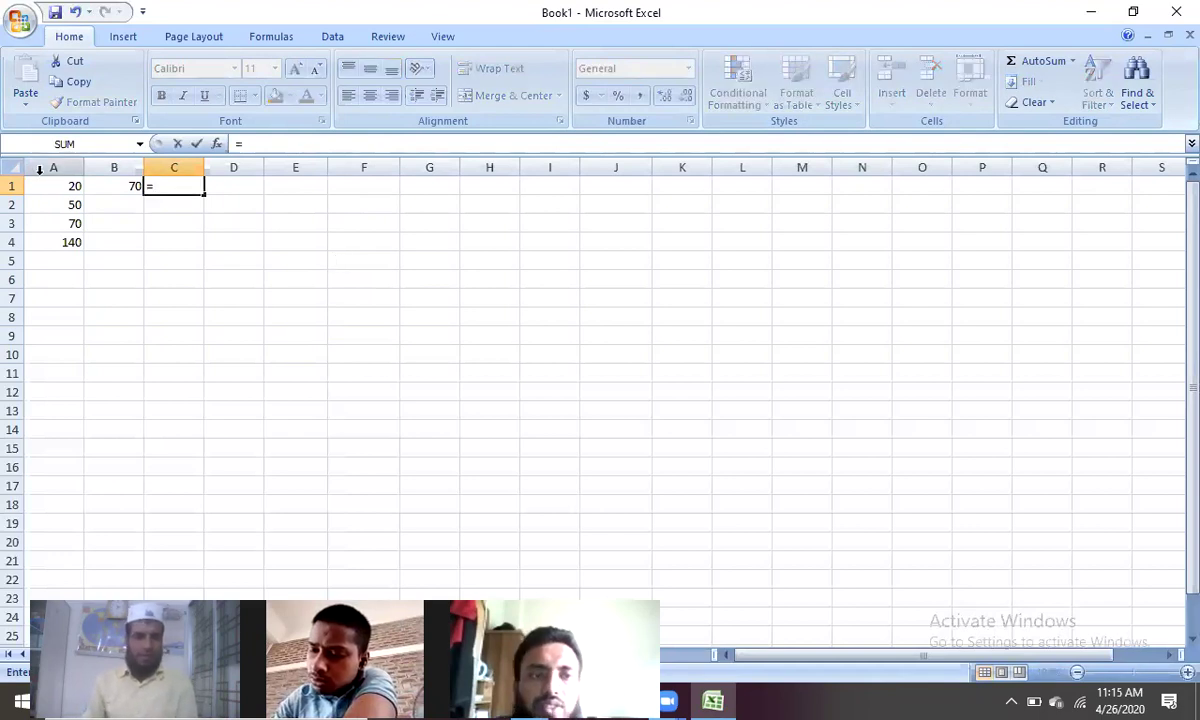
click(74, 190)
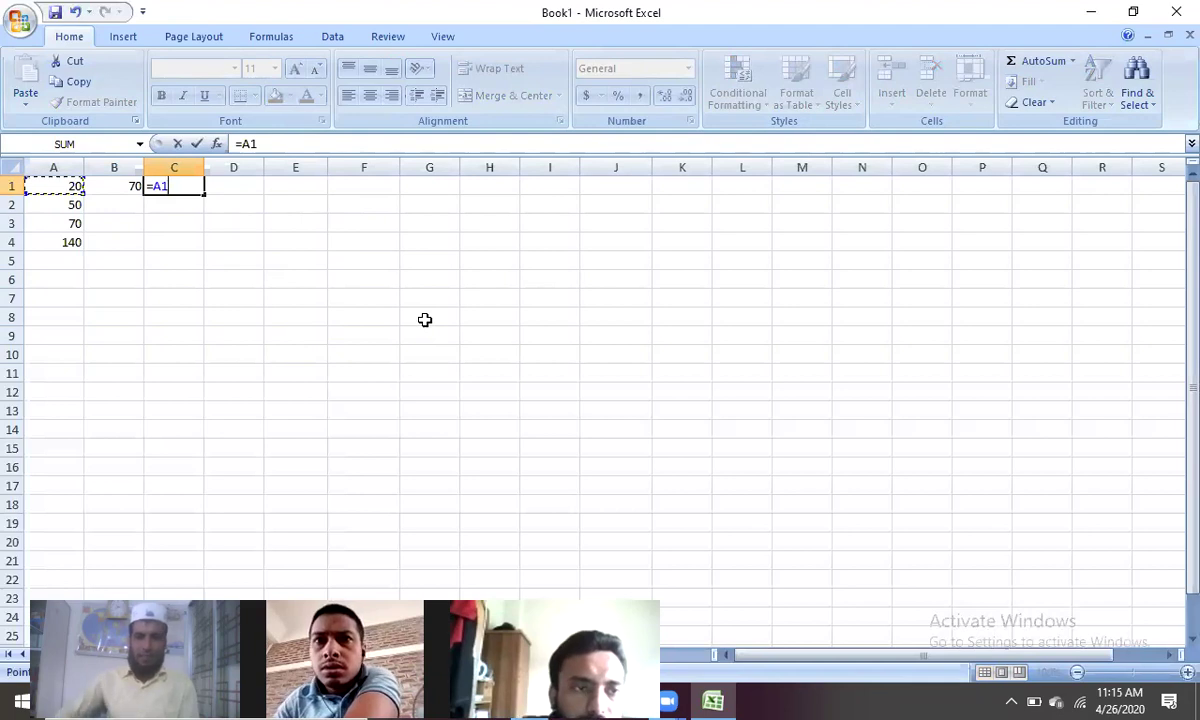
text(-)
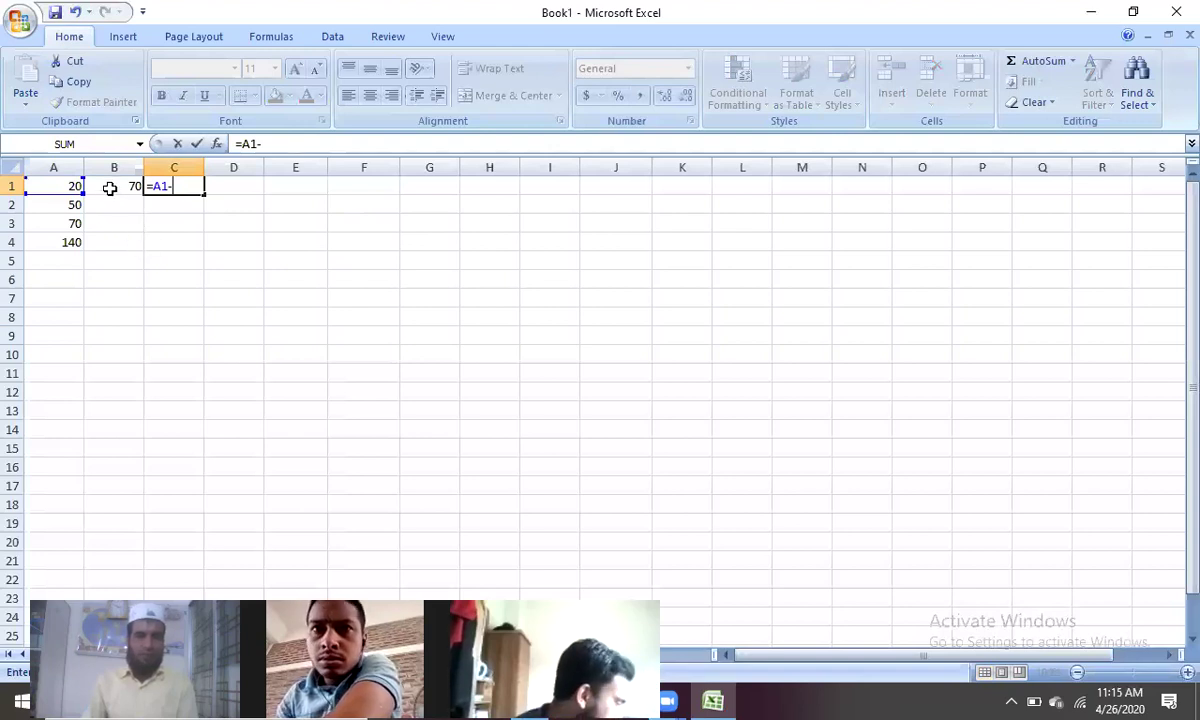
click(110, 187)
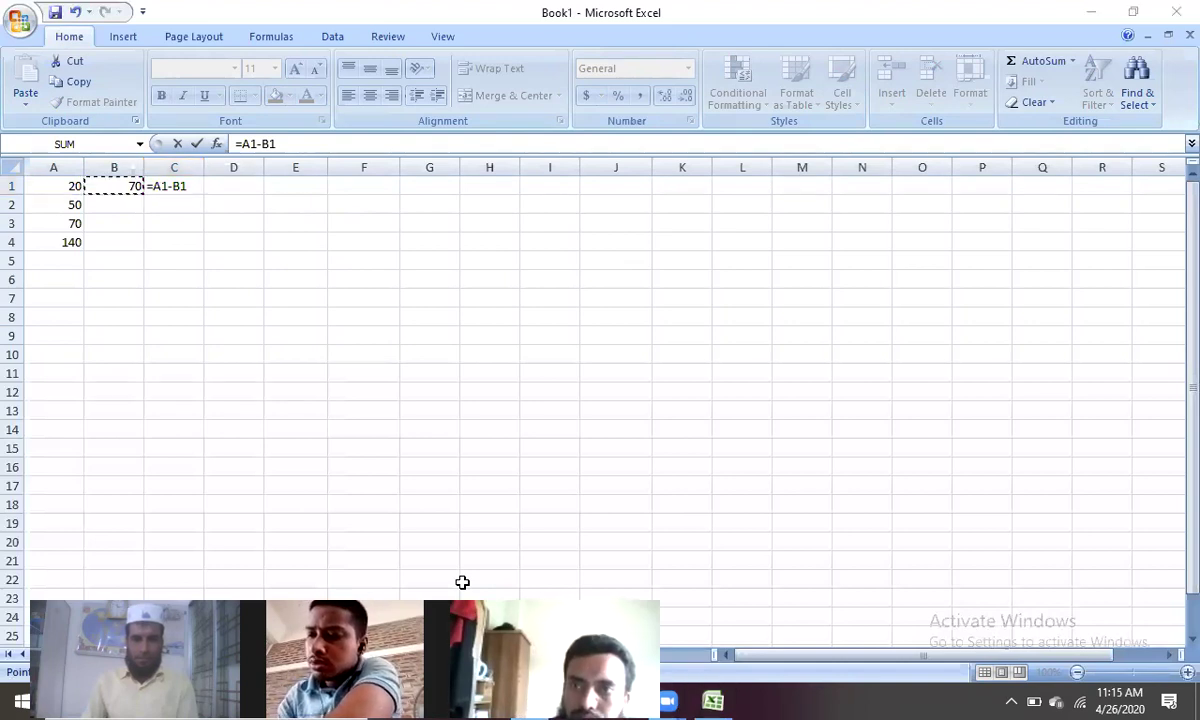
click(192, 185)
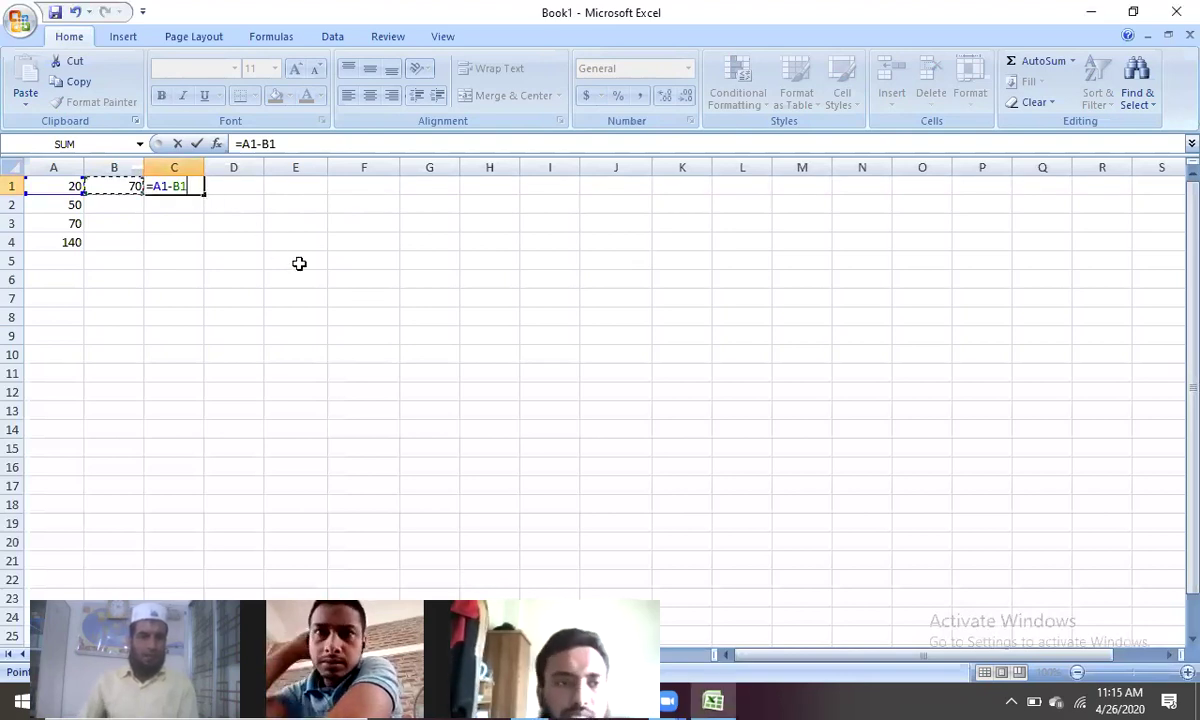
key(Return)
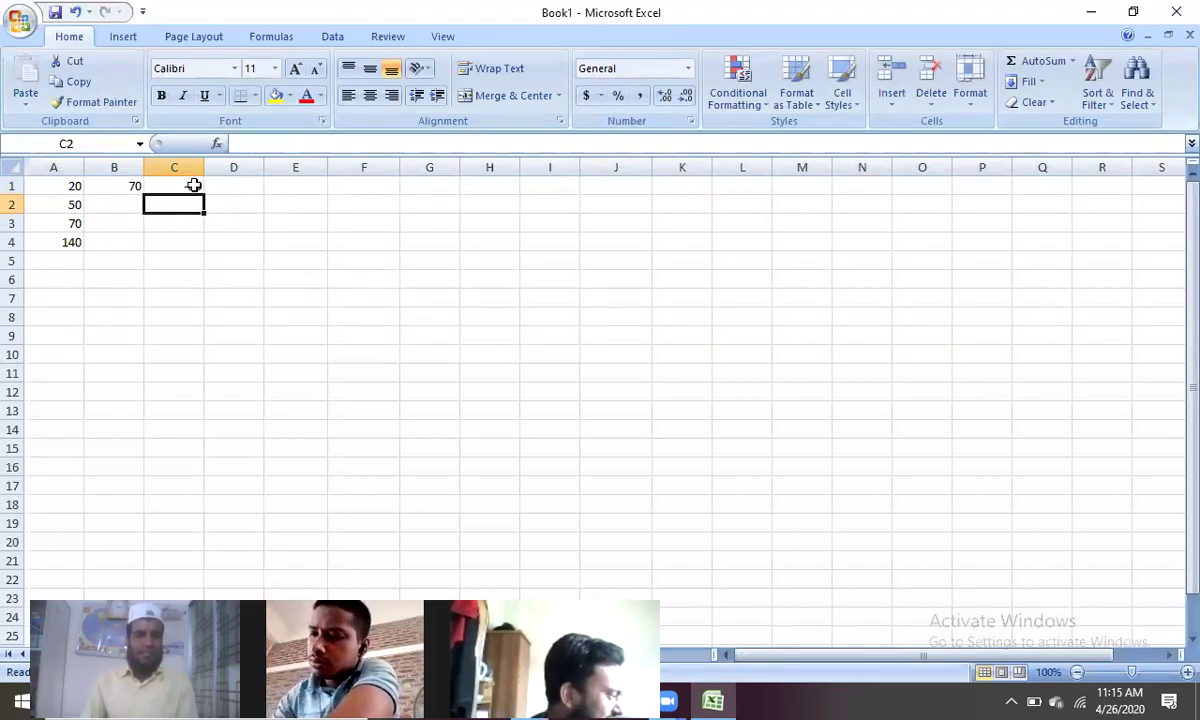
click(194, 186)
key(BackSpace)
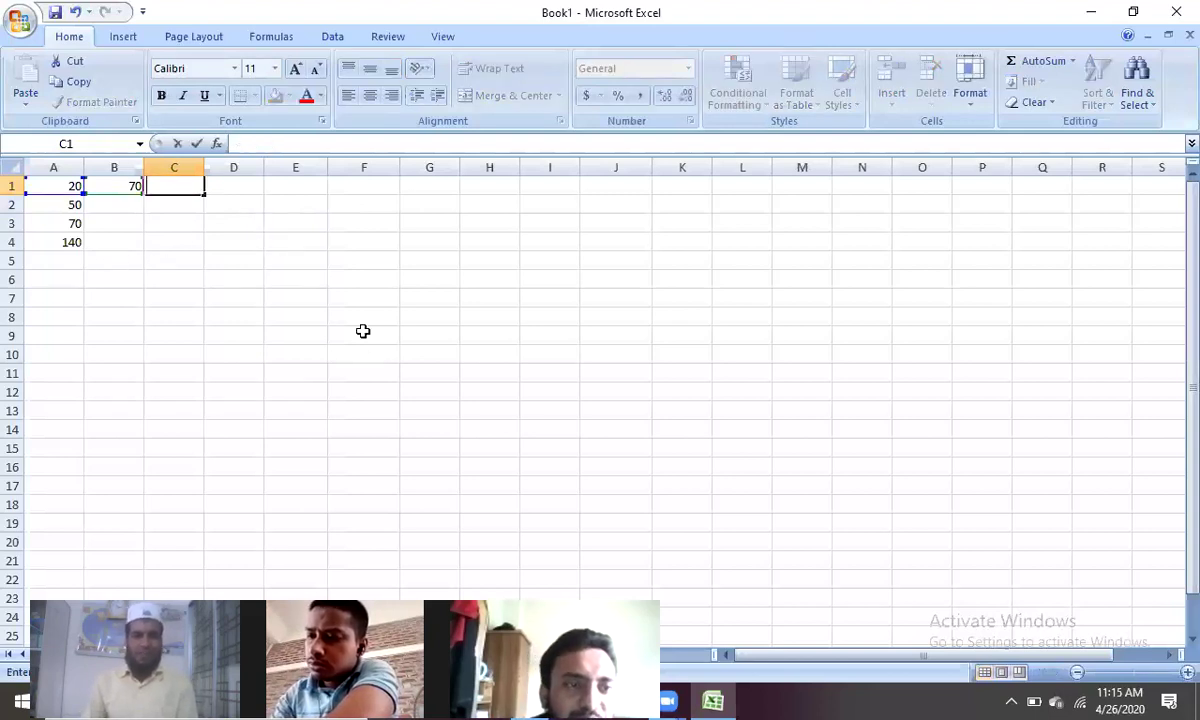
Step: Leave C1 empty and reselect it for the next formula
click(174, 201)
click(174, 168)
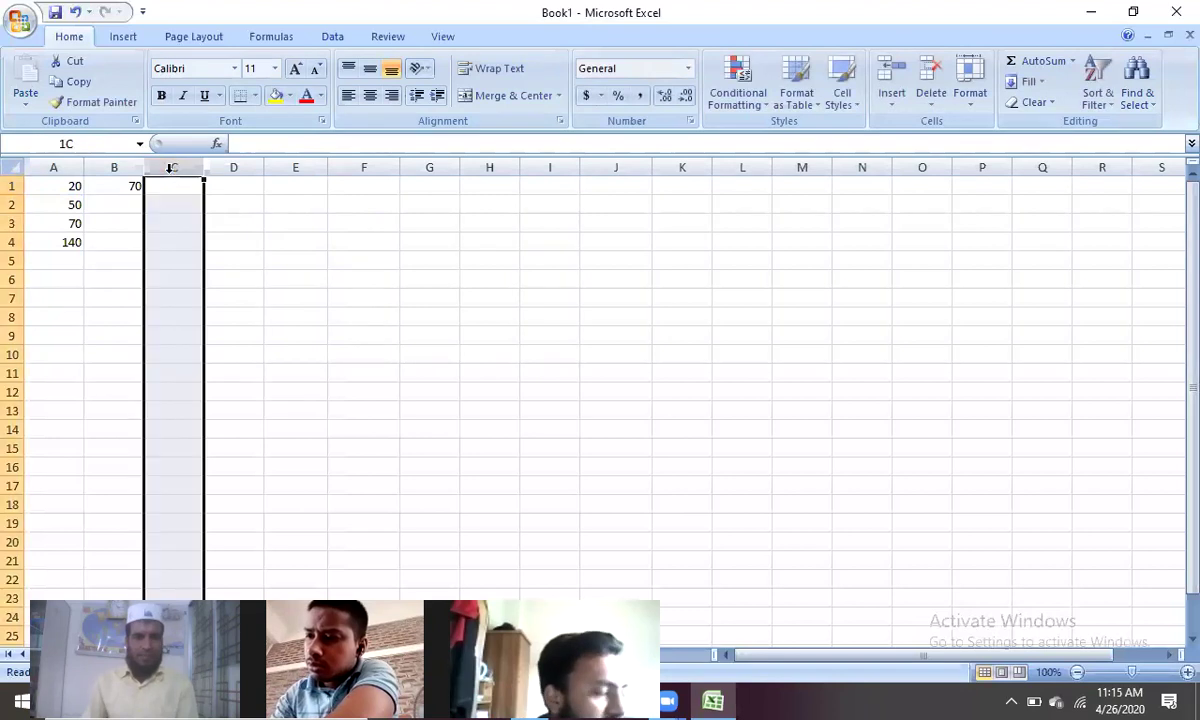
click(363, 223)
click(167, 185)
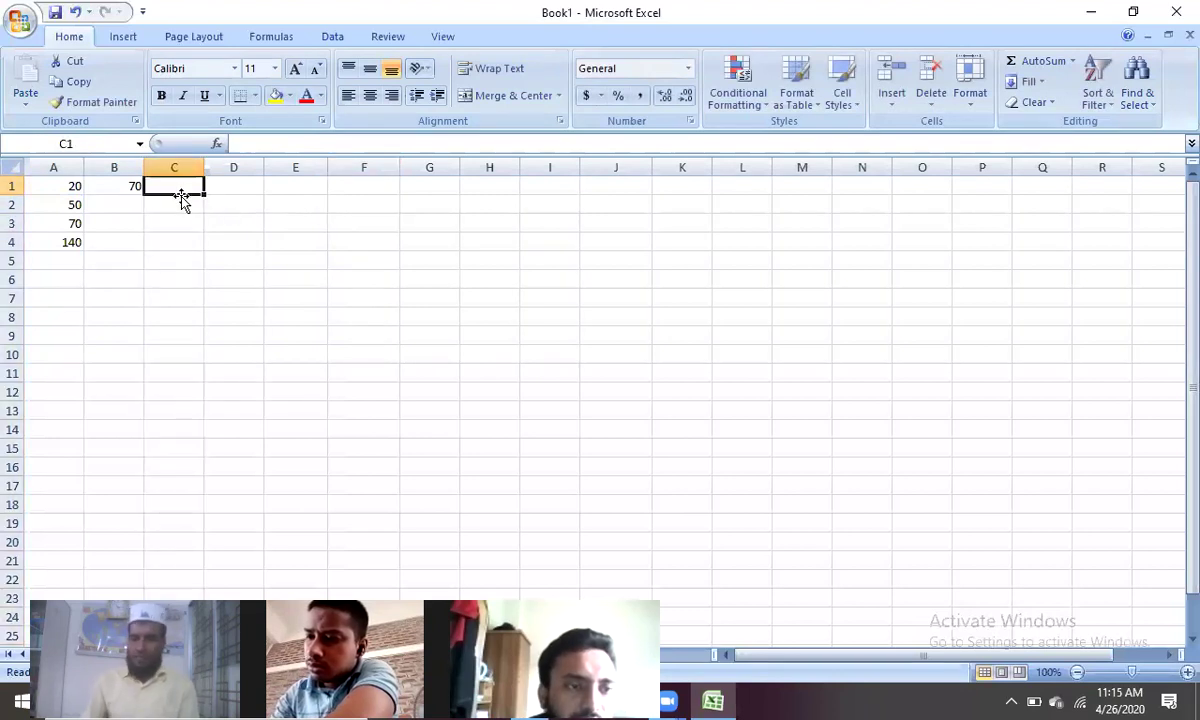
Step: Enter =A1/B1 in C1 to show 0.285714, then clear C1
text(=)
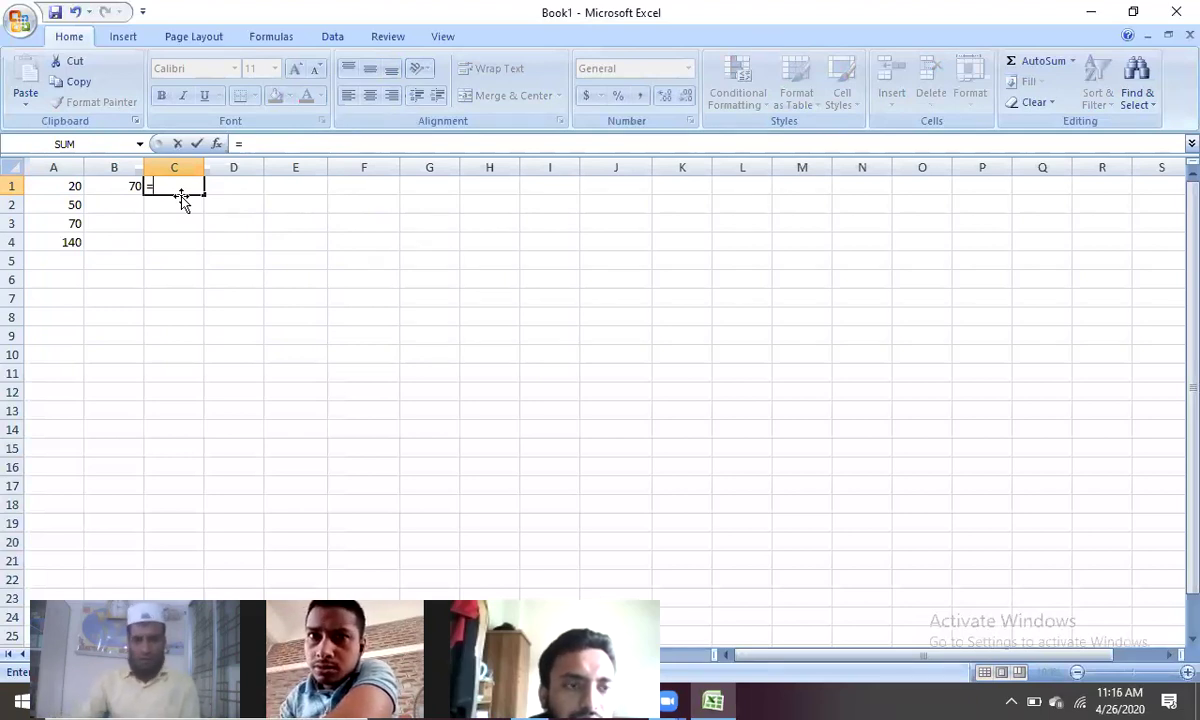
click(47, 190)
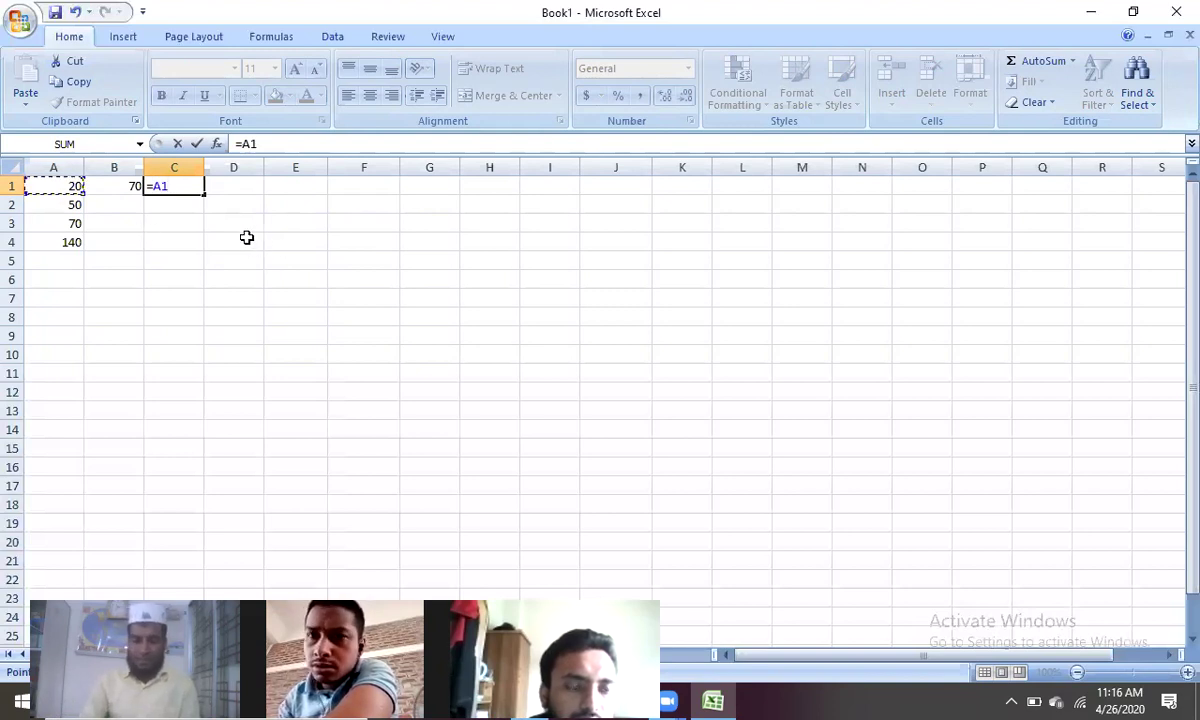
text(/)
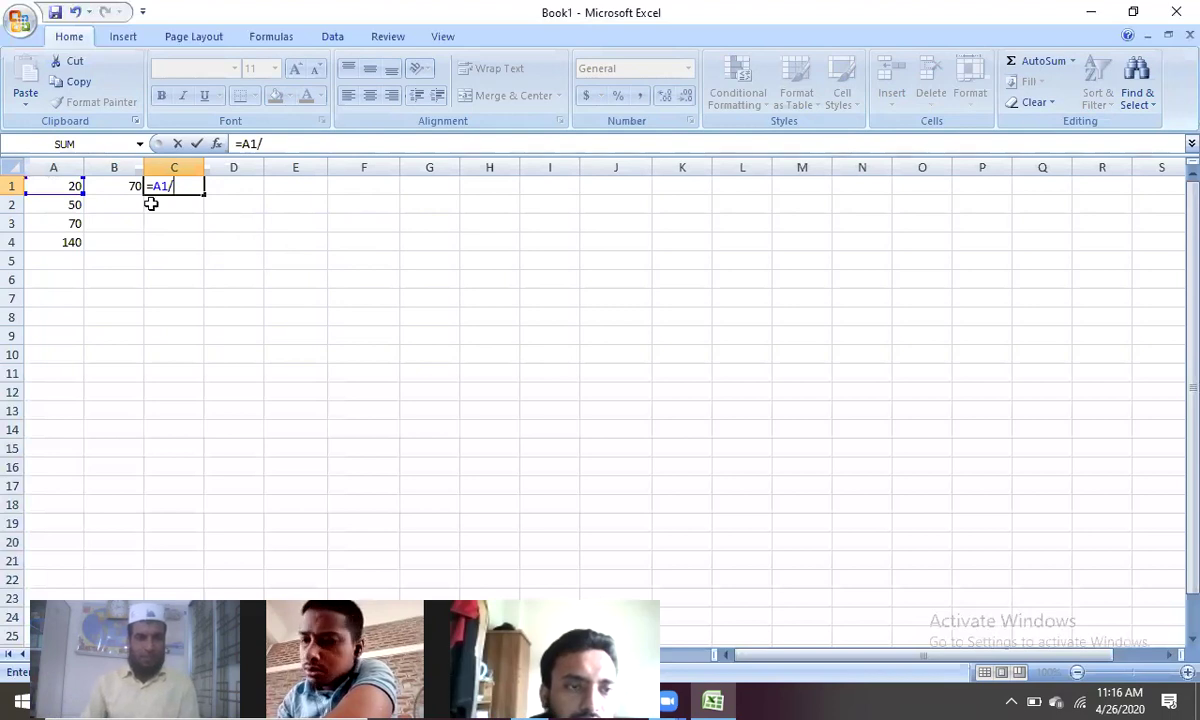
click(122, 190)
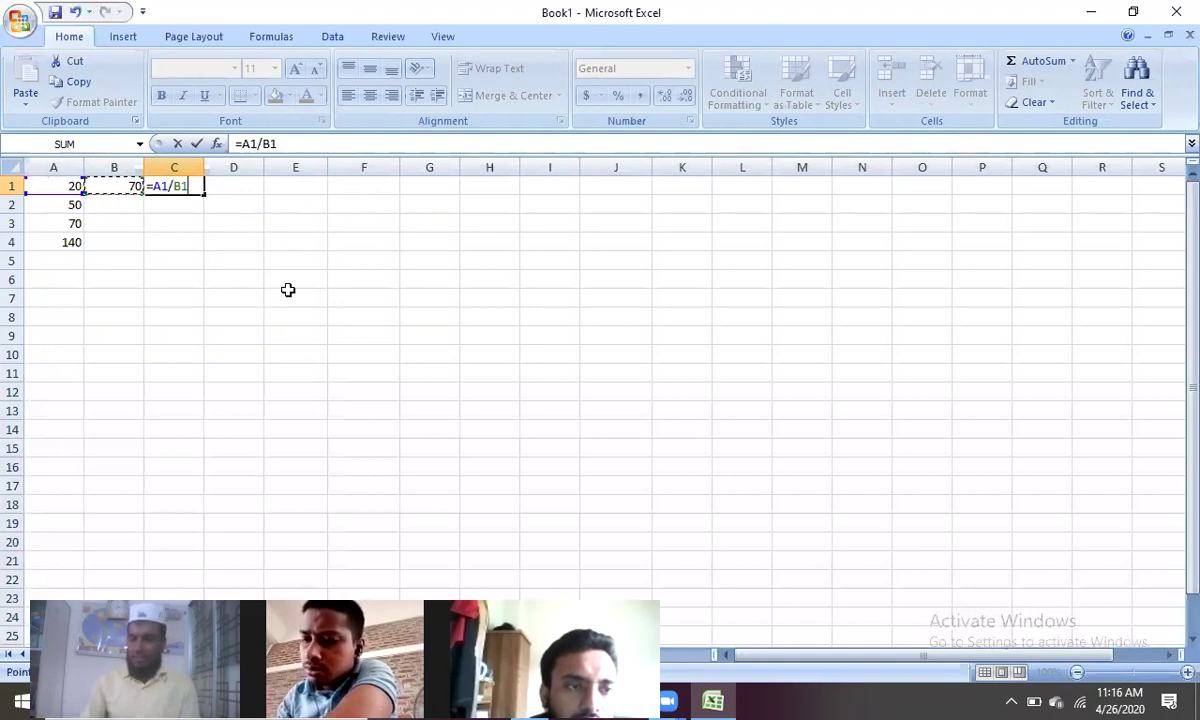
key(Return)
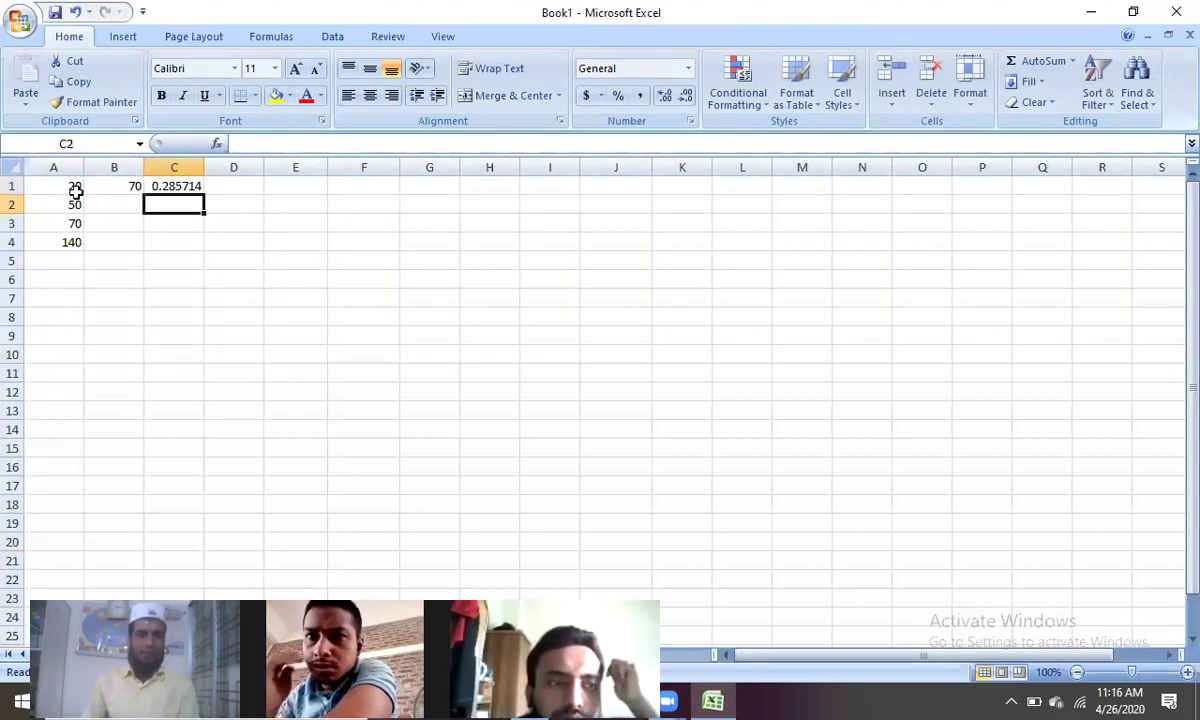
click(176, 187)
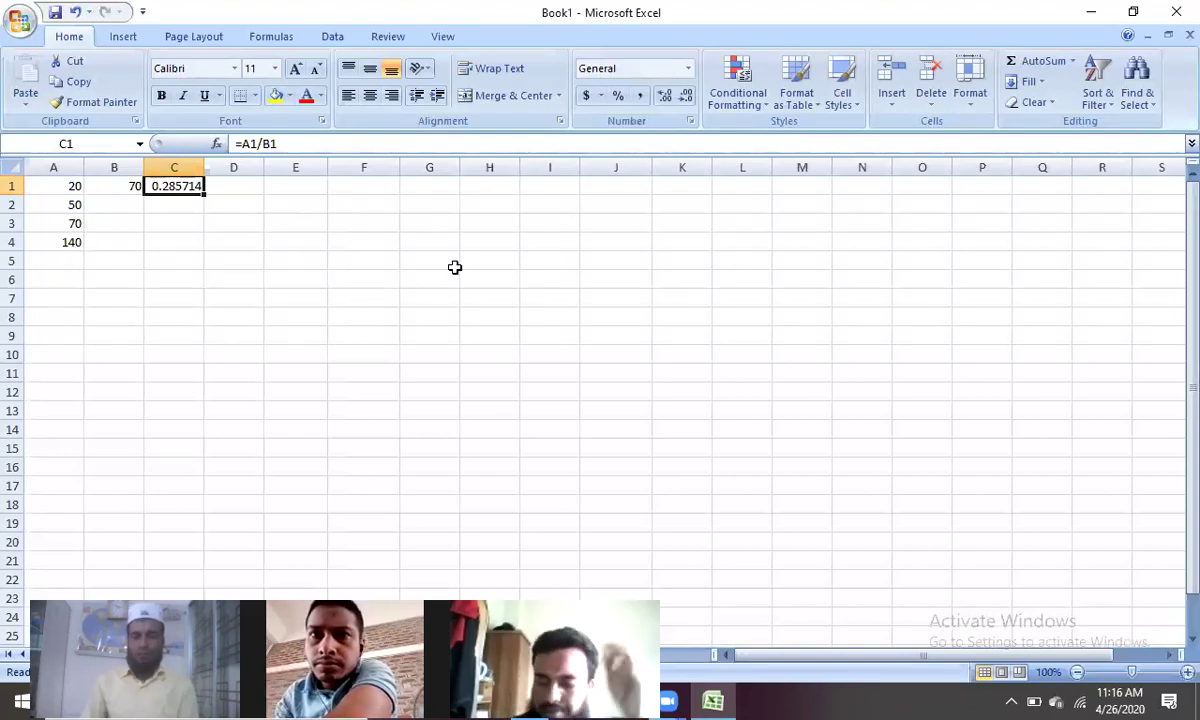
key(BackSpace)
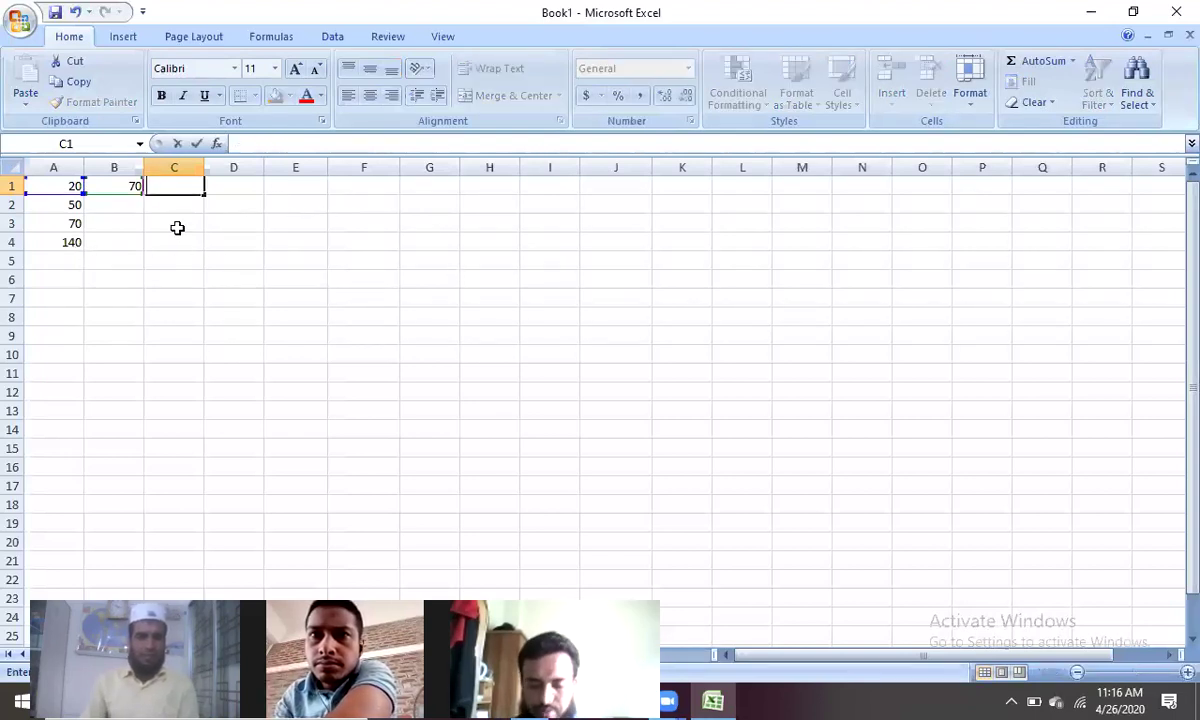
Step: Select the column A values 20, 50, 70, 140 and then the empty cell A5
click(177, 228)
click(166, 187)
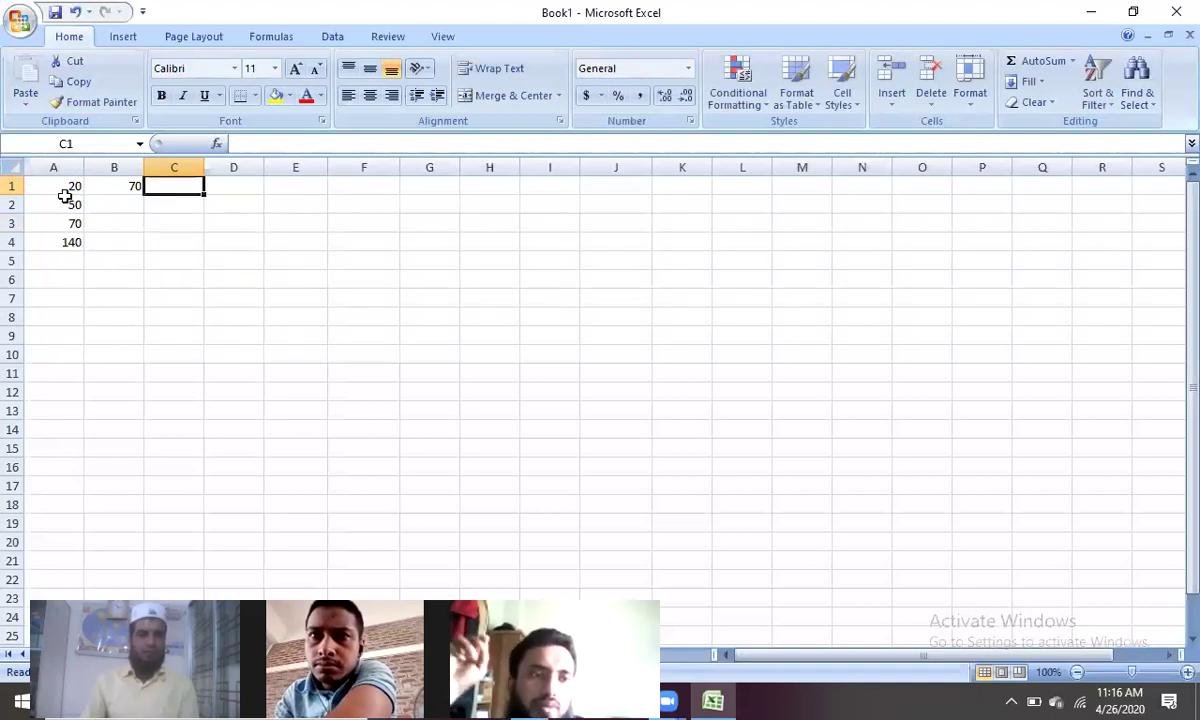
click(188, 225)
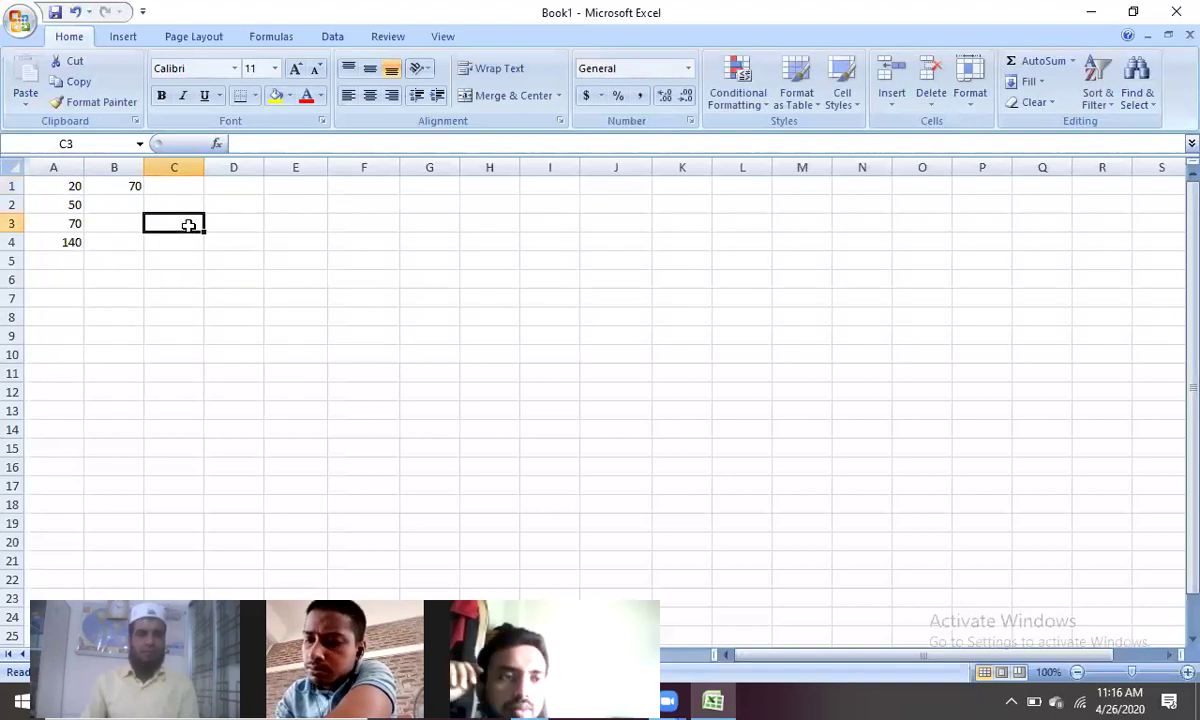
click(70, 259)
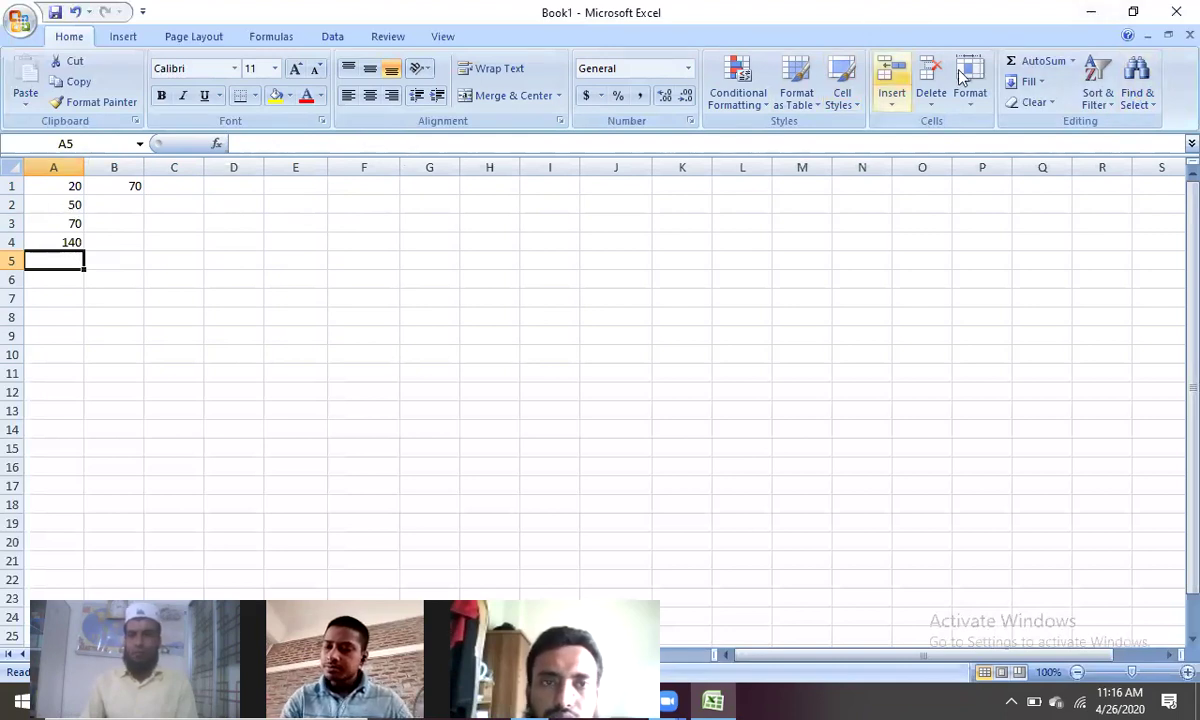
click(1071, 62)
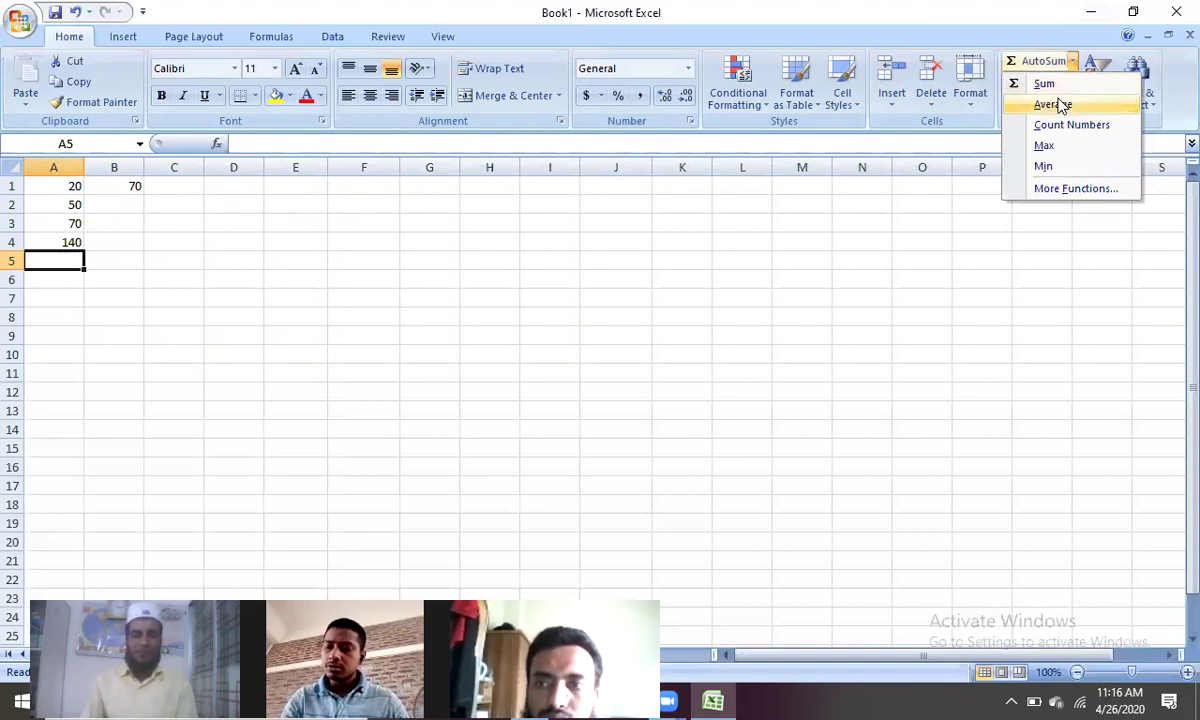
click(147, 241)
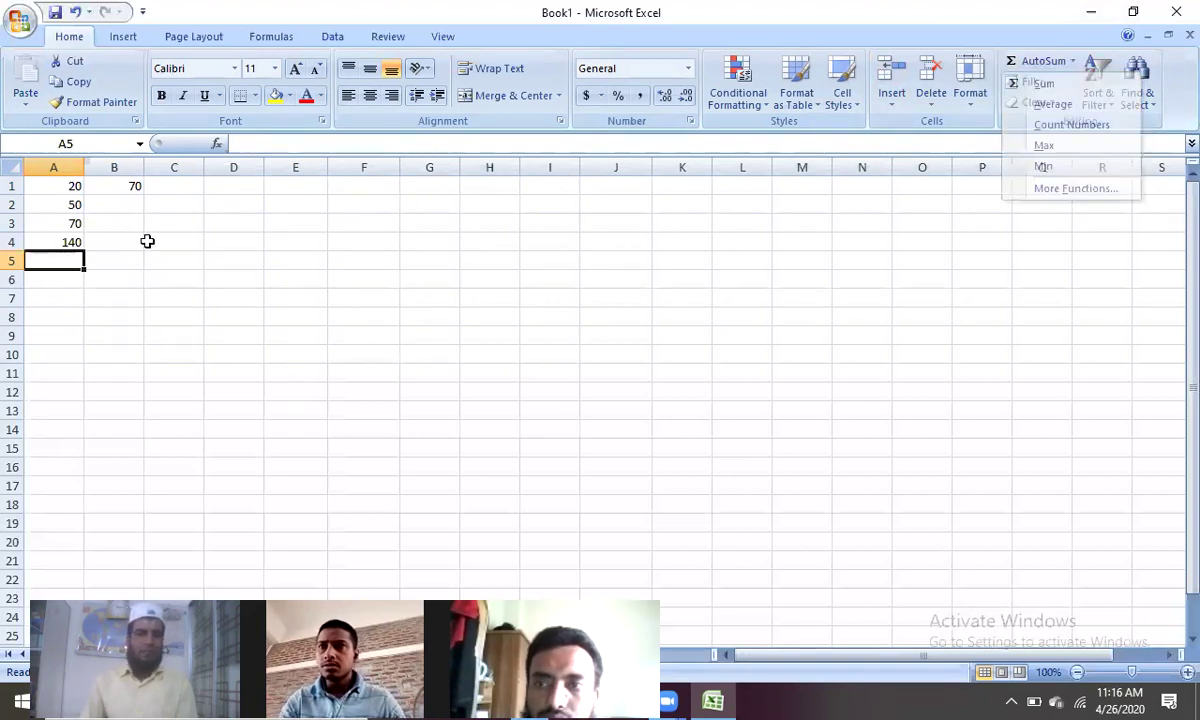
click(68, 186)
drag(57, 211, 54, 244)
click(60, 260)
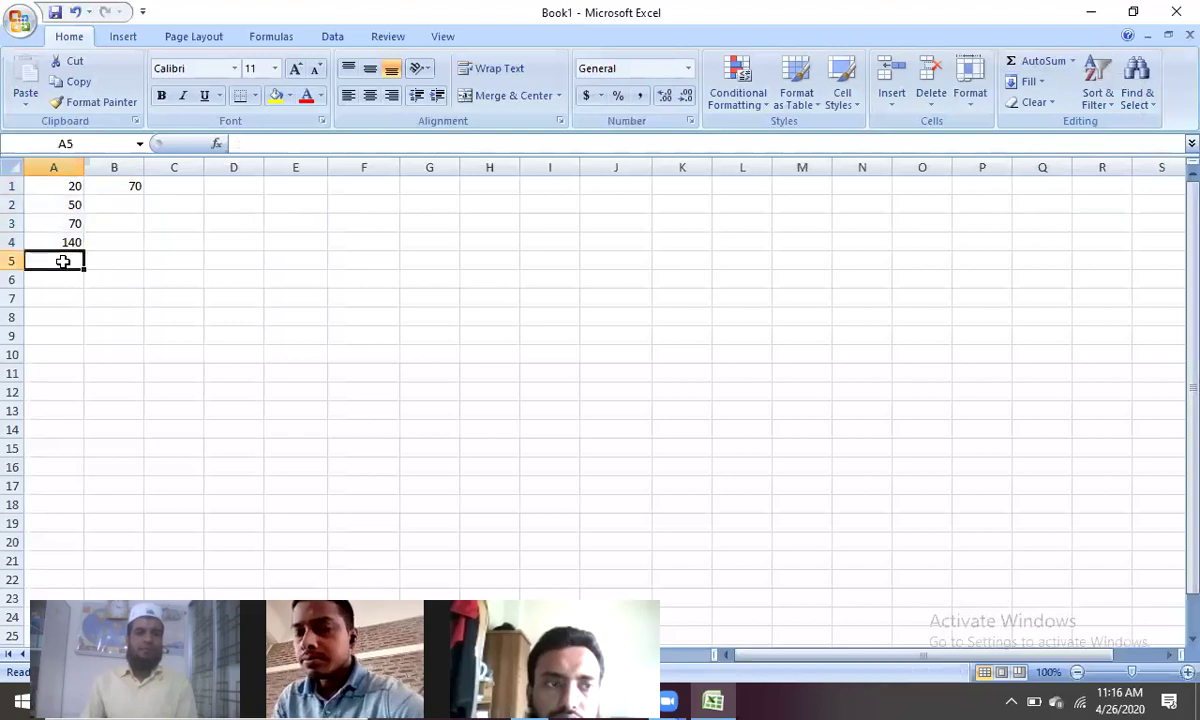
Step: Insert =AVERAGE(A1:A4) in A5 via AutoSum, giving 70
click(1072, 61)
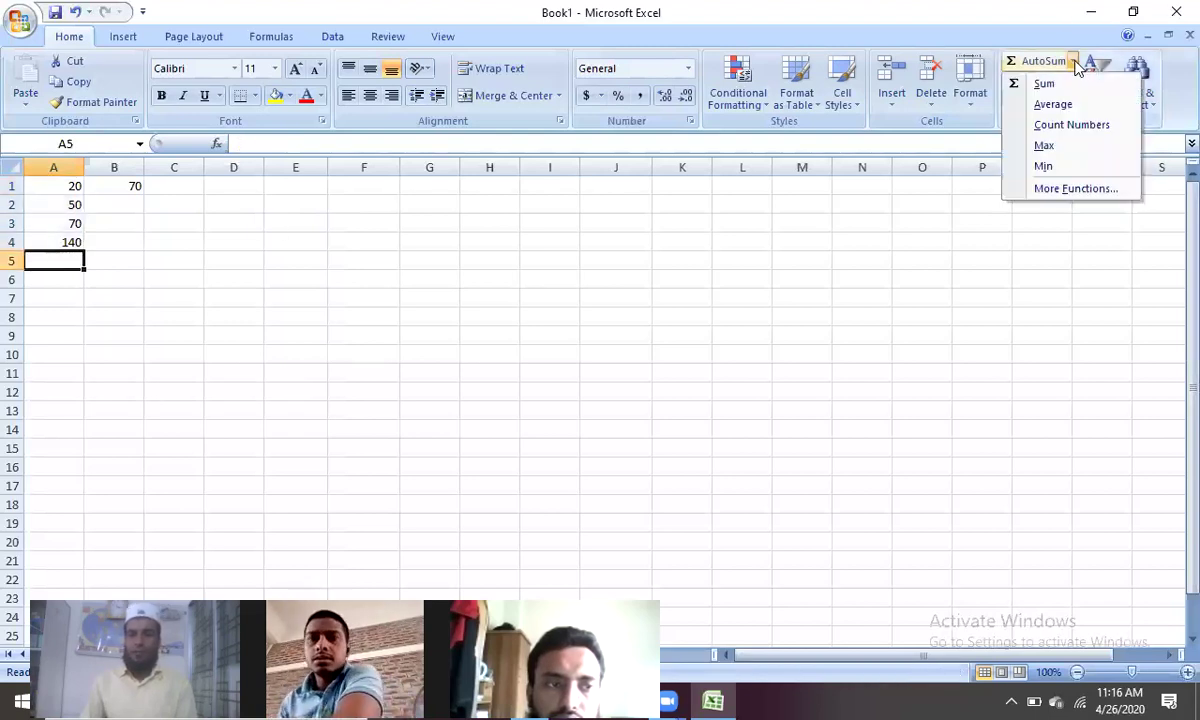
click(1060, 106)
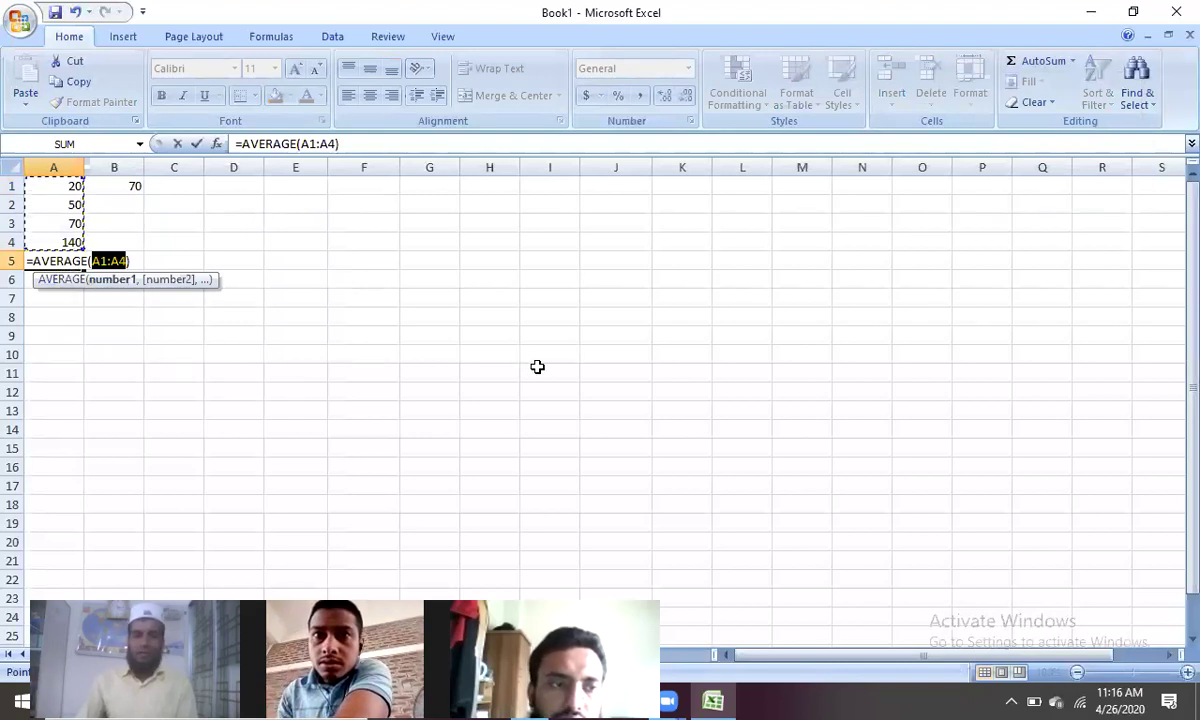
key(Return)
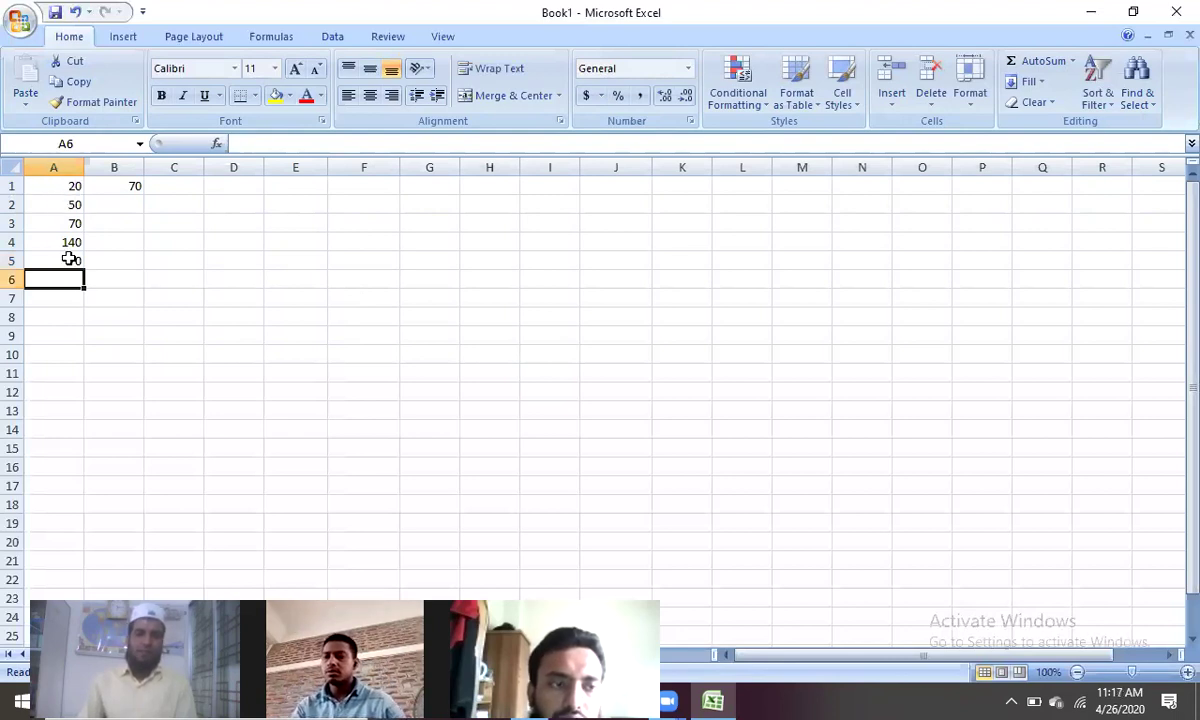
Step: Remove the average from A5, undoing once before deleting it again
click(68, 258)
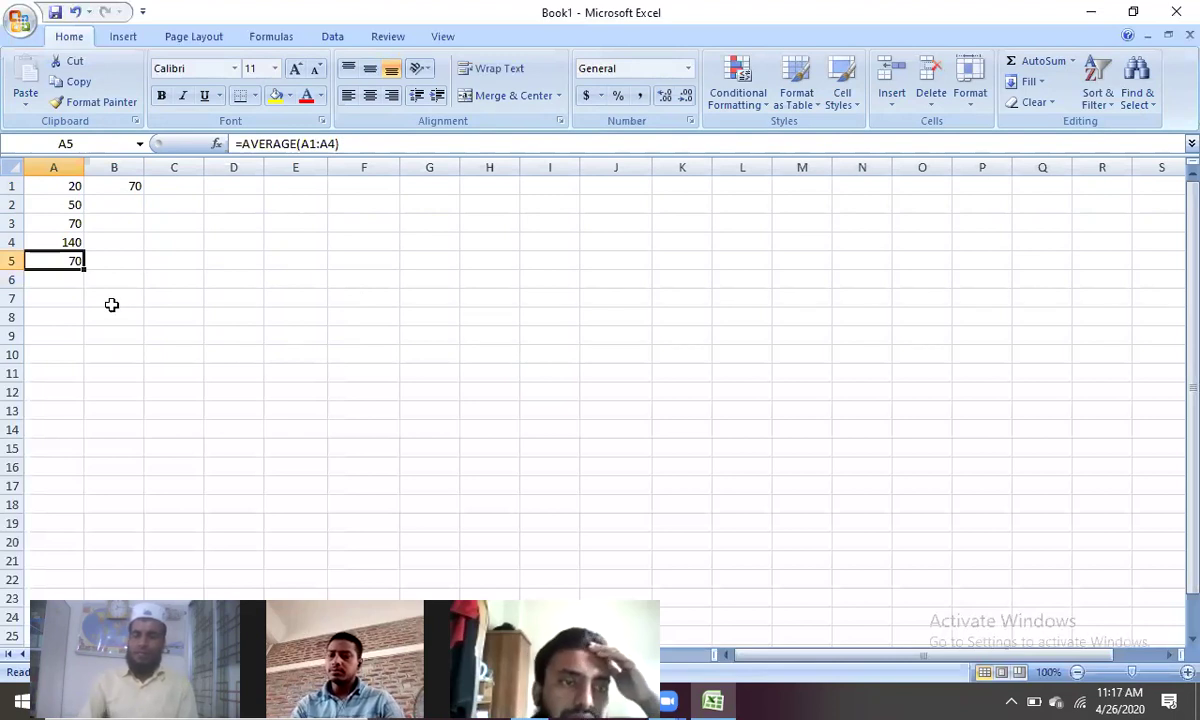
key(Delete)
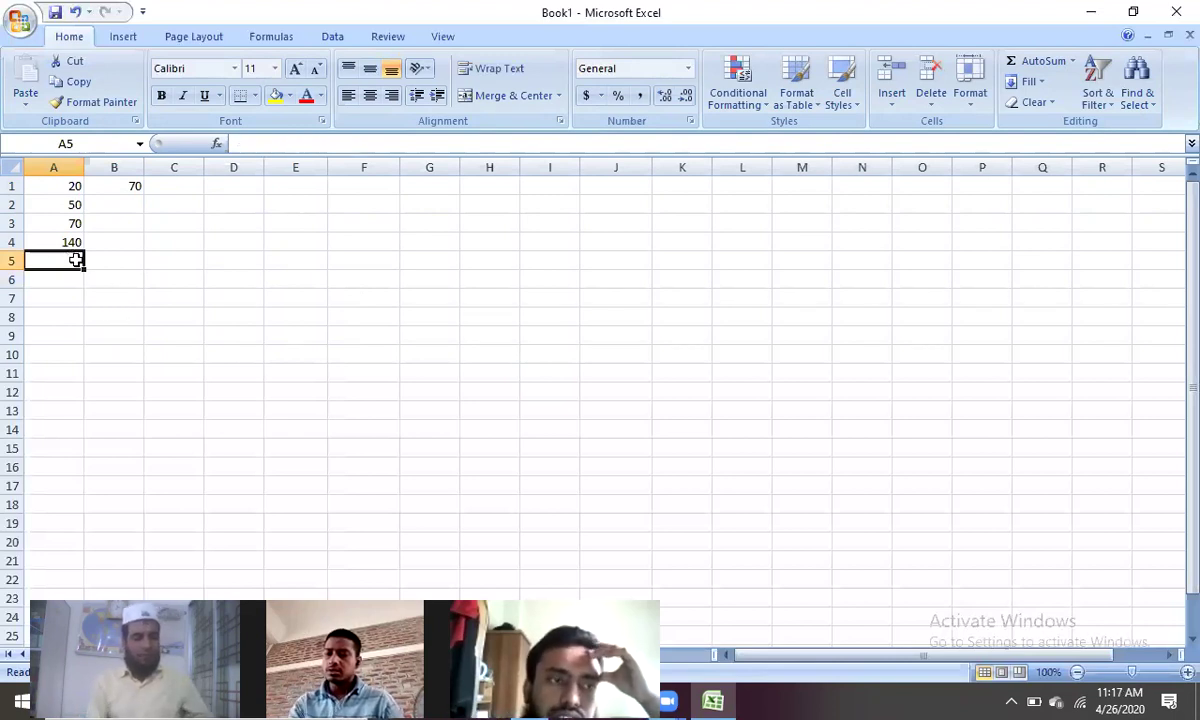
key(ctrl+z)
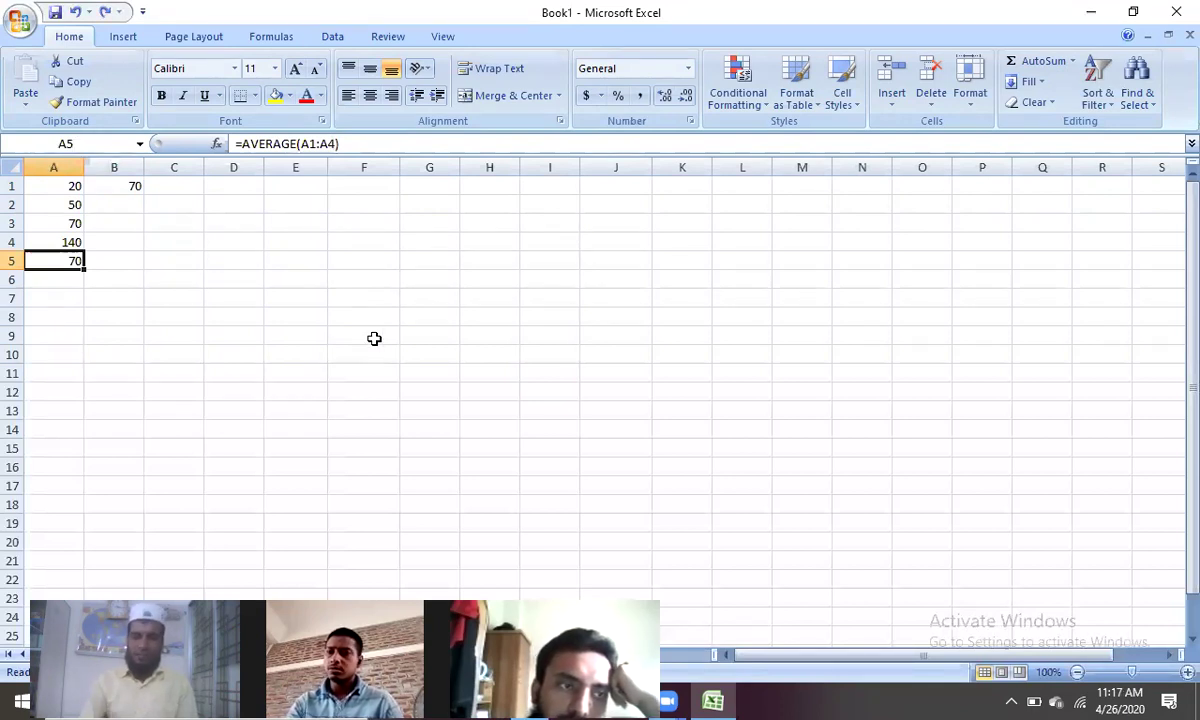
key(BackSpace)
Step: Use AutoSum Count Numbers in A5 to enter =COUNT(A1:A4), which returns 4
click(212, 330)
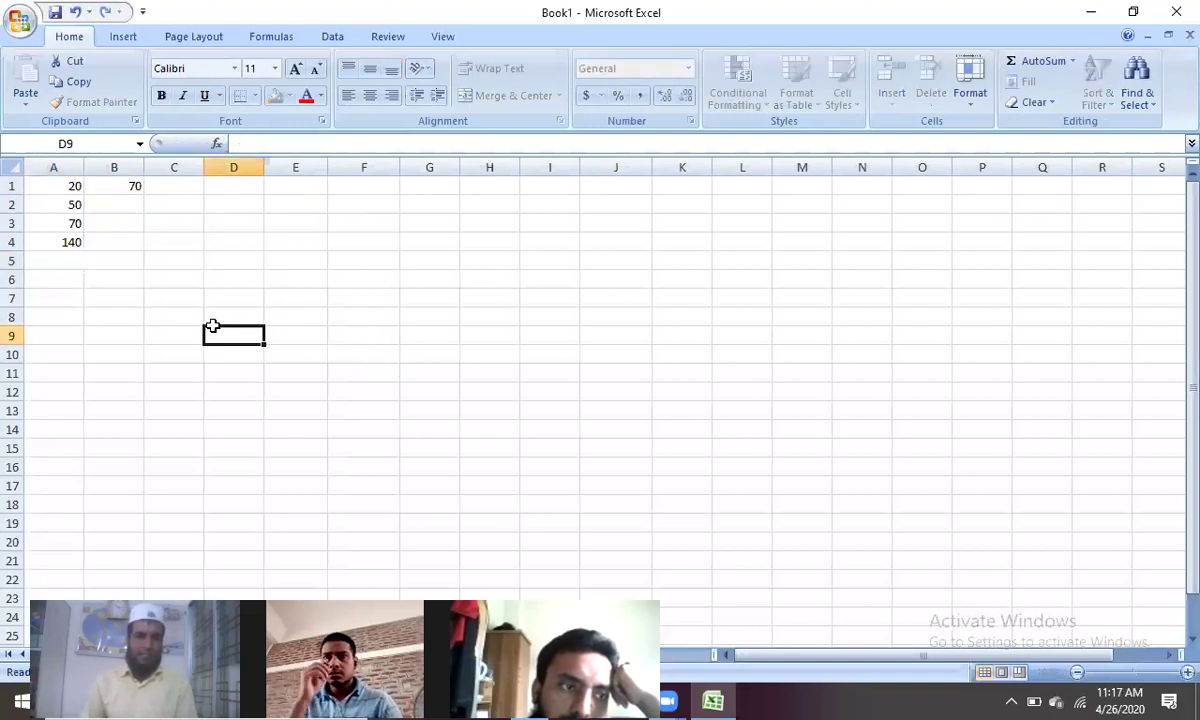
click(55, 257)
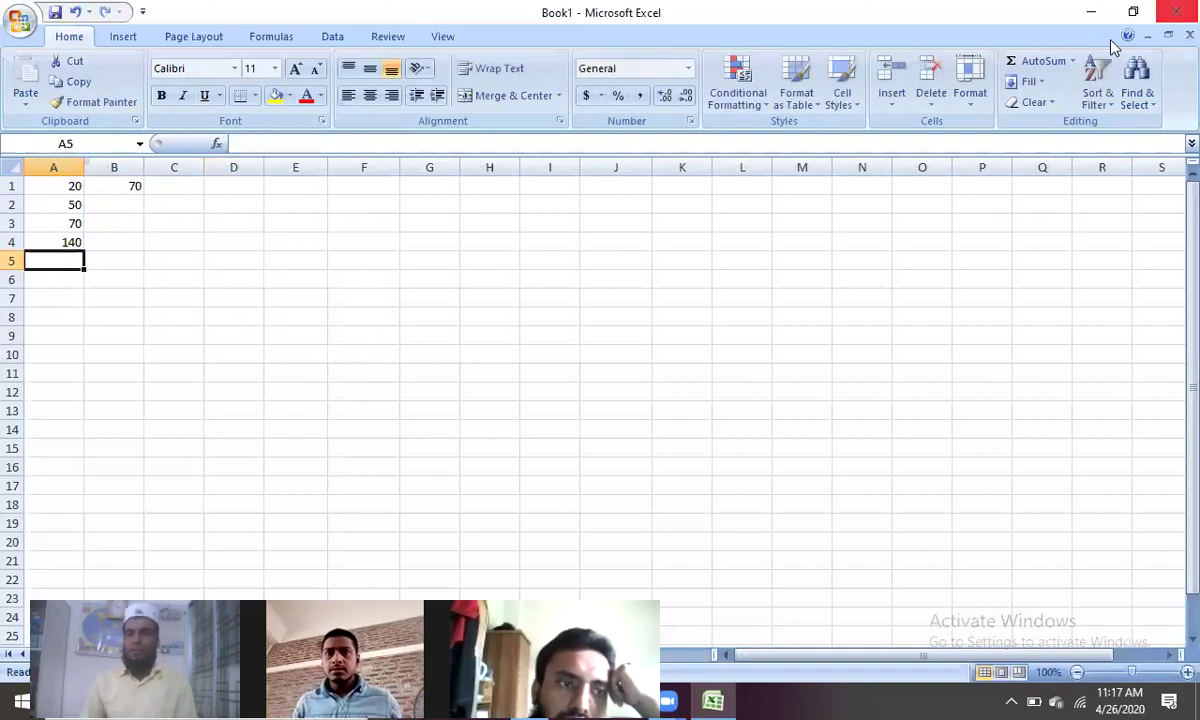
click(1073, 62)
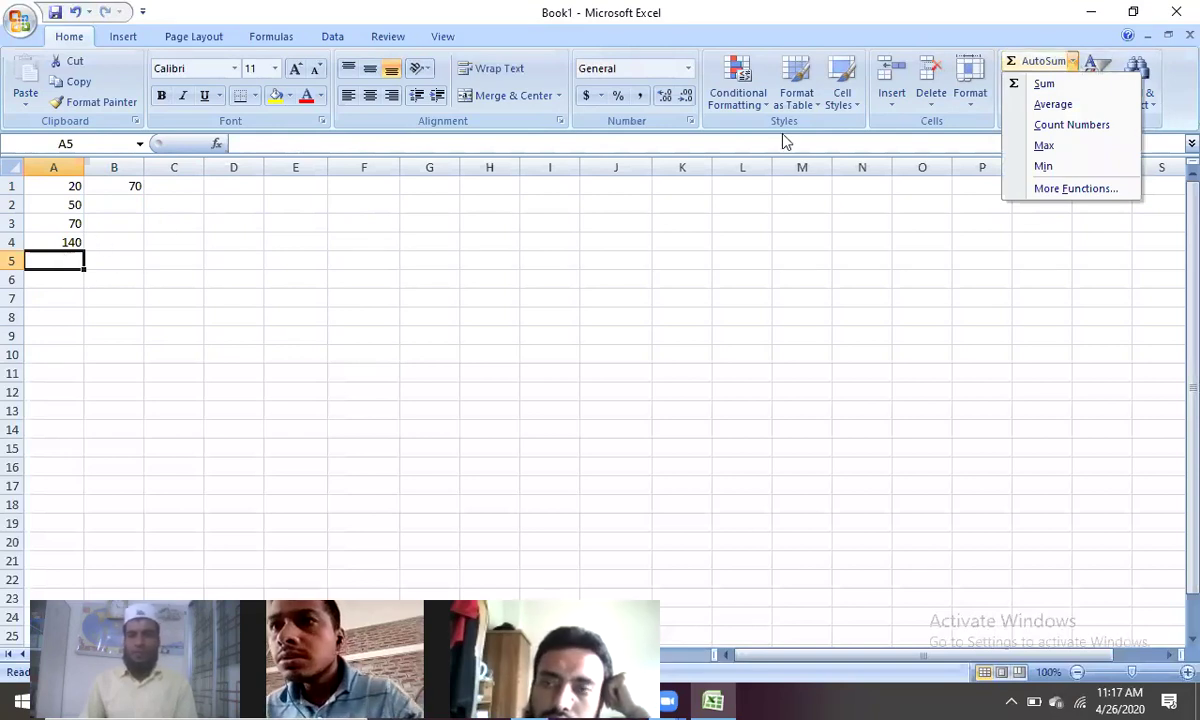
click(1071, 125)
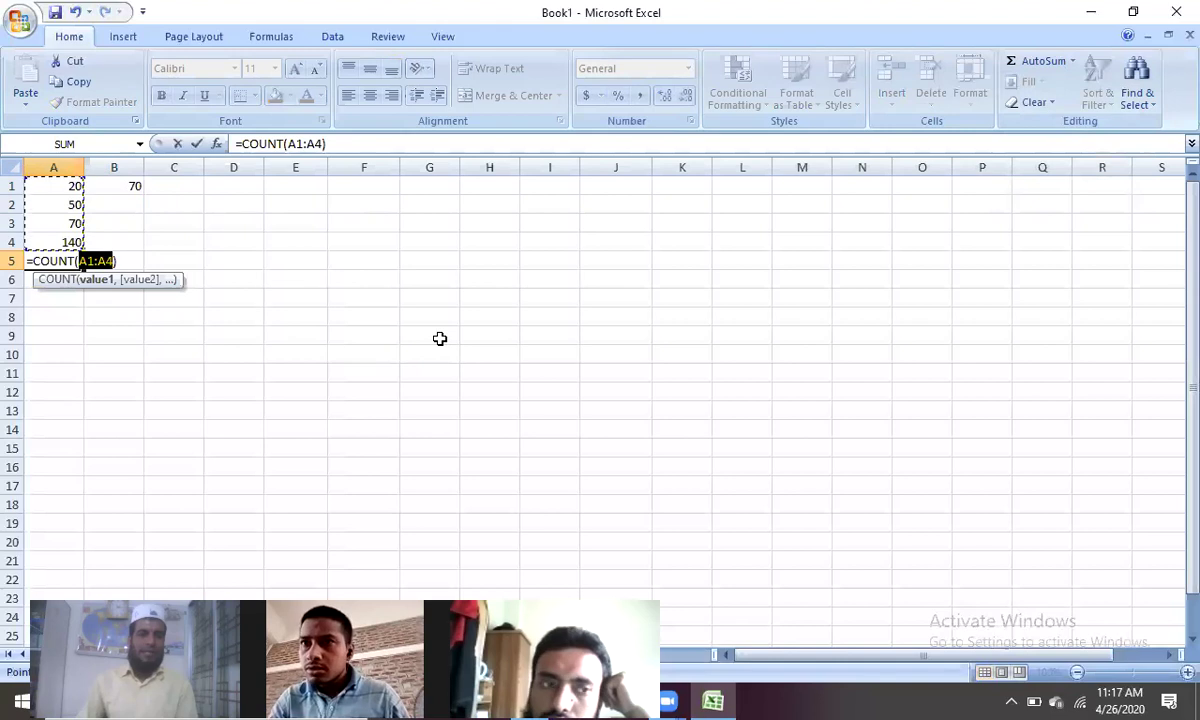
key(Return)
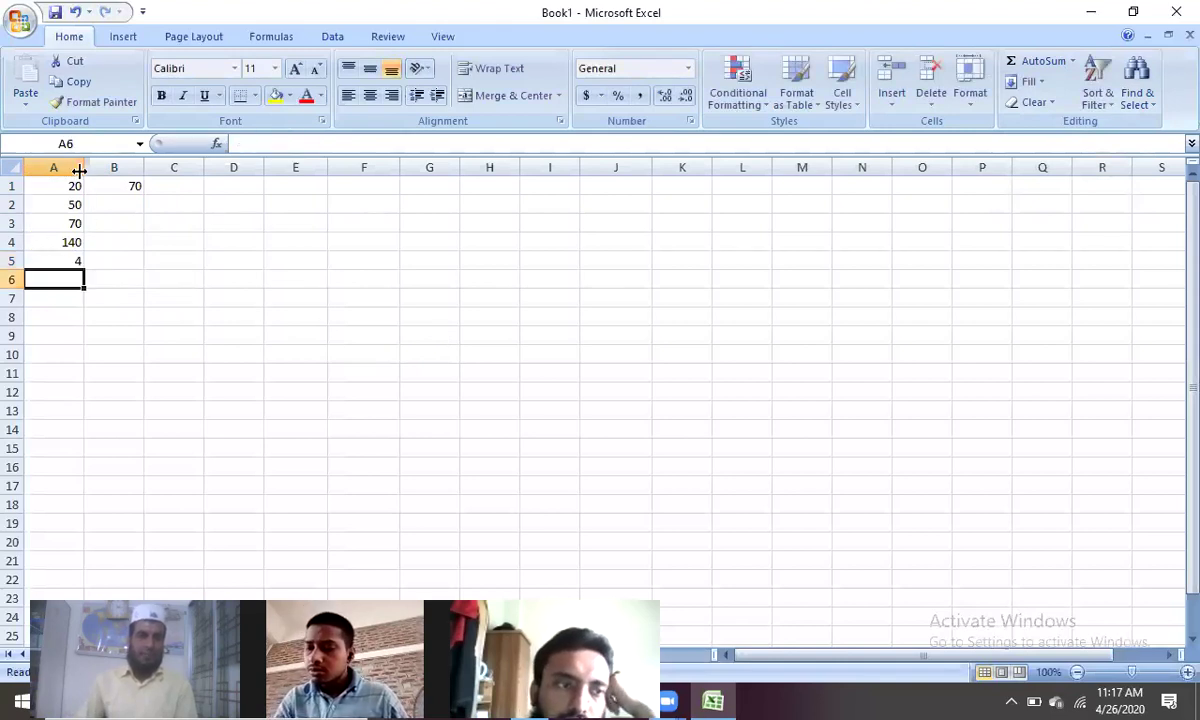
click(78, 262)
Step: Replace the count in A5 with =MAX(A1:A4), showing 140, then clear A5
key(BackSpace)
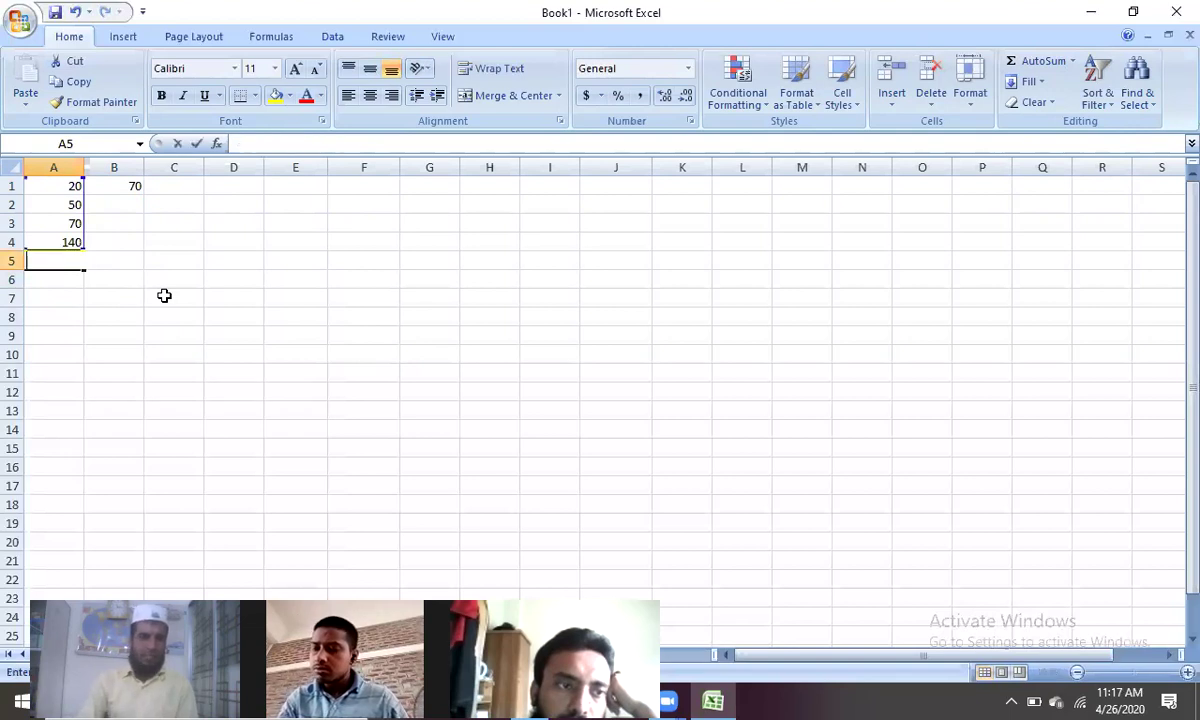
click(147, 280)
click(48, 256)
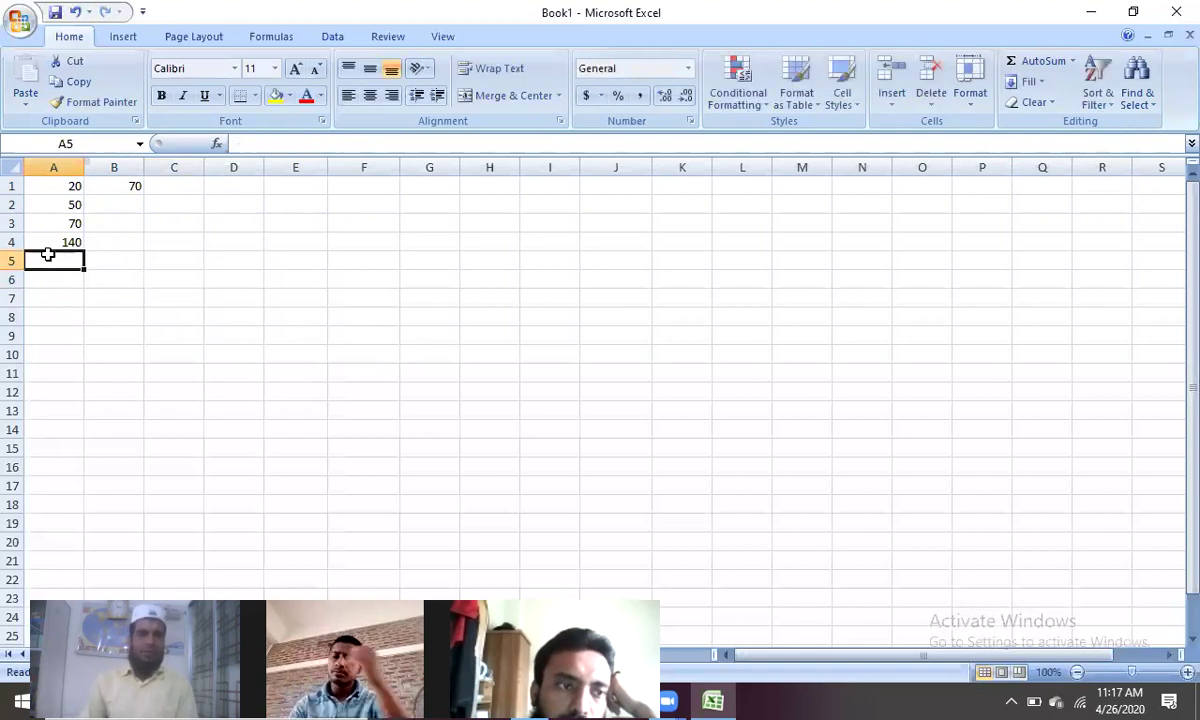
click(1072, 61)
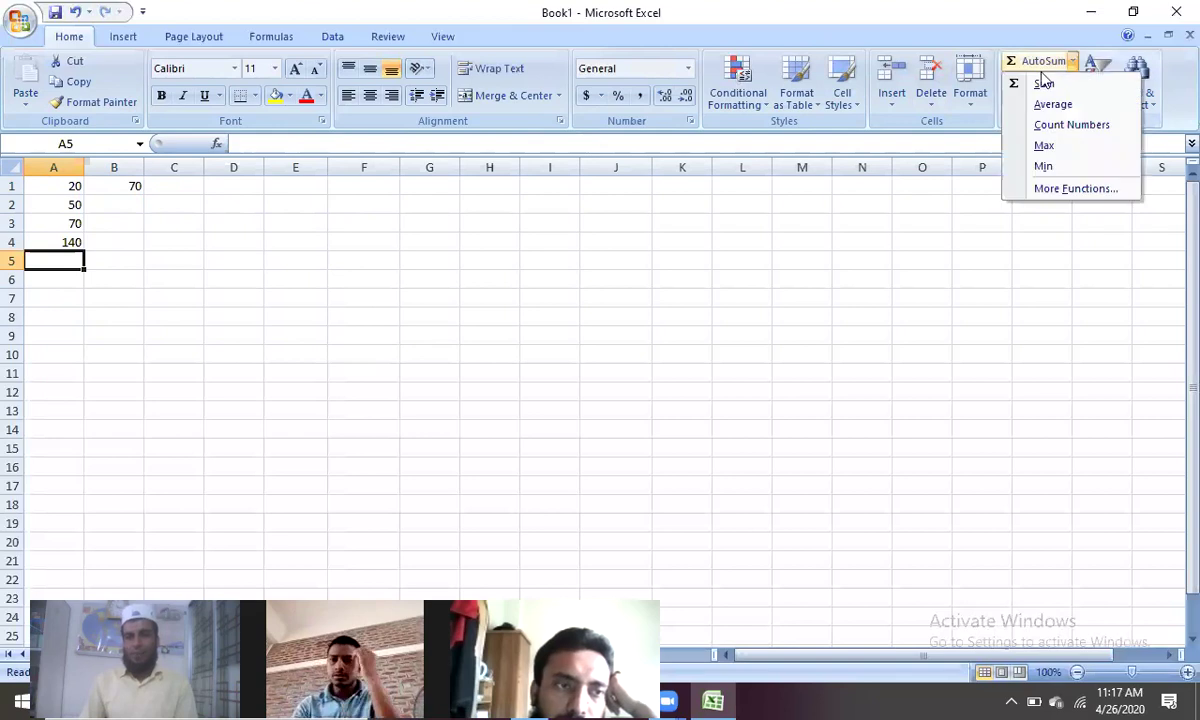
click(1052, 151)
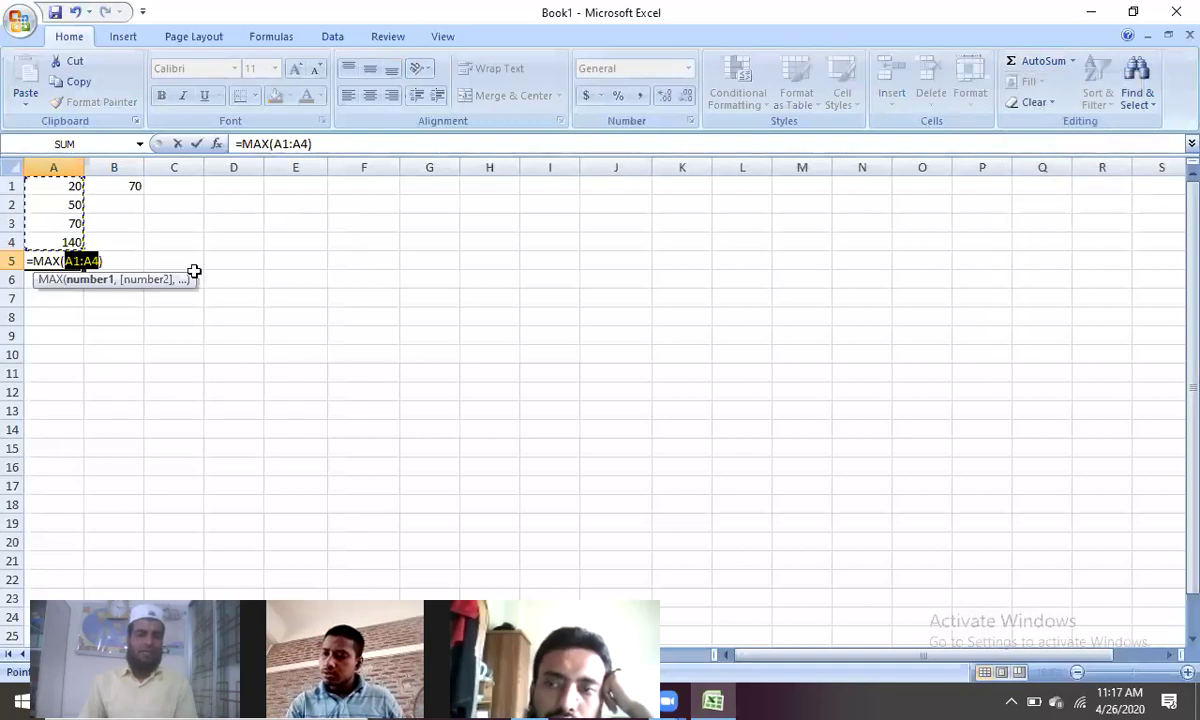
key(Return)
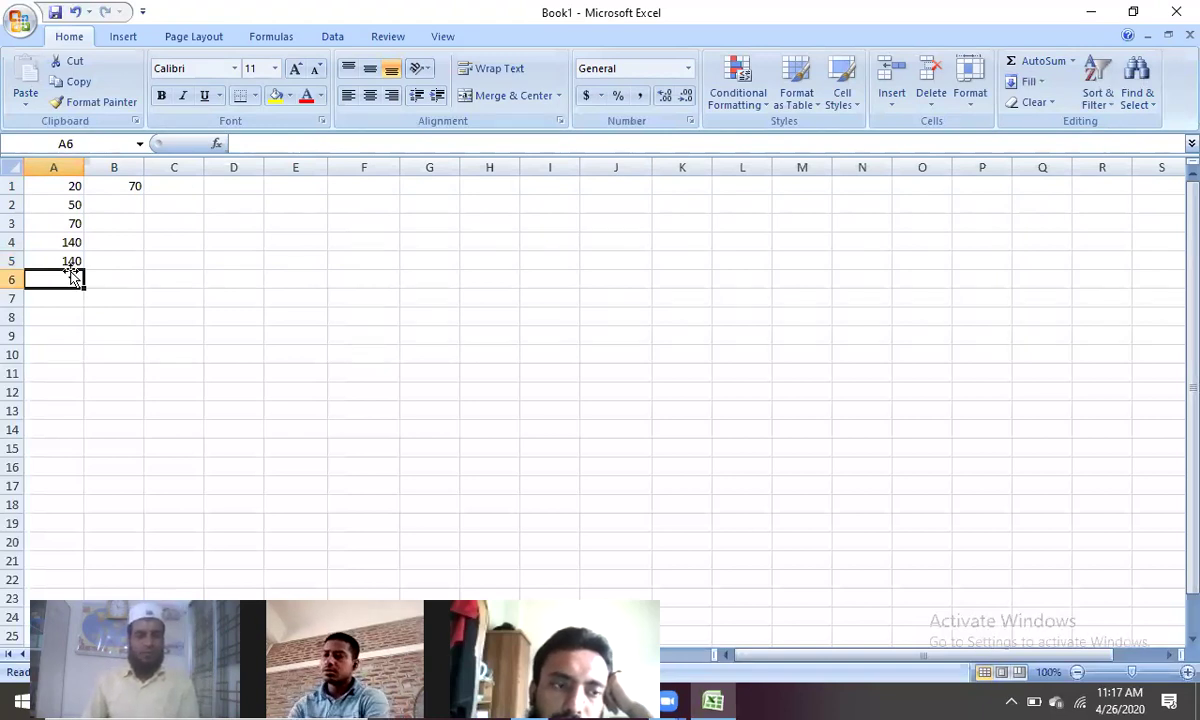
key(Up)
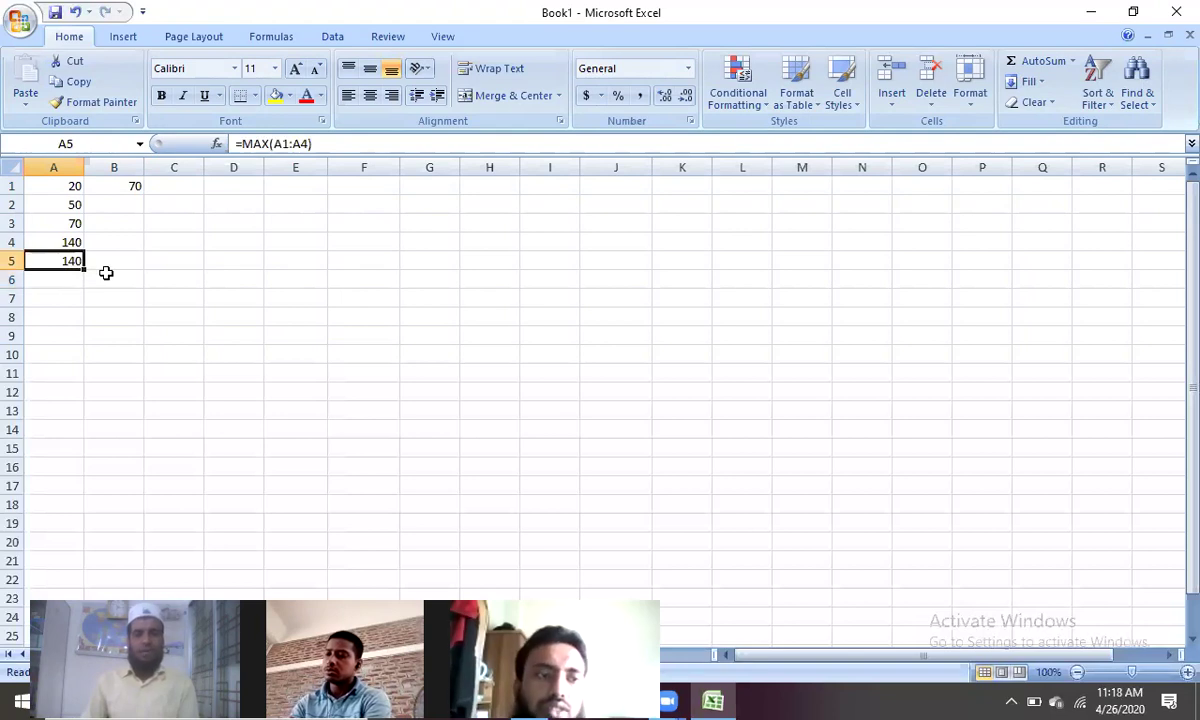
key(Delete)
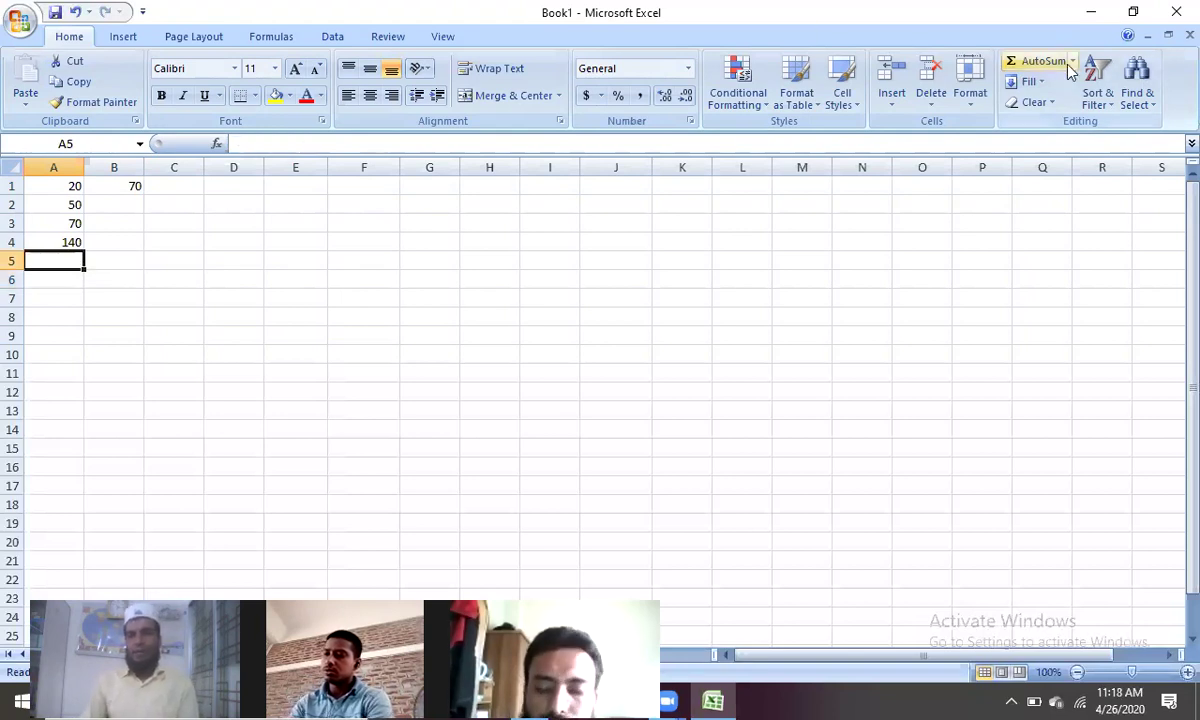
Step: Enter =MIN(A1:A4) in A5 from the AutoSum list, showing 20
click(1072, 61)
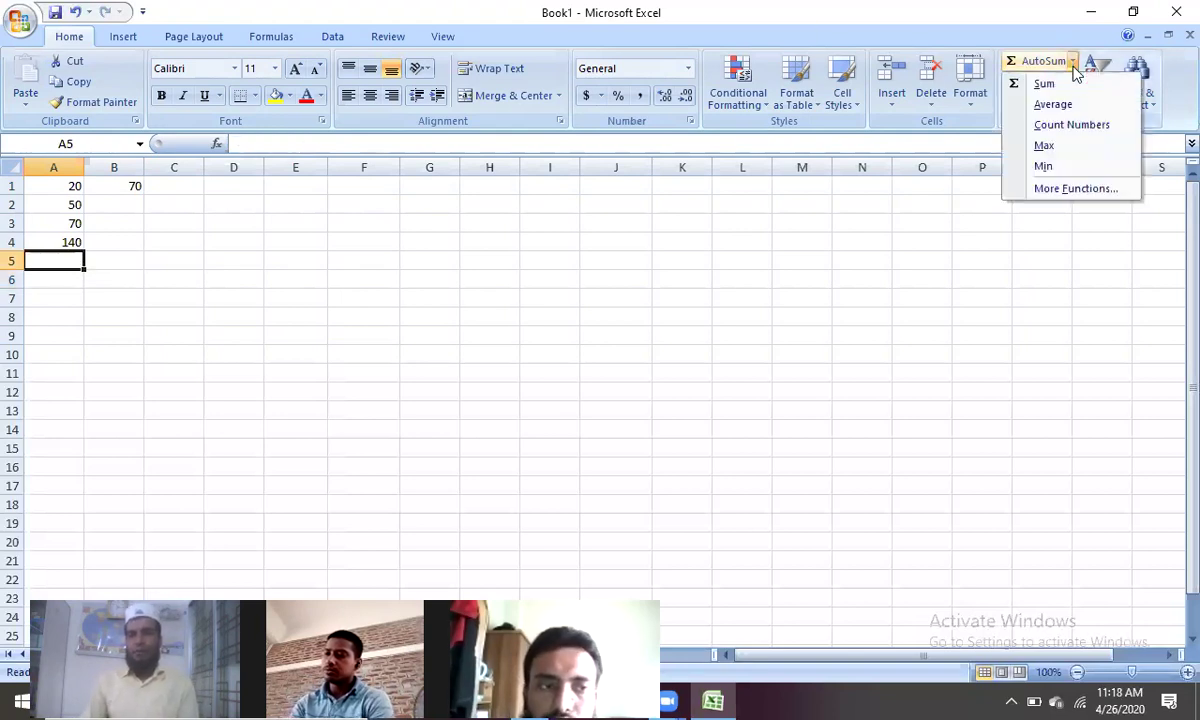
click(1047, 167)
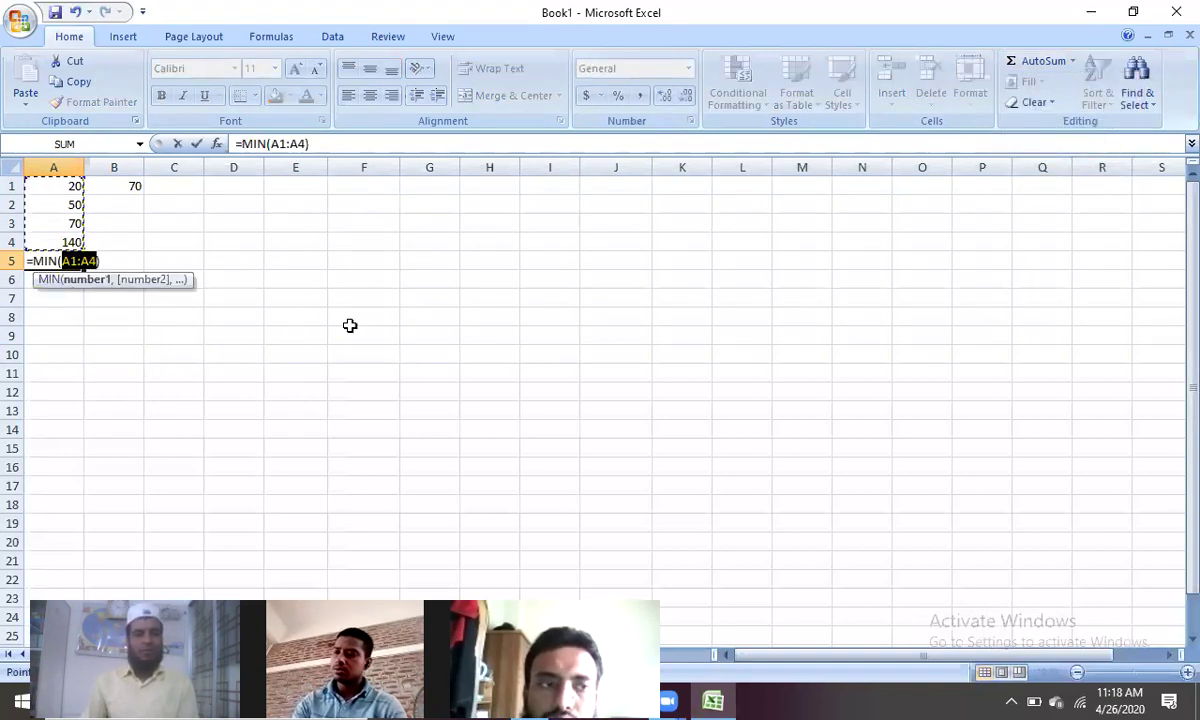
key(Return)
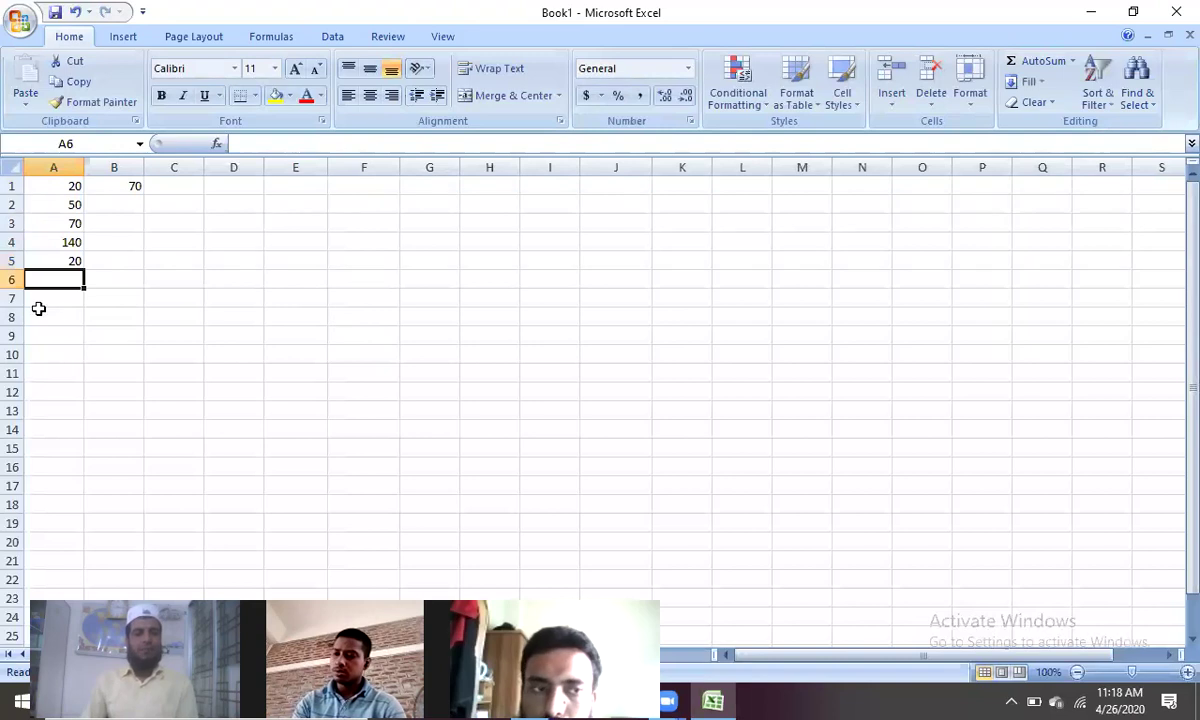
click(73, 260)
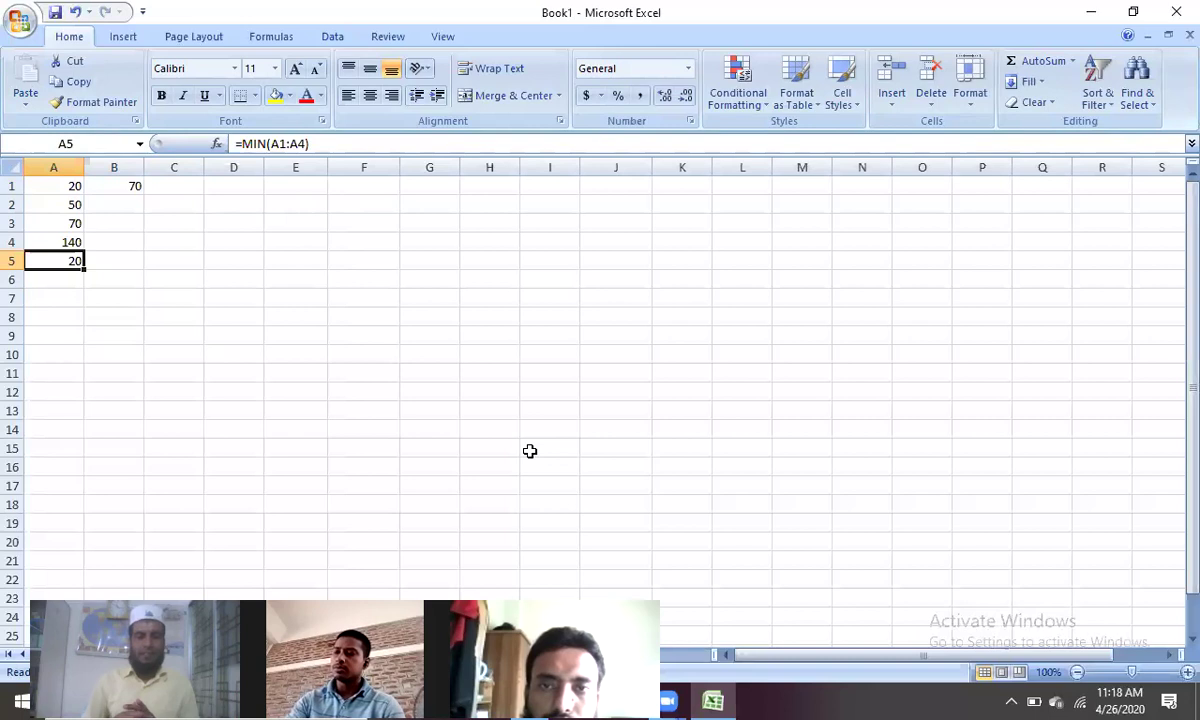
Step: Delete all practice numbers and formulas in columns A and B, leaving the worksheet empty
click(215, 327)
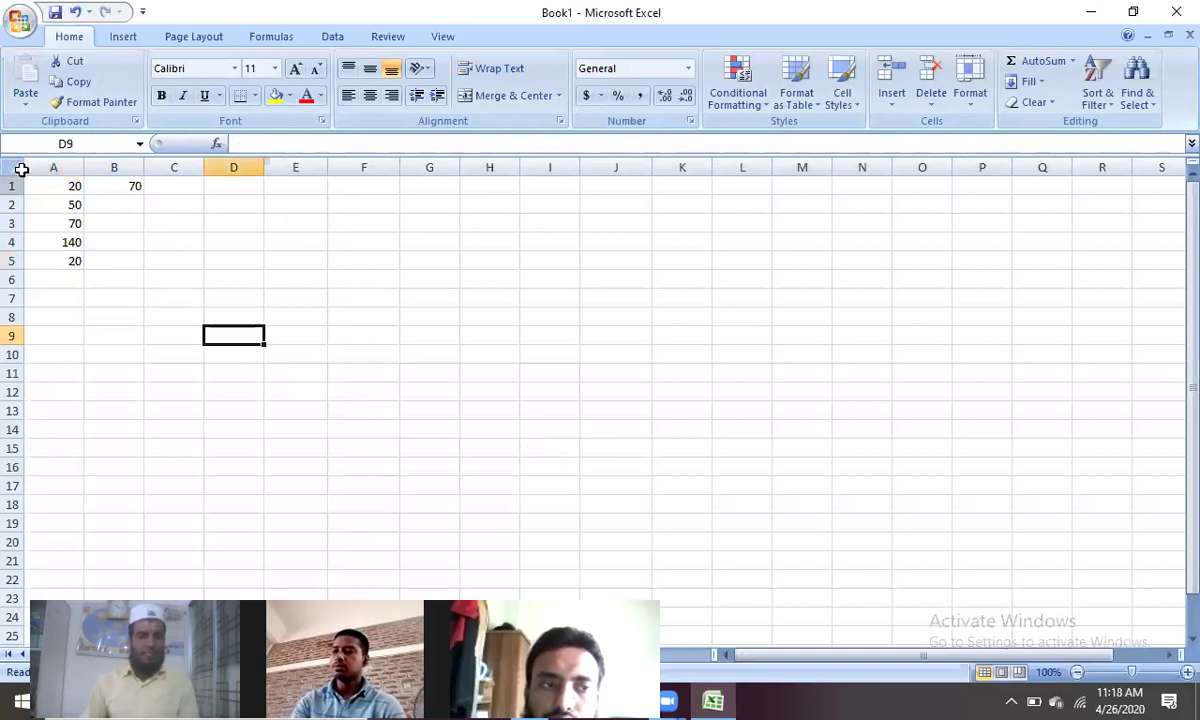
drag(56, 185, 126, 291)
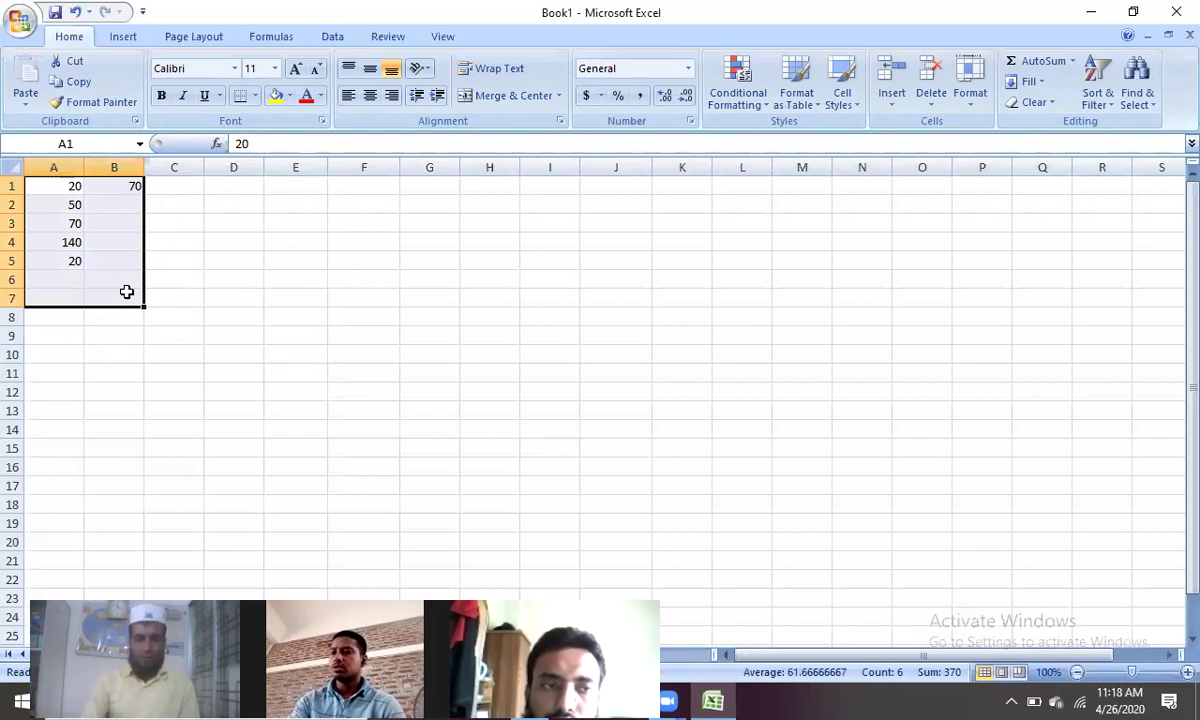
key(BackSpace)
click(281, 307)
drag(40, 185, 117, 262)
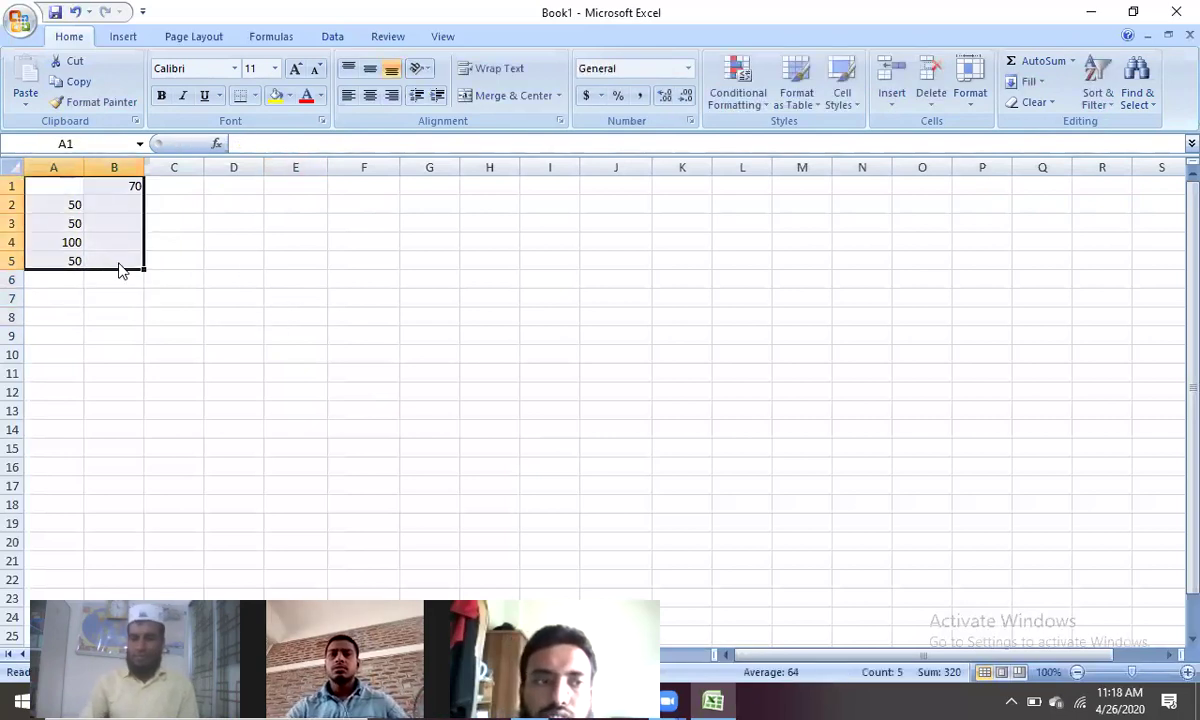
key(Delete)
click(276, 308)
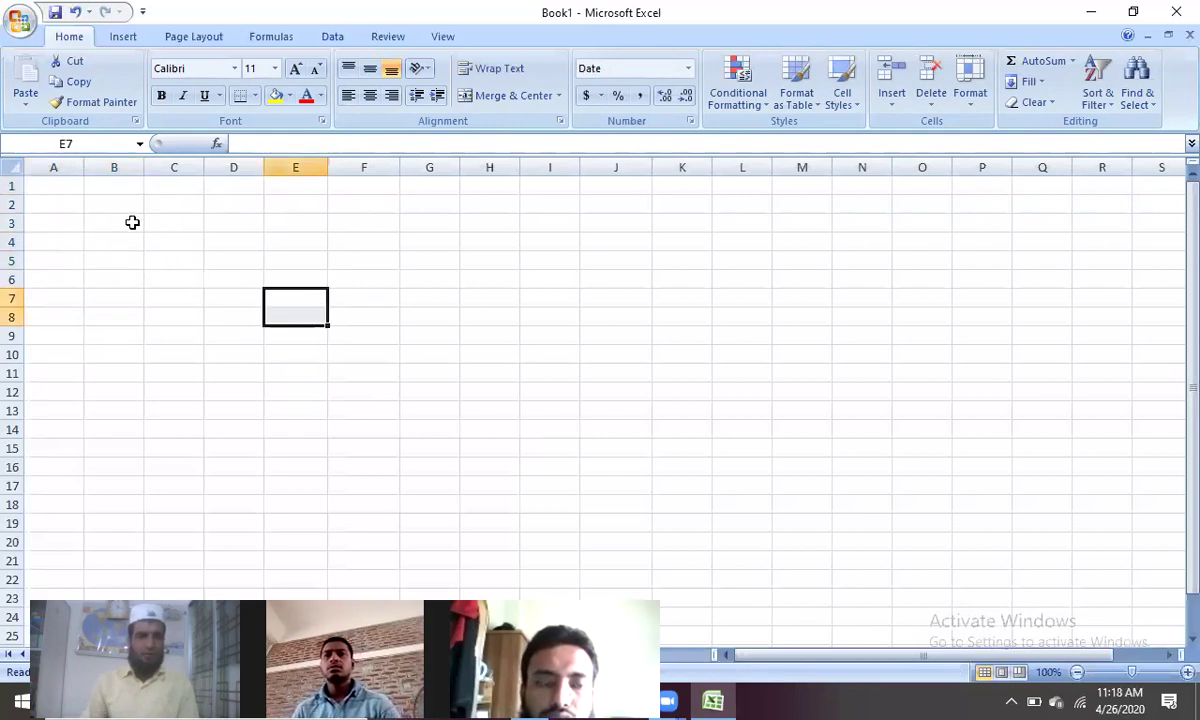
click(47, 185)
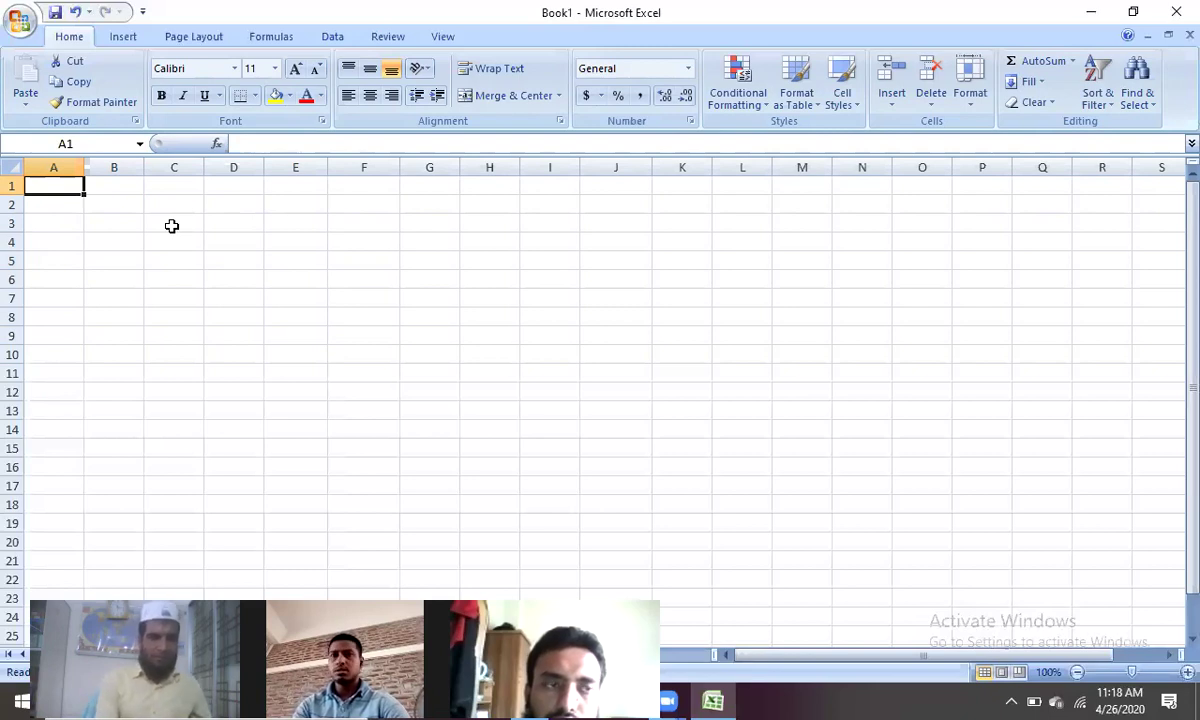
Step: Enter the AC NO header in A1 and fill account numbers 101 through 111 down A2:A12
text(A)
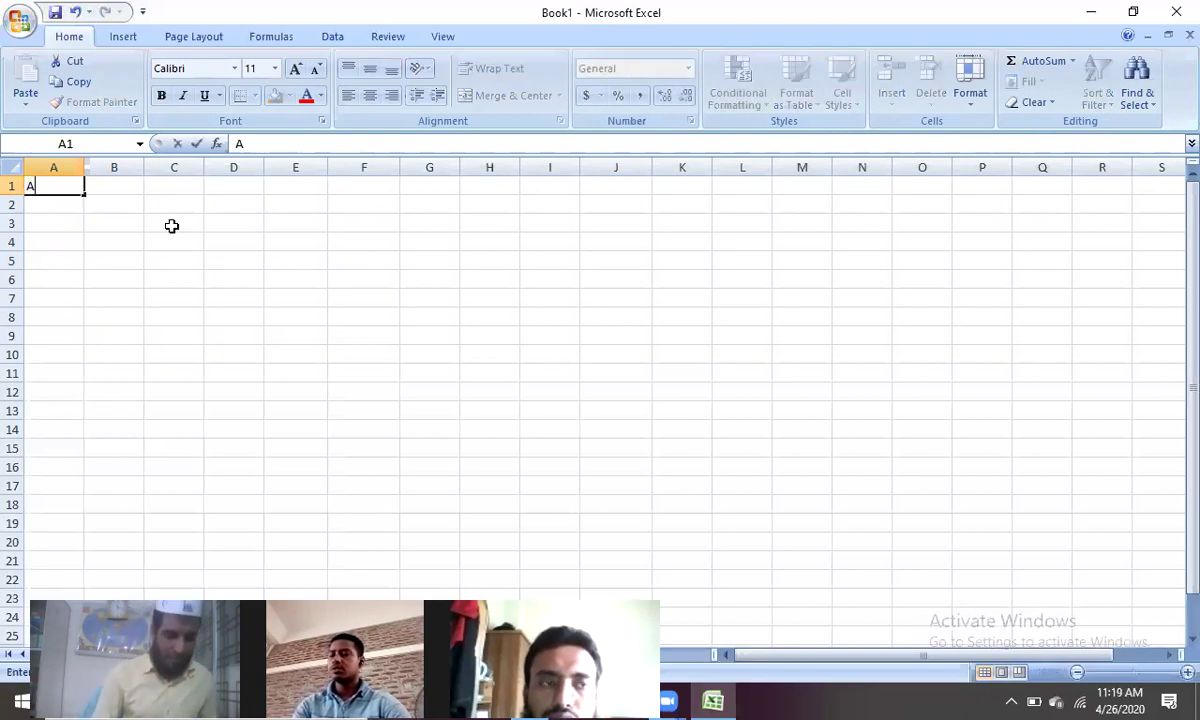
text(C)
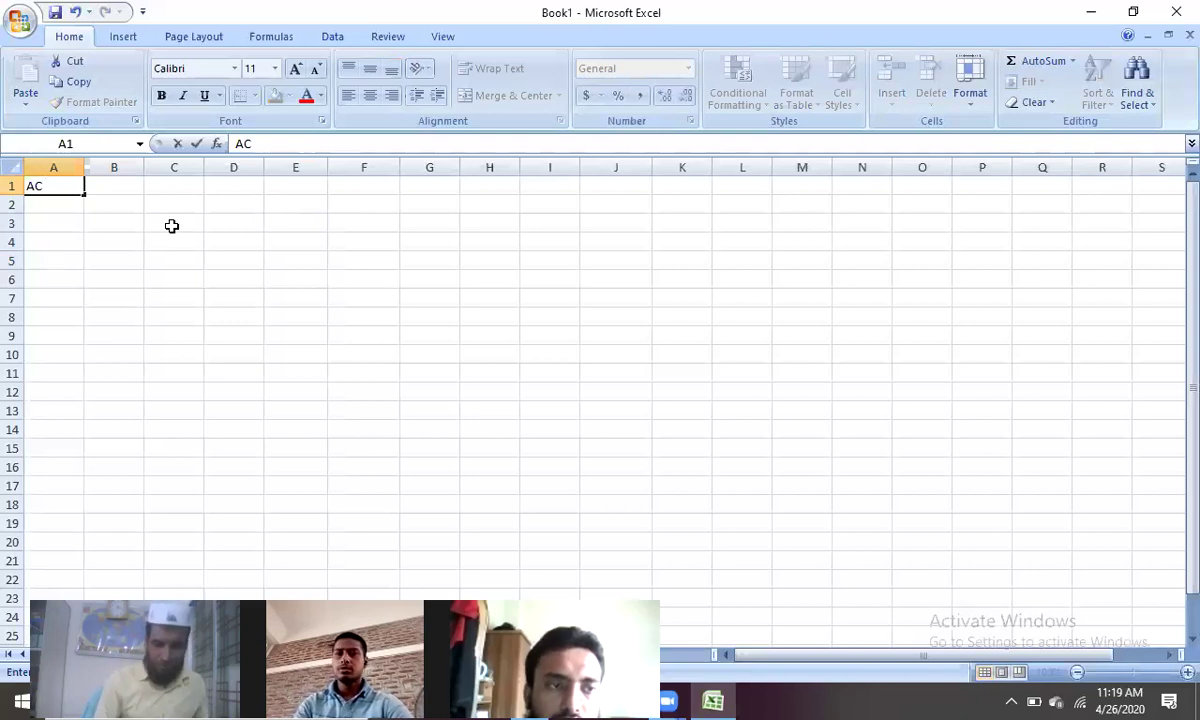
text( NO)
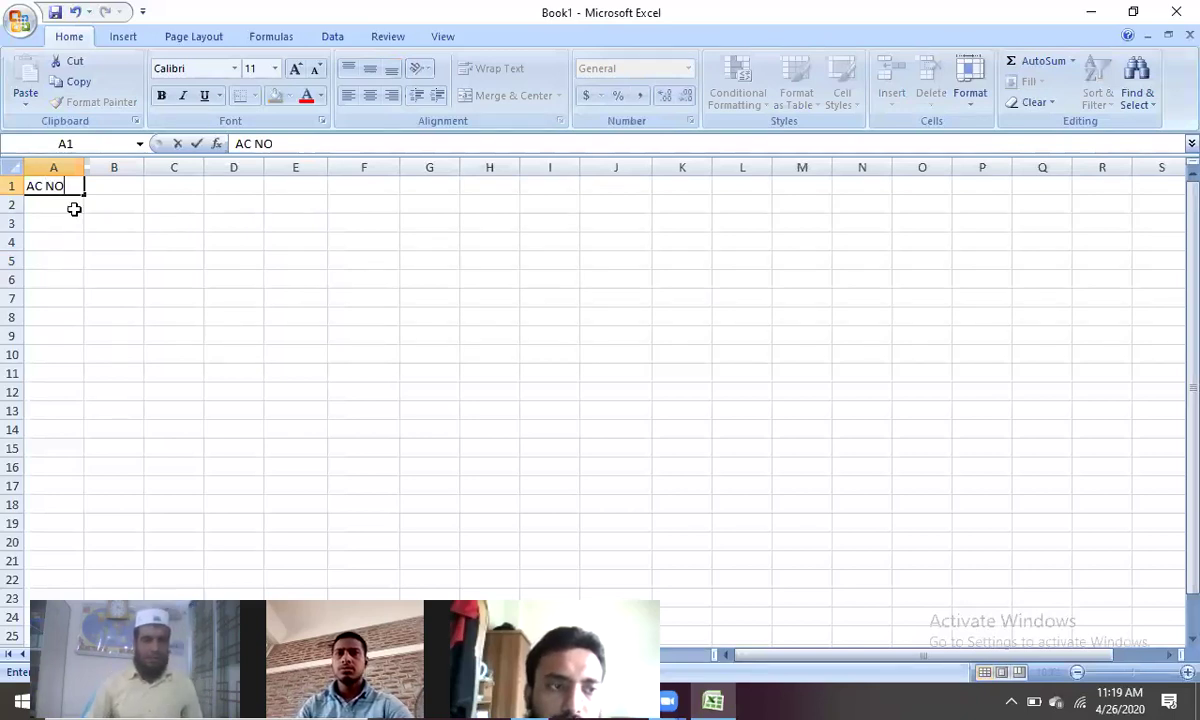
click(60, 200)
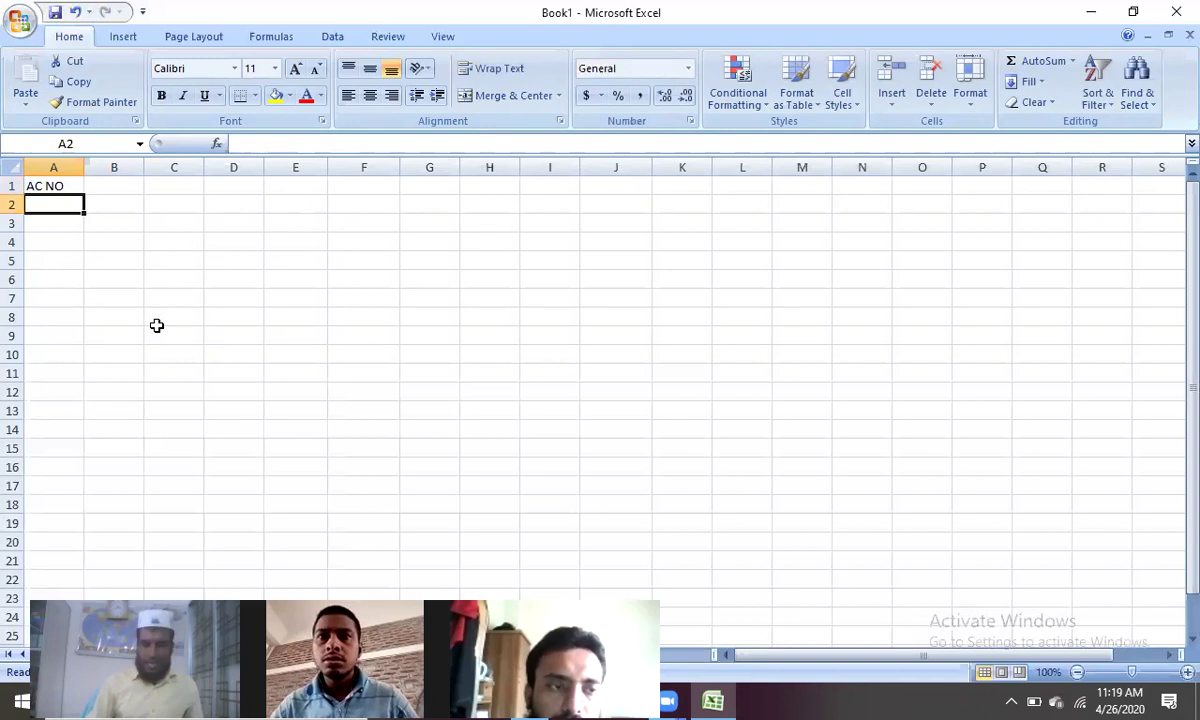
text(101)
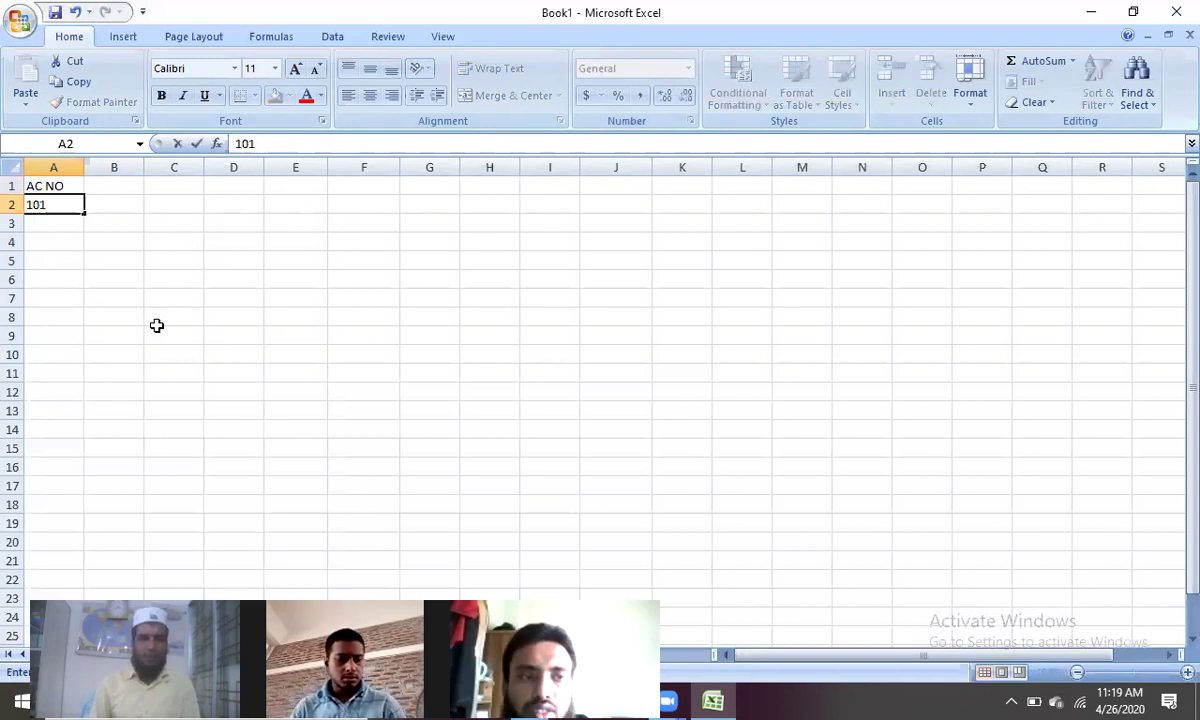
key(Return)
text(102)
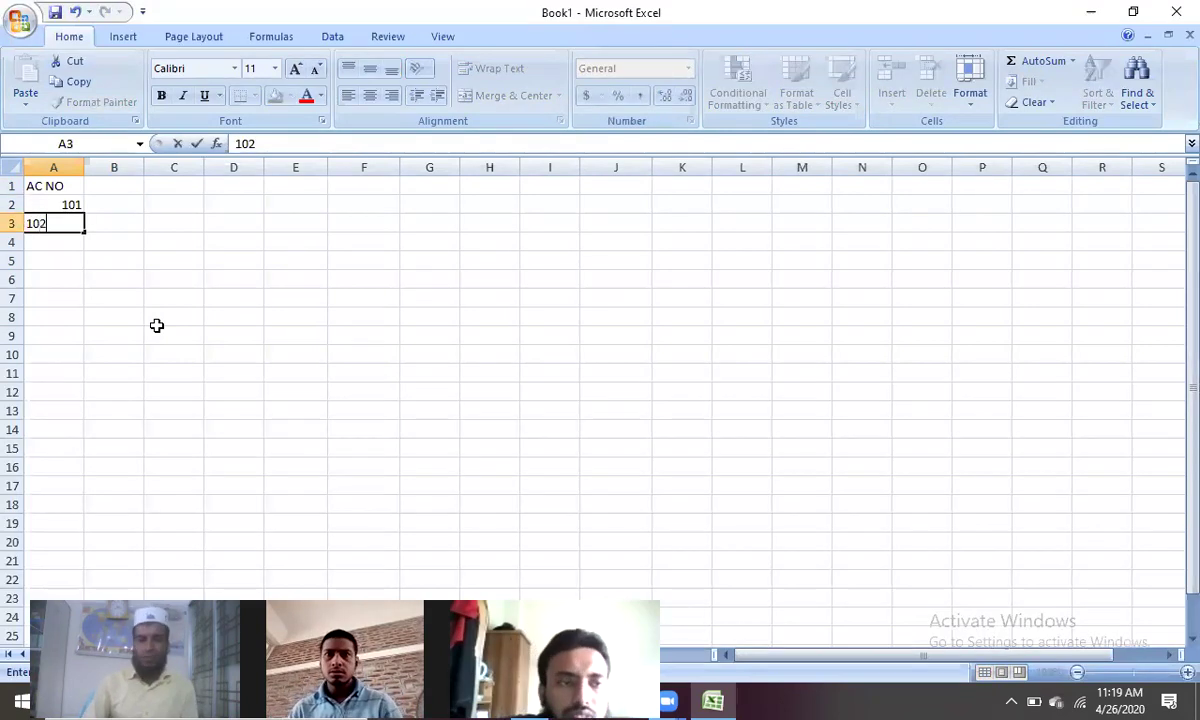
click(44, 259)
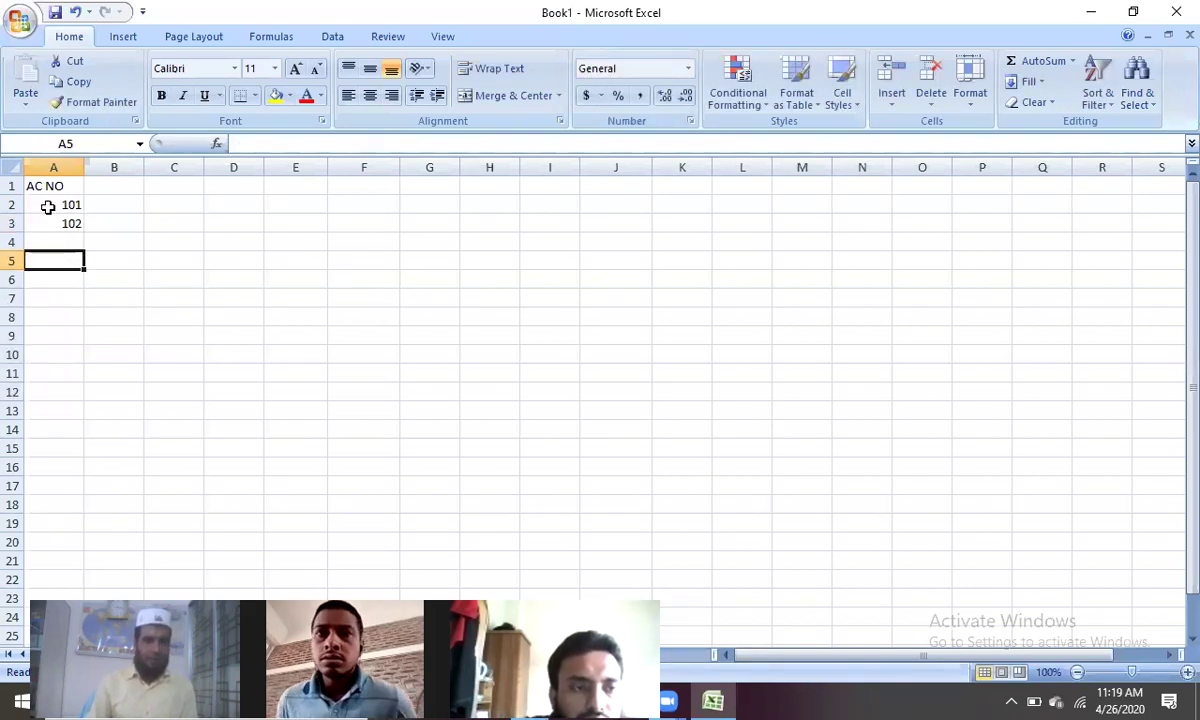
drag(48, 204, 55, 223)
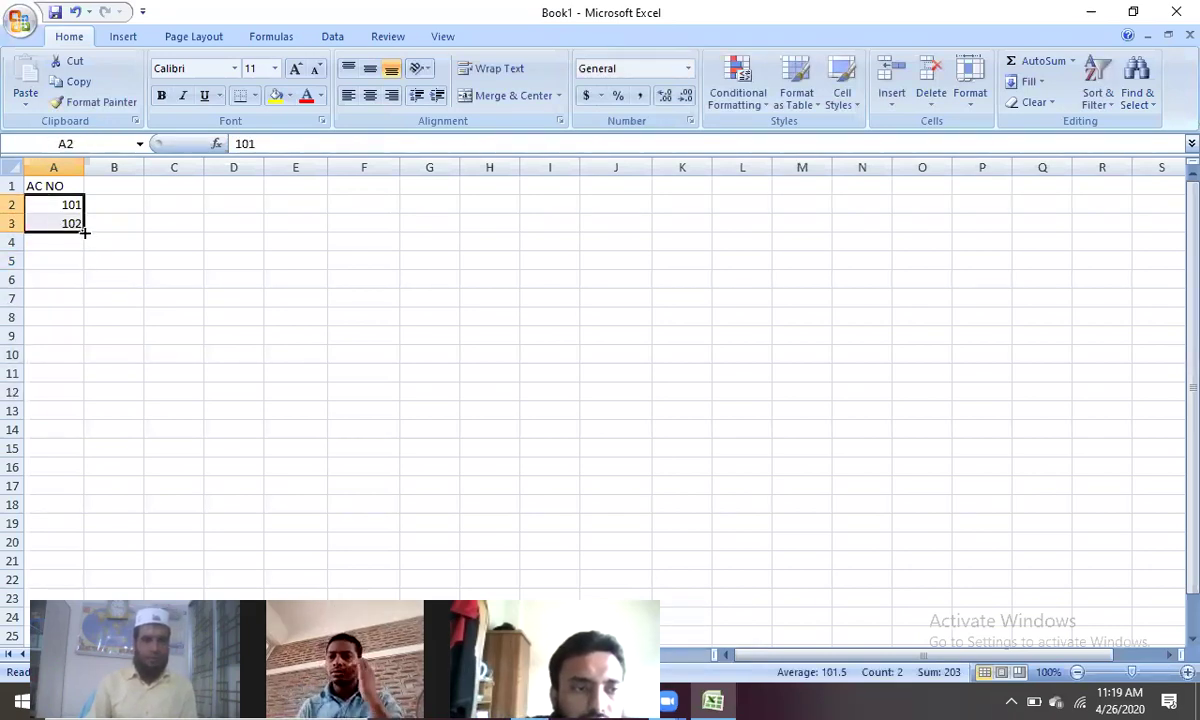
drag(85, 232, 117, 404)
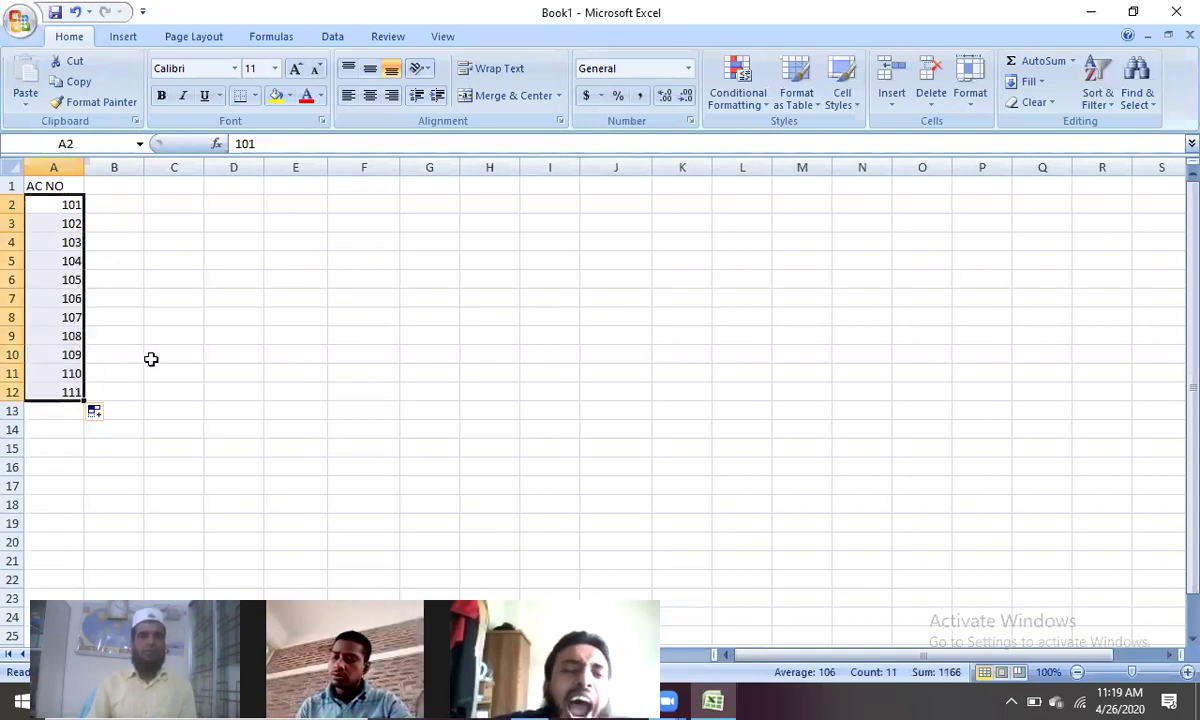
click(113, 186)
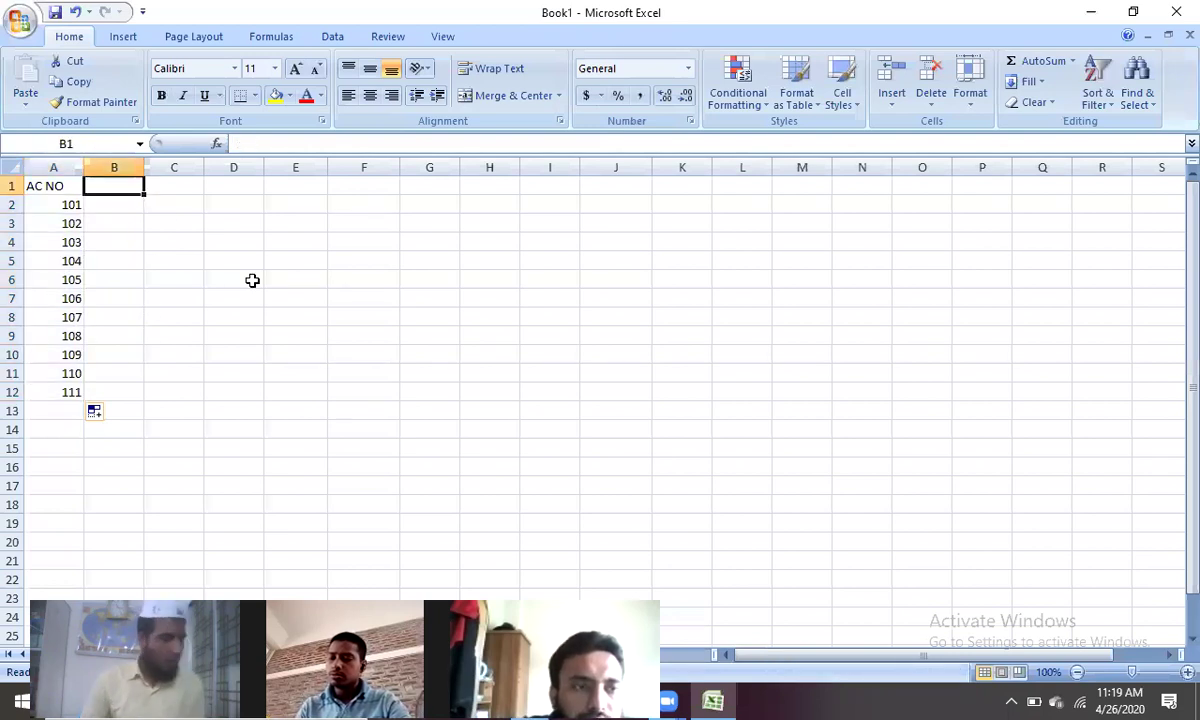
Step: Enter the DEPOSIT header in B1 with deposits 120000 and 130000 below it
text(DE)
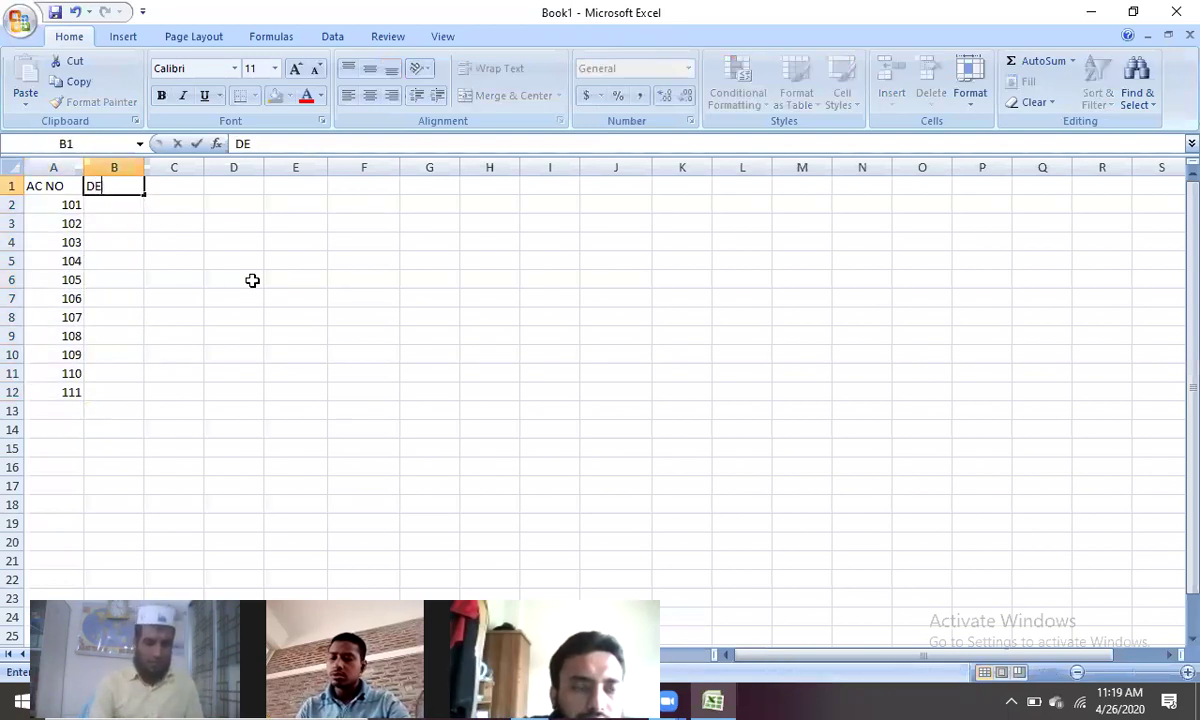
text(POSIT)
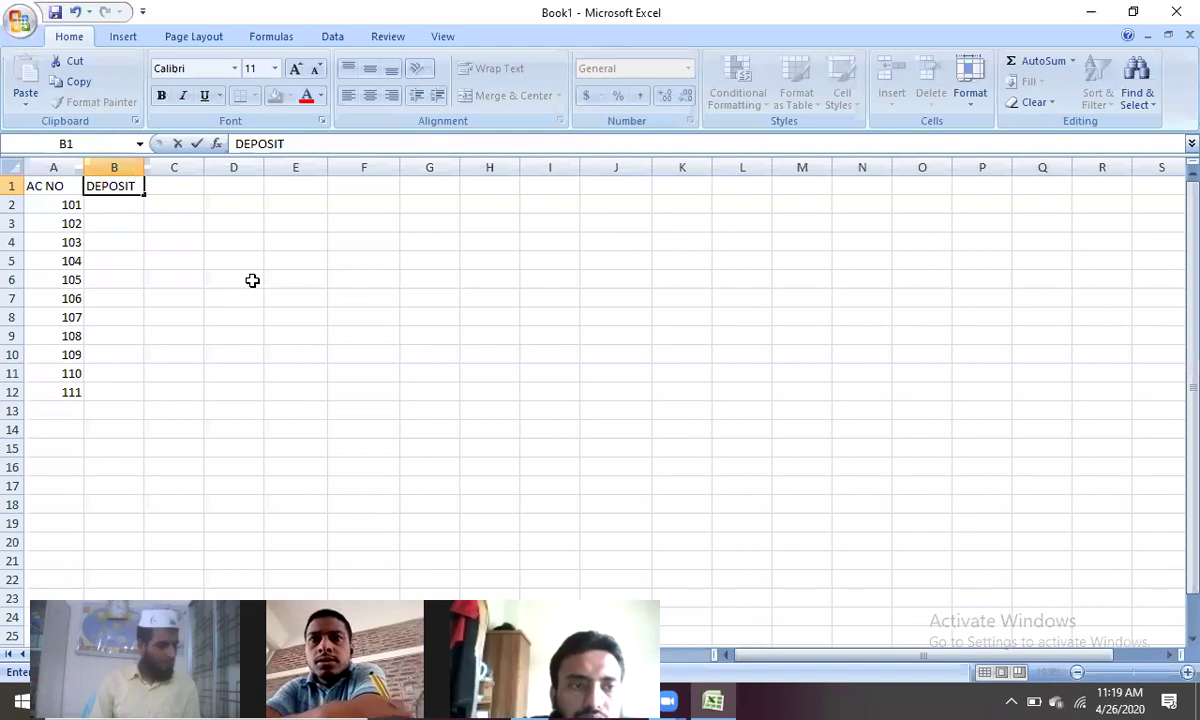
click(112, 205)
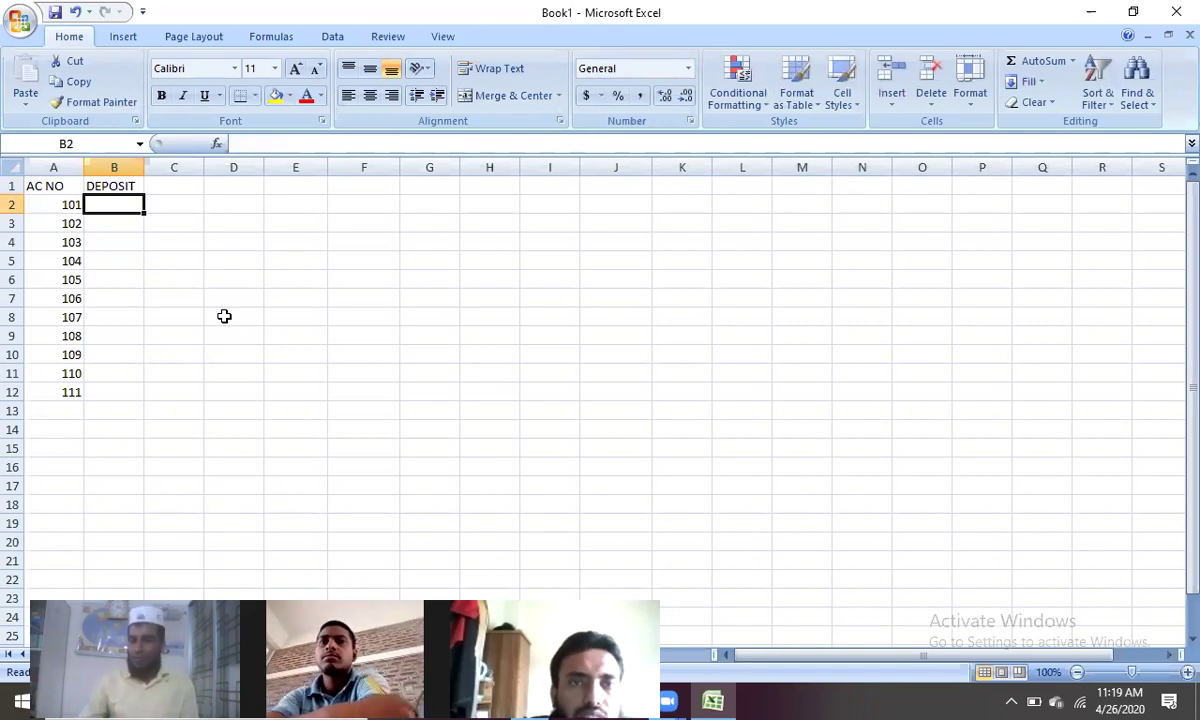
text(120000)
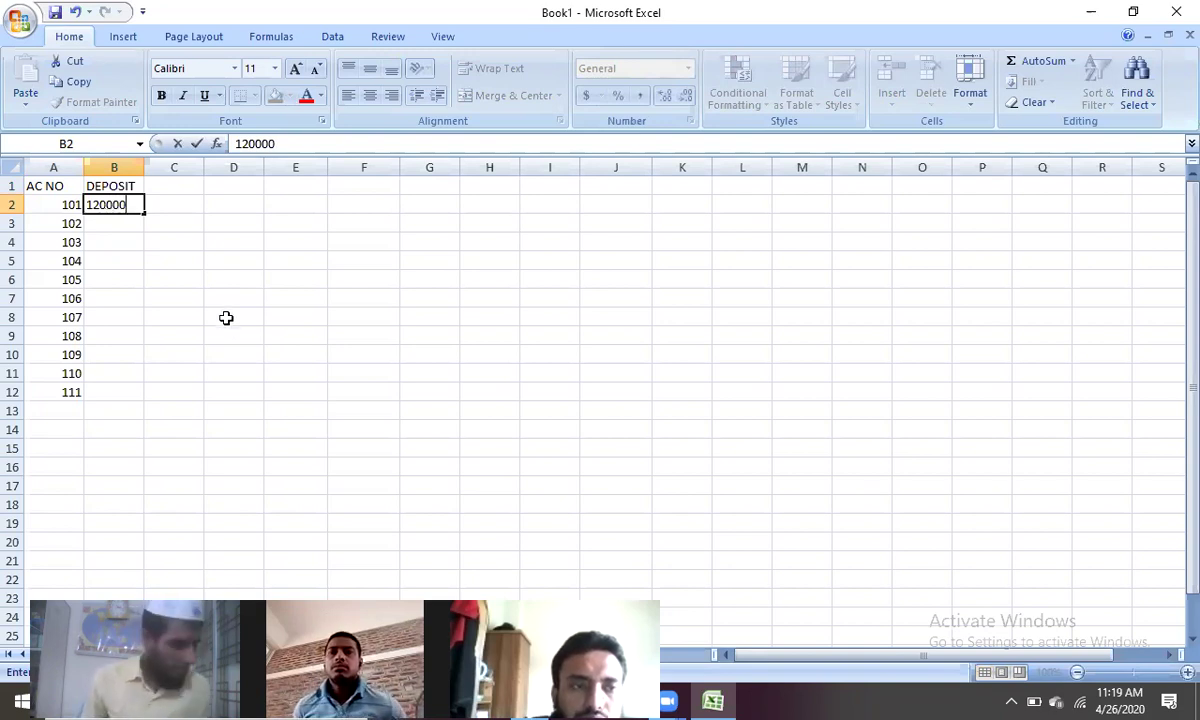
click(113, 219)
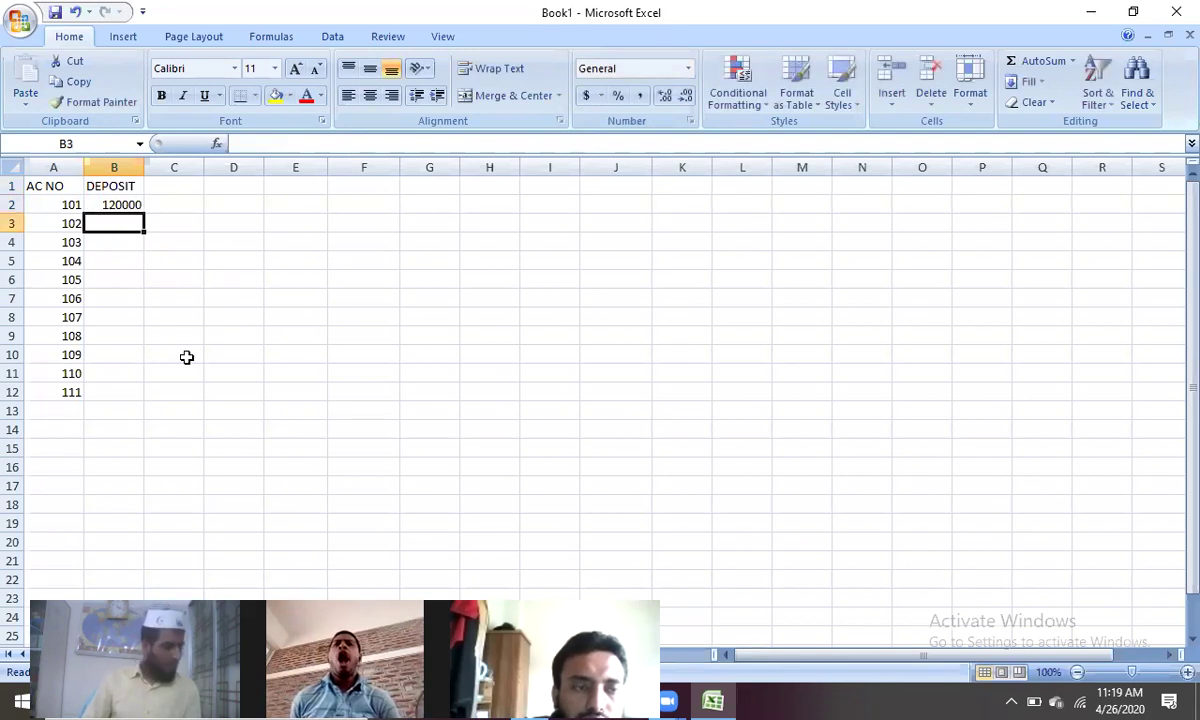
text(13)
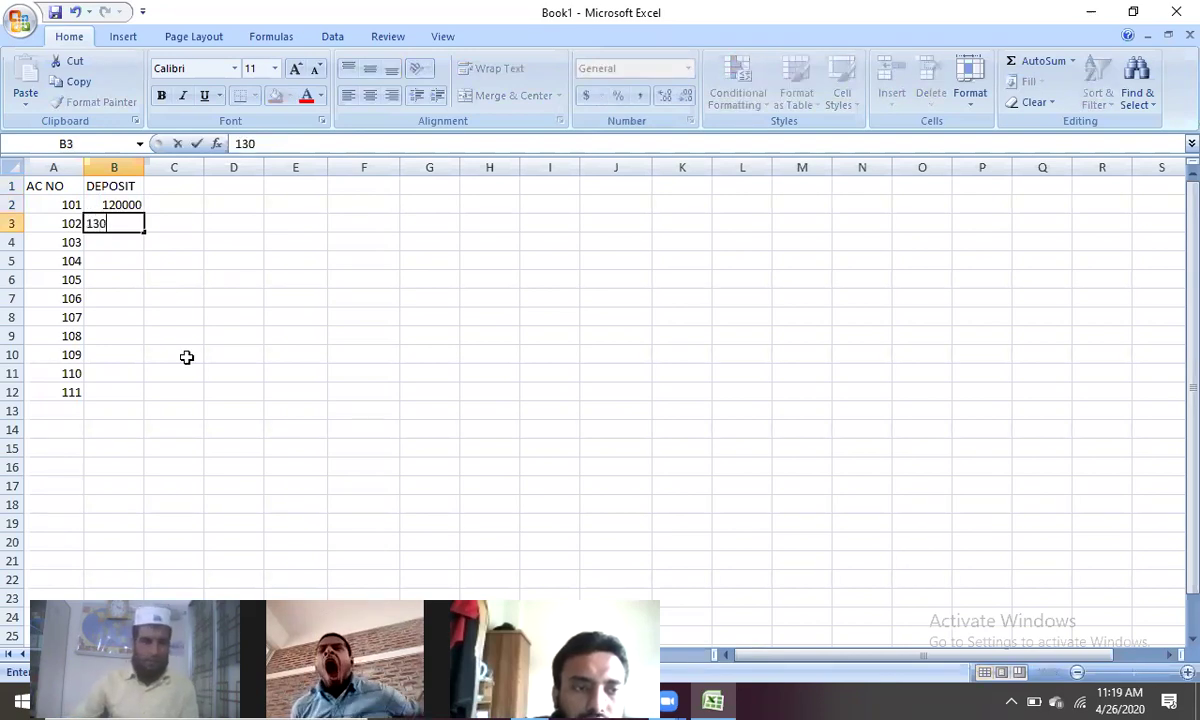
text(000)
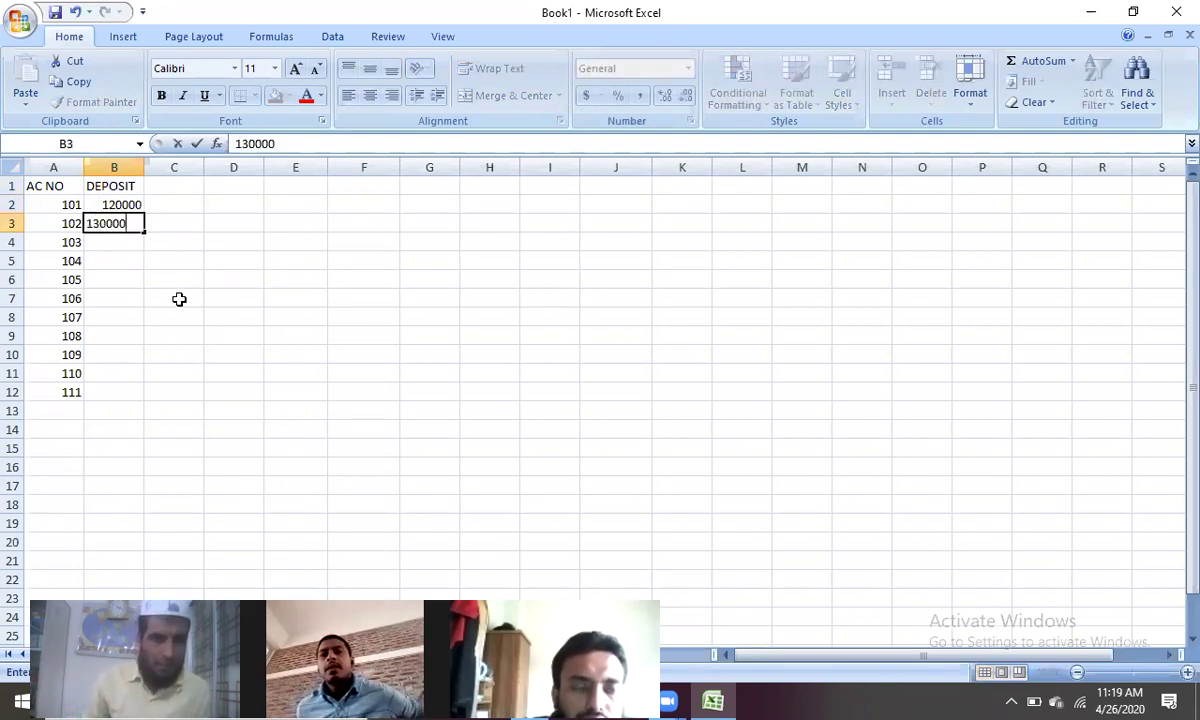
click(177, 298)
Step: Fill the deposits down to B12, stepping by 10000 up to 220000
drag(107, 206, 120, 226)
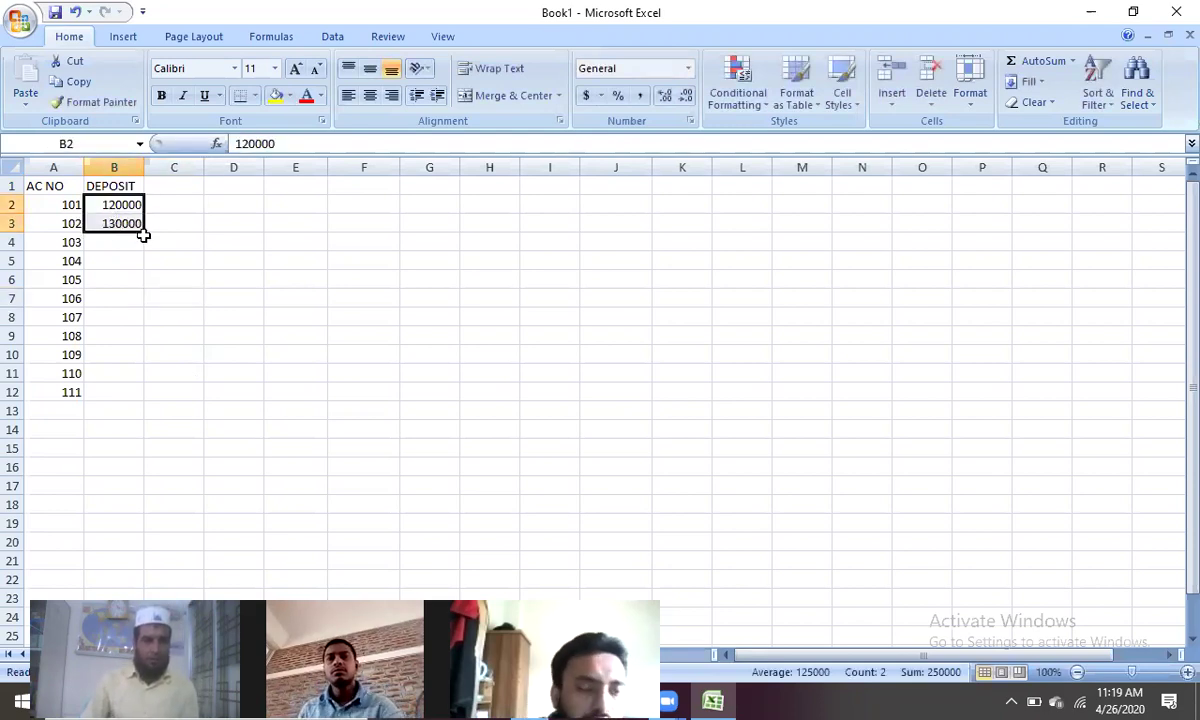
drag(145, 232, 152, 398)
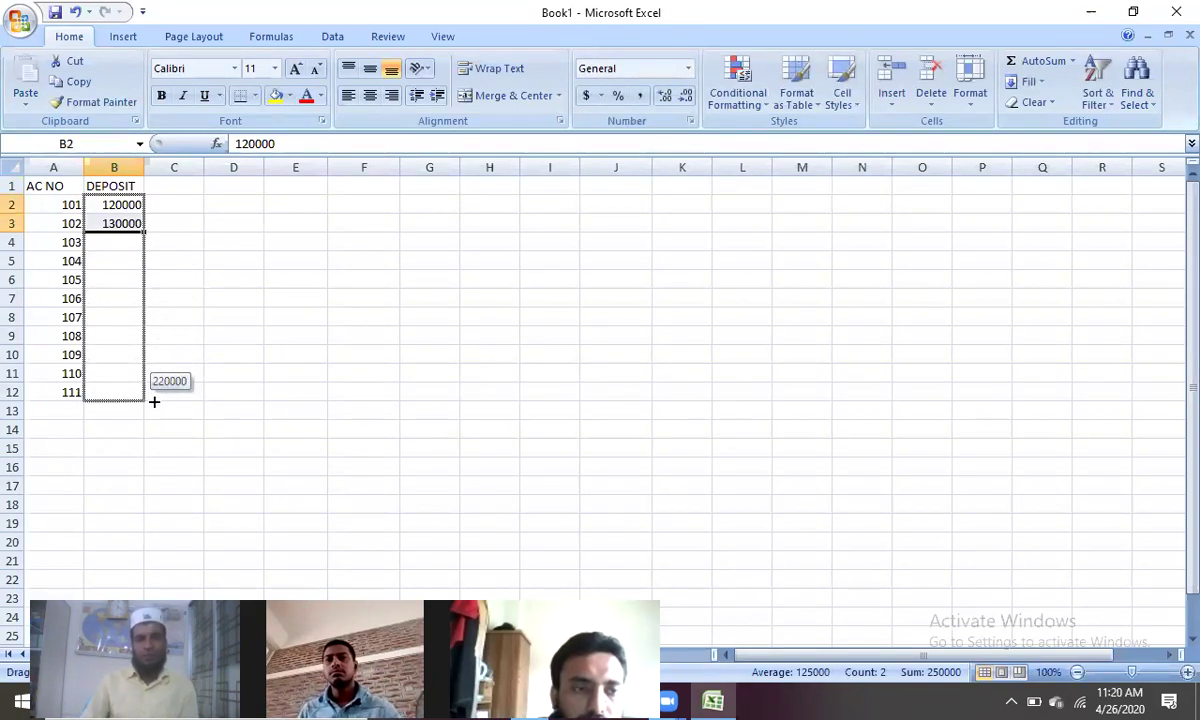
drag(154, 401, 156, 402)
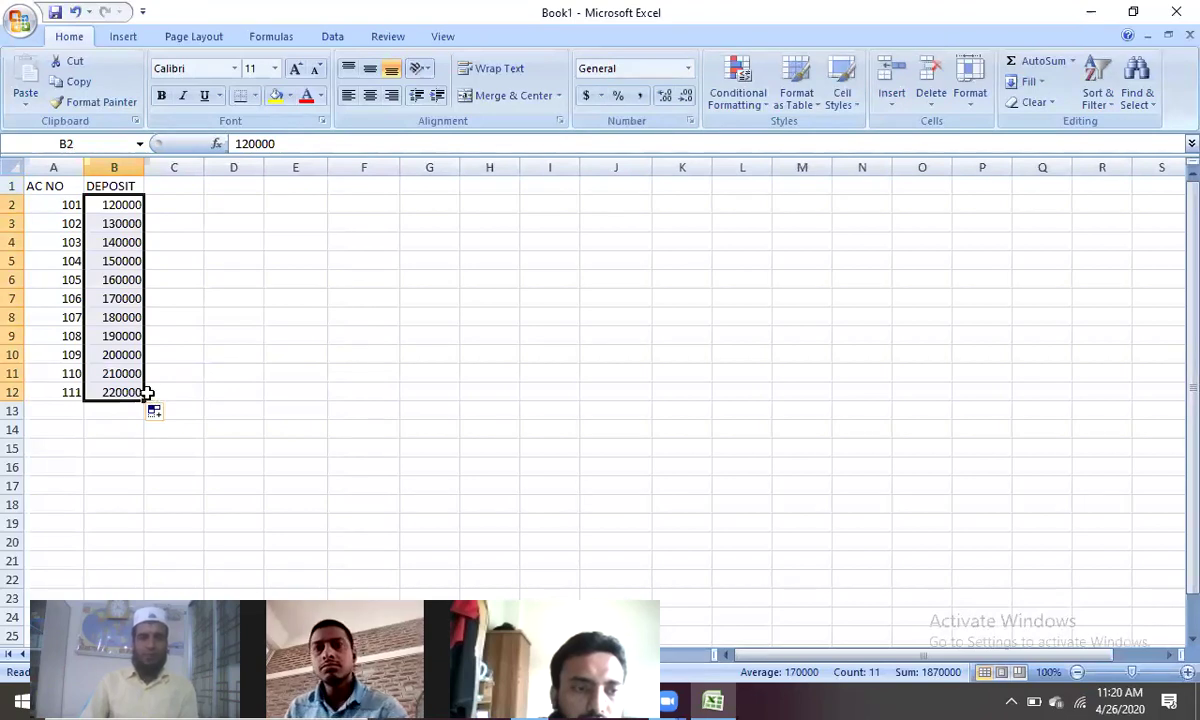
click(164, 187)
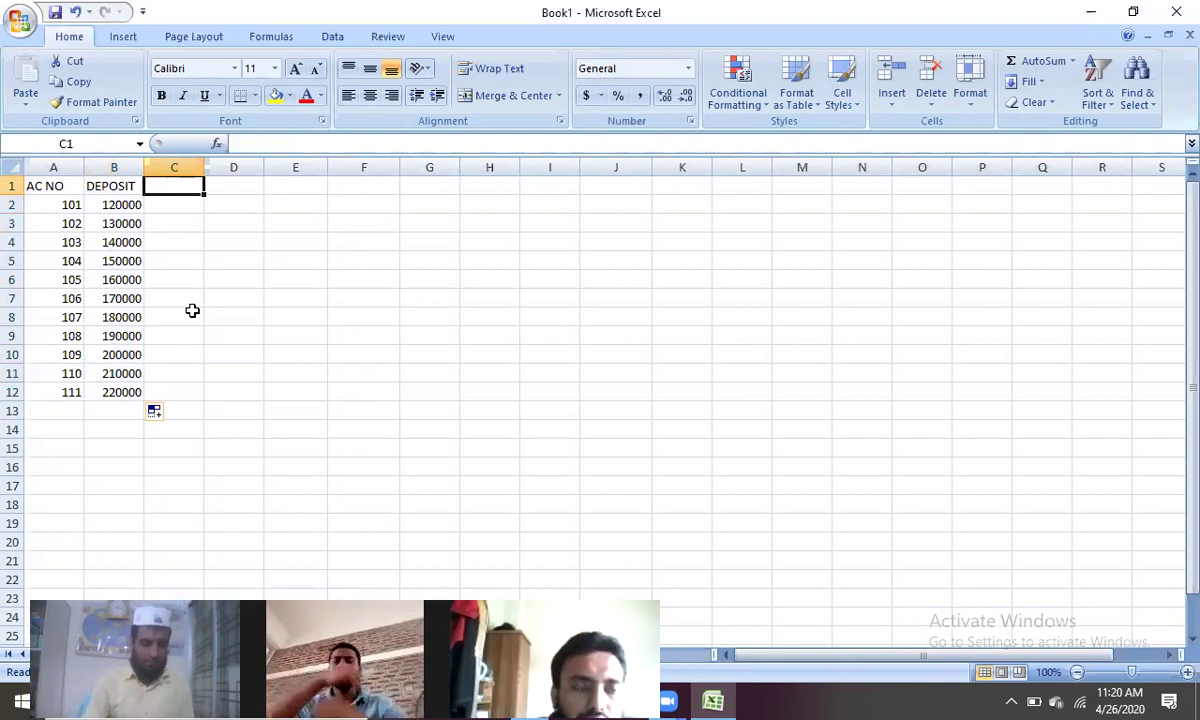
Step: Enter the INTEREST header in C1 and an 8% rate for account 101 in C2
text(IN)
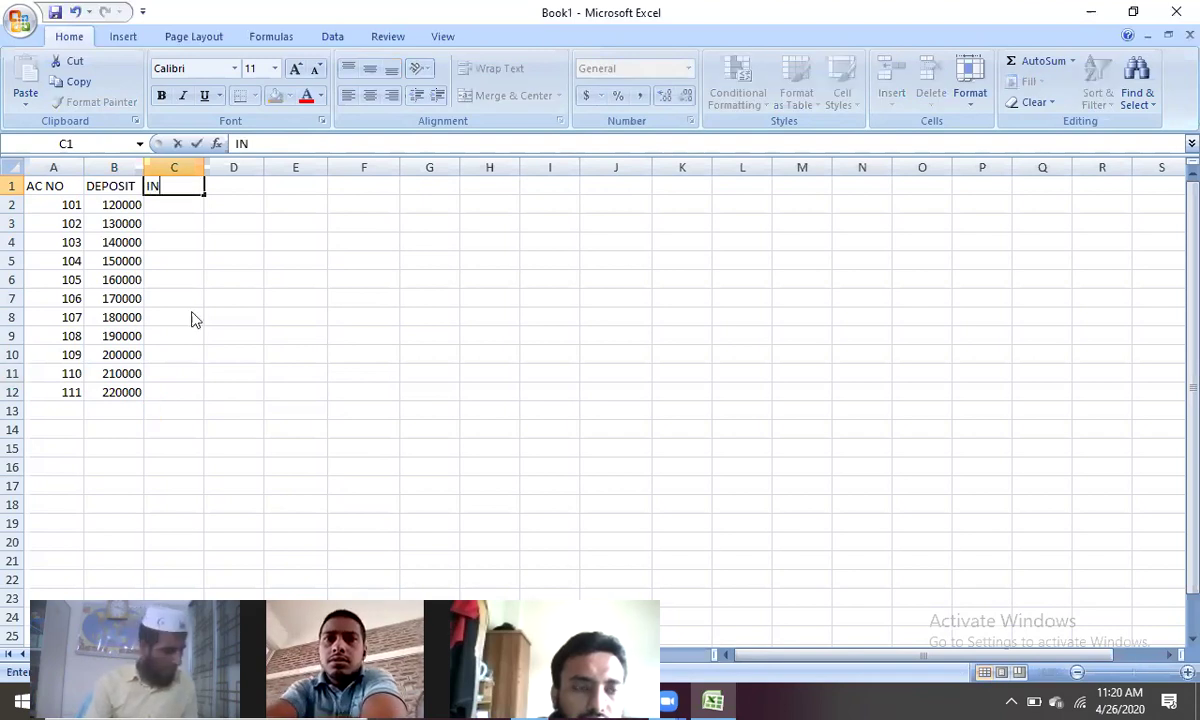
text(TERE)
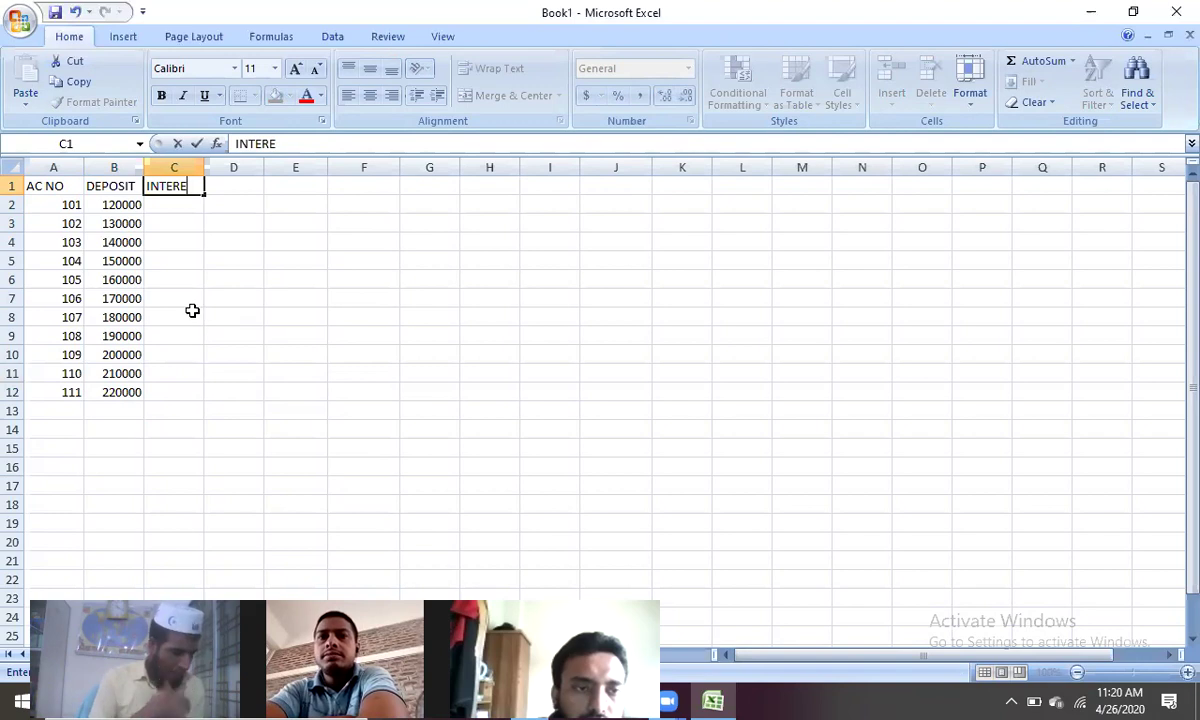
text(ST)
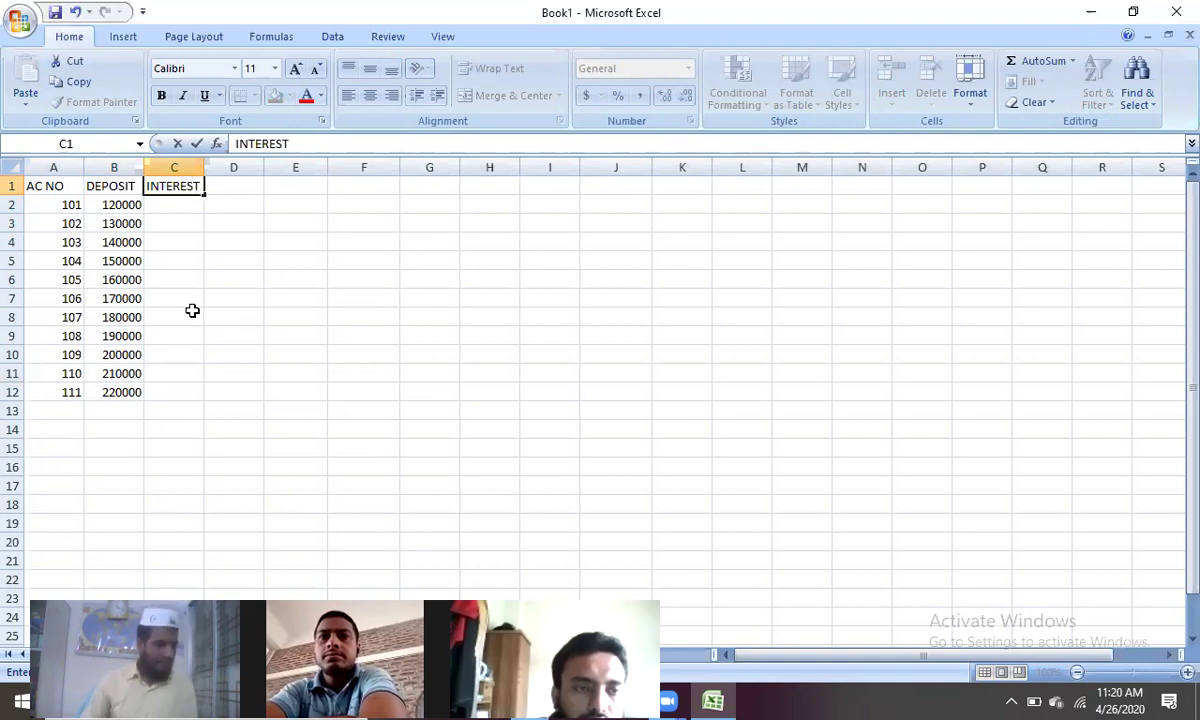
key(Return)
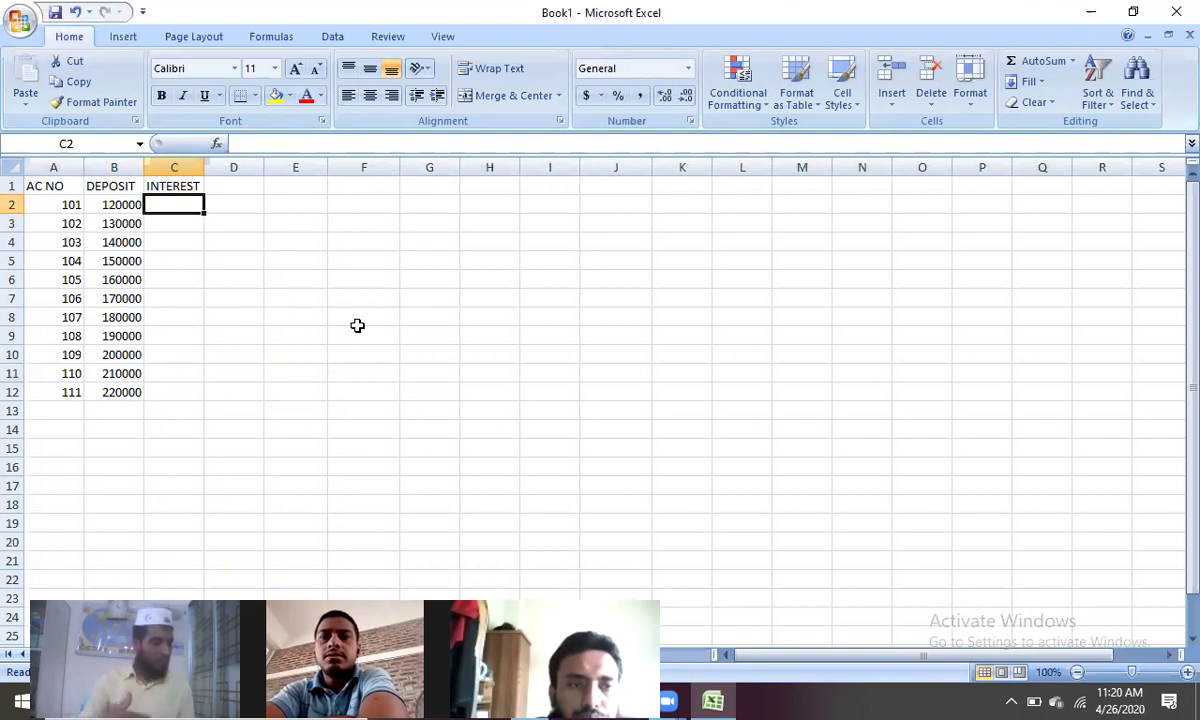
text(8)
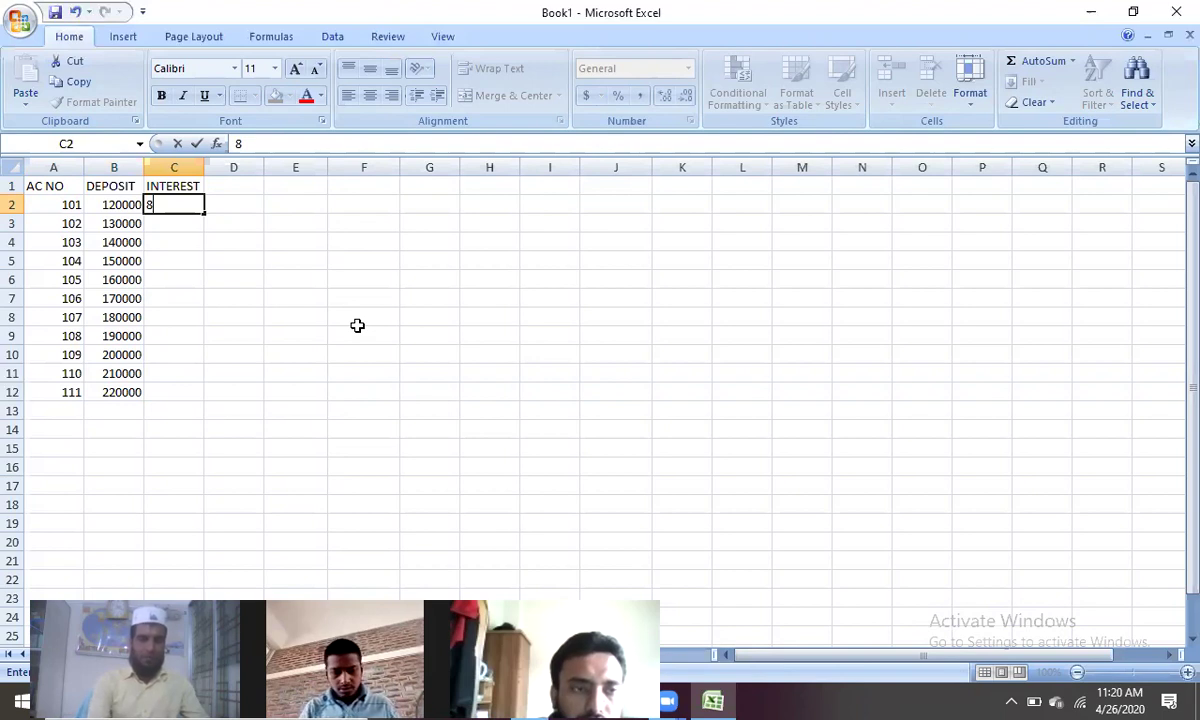
text(%)
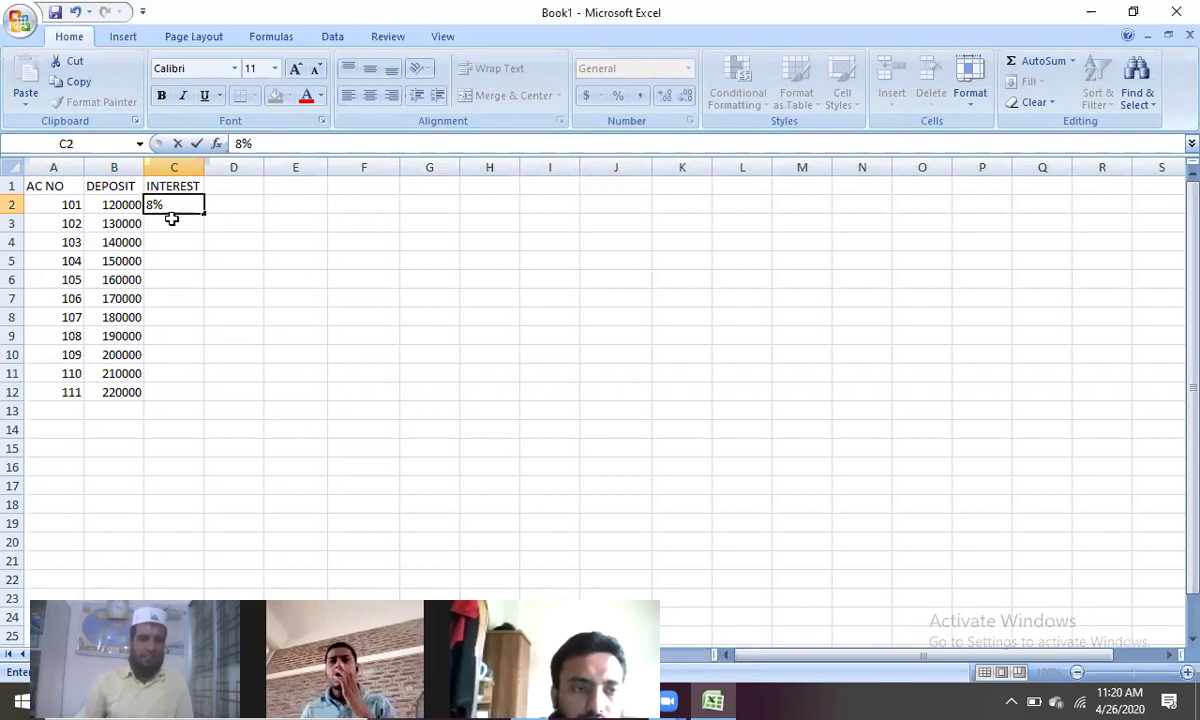
click(171, 219)
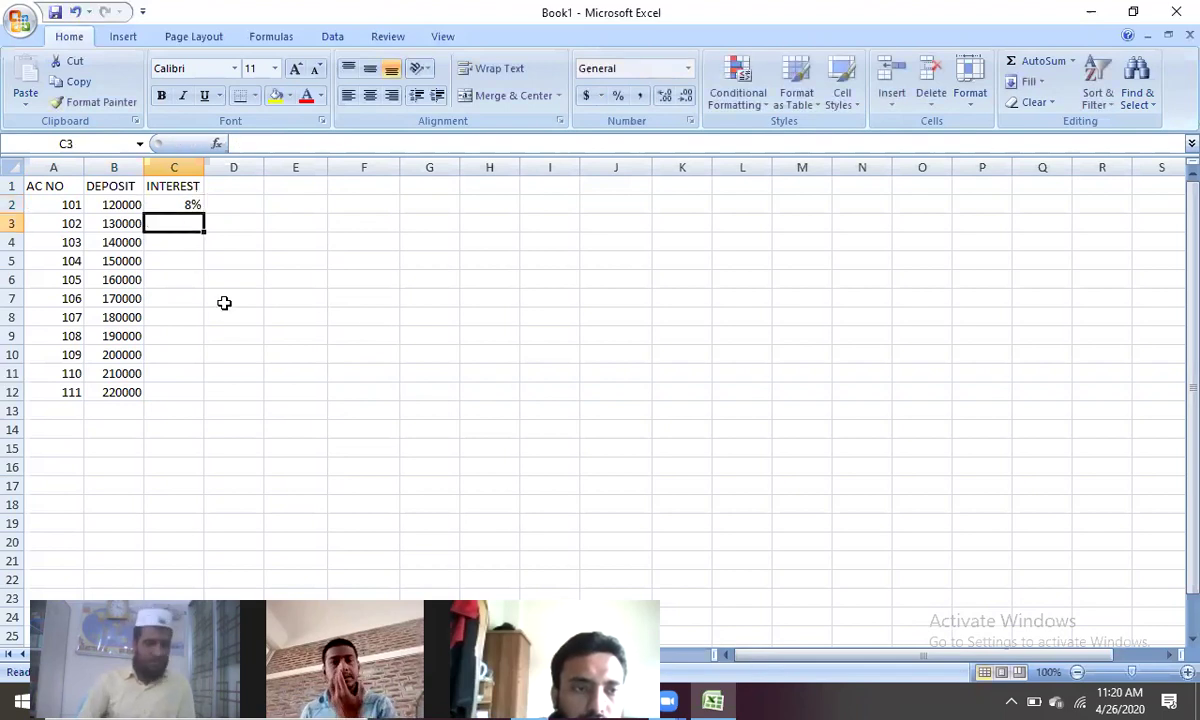
Step: Enter 10% in C3 for account 102, then clear the auto-filled rates in C4:C12
text(10)
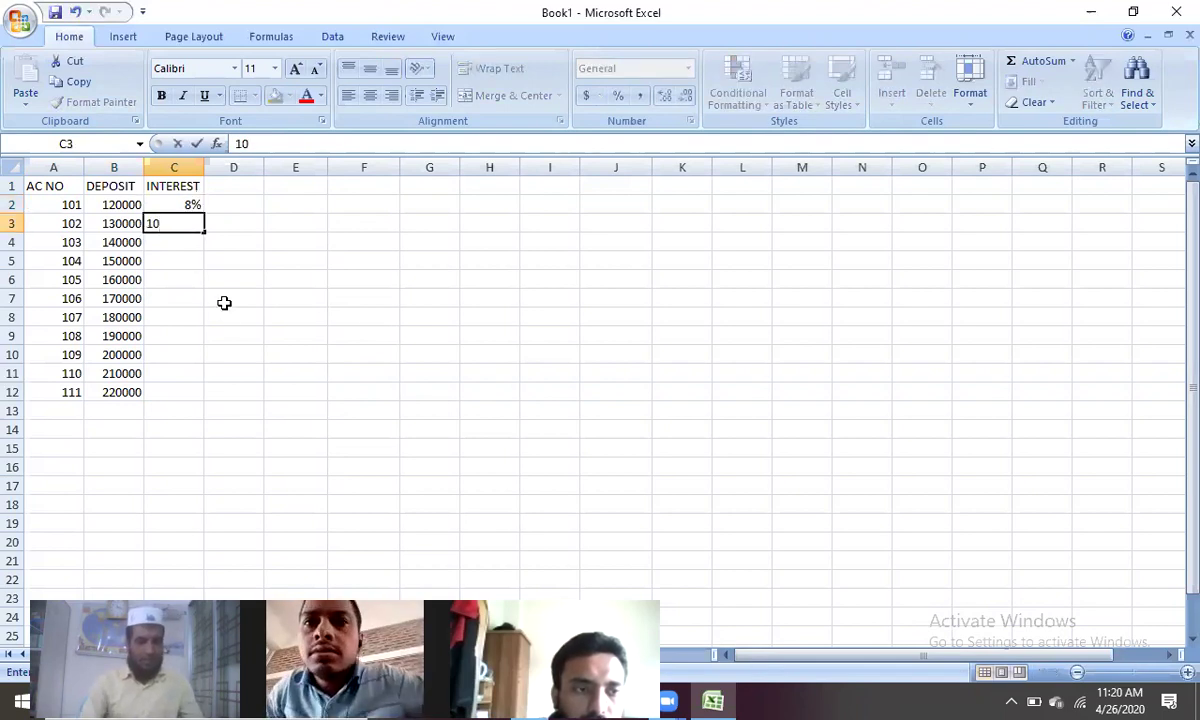
text(%)
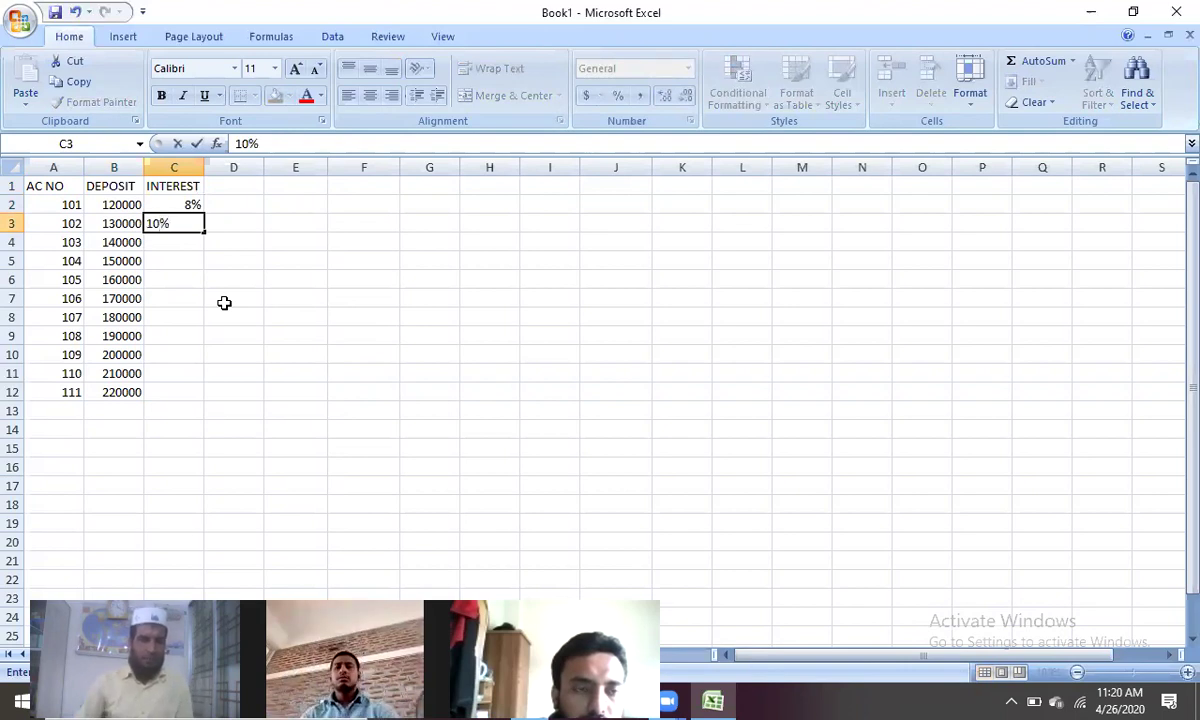
click(175, 248)
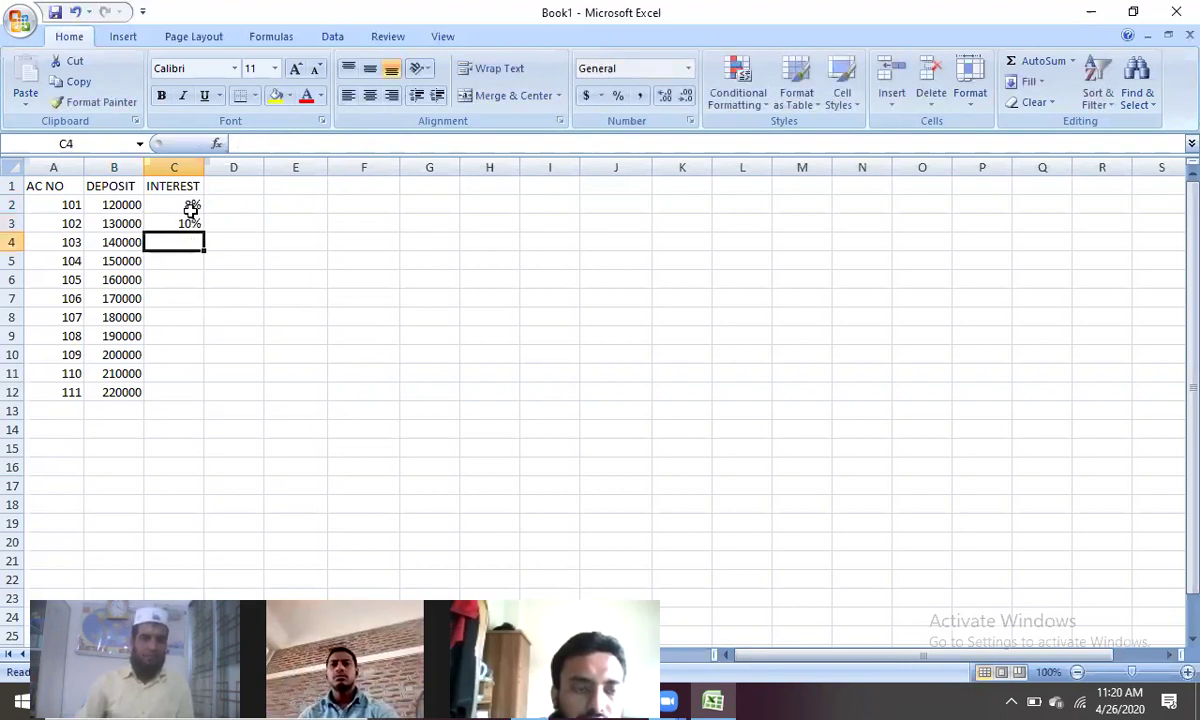
drag(190, 206, 205, 229)
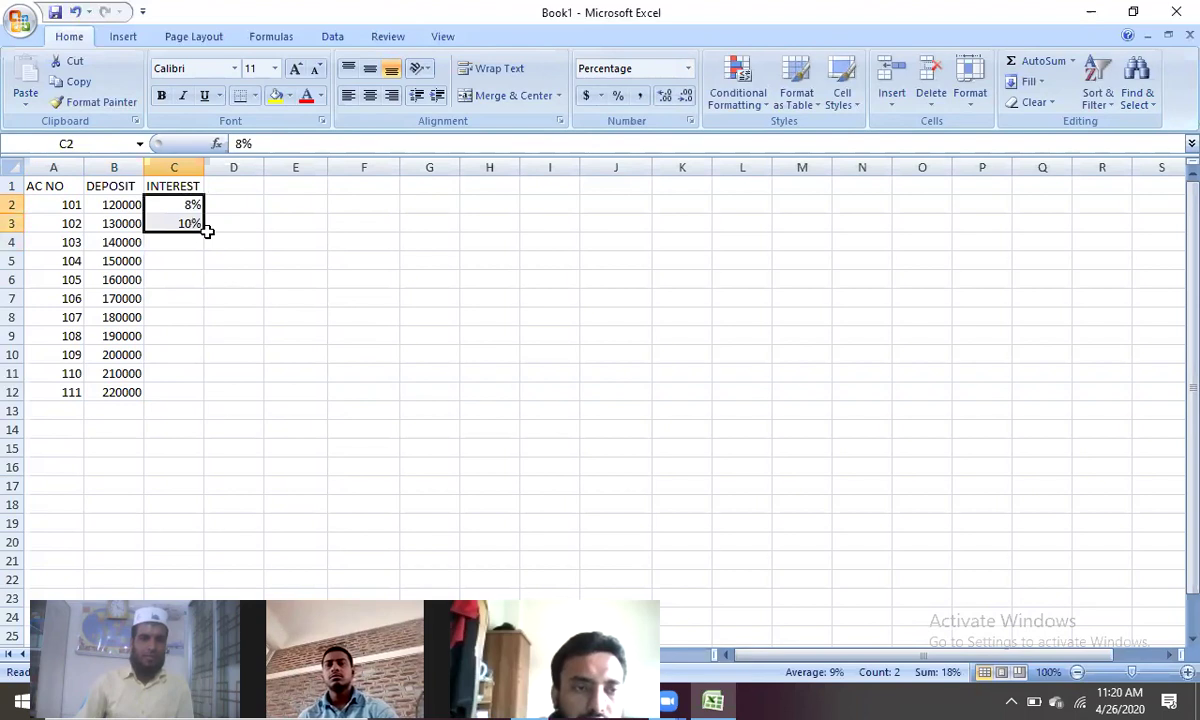
drag(204, 232, 208, 399)
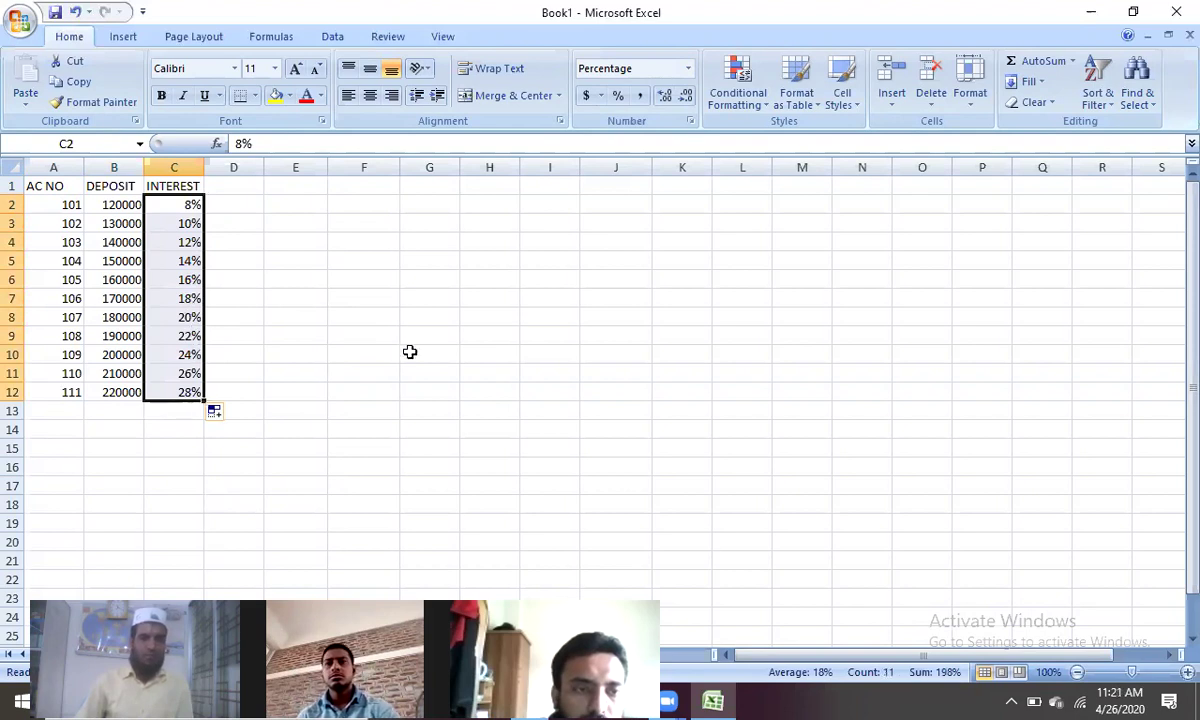
click(378, 333)
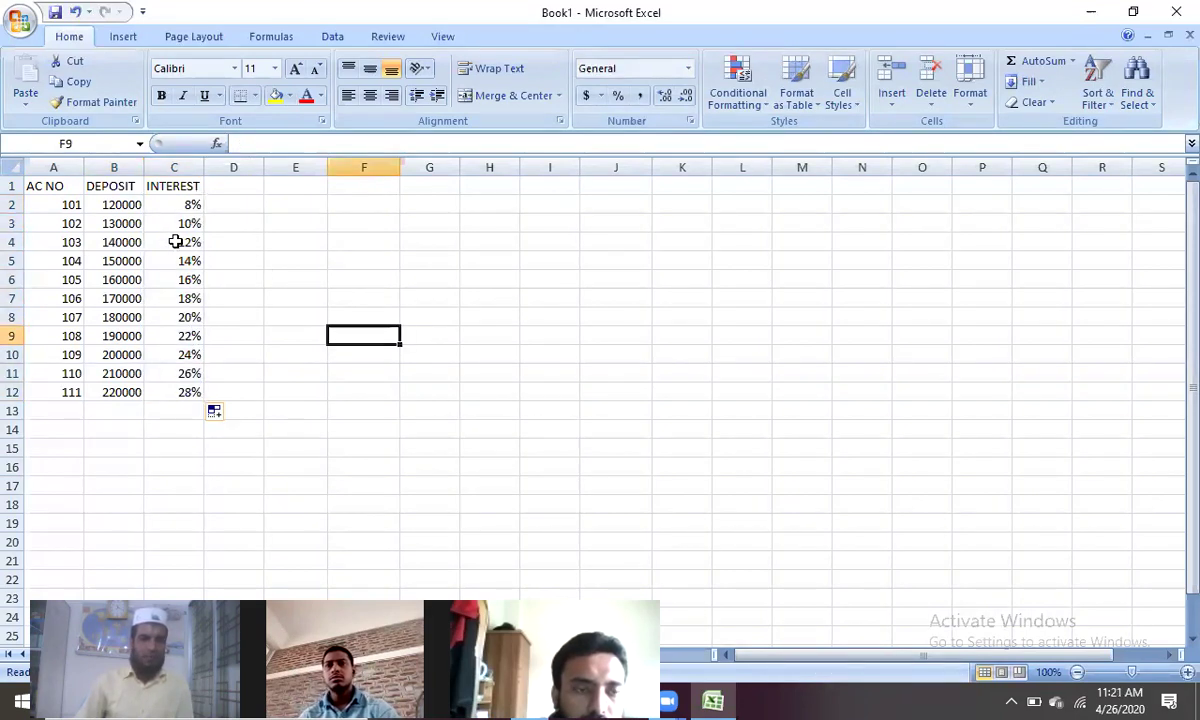
drag(175, 242, 199, 398)
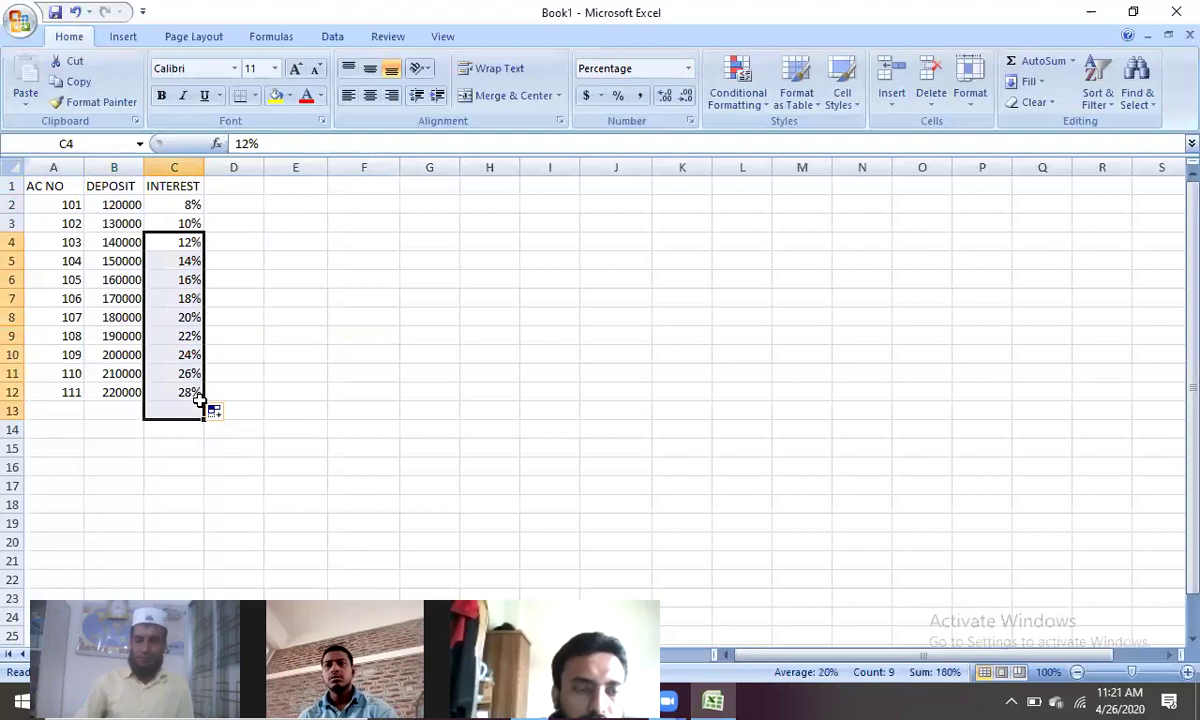
key(Delete)
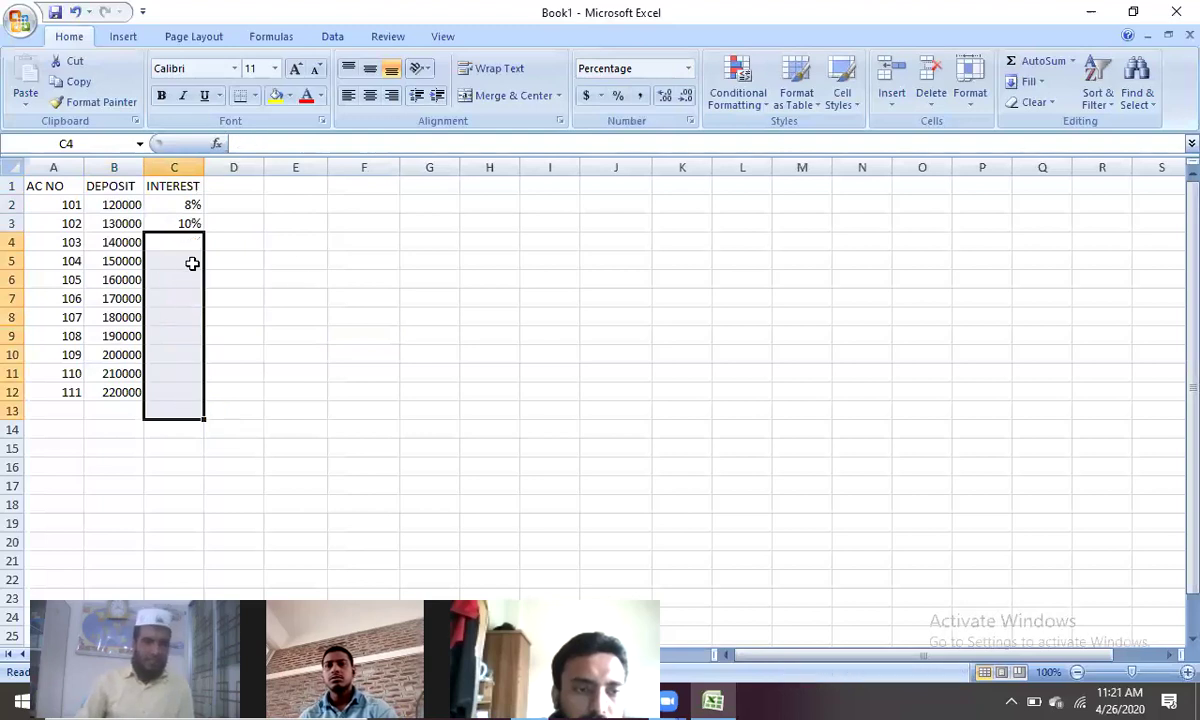
click(284, 257)
Step: Type rates of 15%, 18% and 20% into C4, C5 and C6
click(177, 243)
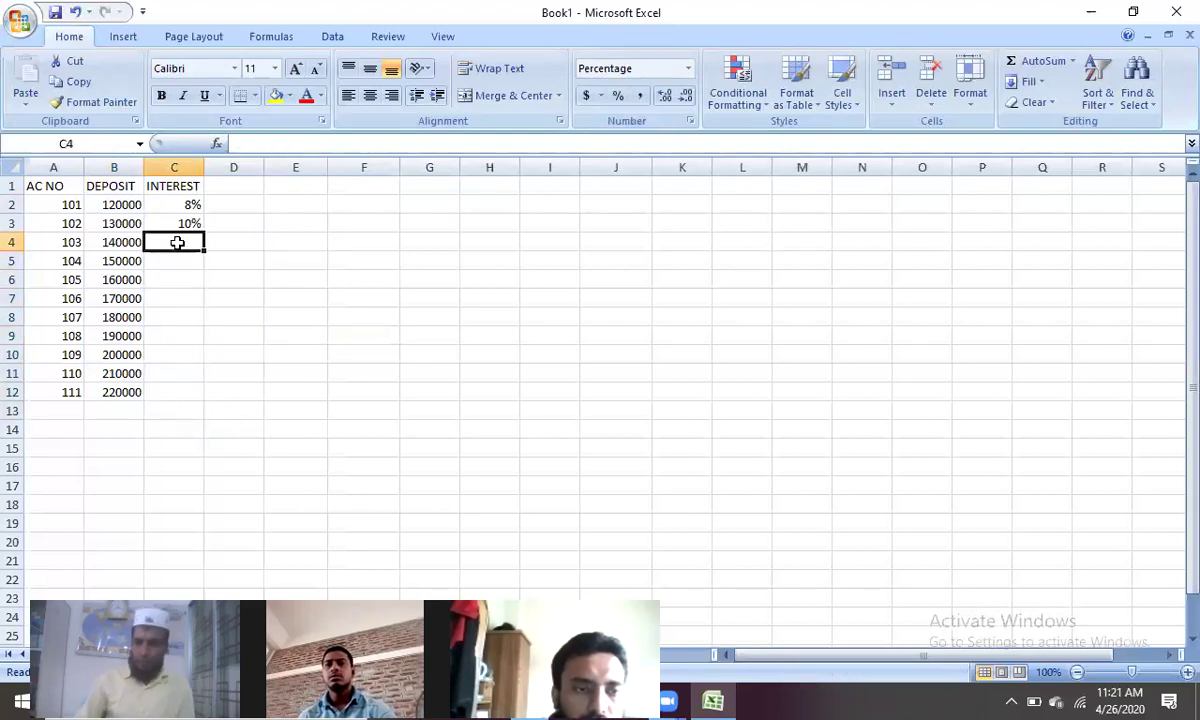
text(15%)
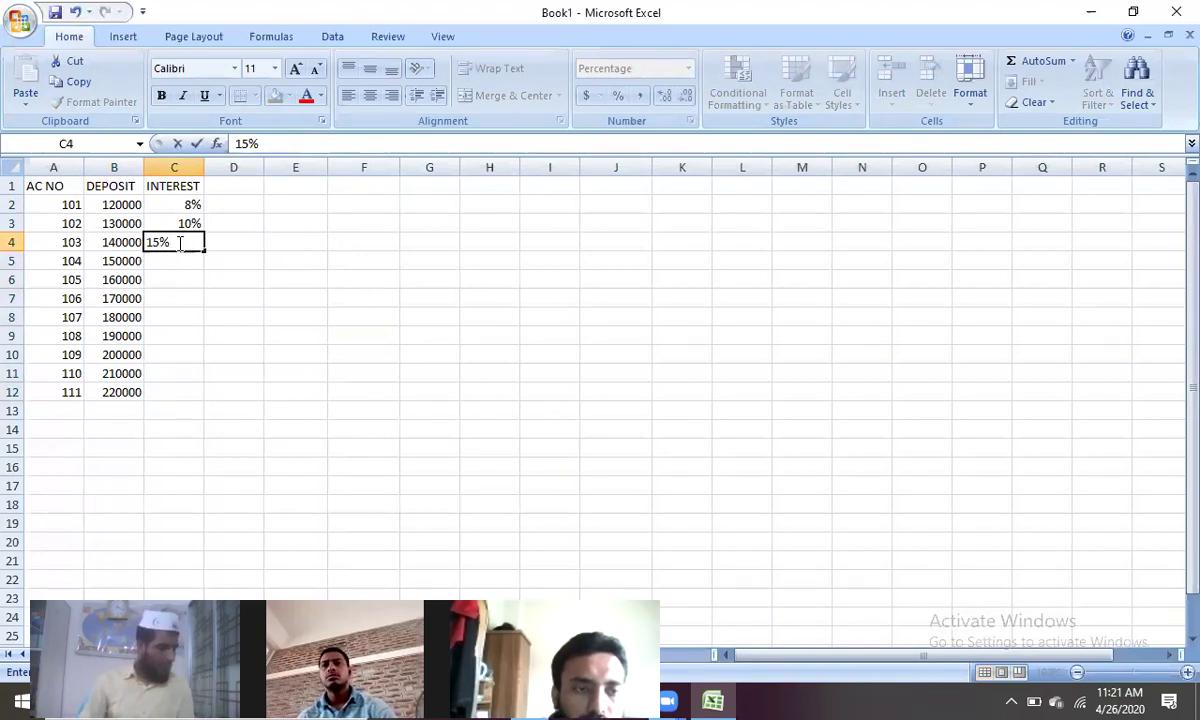
key(Return)
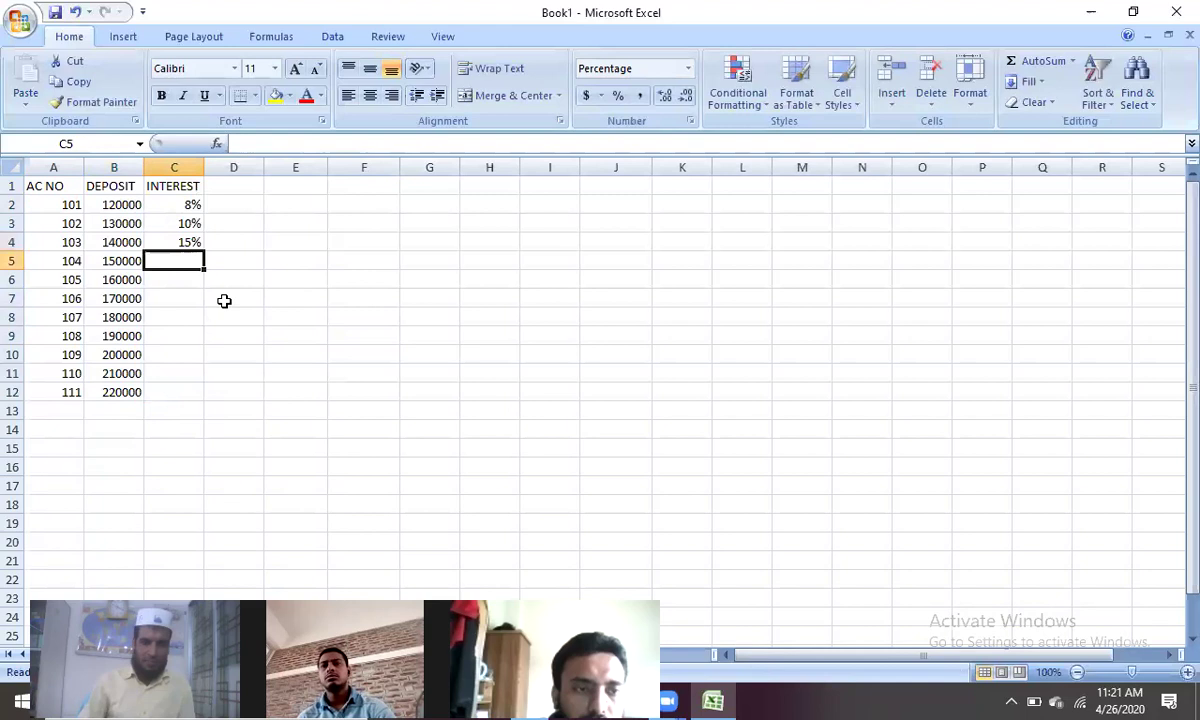
text(18)
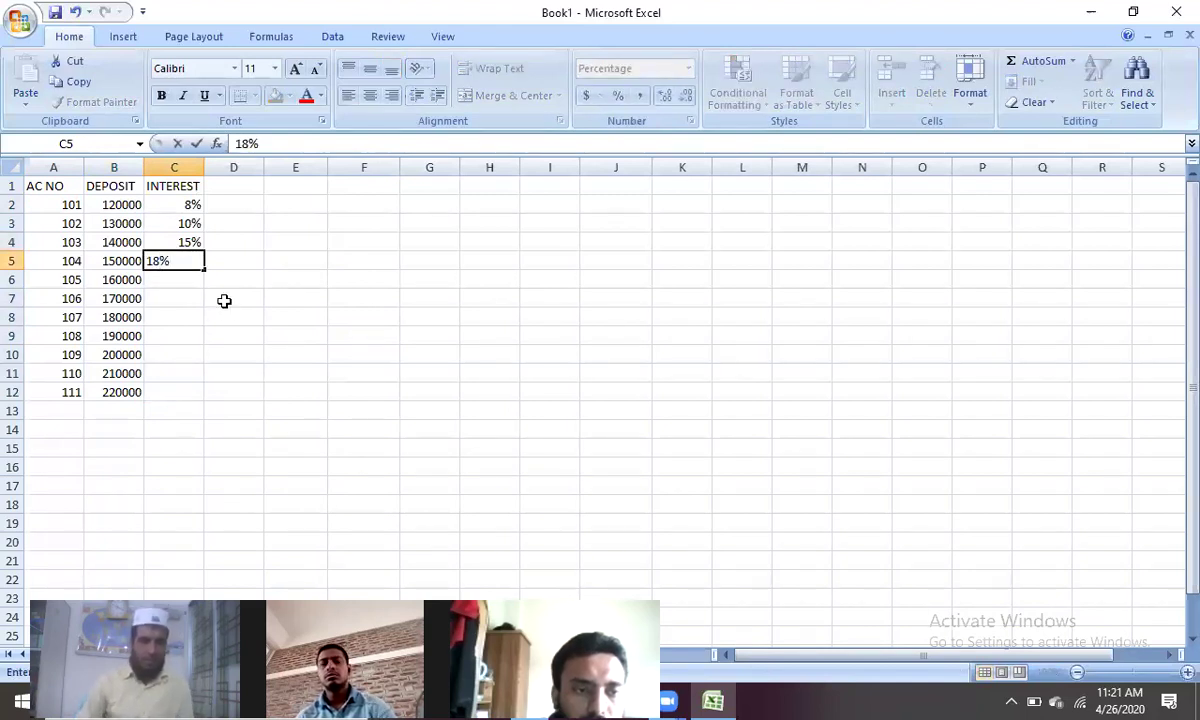
click(178, 280)
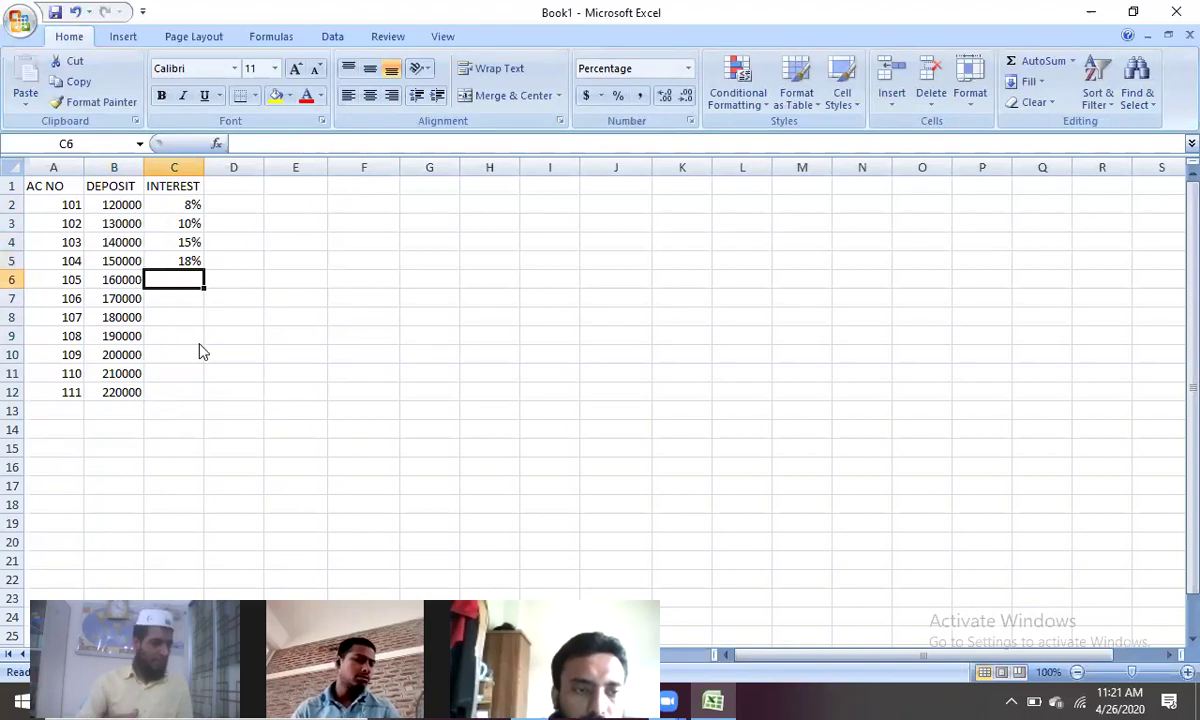
text(20)
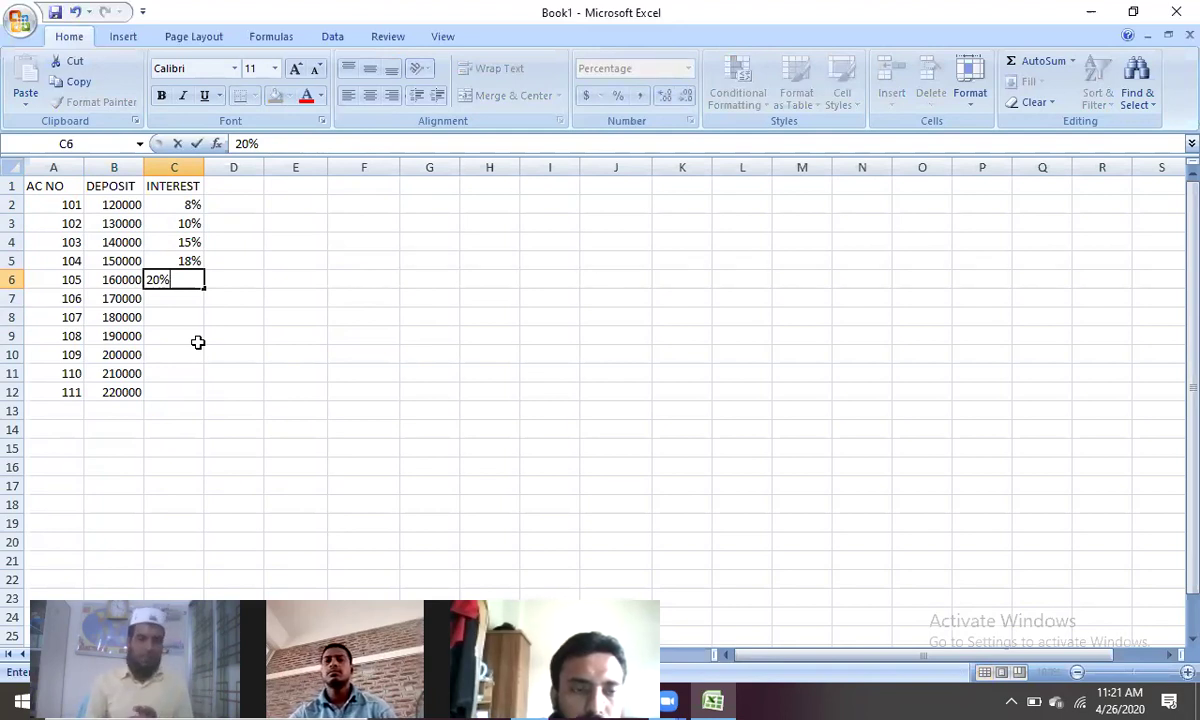
click(231, 198)
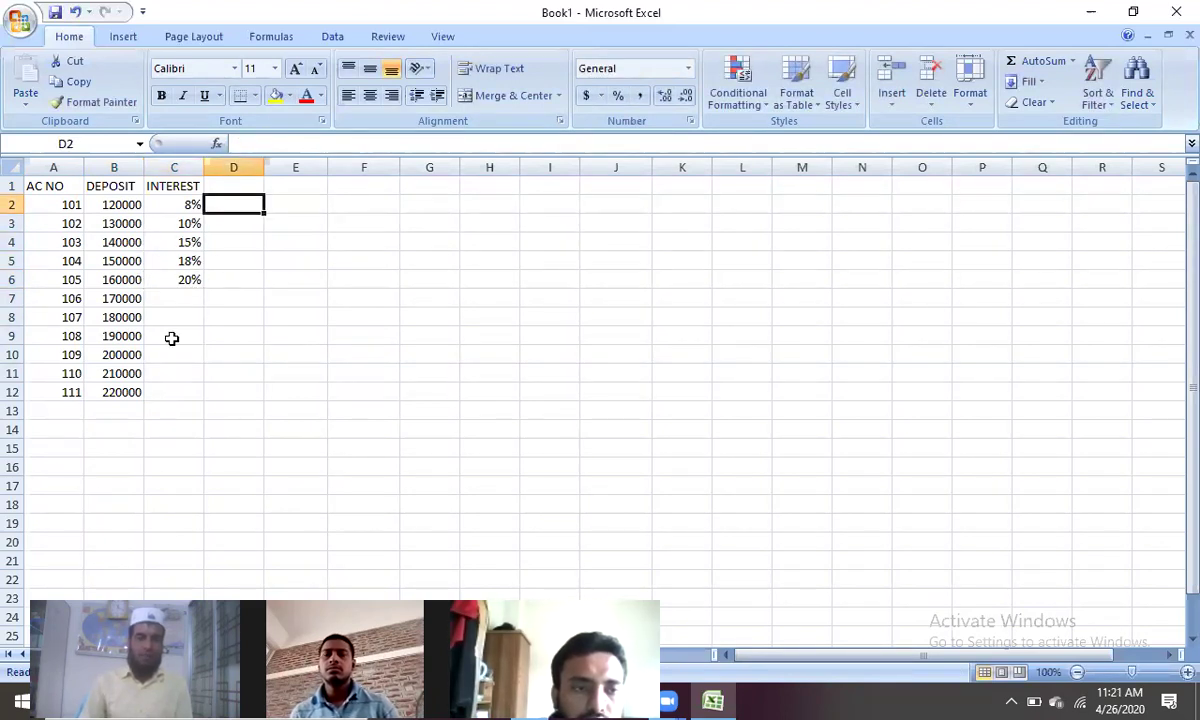
Step: Enter the YEARS header in D1 and fill the value 5 down D2:D12
click(220, 185)
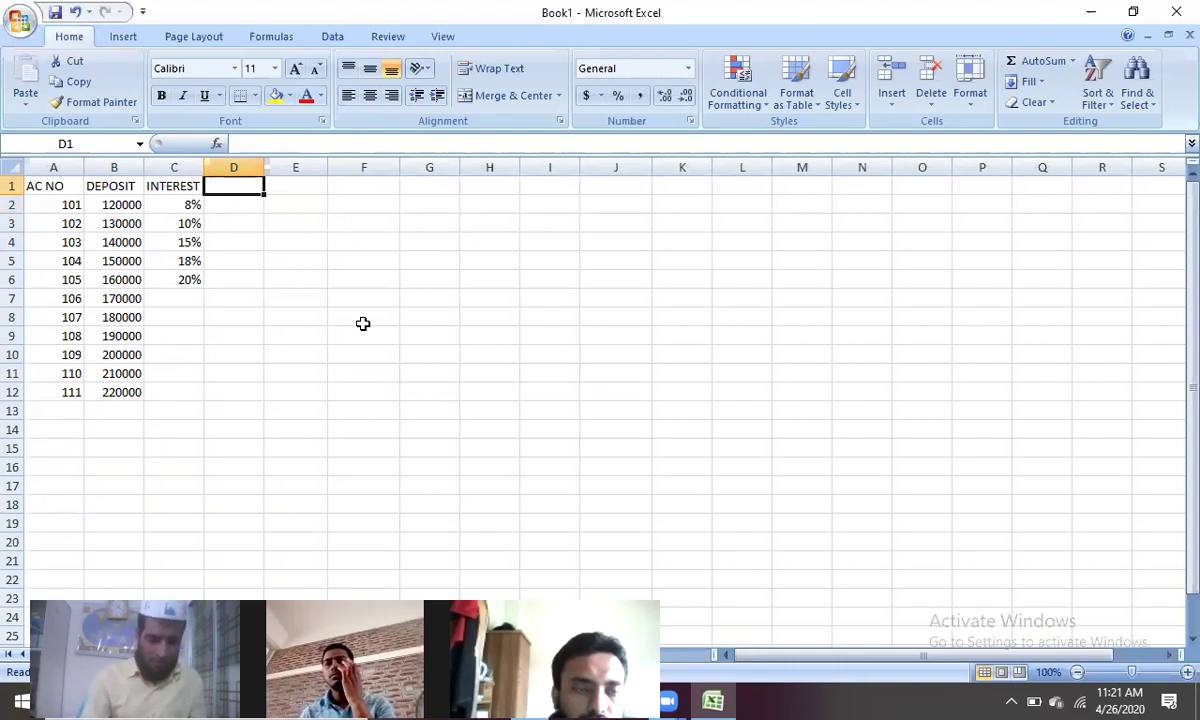
text(YE)
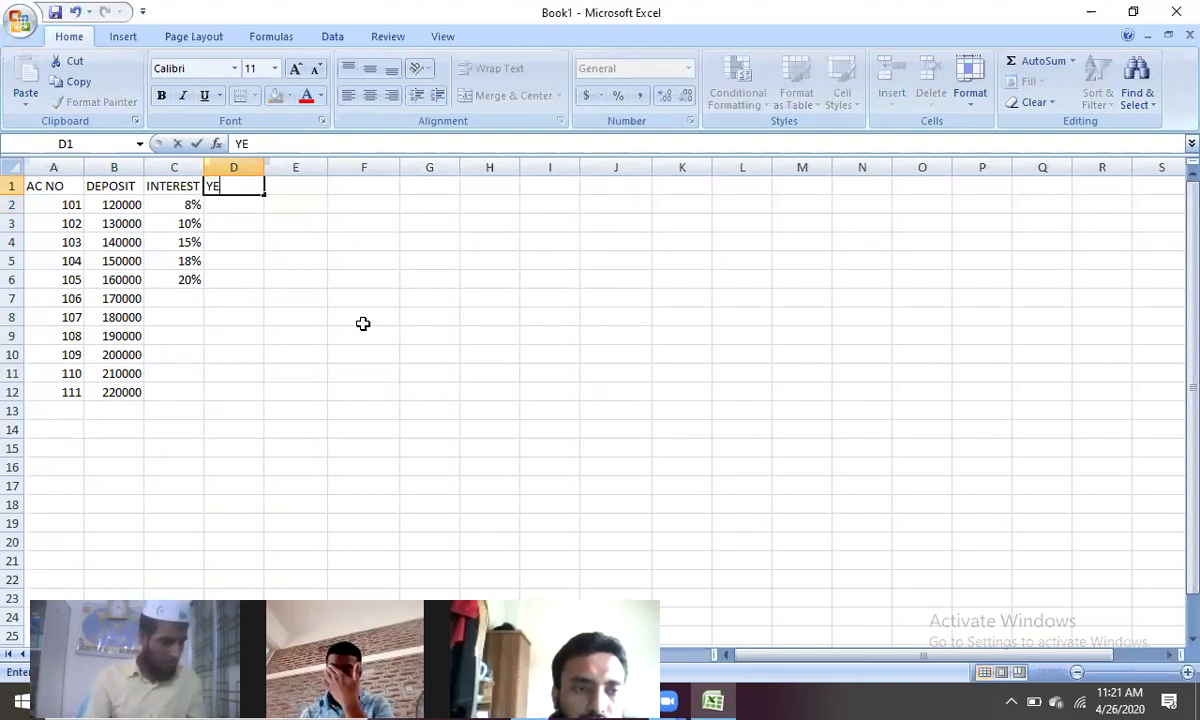
text(ARS)
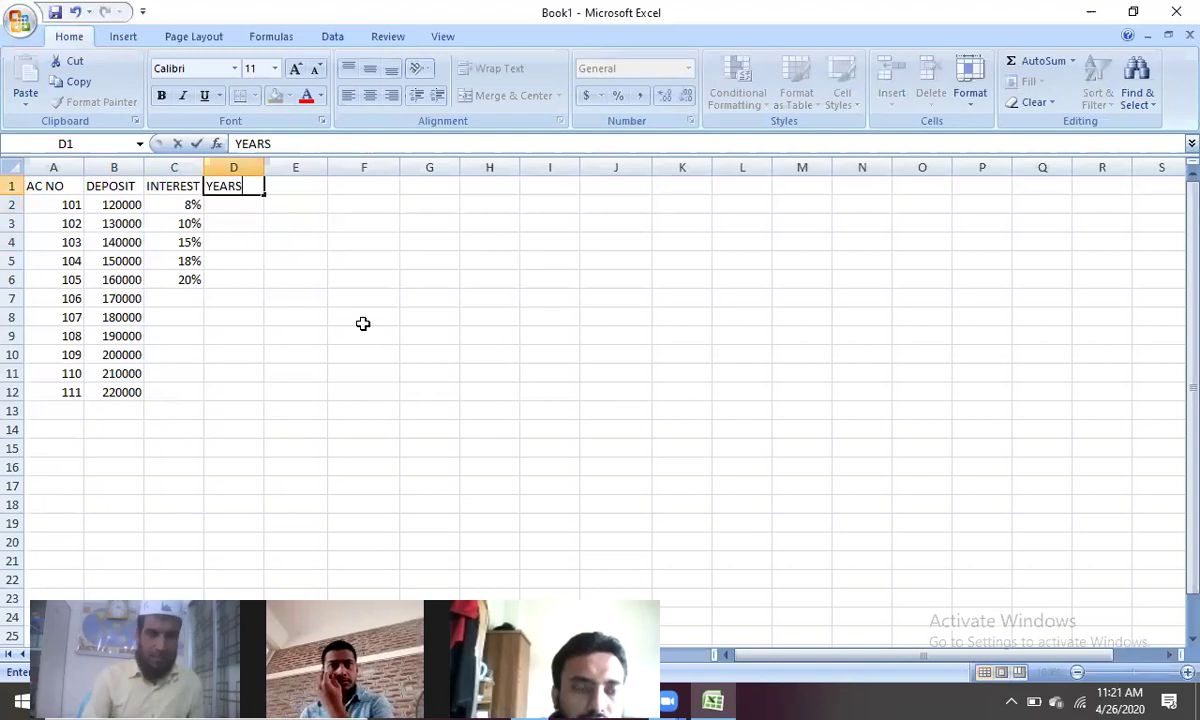
click(244, 202)
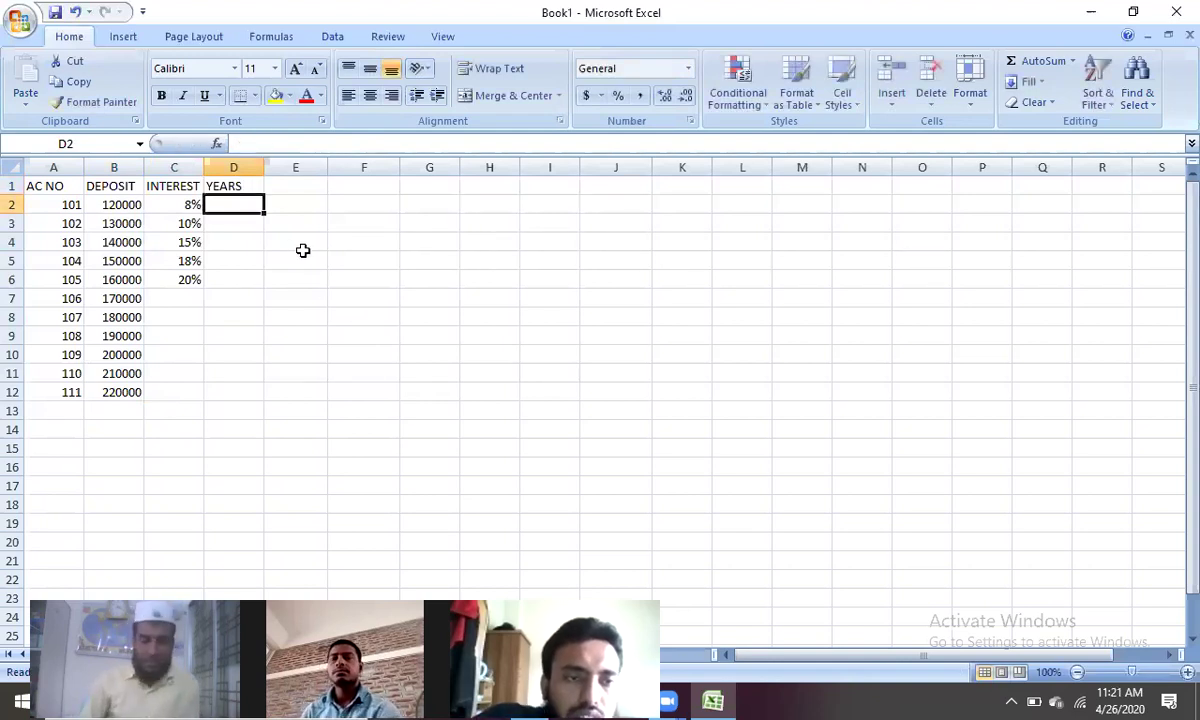
text(5)
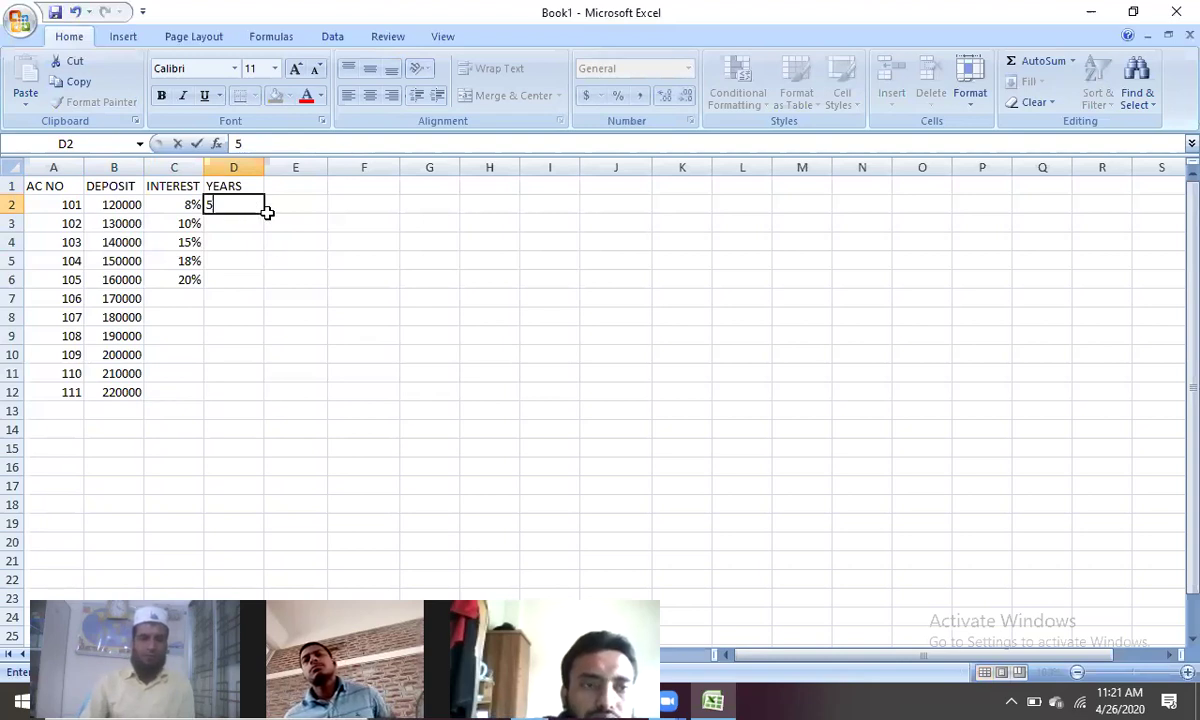
mouse_move(266, 214)
mouse_down()
mouse_move(279, 464)
mouse_move(279, 401)
mouse_up()
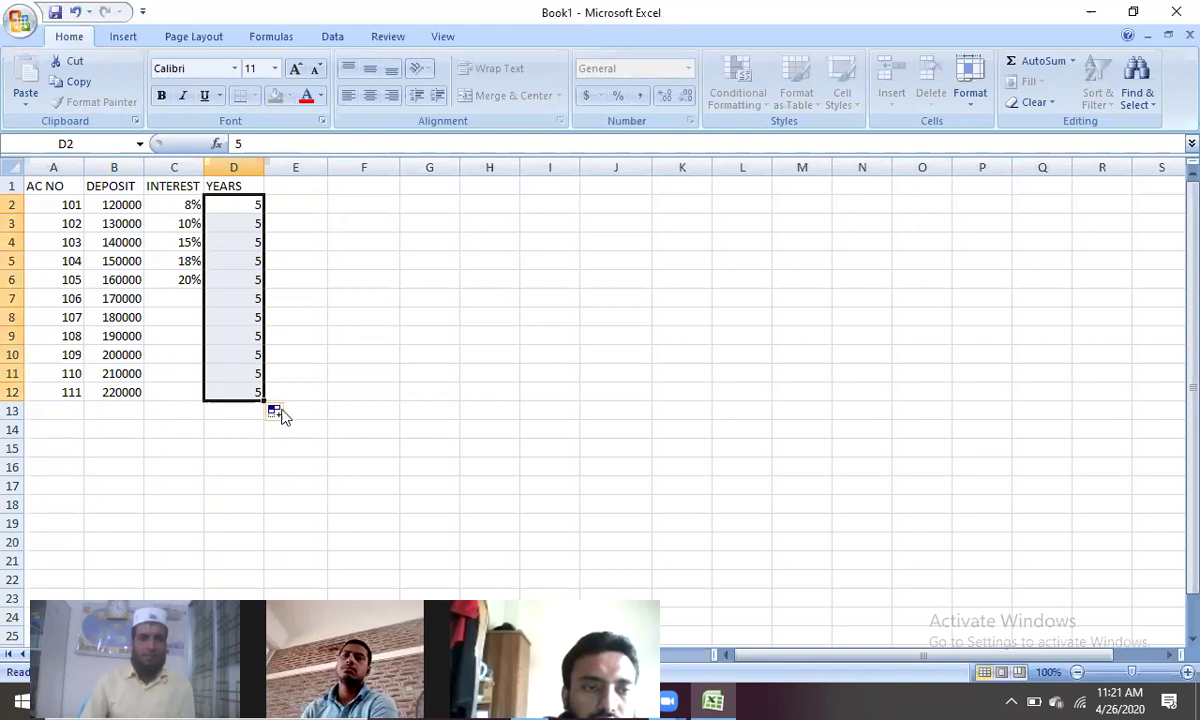
click(290, 185)
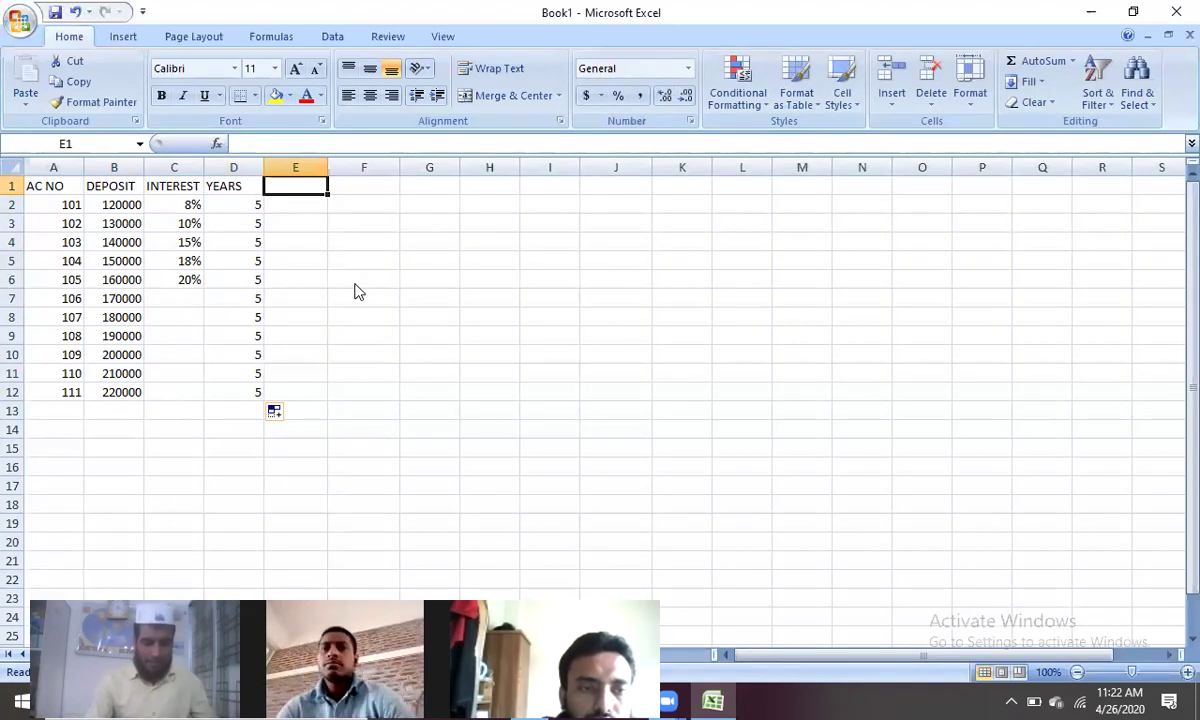
Step: Enter BALANCE in cell E1, then edit it to extend the header with AMOUNT
text(BALAN)
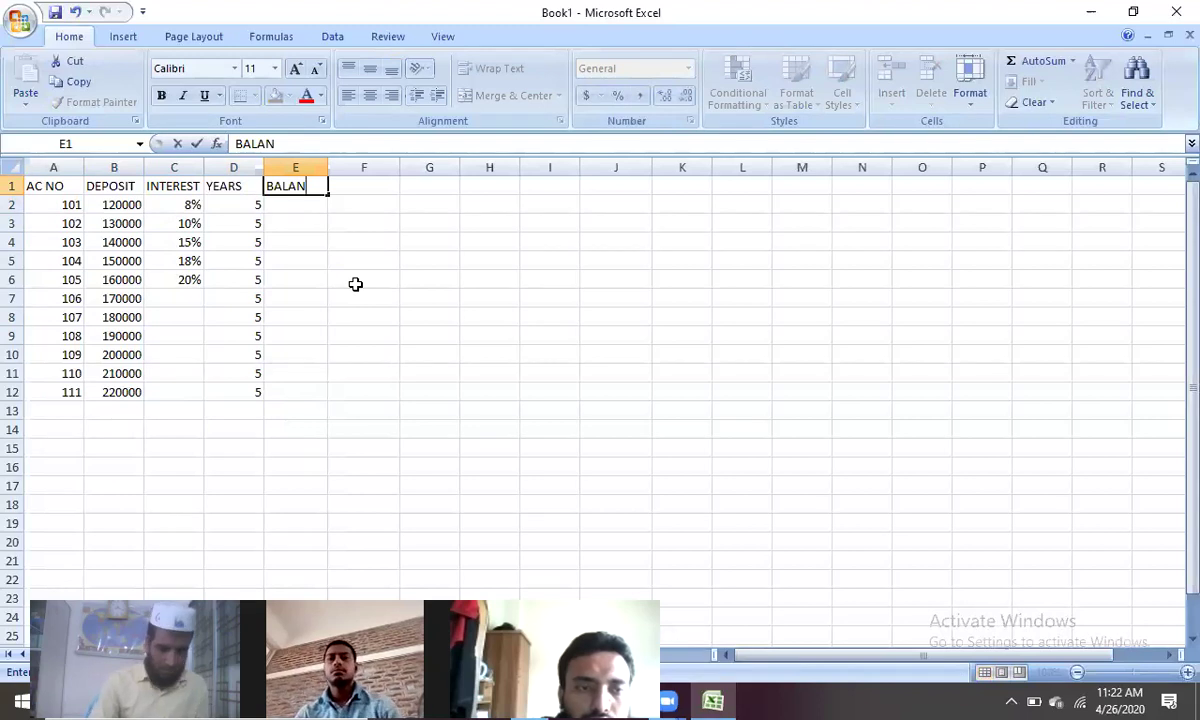
text(CE)
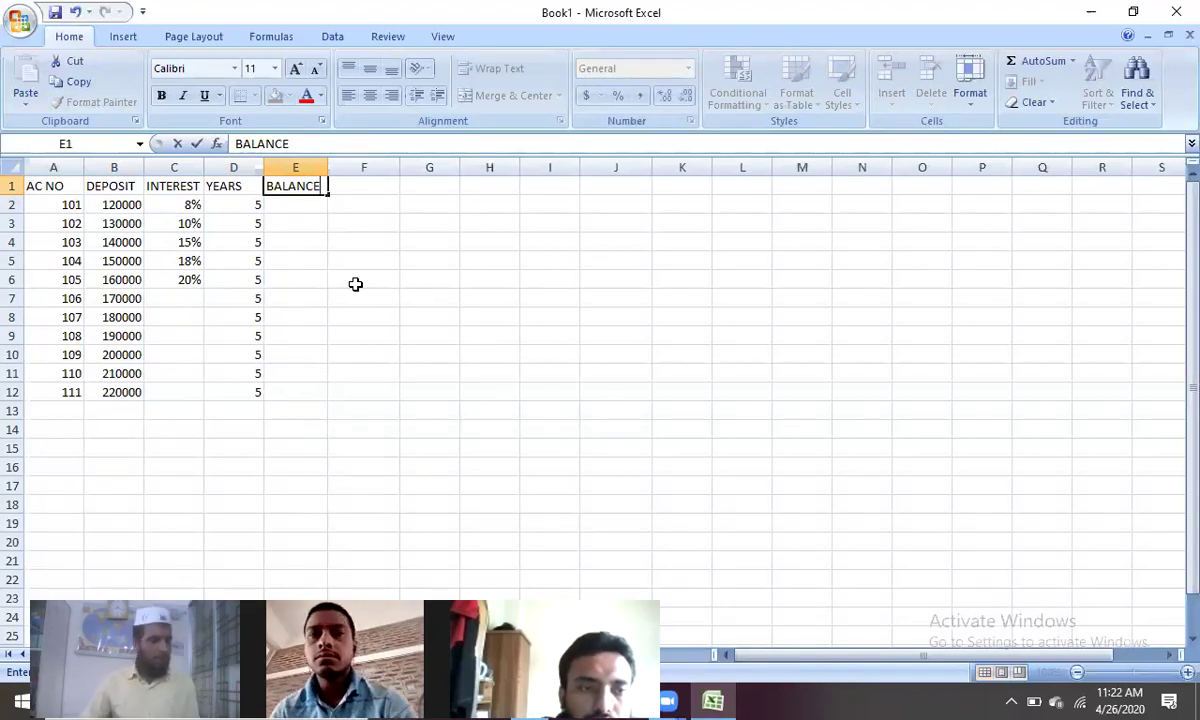
click(292, 203)
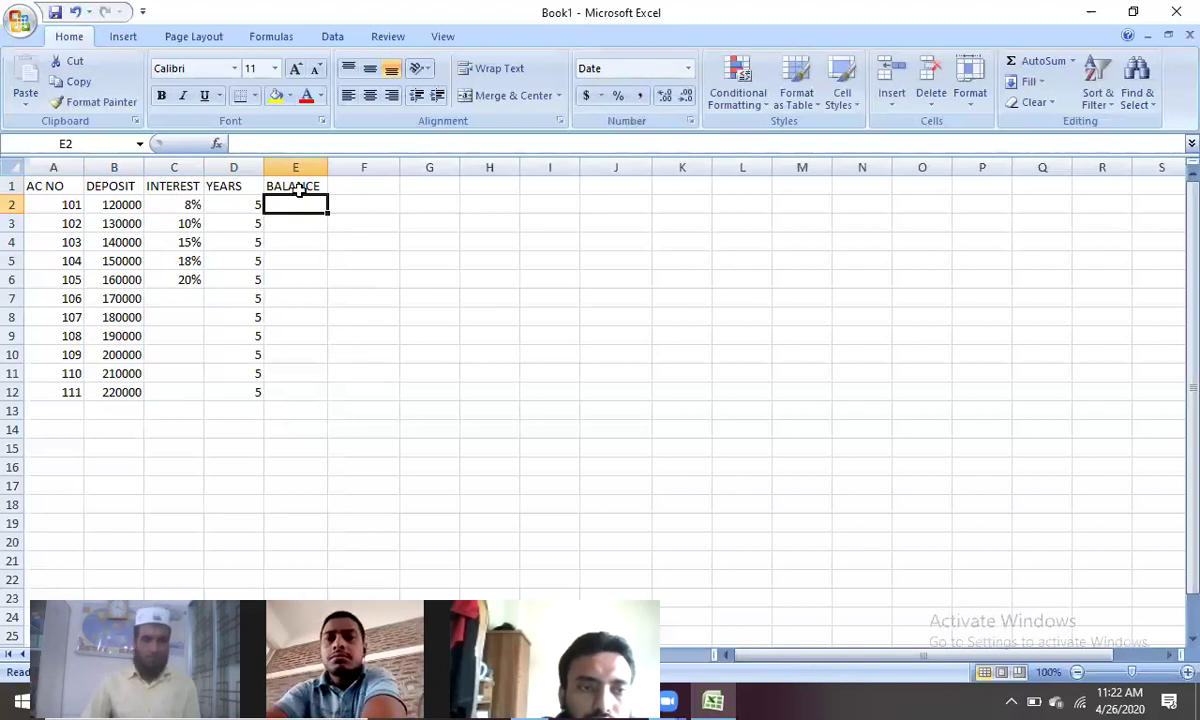
click(303, 186)
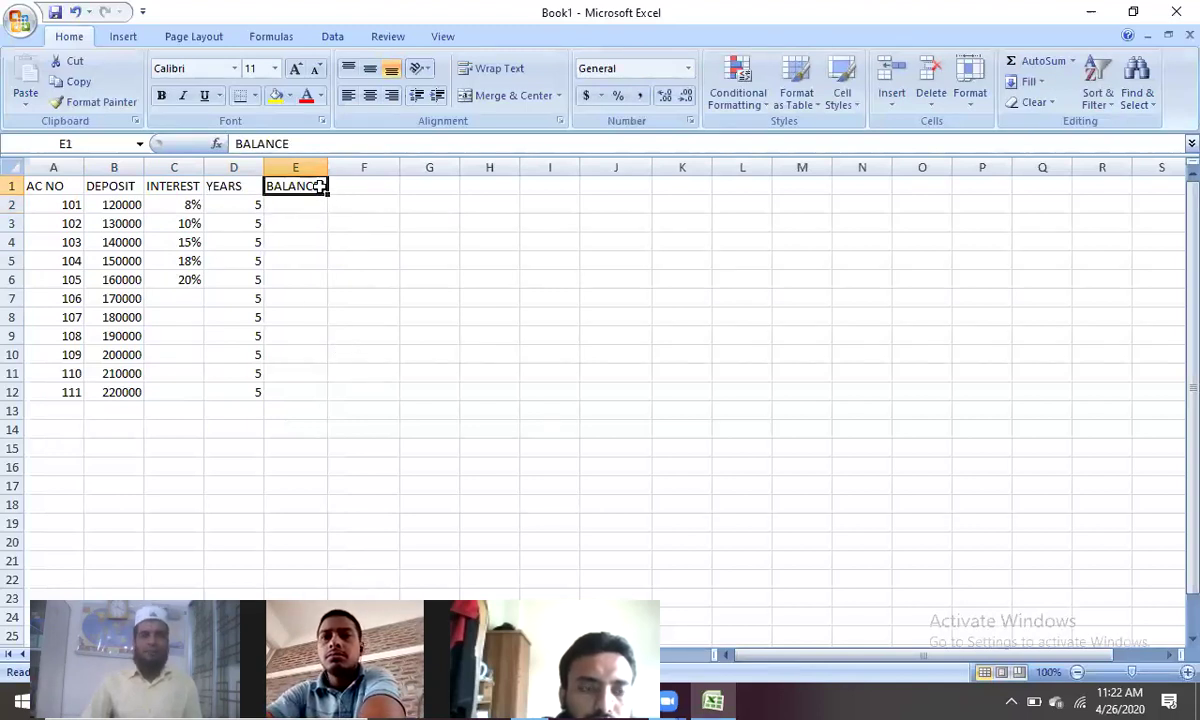
key(F2)
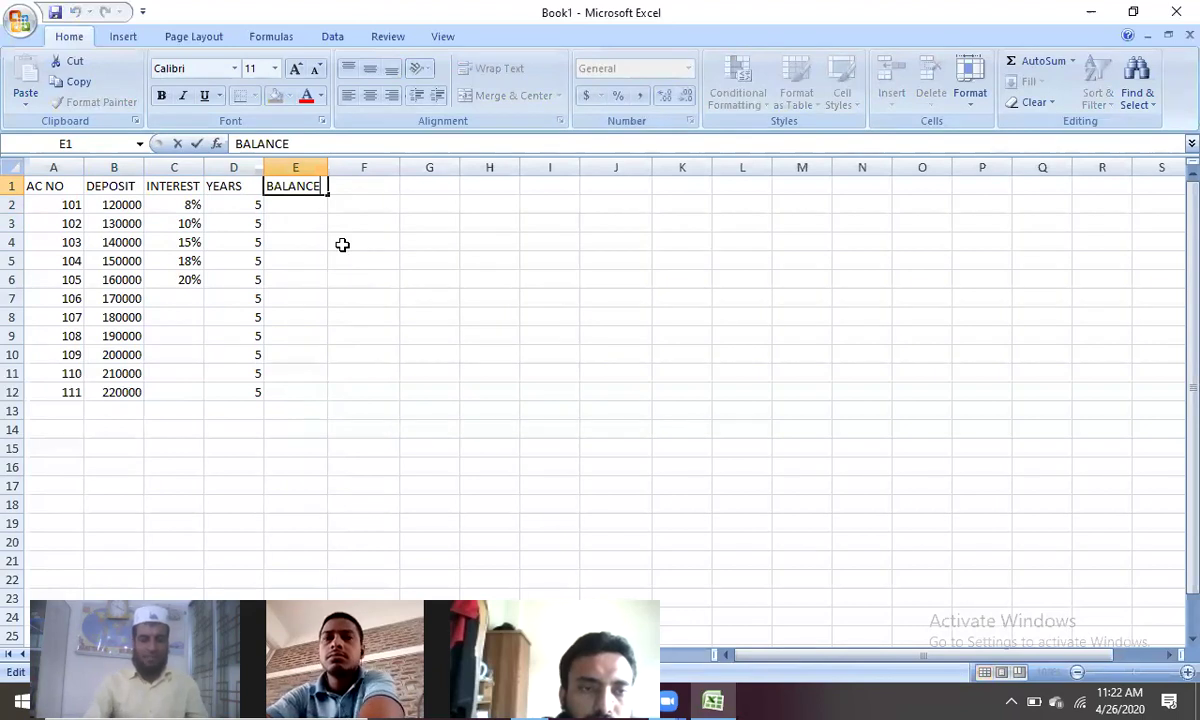
text(AMO)
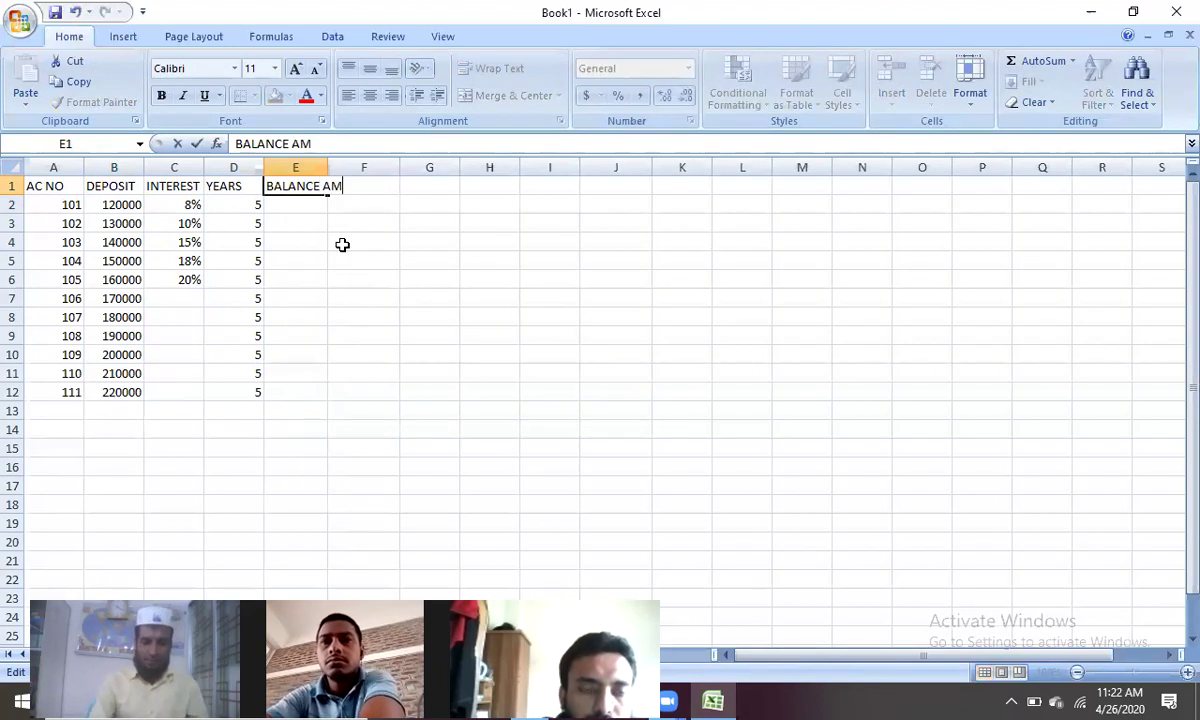
text(UNT)
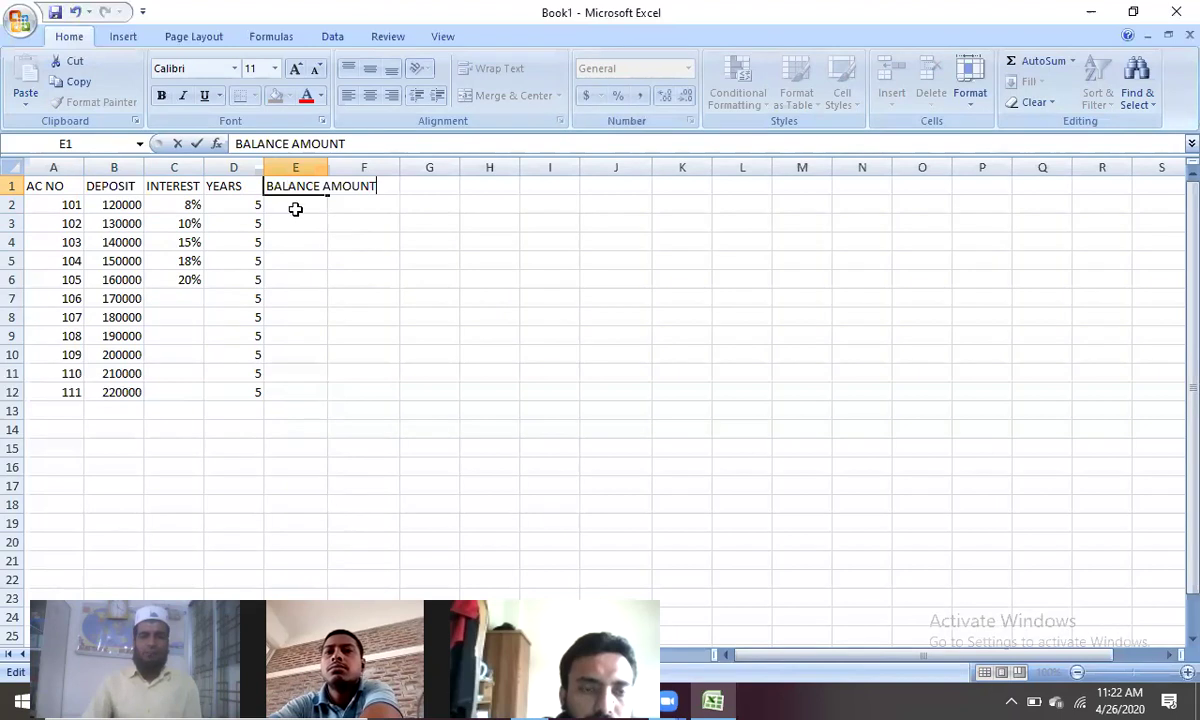
Step: Narrow column E and wrap the BALANCE AMOUNT header in E1 onto two lines
click(308, 256)
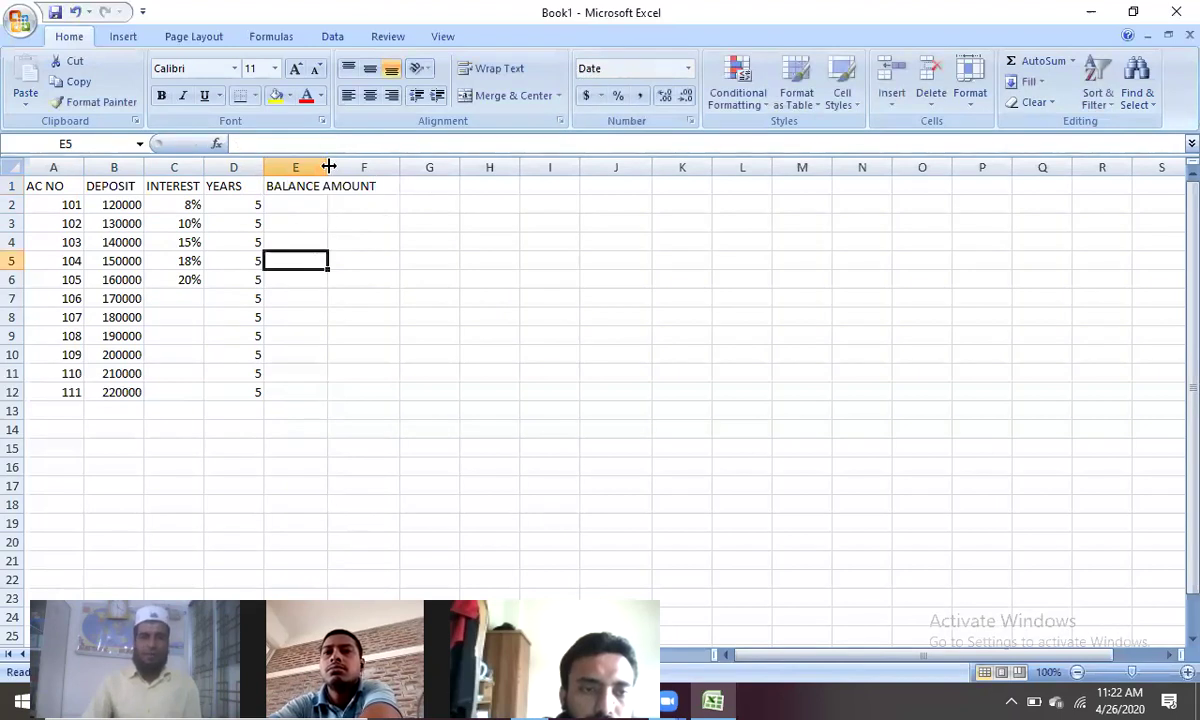
double_click(328, 162)
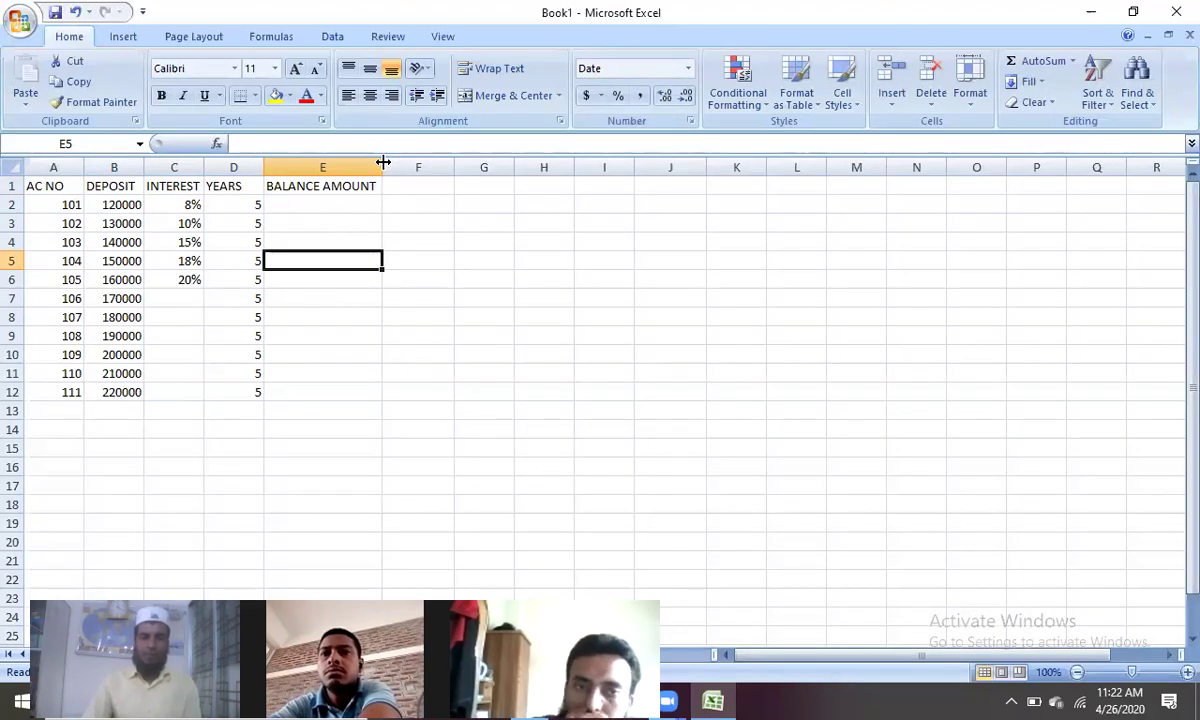
click(415, 353)
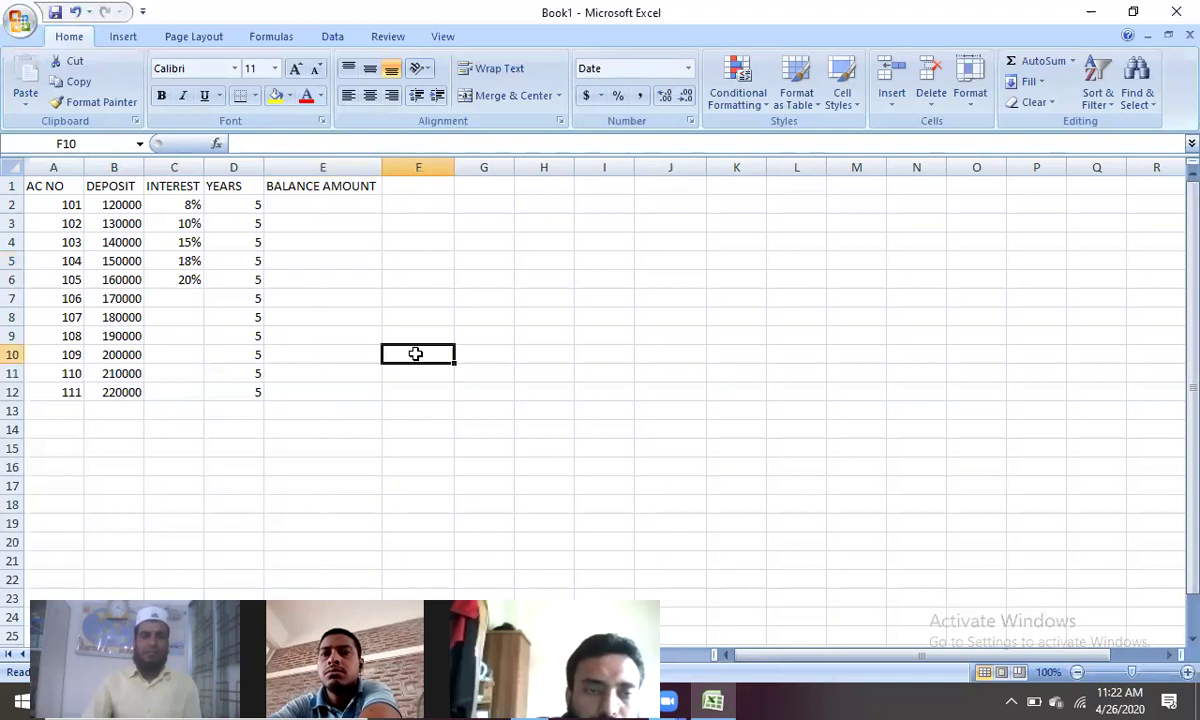
click(328, 202)
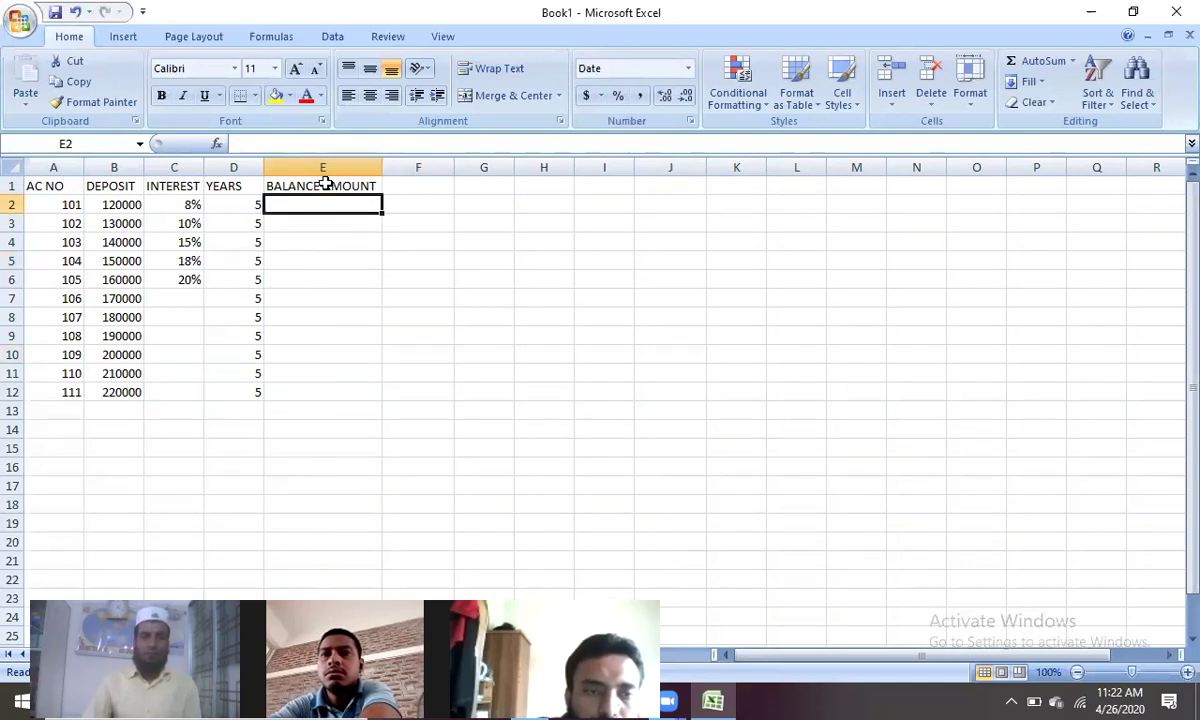
drag(383, 162, 349, 162)
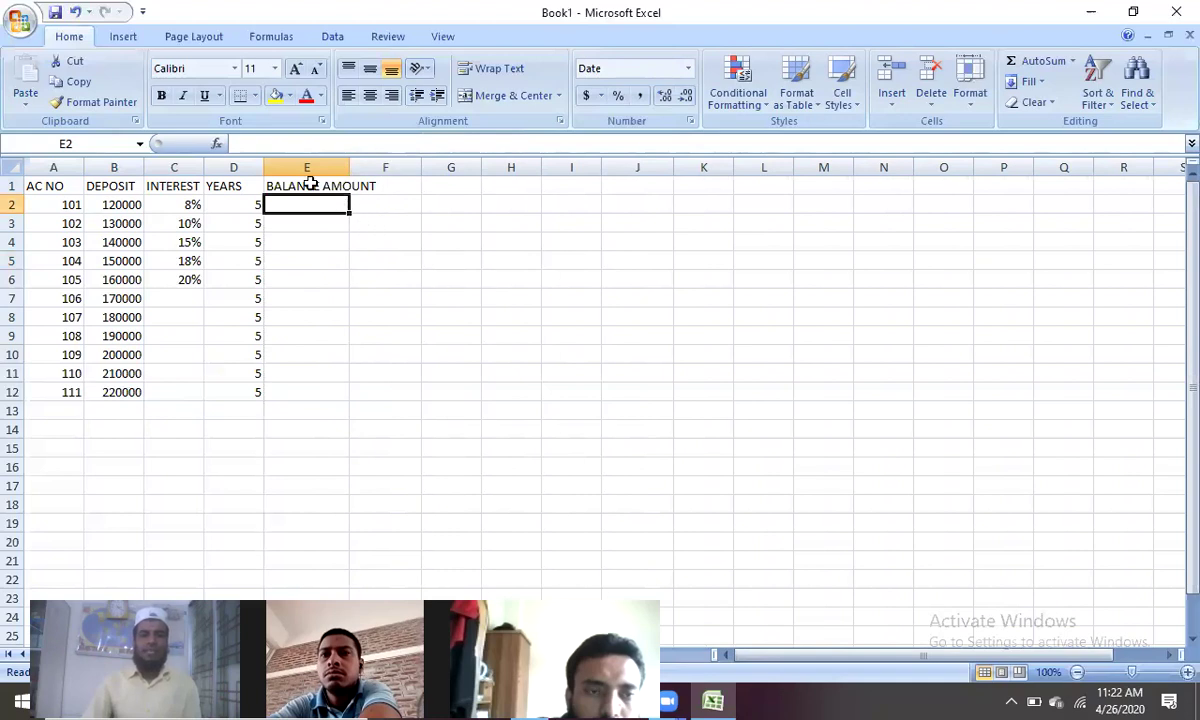
click(347, 262)
click(307, 187)
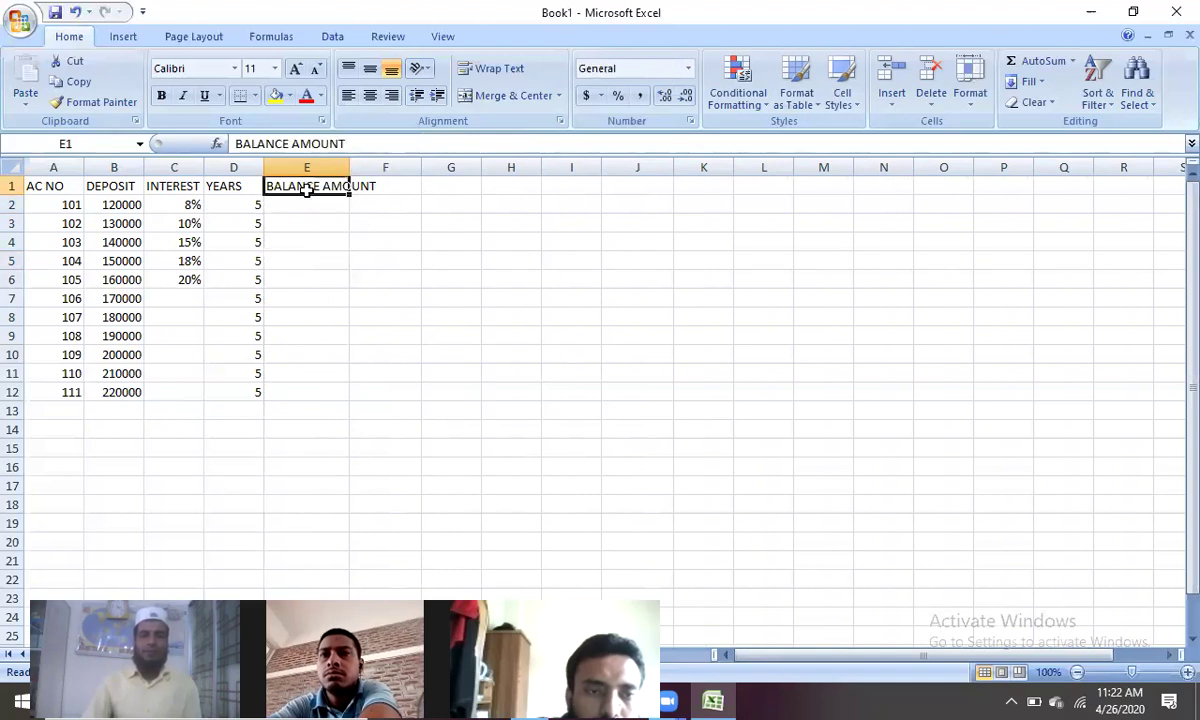
click(494, 68)
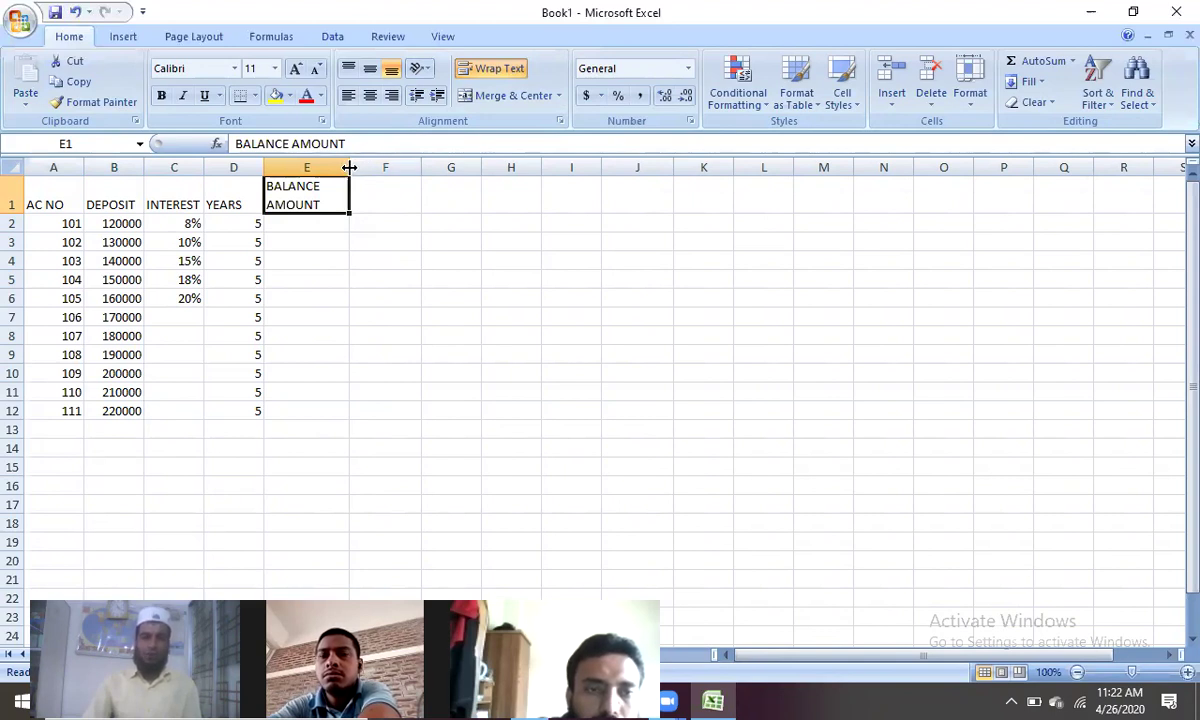
click(283, 222)
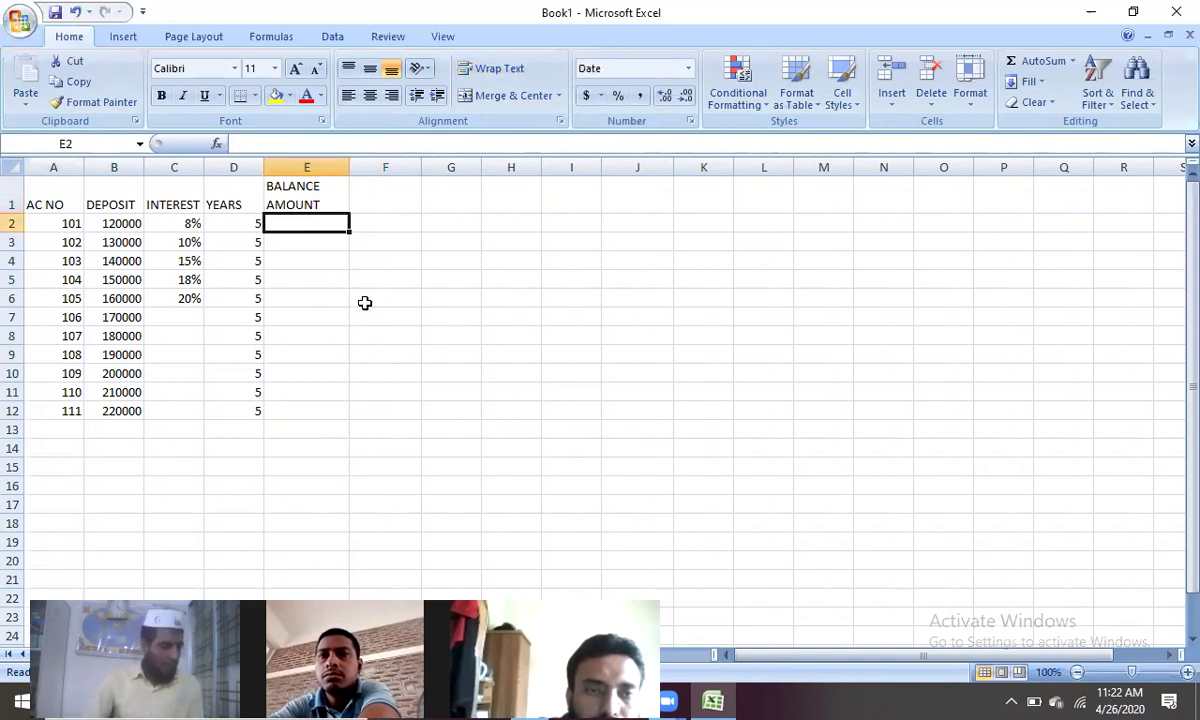
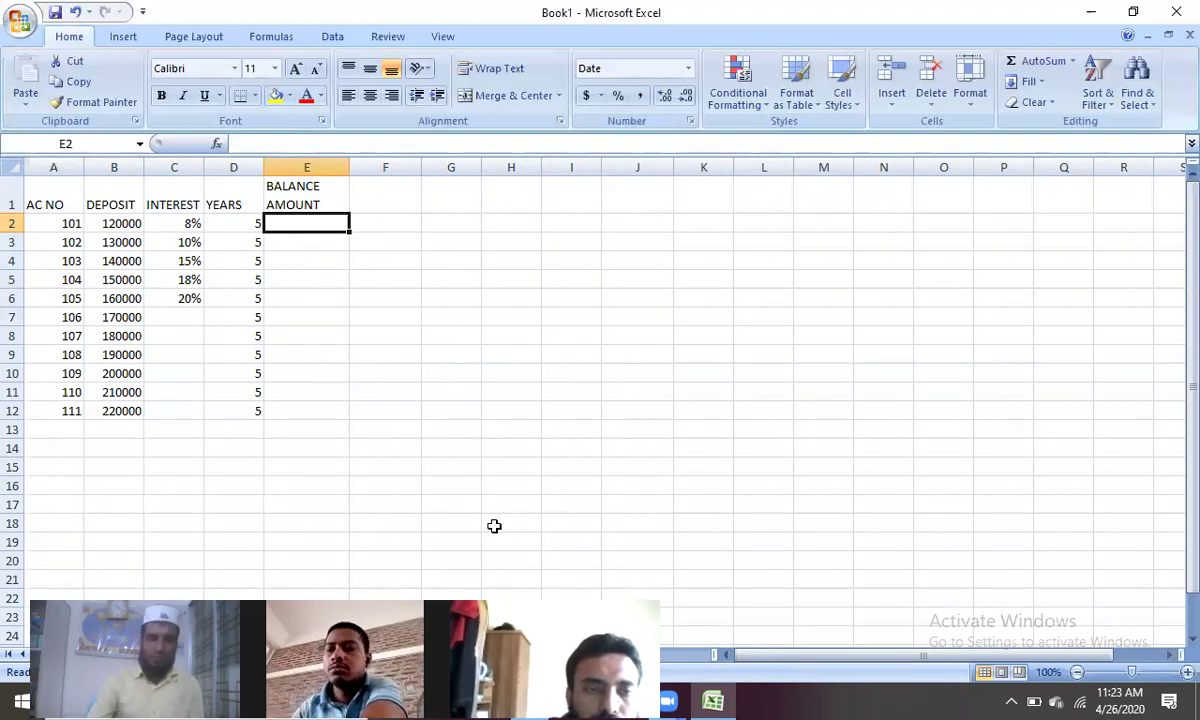
Step: Enter the formula =B2*C2*D2 in E2 to compute account 101's balance
text(=)
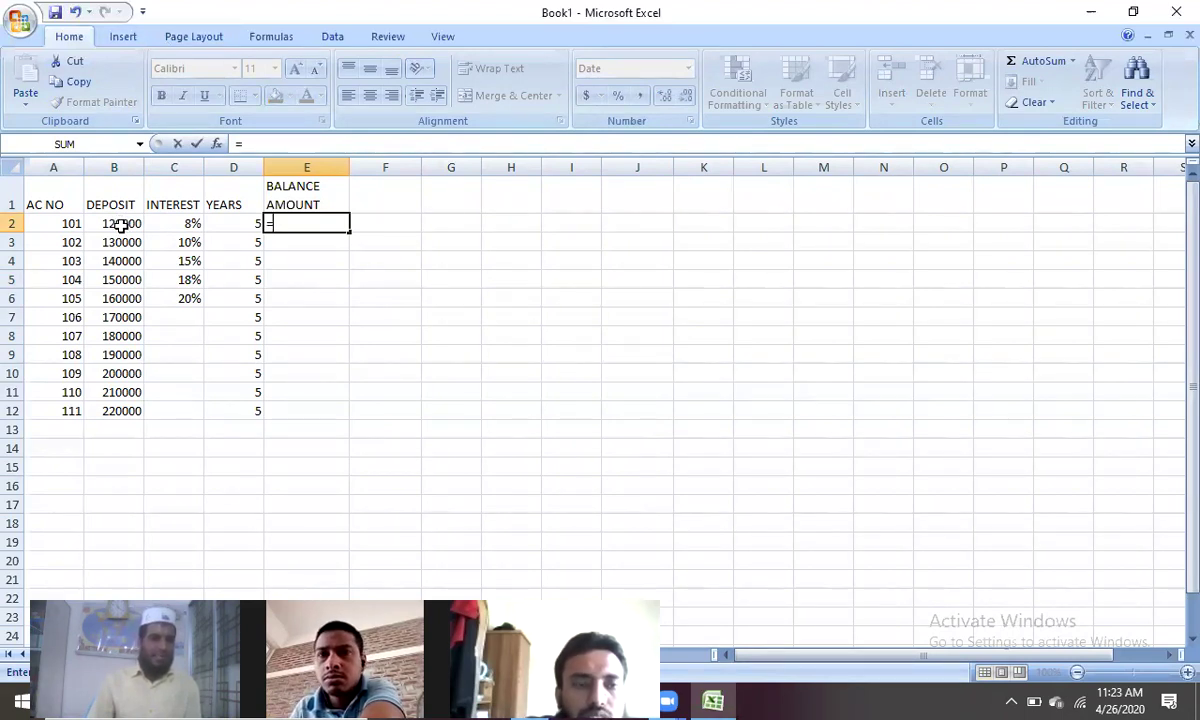
click(119, 225)
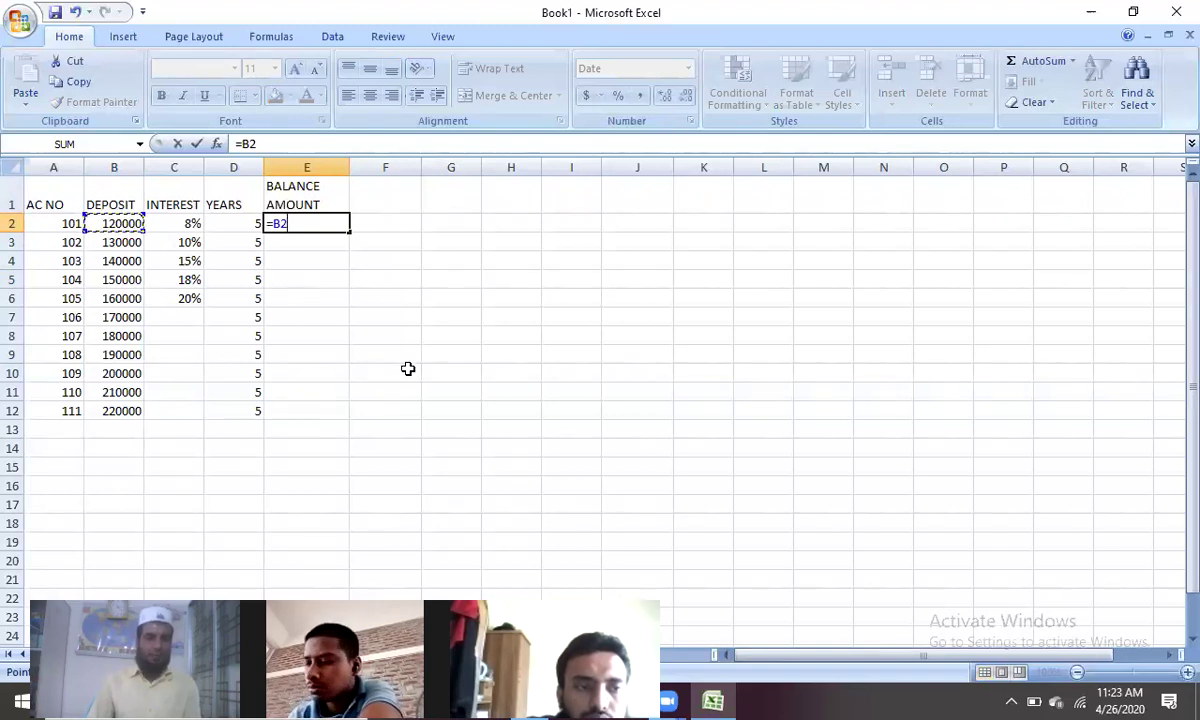
text(*)
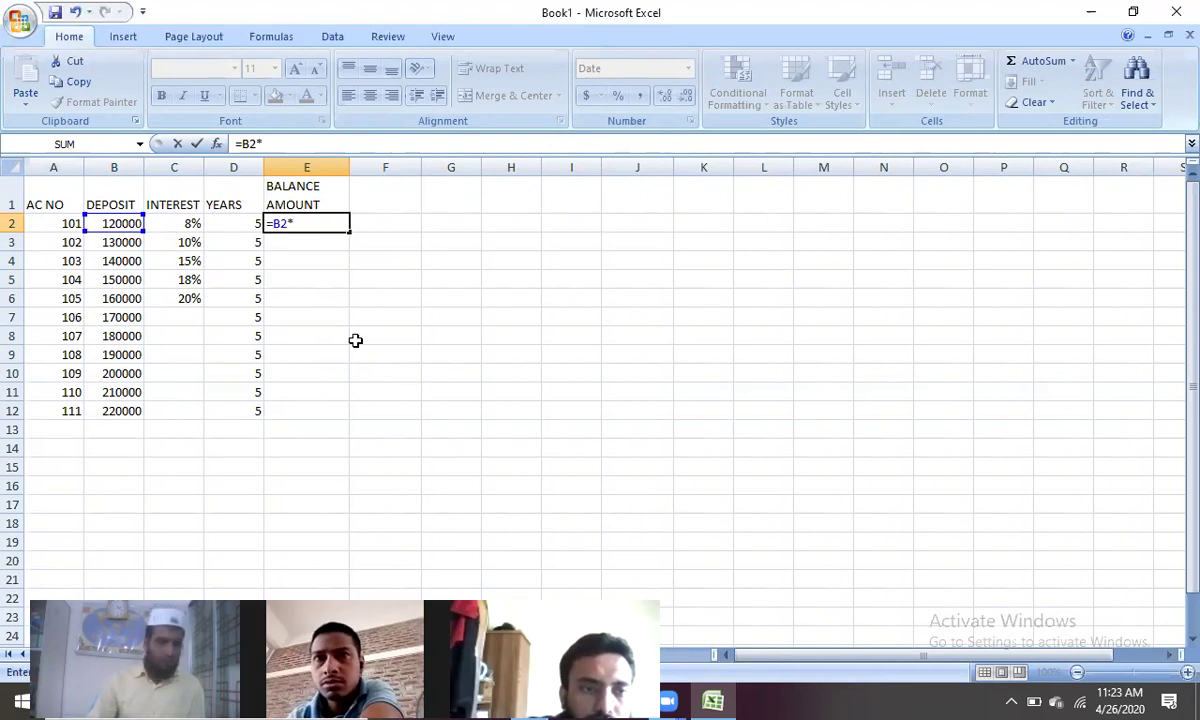
click(184, 223)
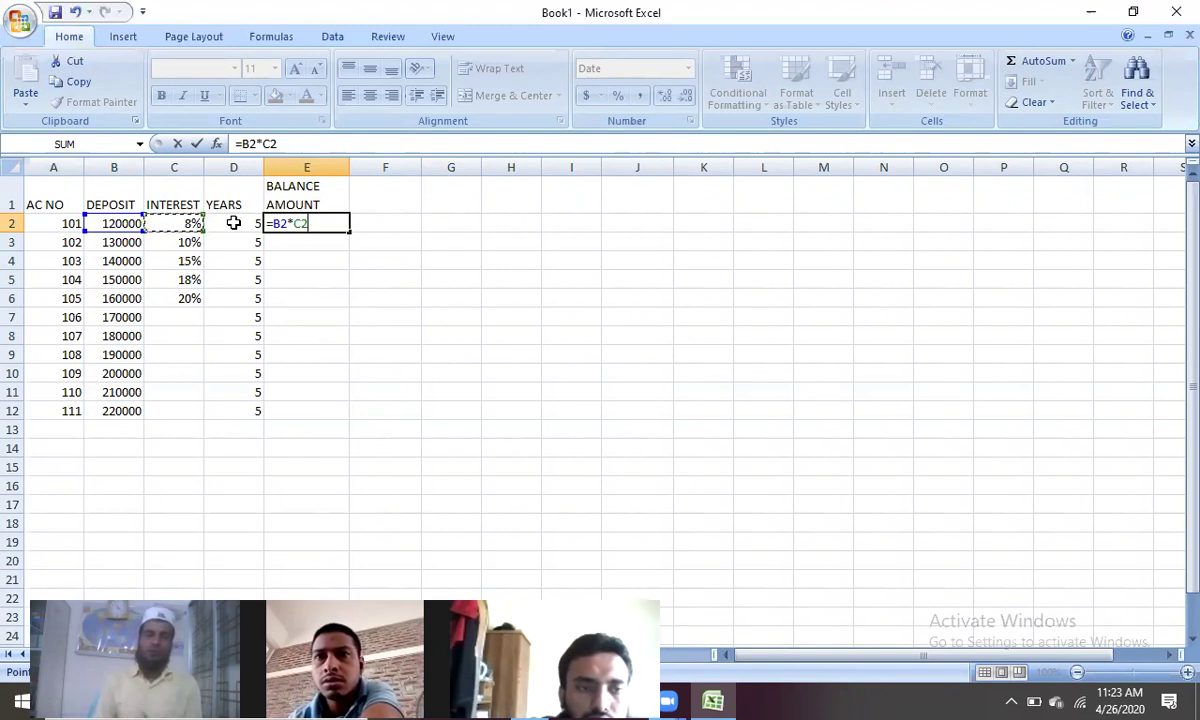
text(*)
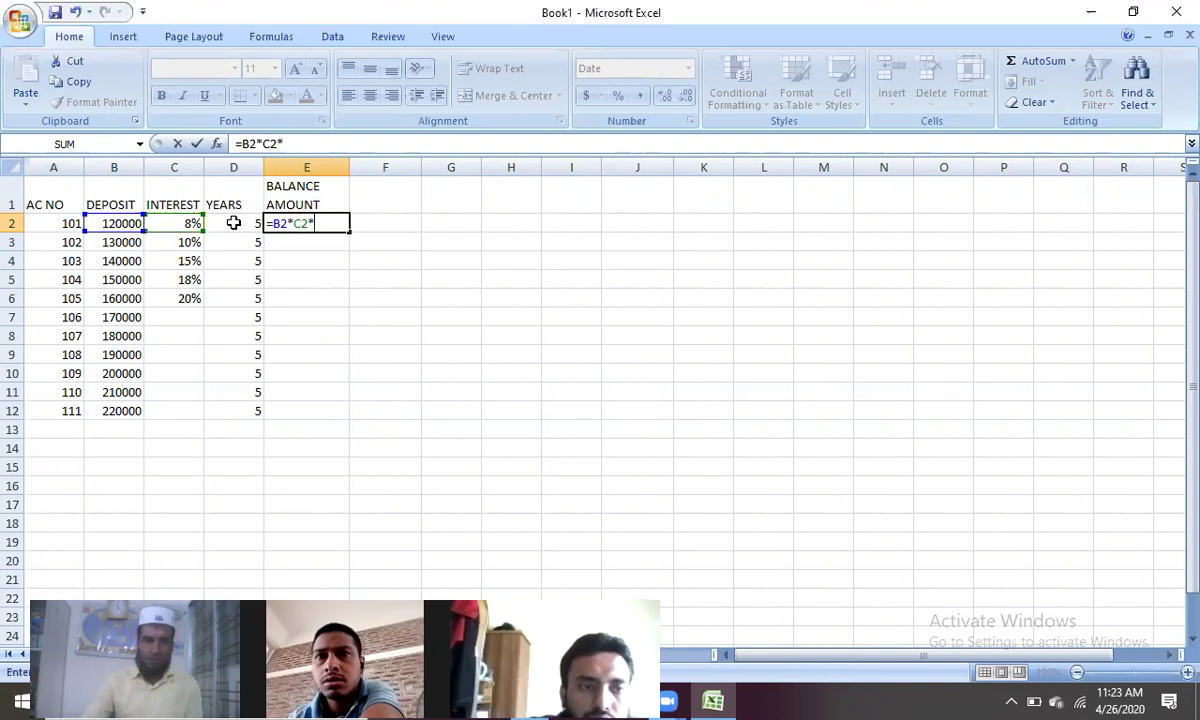
click(233, 223)
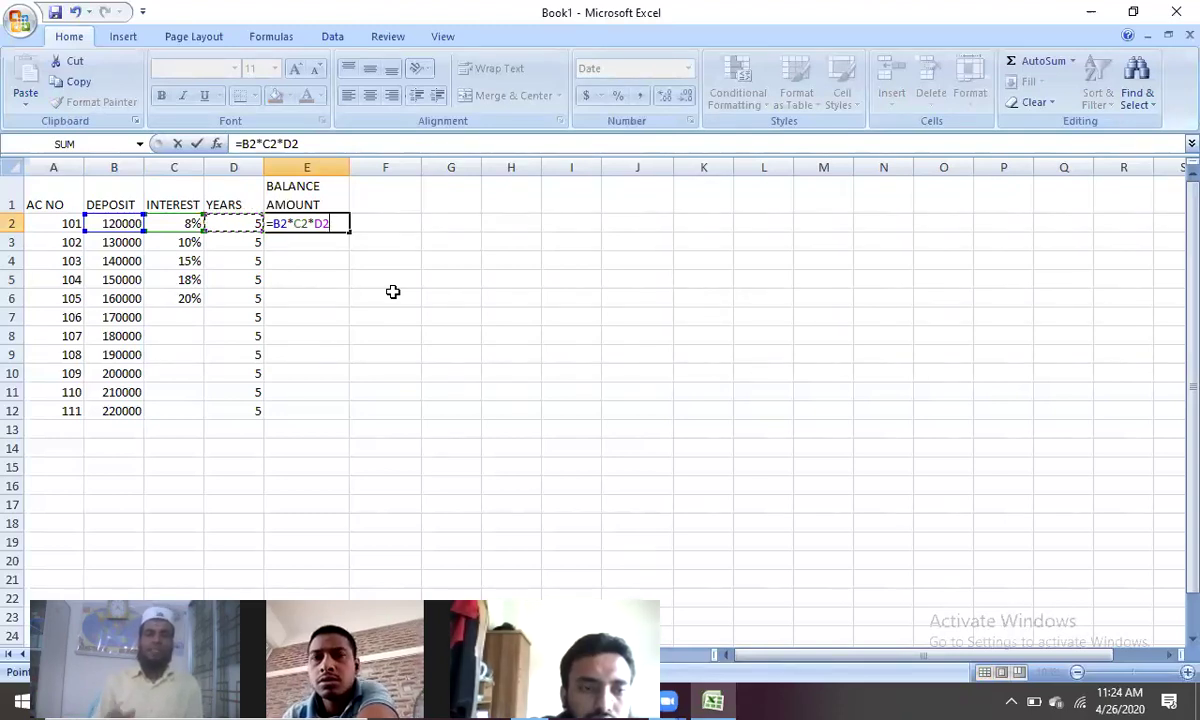
key(Return)
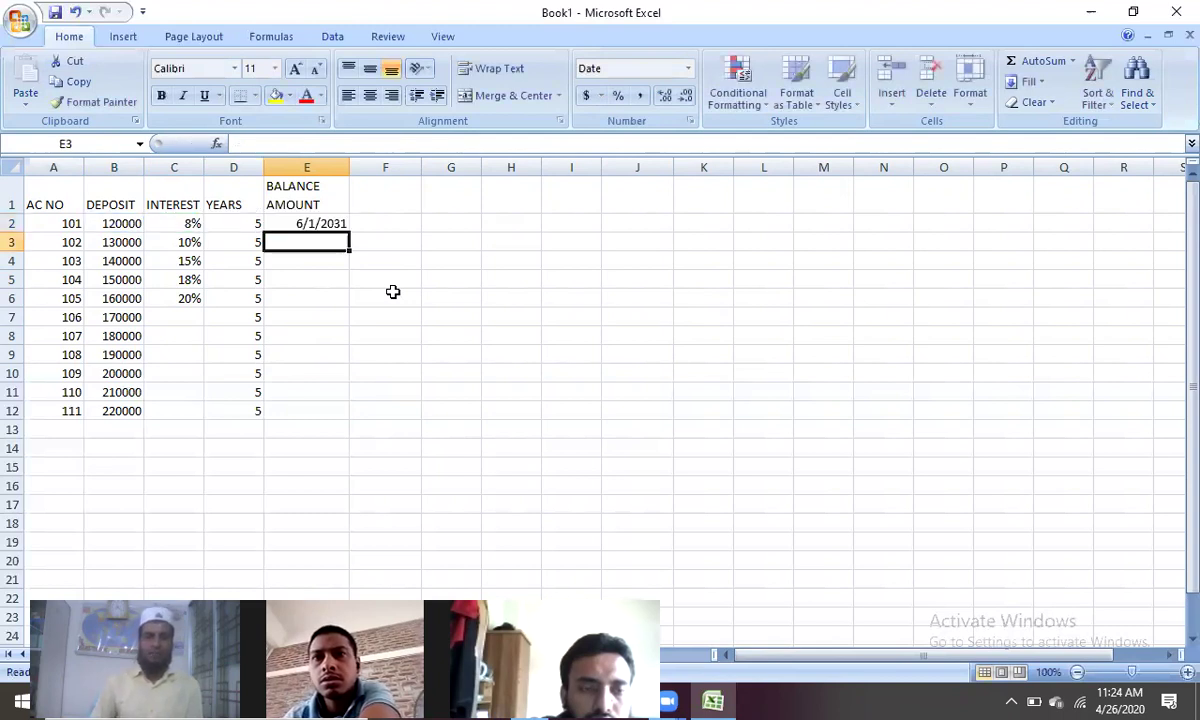
Step: Change E2's number format to General so the balance reads 48000
click(304, 223)
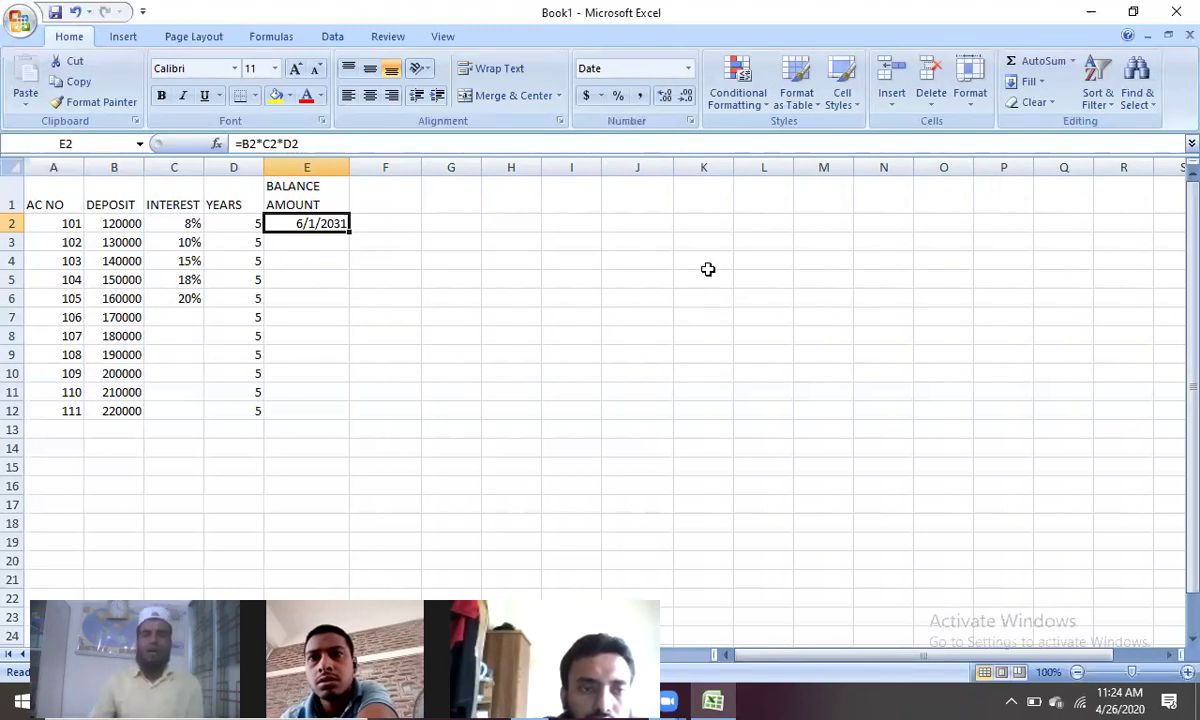
right_click(311, 226)
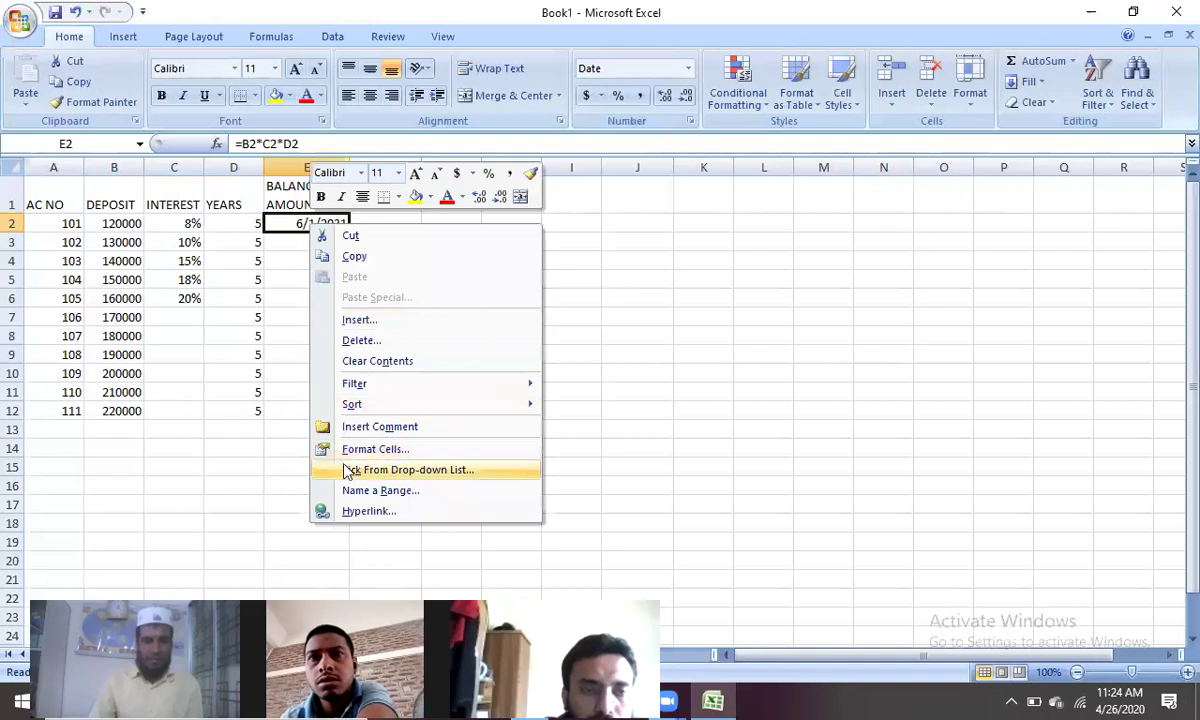
click(383, 451)
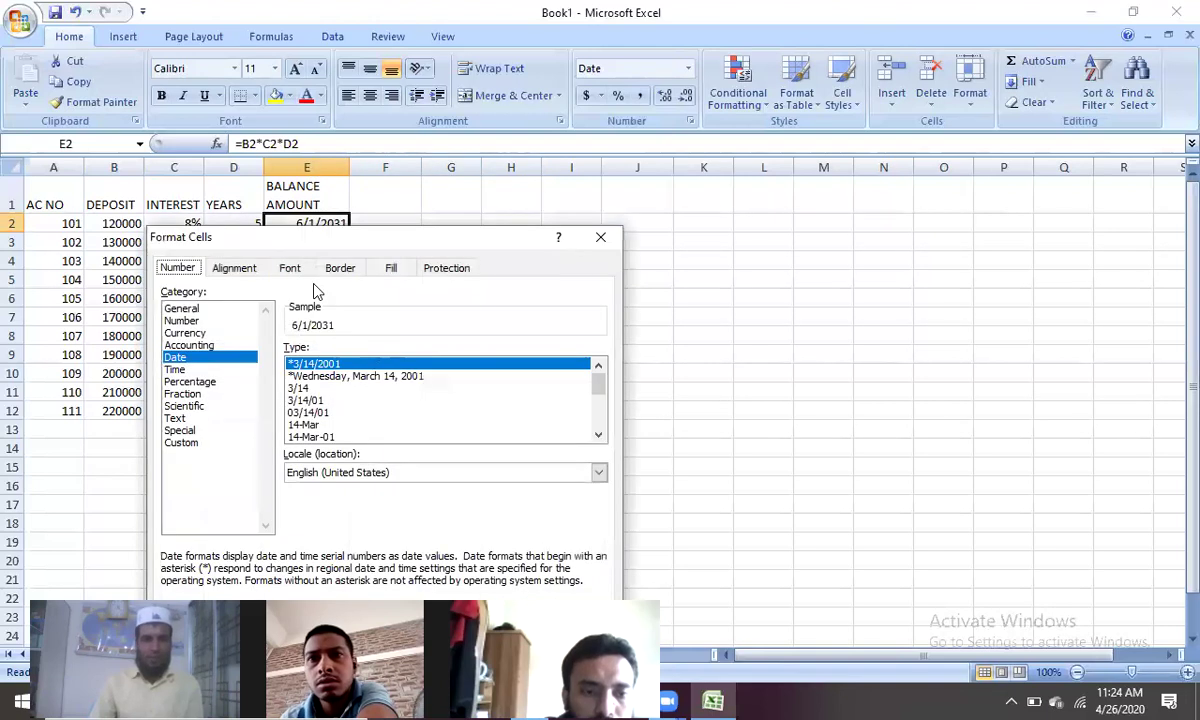
click(183, 309)
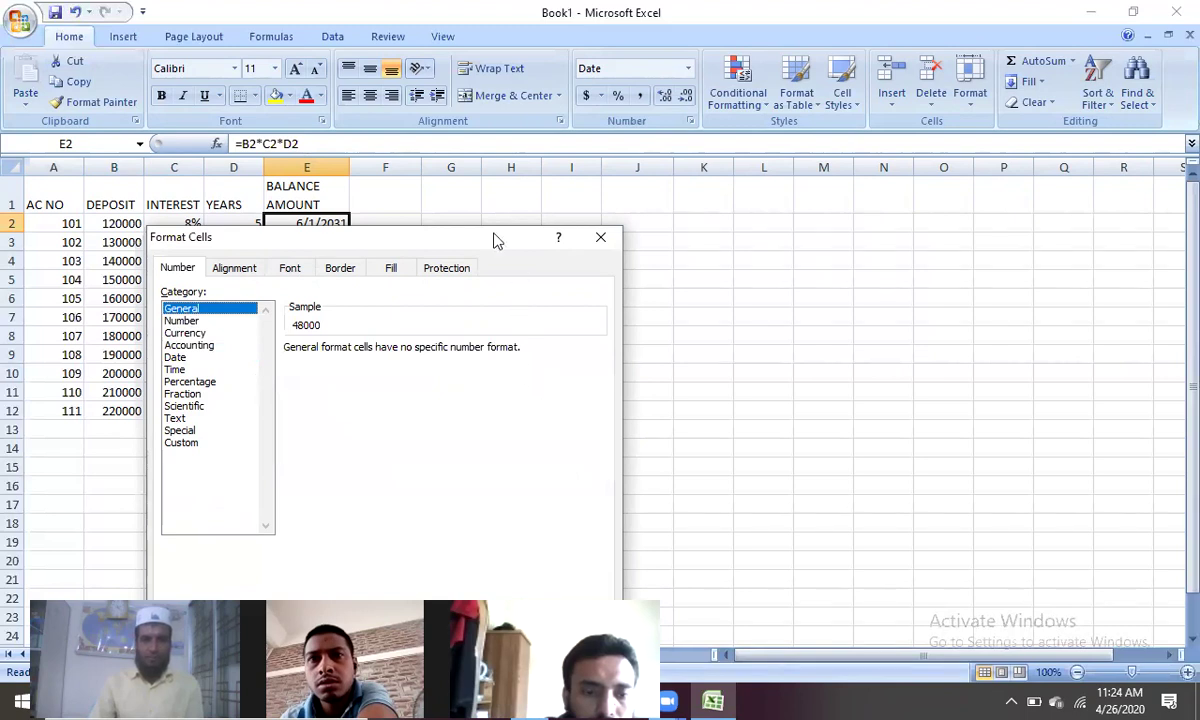
drag(487, 245, 572, 126)
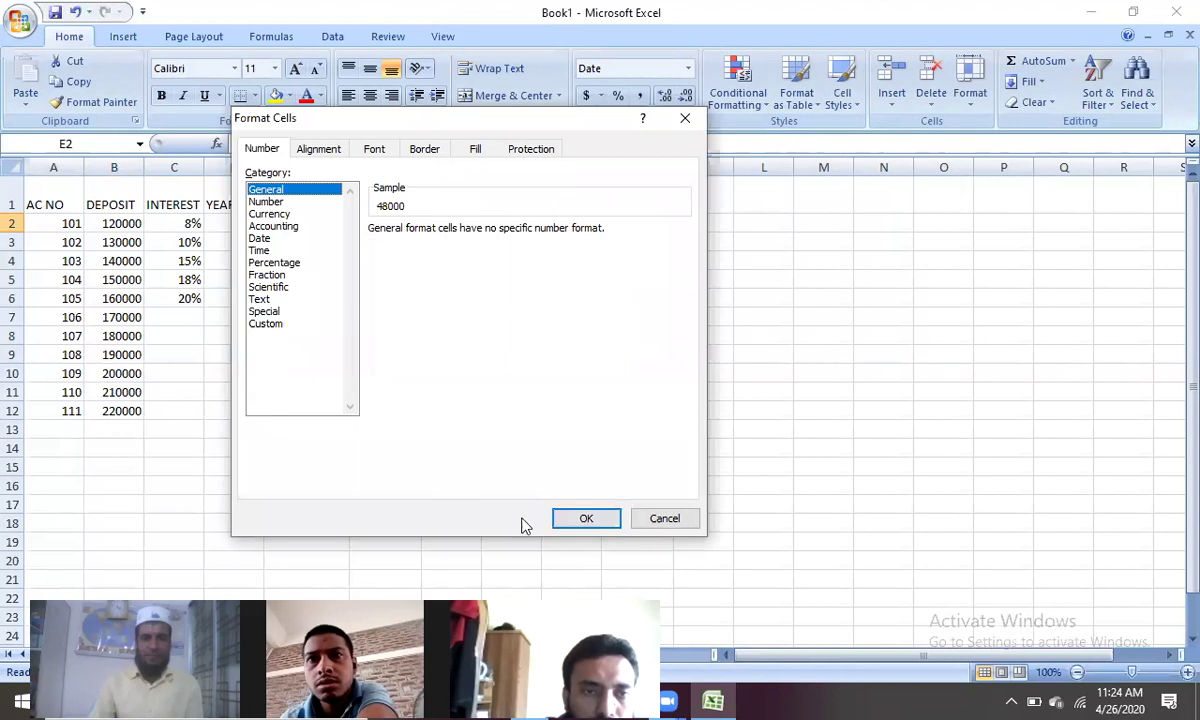
click(587, 519)
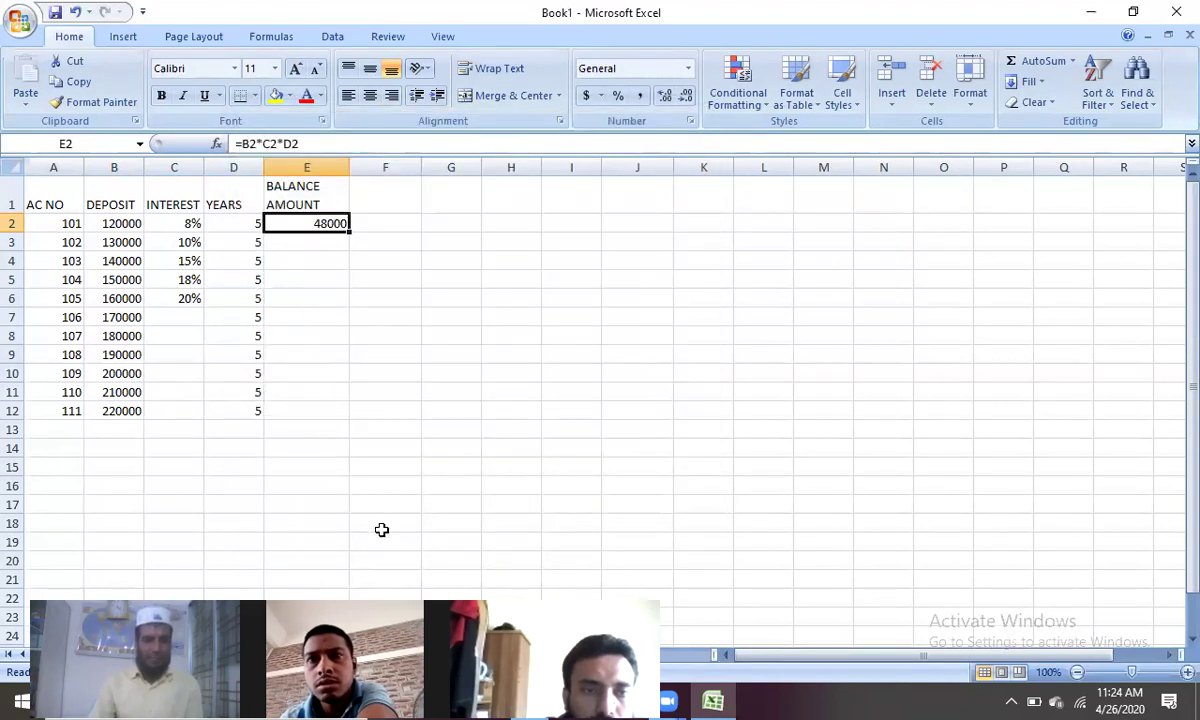
click(689, 69)
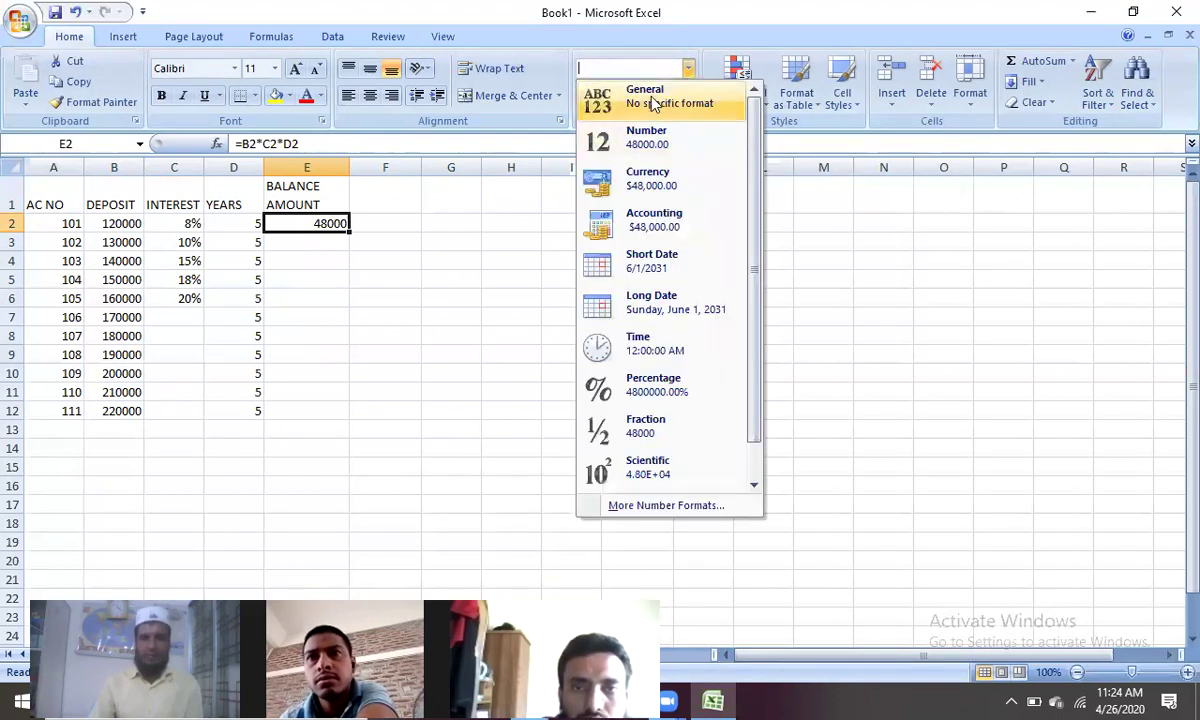
click(318, 233)
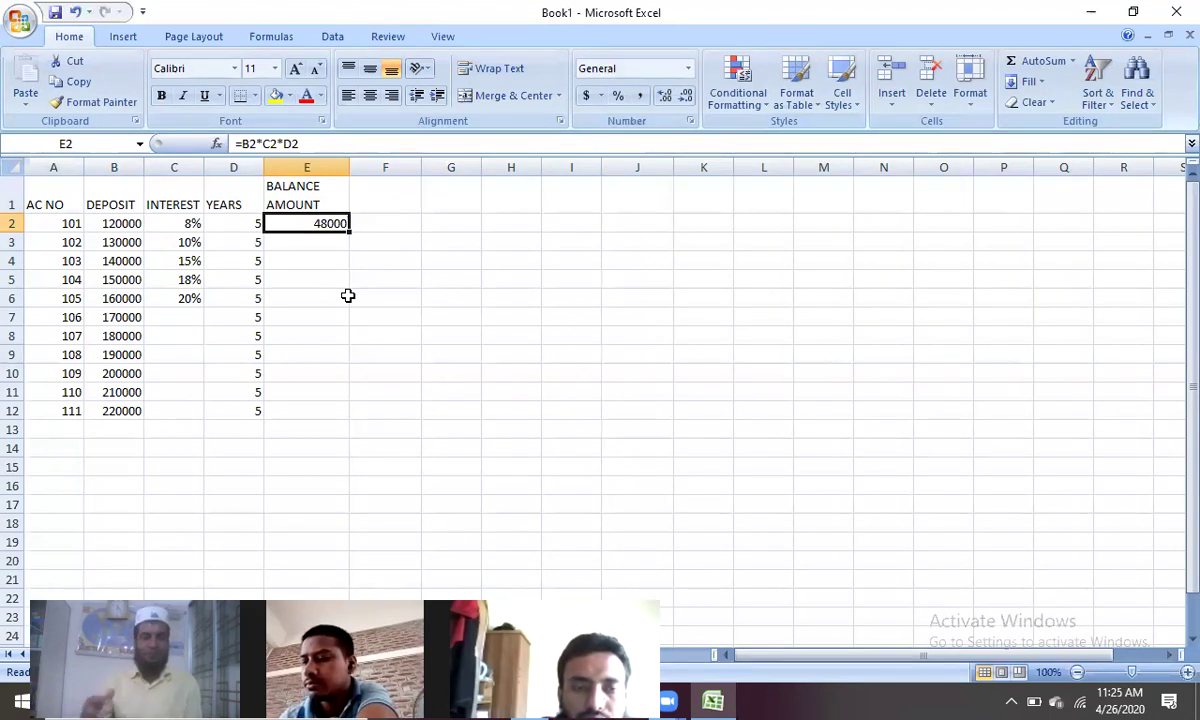
right_click(297, 223)
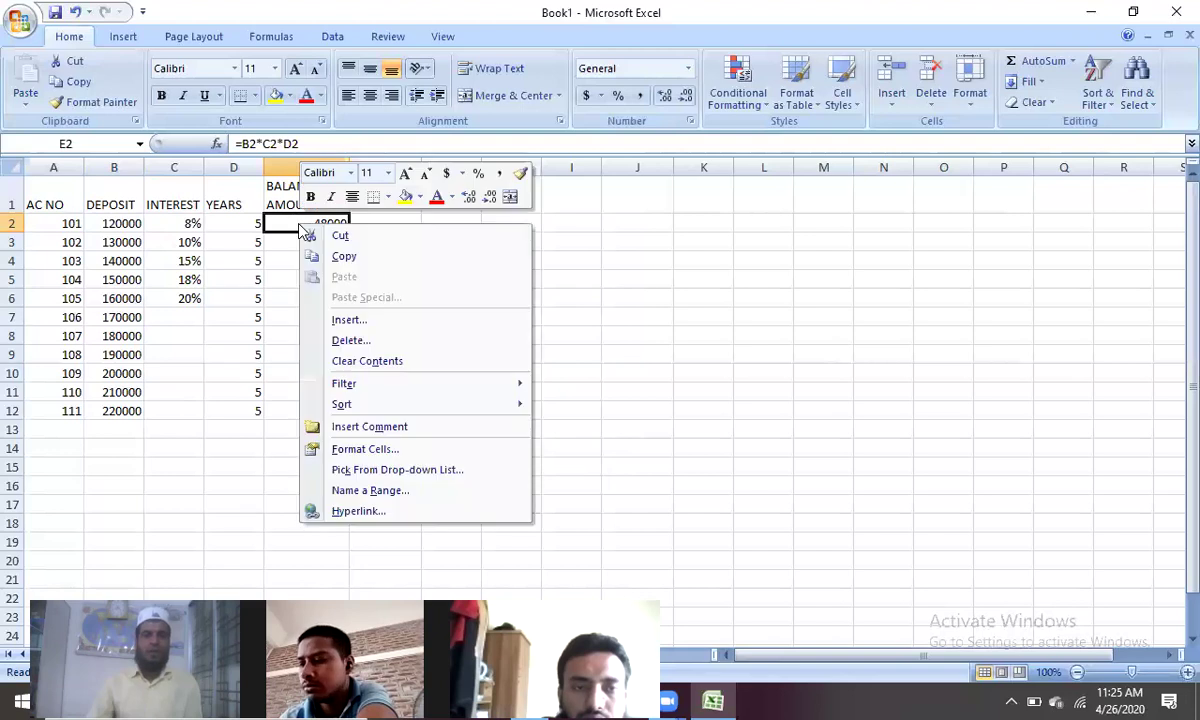
click(355, 451)
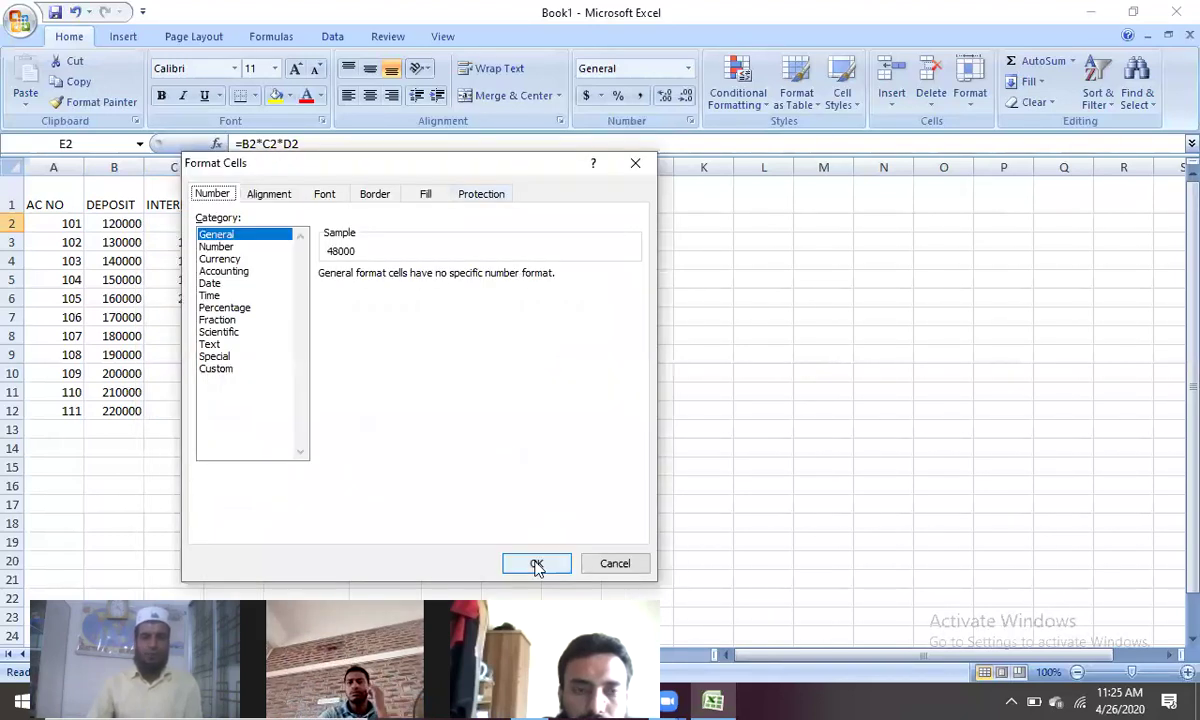
click(537, 565)
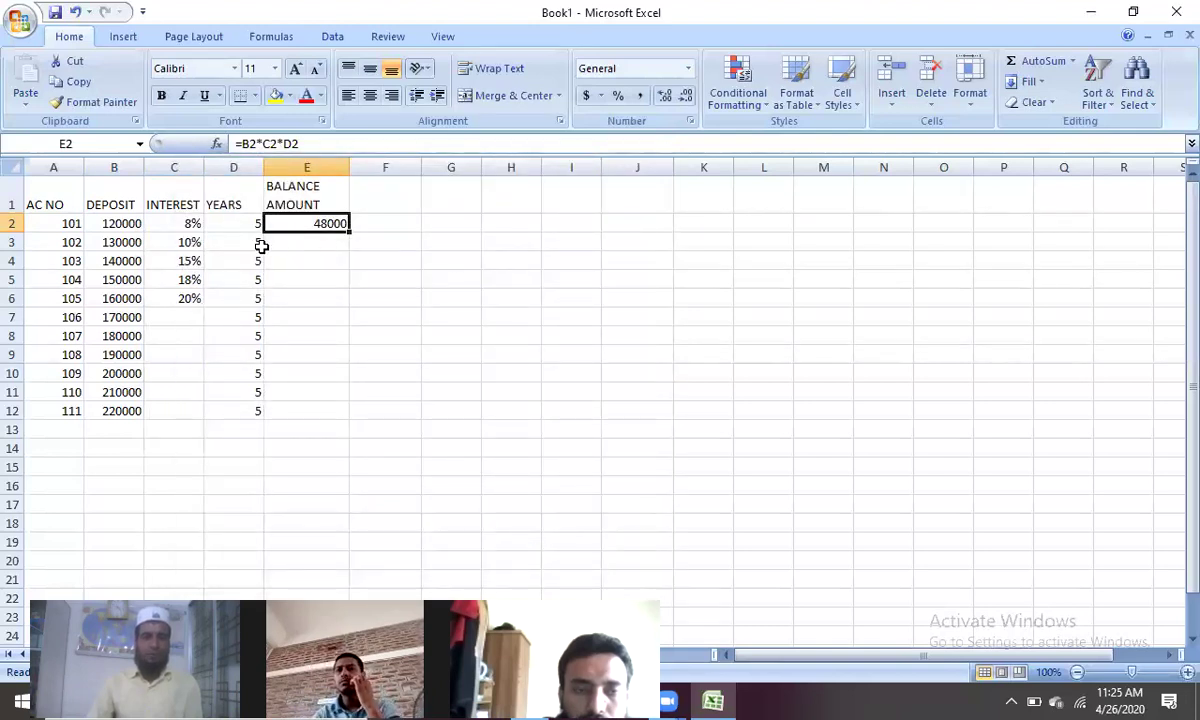
click(289, 238)
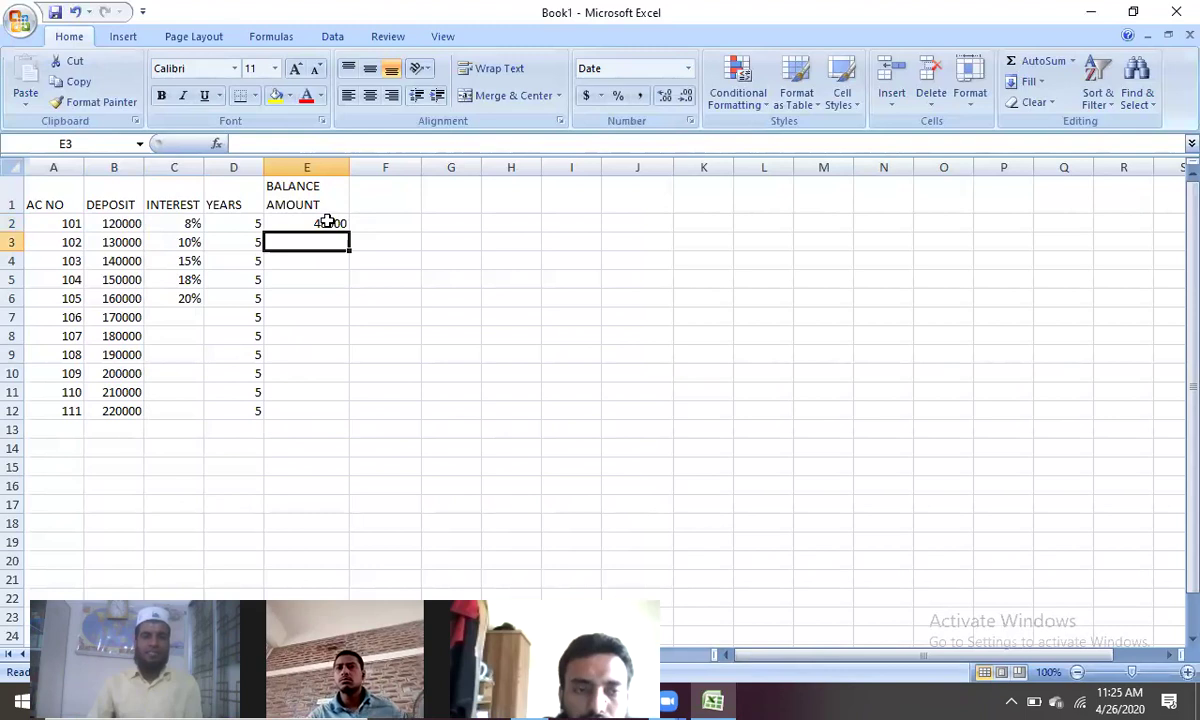
Step: Fill the =B2*C2*D2 formula from E2 down through E12
click(329, 224)
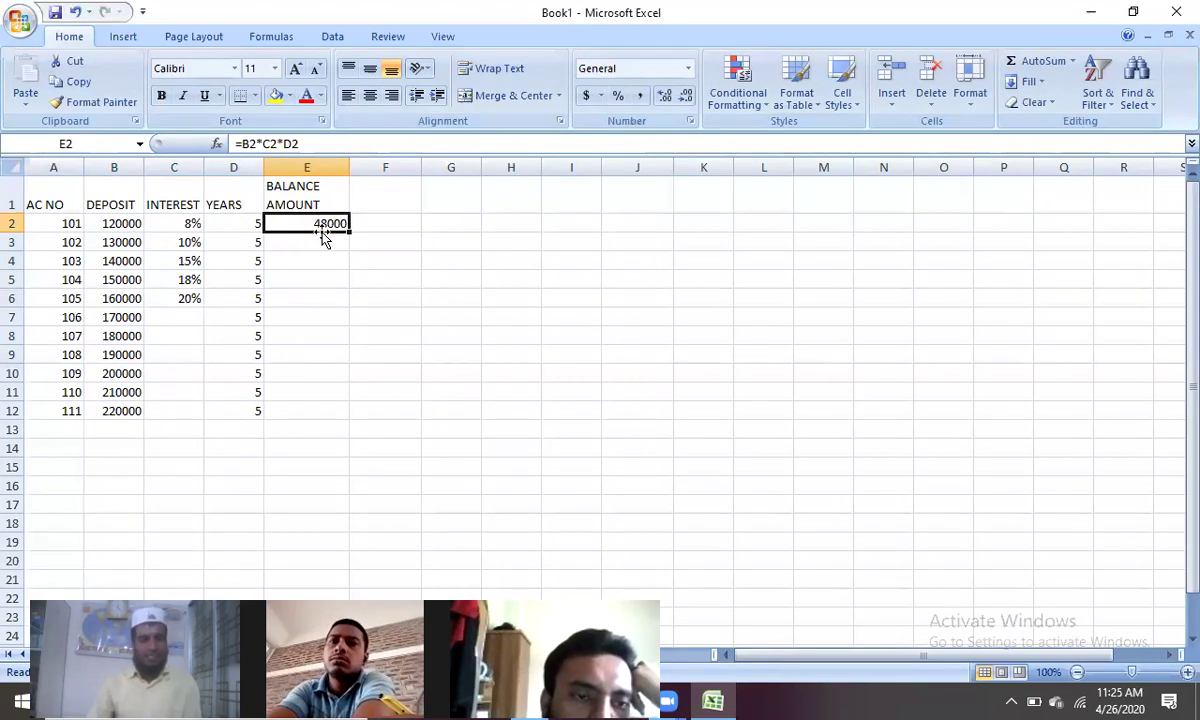
click(290, 243)
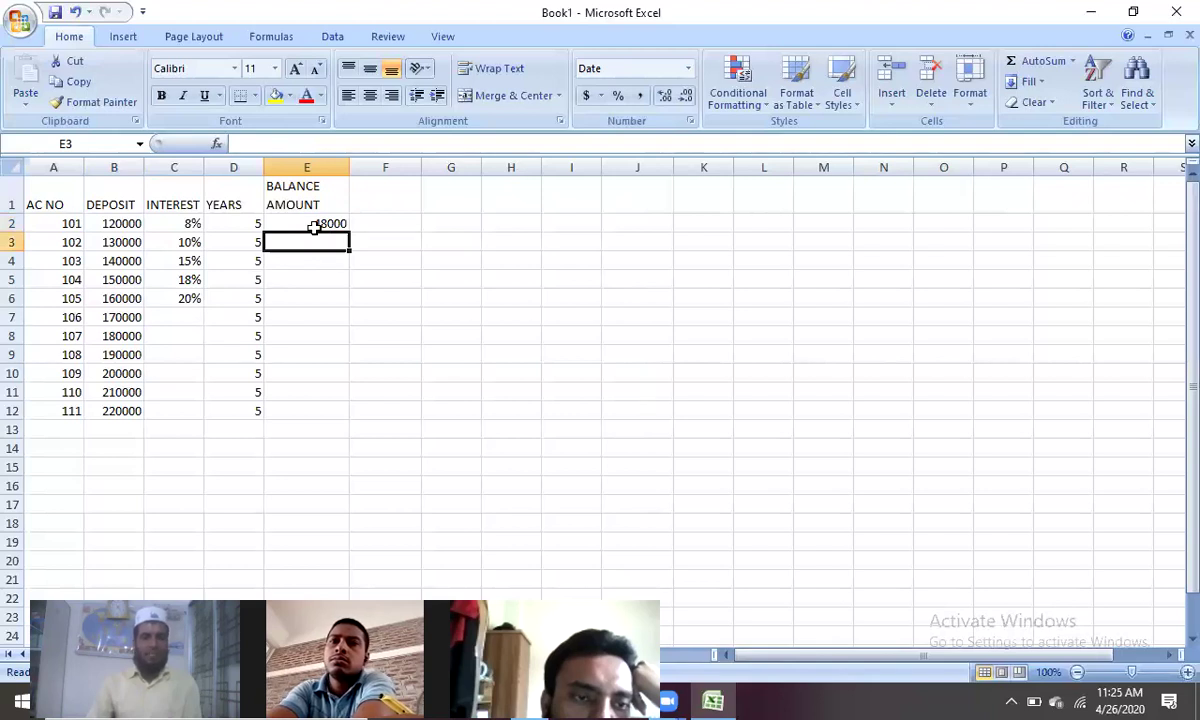
click(313, 227)
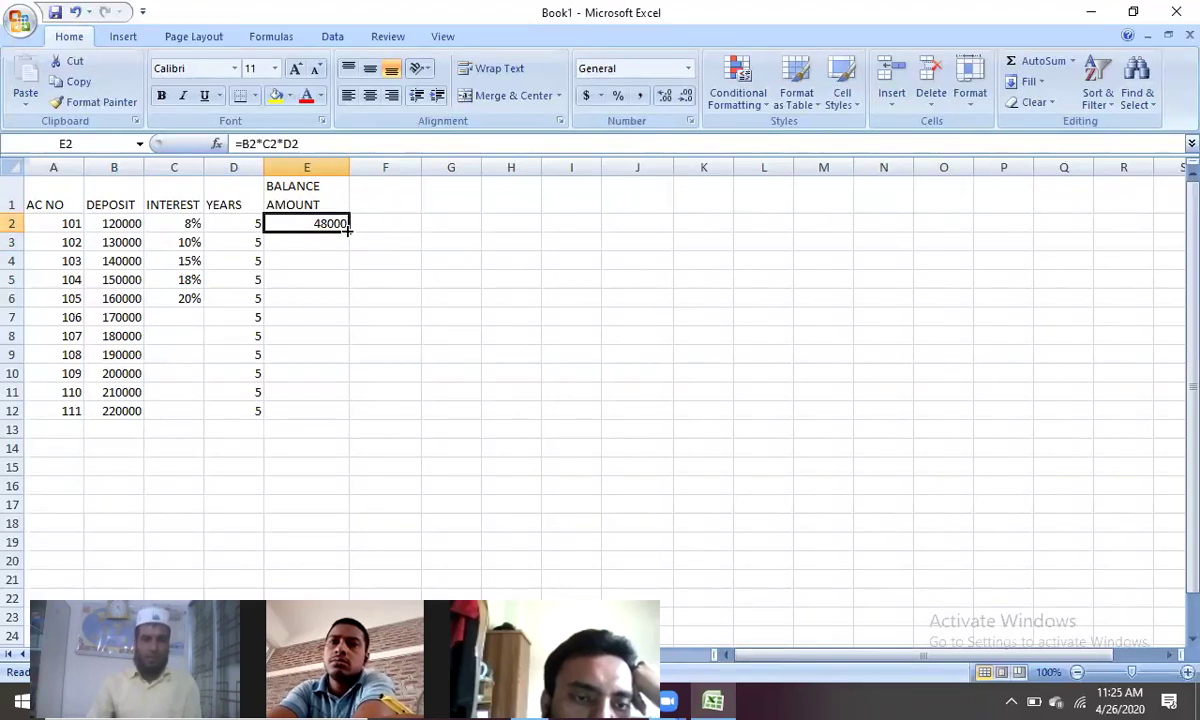
drag(349, 231, 335, 415)
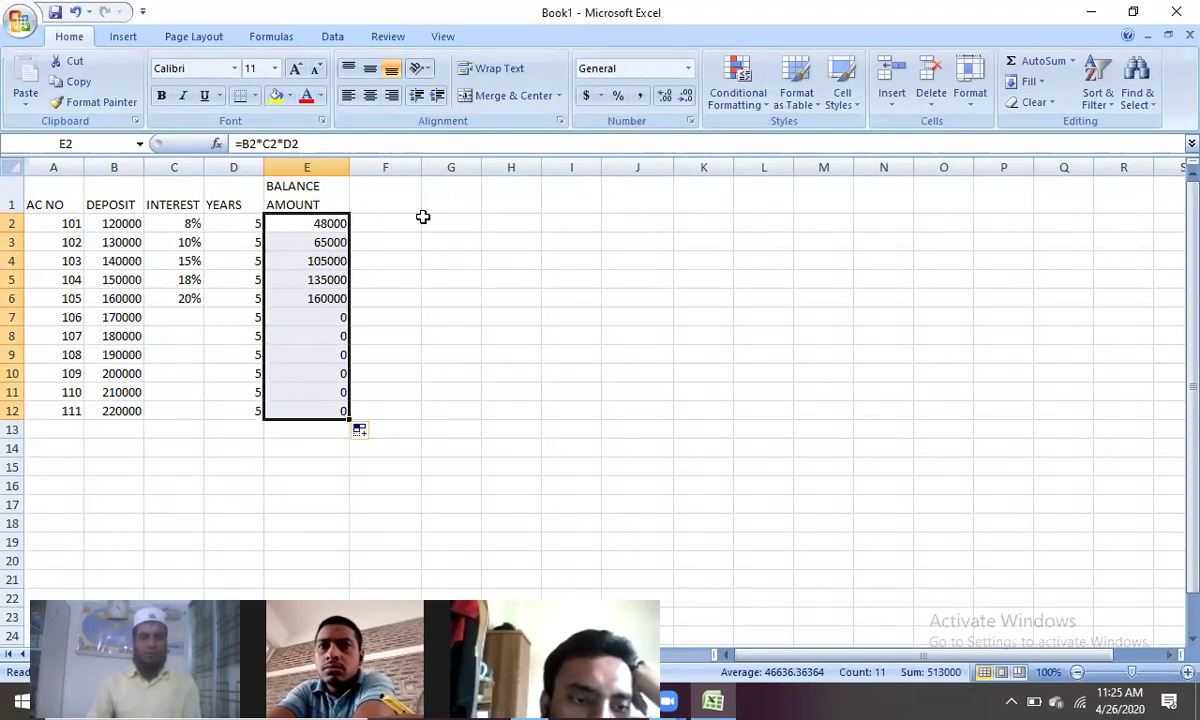
Step: After checking E2's formula, try a deposit of 170000 in B2
click(372, 222)
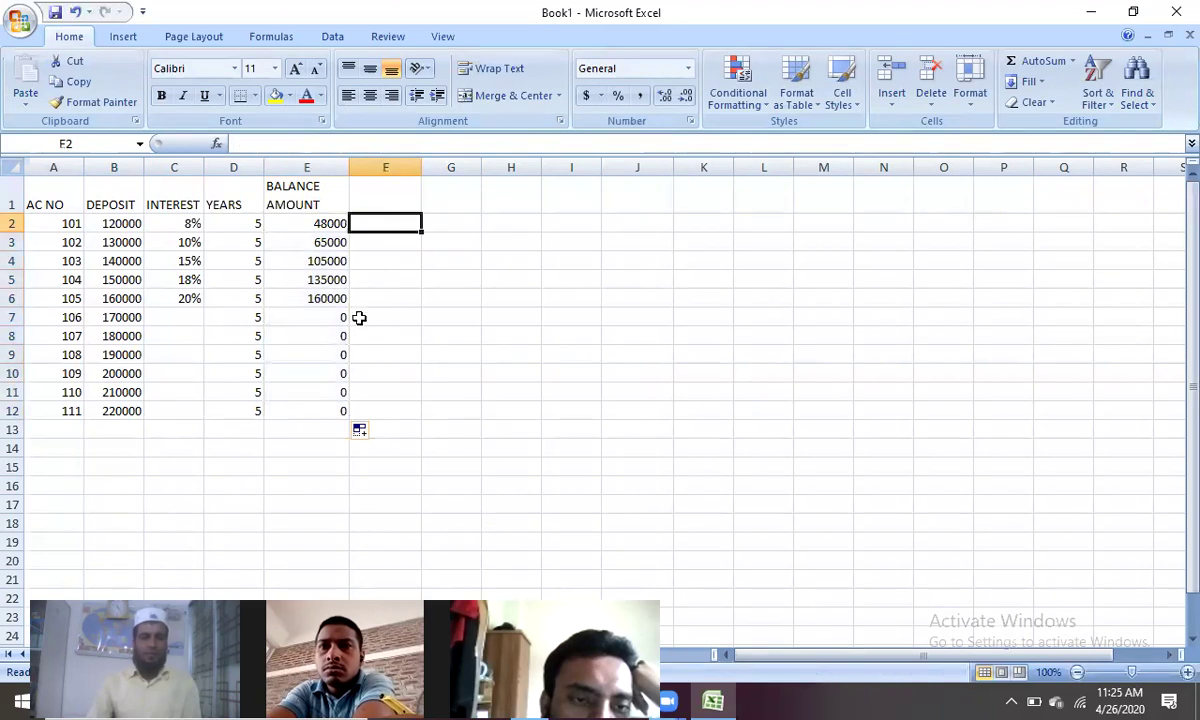
click(320, 223)
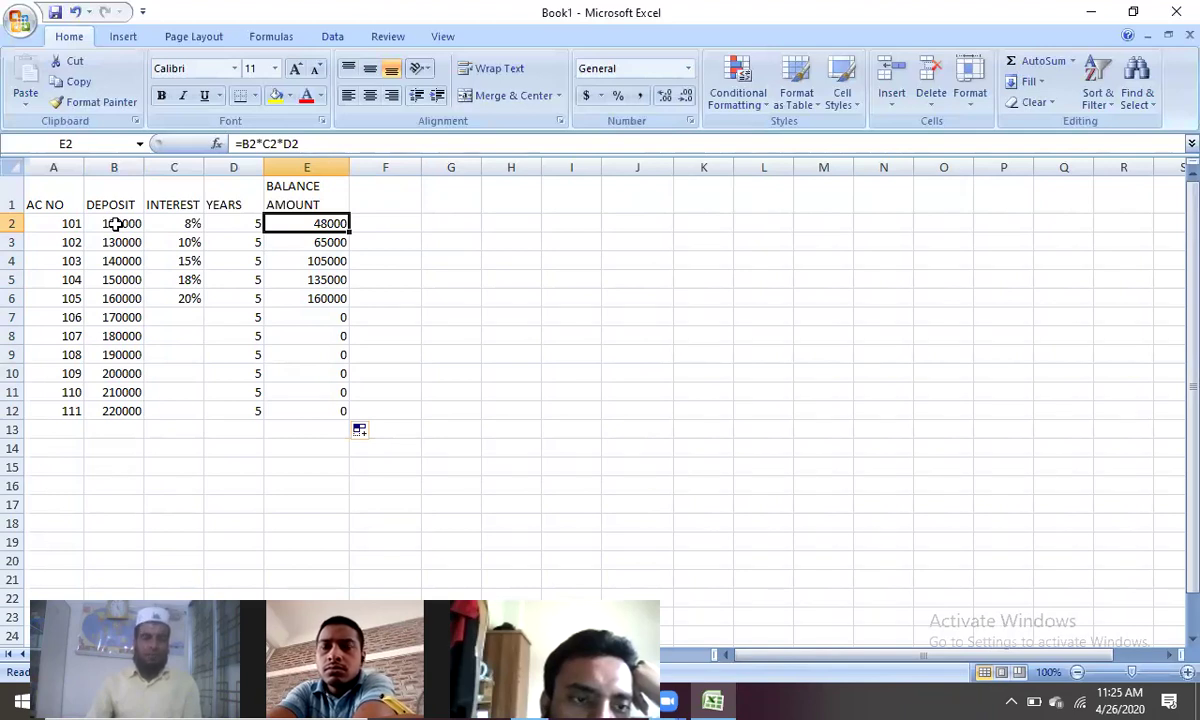
click(116, 224)
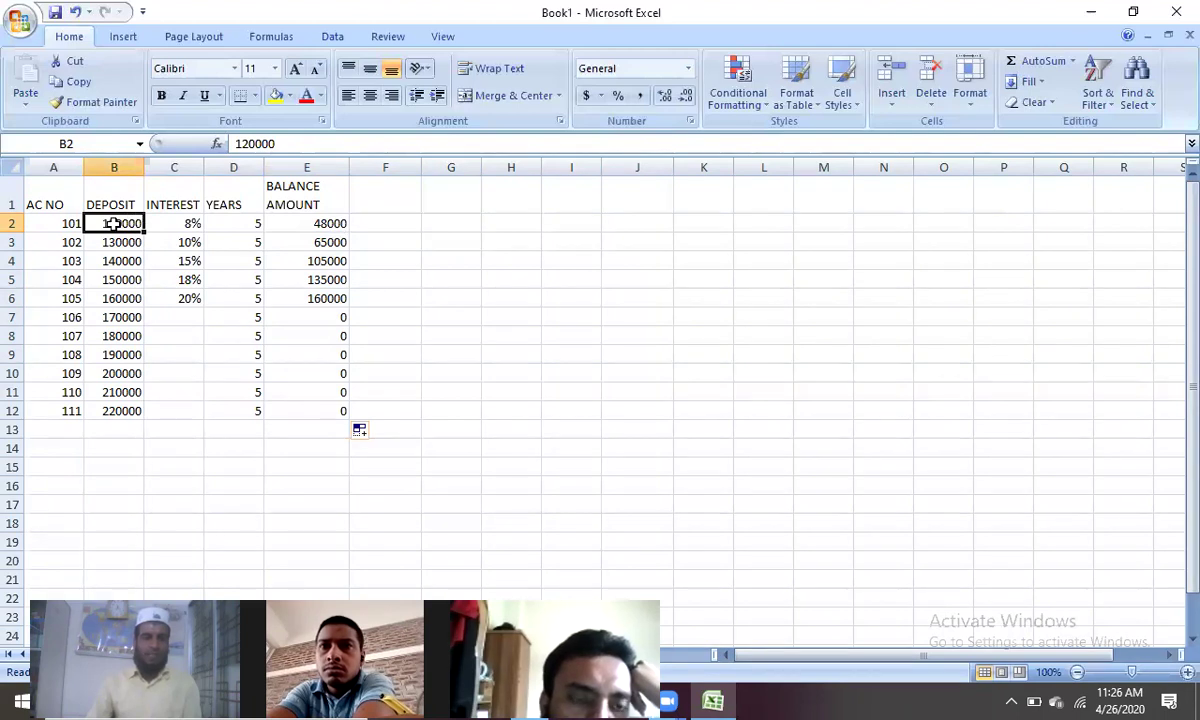
double_click(116, 224)
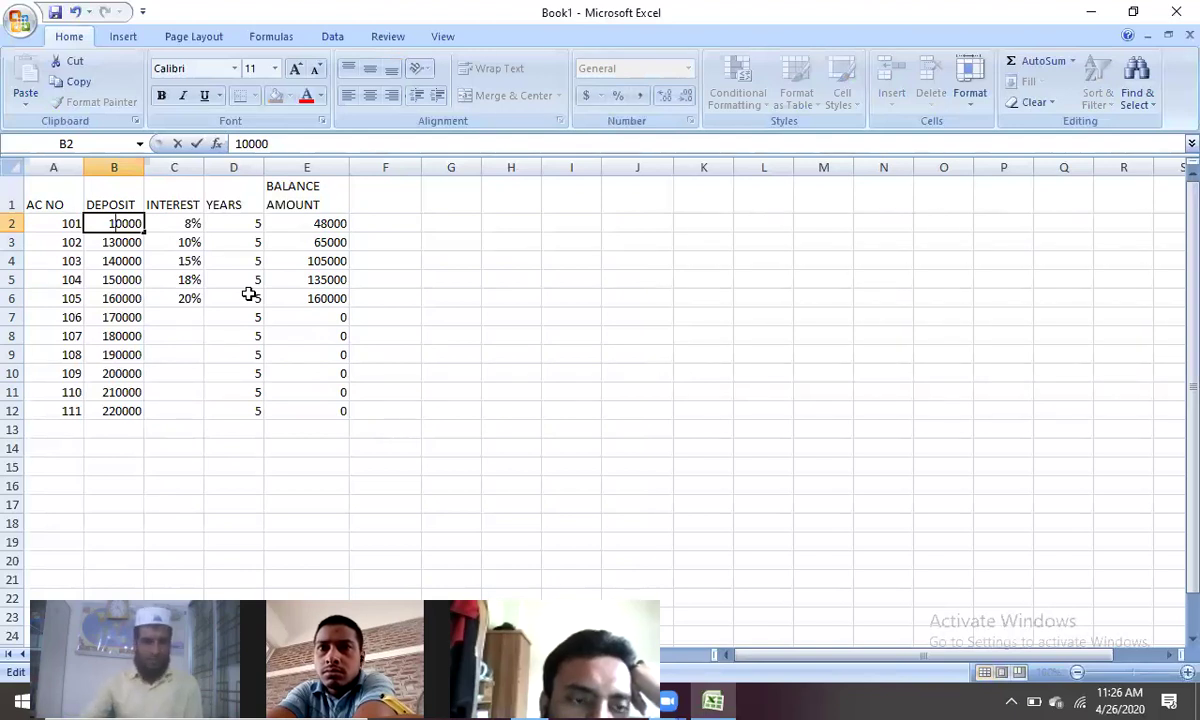
text(7)
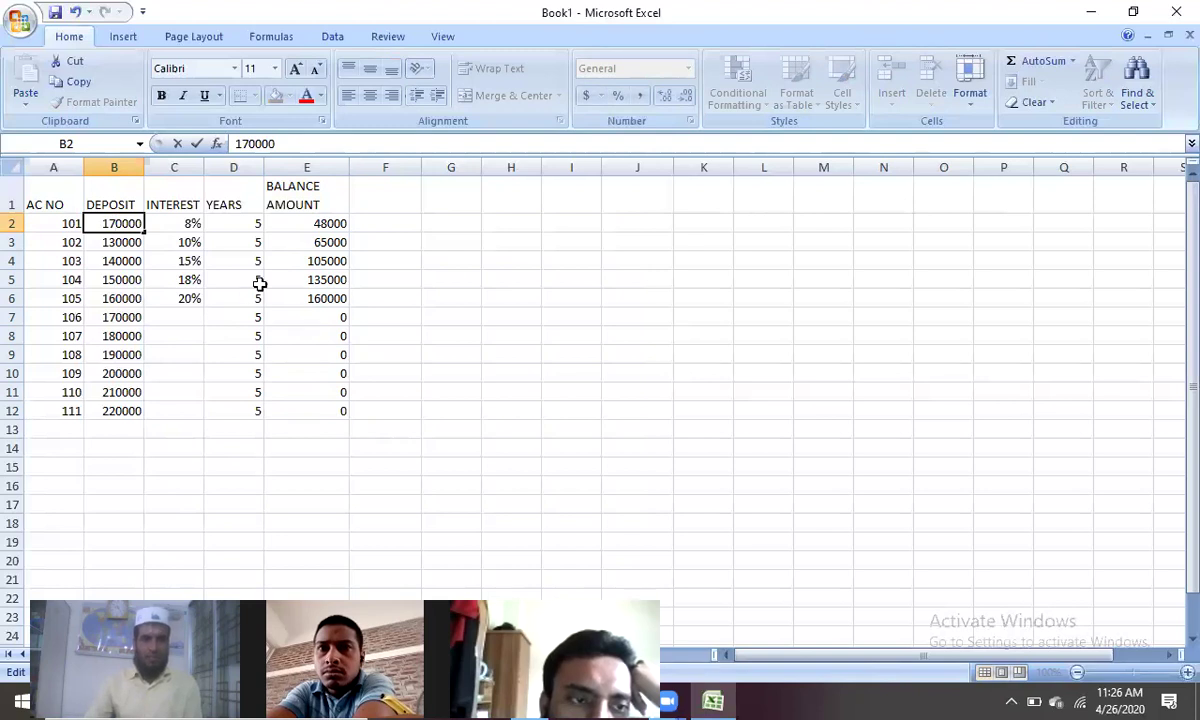
click(400, 222)
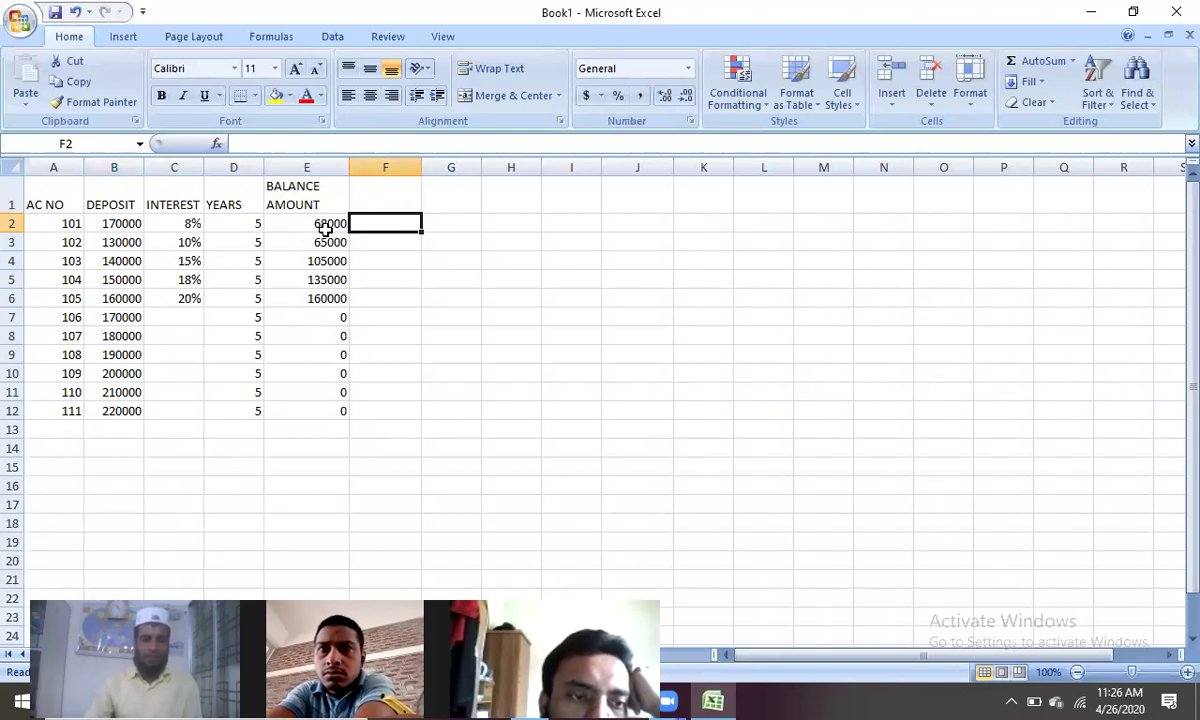
Step: Restore B2's deposit to 120000 and recheck the balance formula in E2
click(113, 222)
double_click(113, 222)
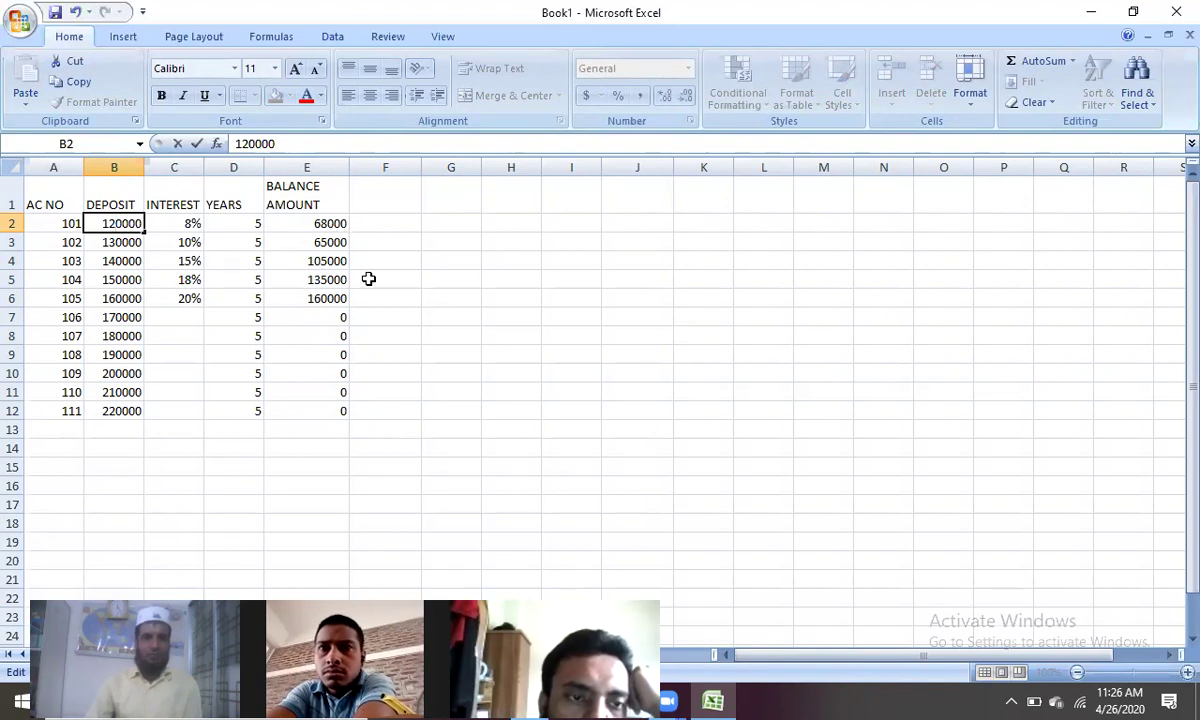
click(396, 224)
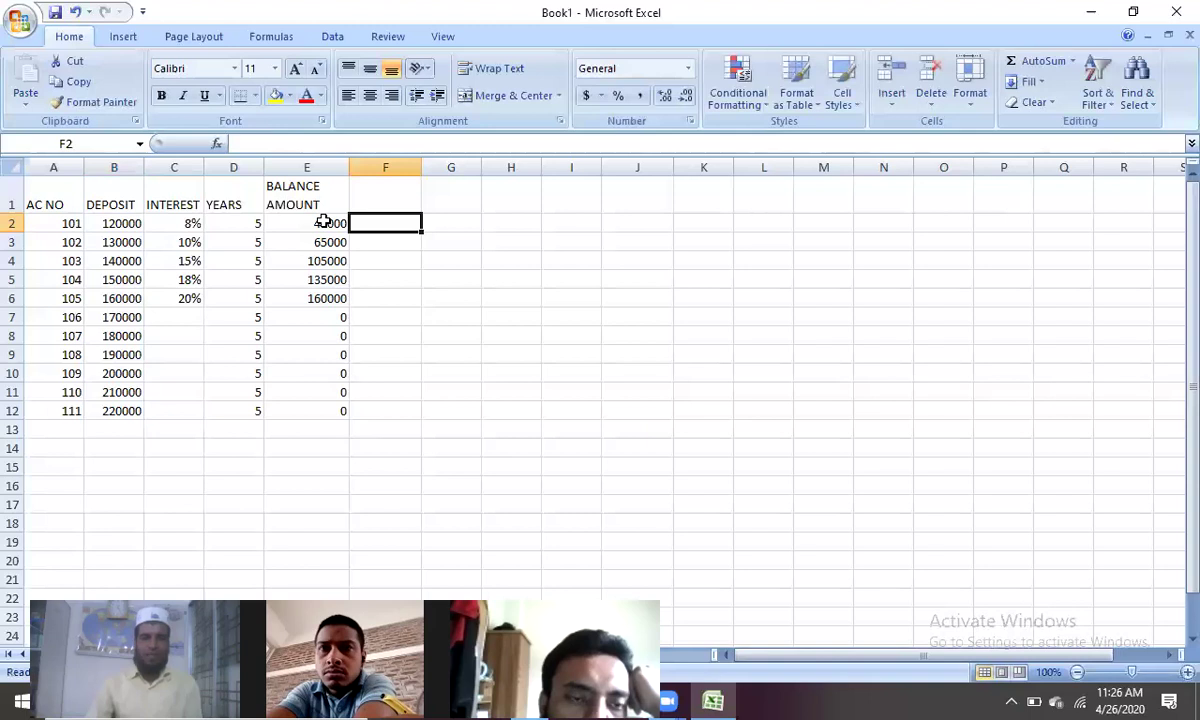
click(323, 222)
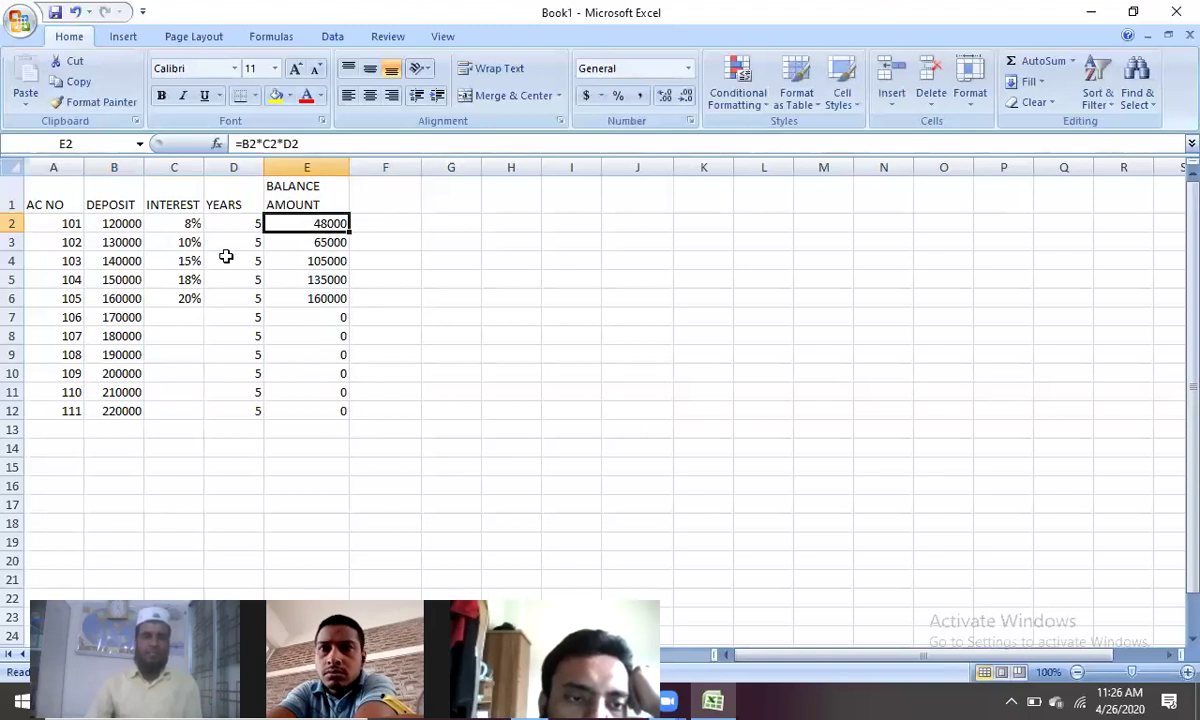
Step: Change E2's formula to =B2*C2*D2+B2 so the deposit is added
click(313, 143)
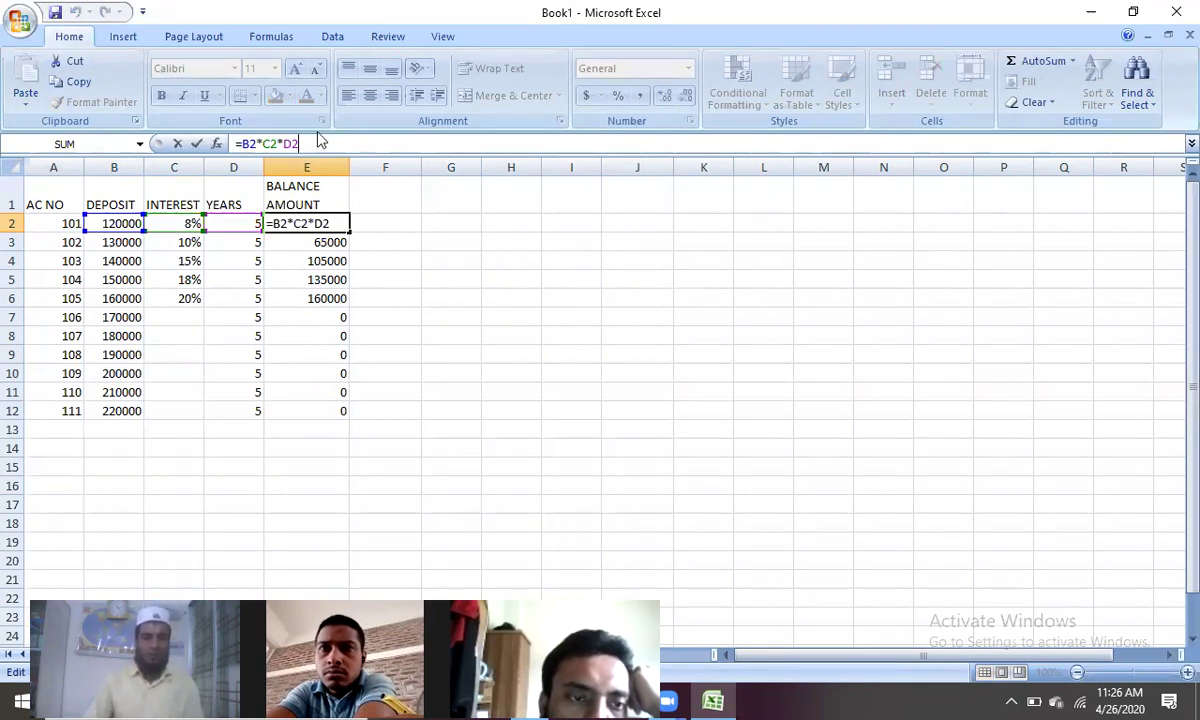
text(+)
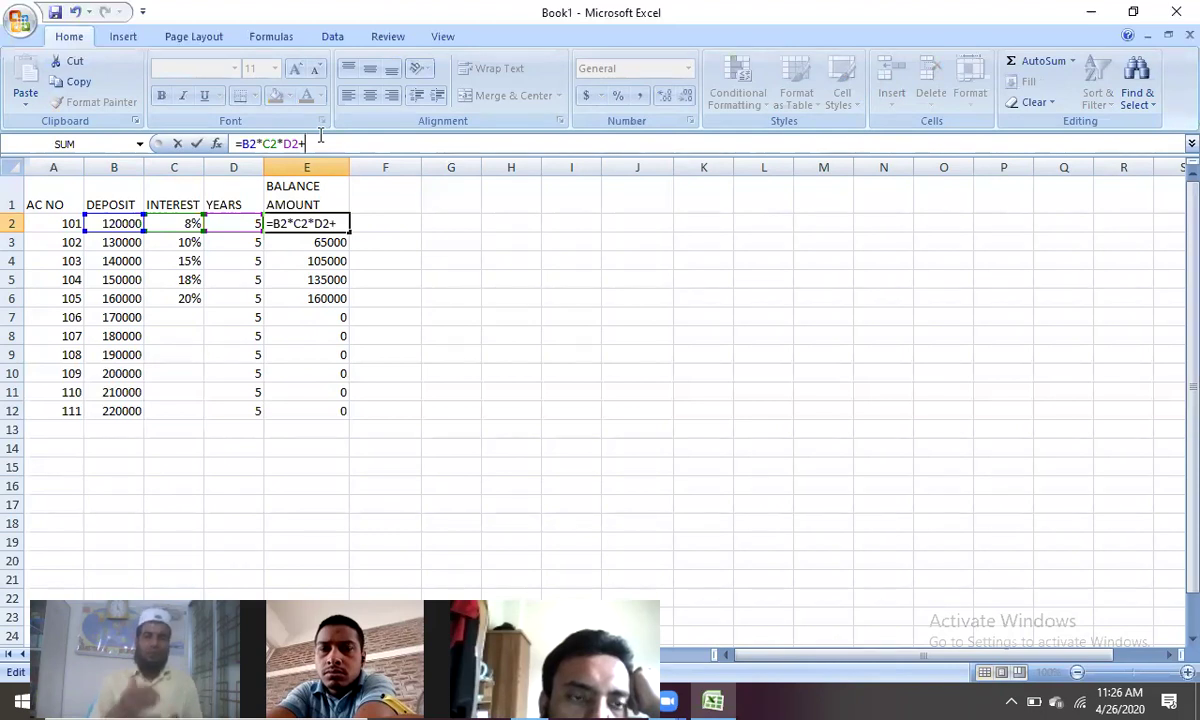
click(125, 223)
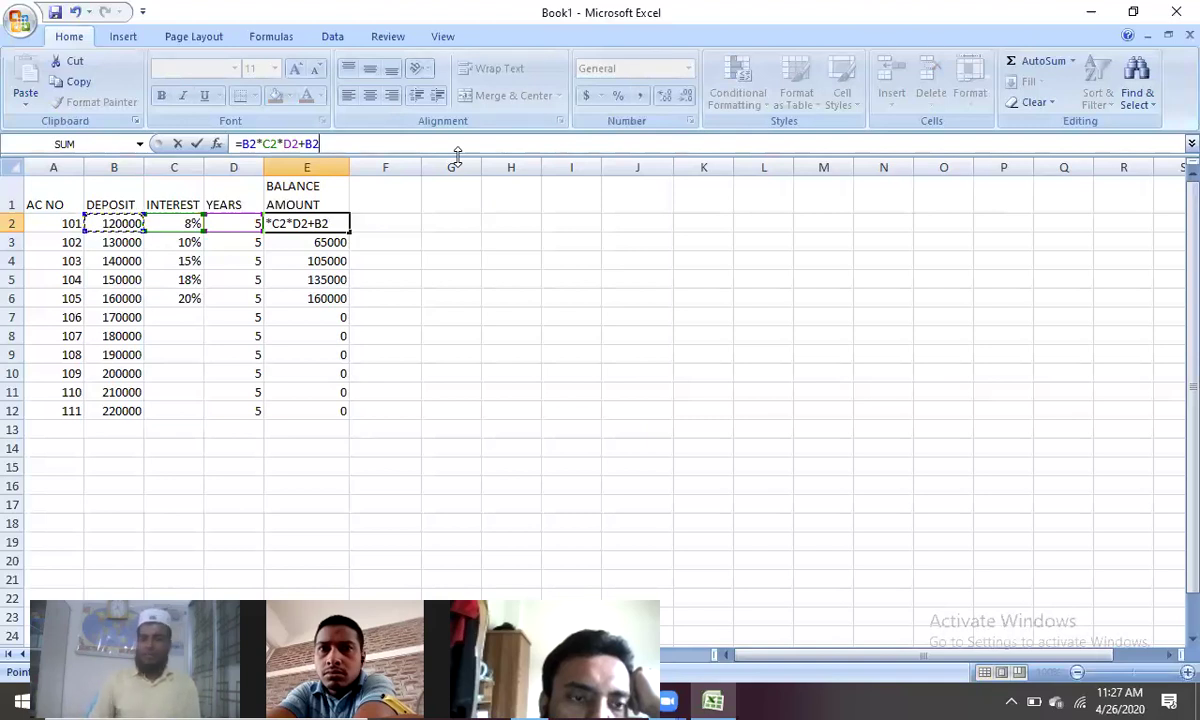
key(Return)
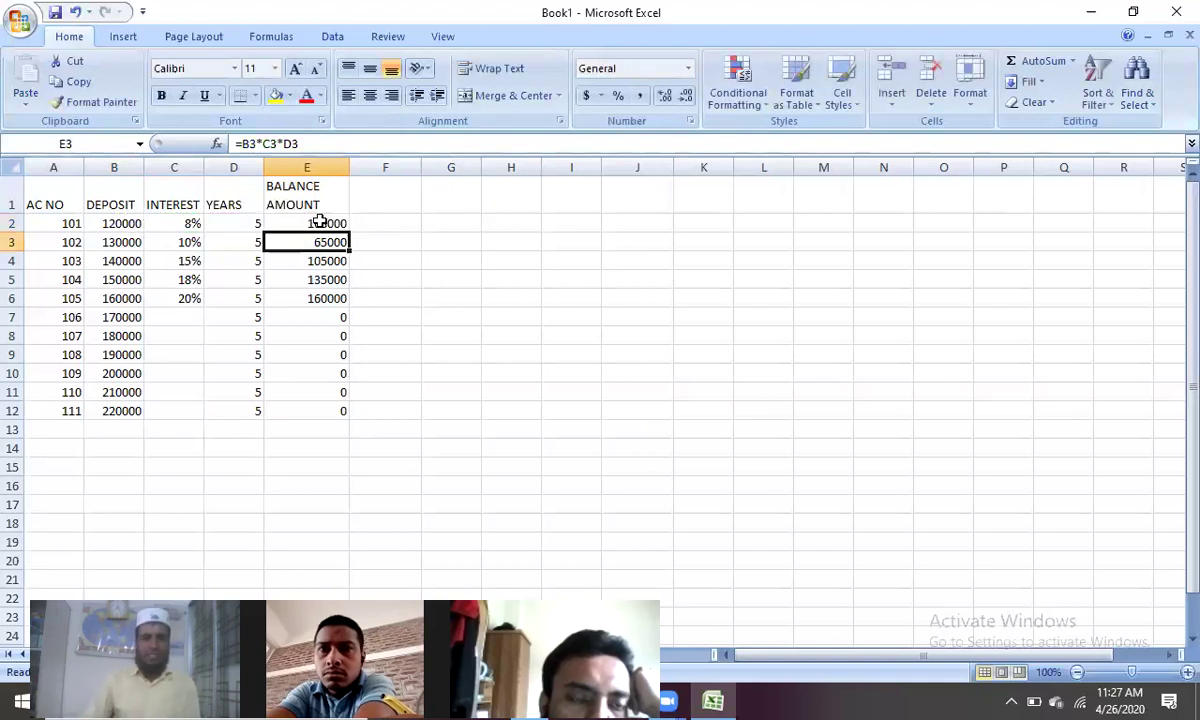
Step: Copy the new balance formula down to E11 and review the A1:E12 table
click(315, 225)
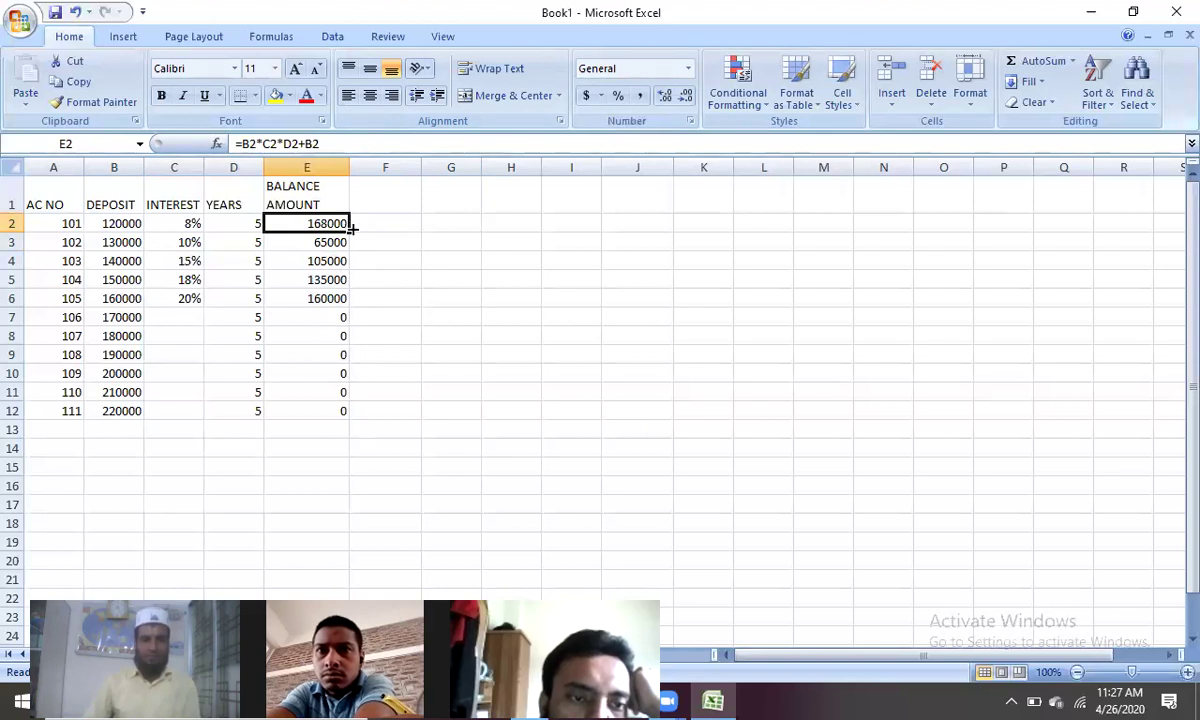
mouse_move(351, 231)
mouse_down()
mouse_move(358, 416)
mouse_move(352, 401)
mouse_up()
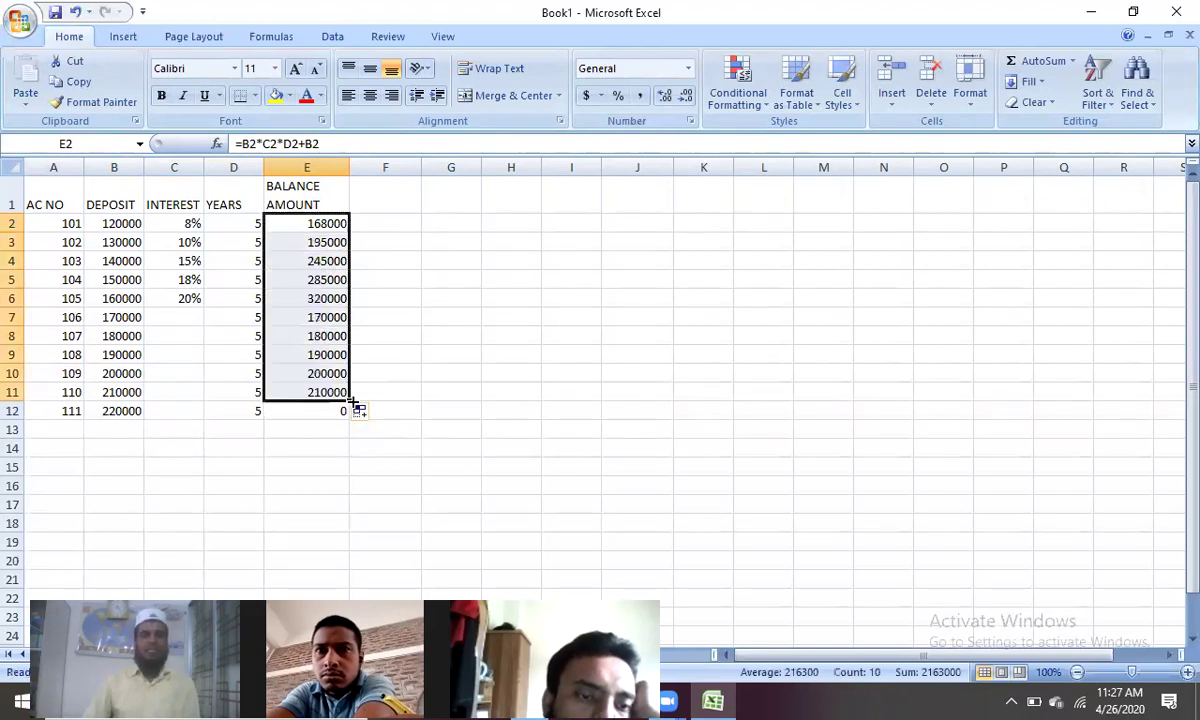
click(400, 203)
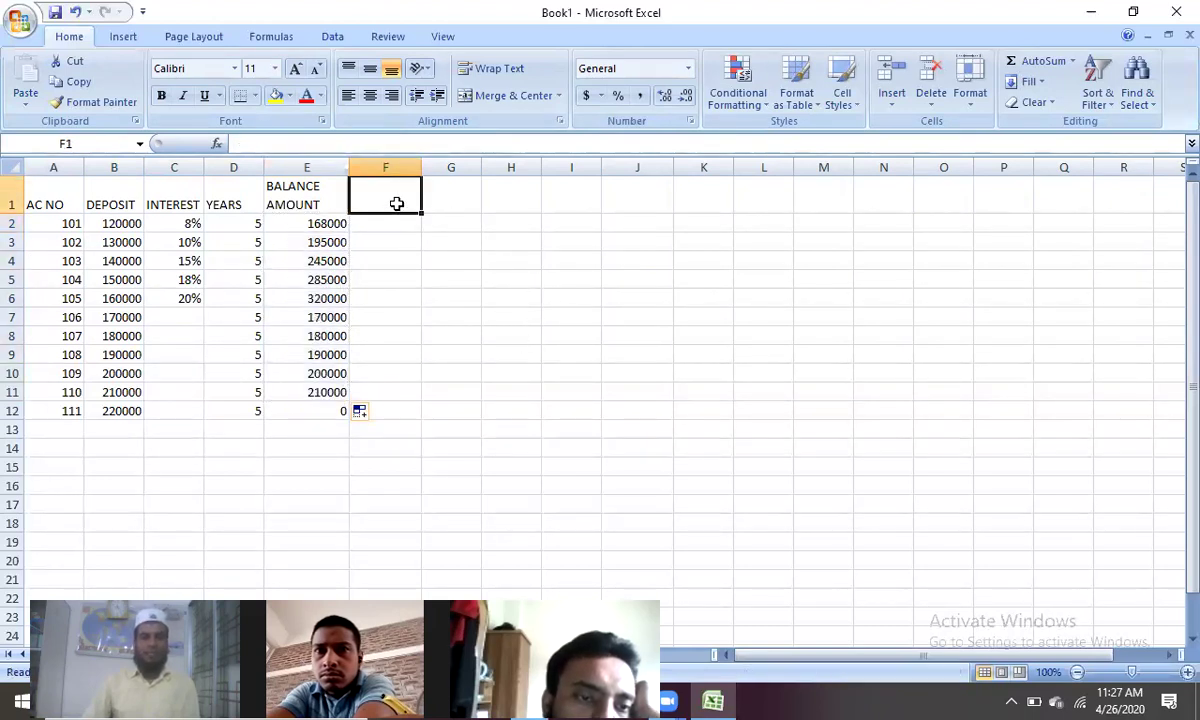
click(378, 229)
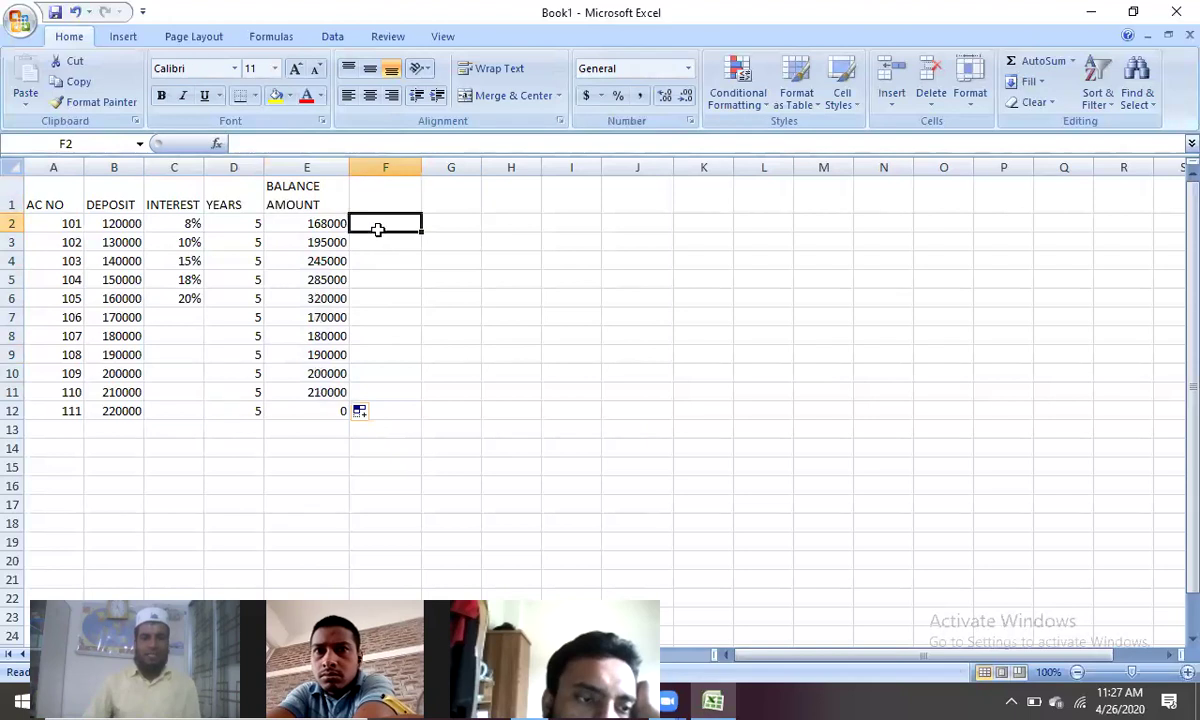
click(390, 358)
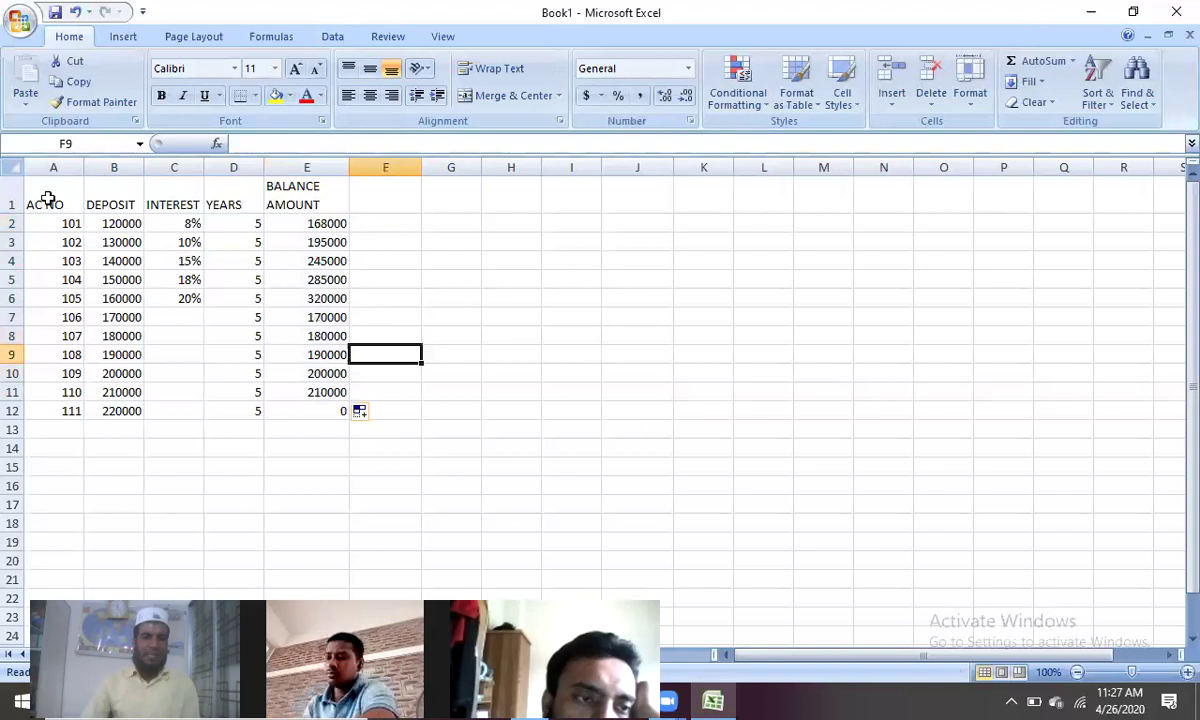
drag(36, 190, 345, 357)
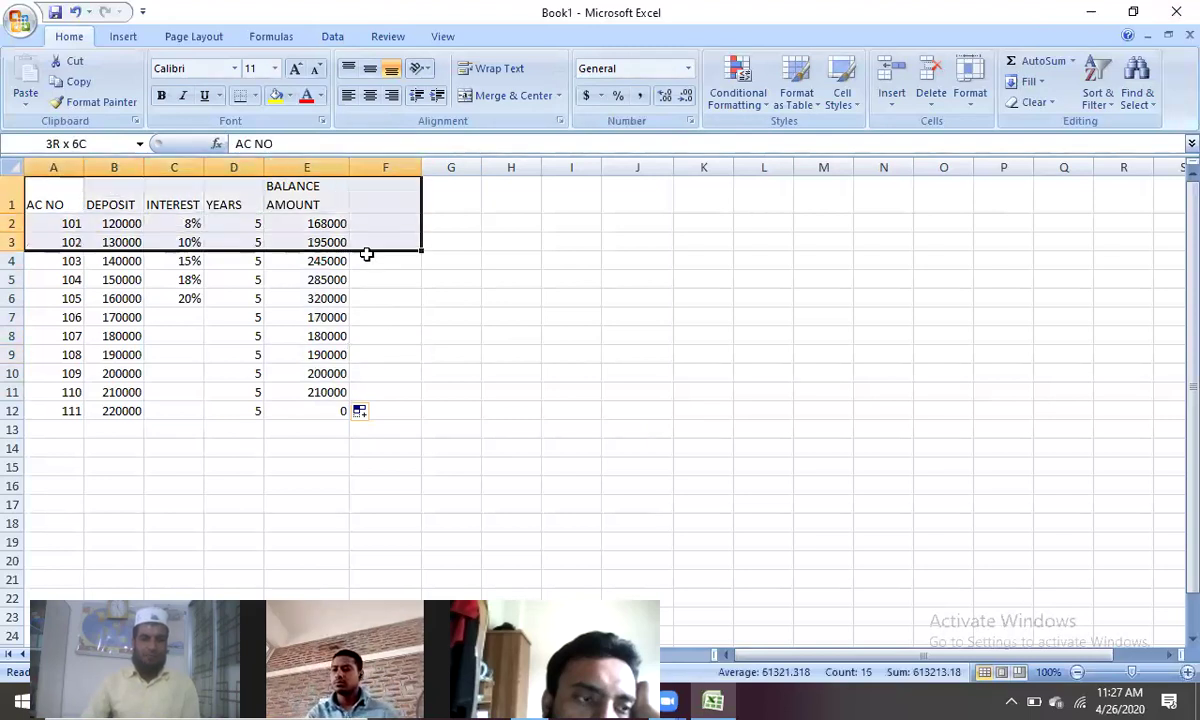
drag(345, 357, 340, 410)
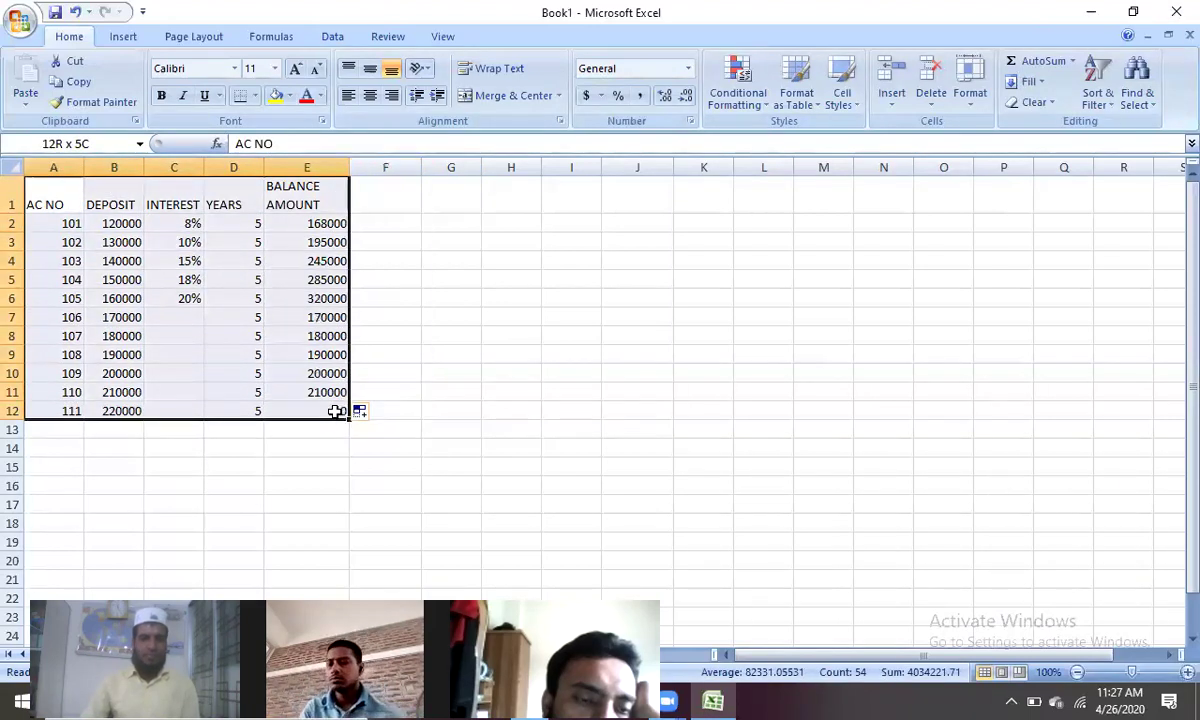
click(455, 410)
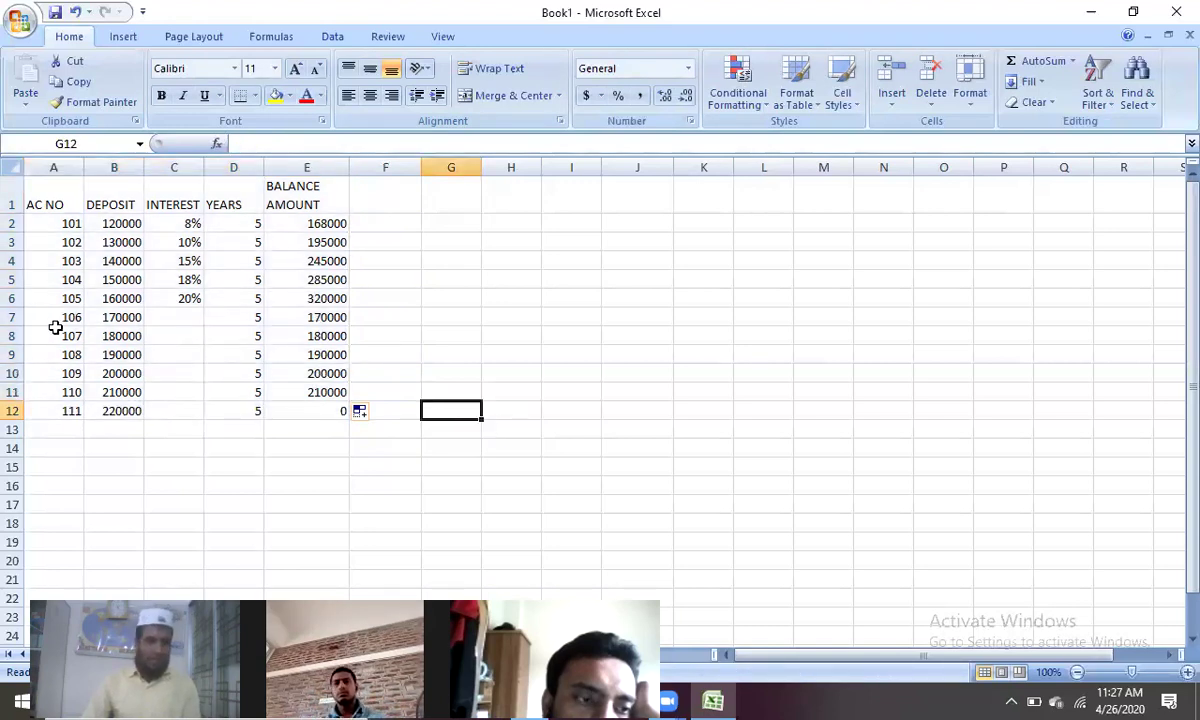
Step: Delete the rows for accounts 105 to 111 in A6:E12
drag(31, 298, 340, 409)
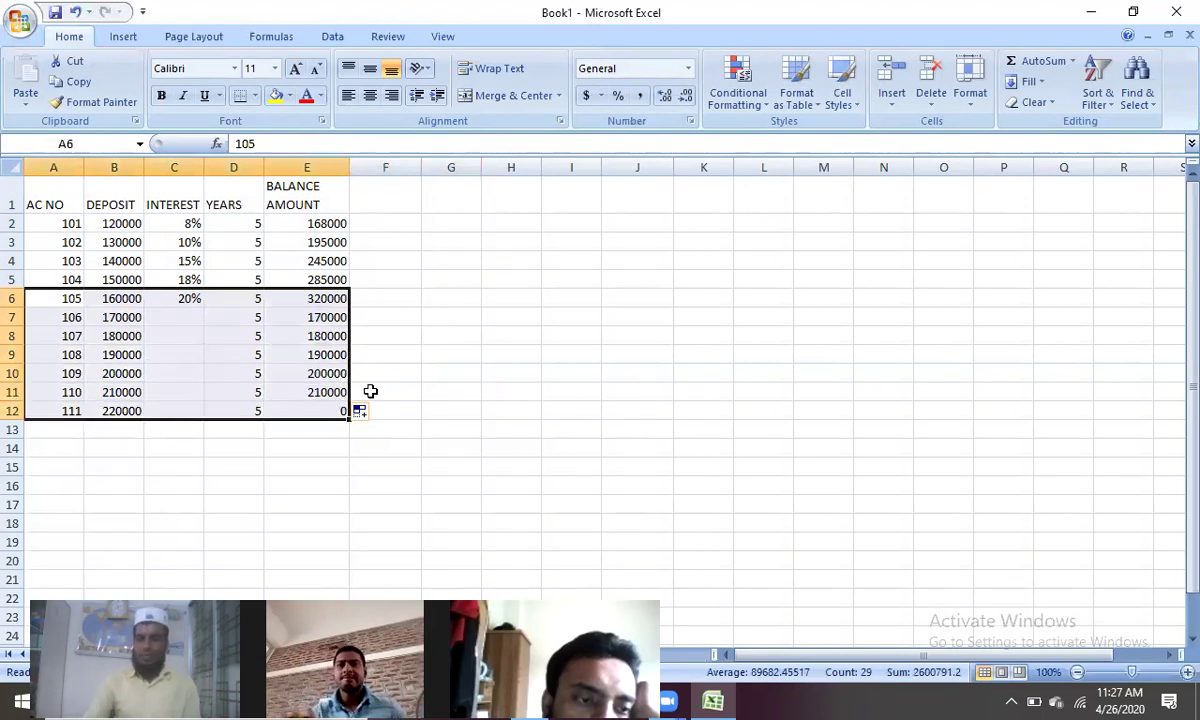
key(Delete)
click(440, 350)
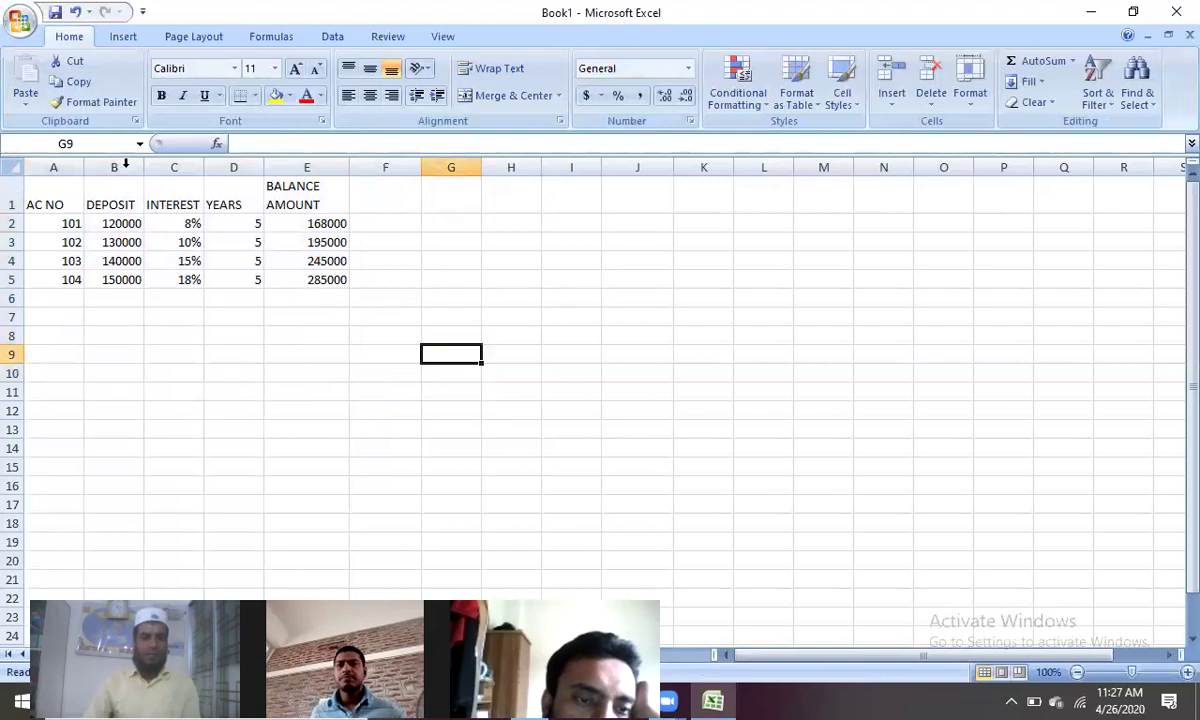
Step: Move the A1:E5 table to F9 and back to A1, then select headers A1:E1
mouse_move(40, 192)
mouse_down()
mouse_move(252, 240)
mouse_move(340, 280)
mouse_up()
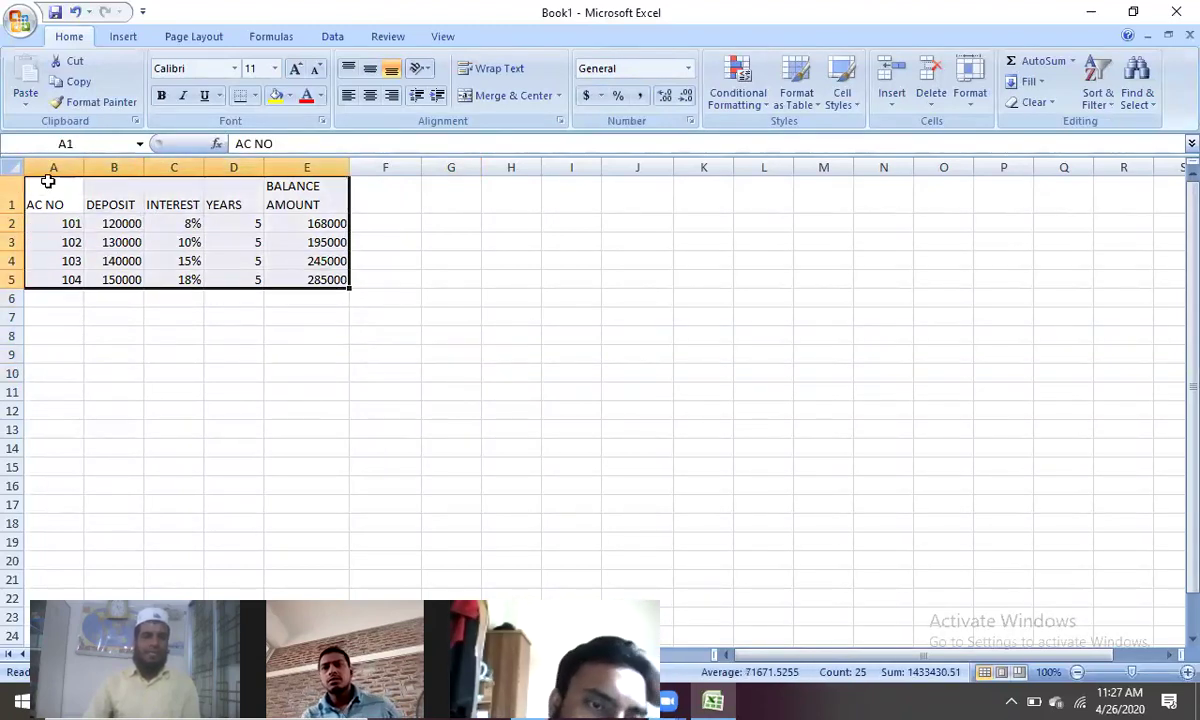
mouse_move(27, 177)
mouse_down()
mouse_move(372, 311)
mouse_move(385, 362)
mouse_up()
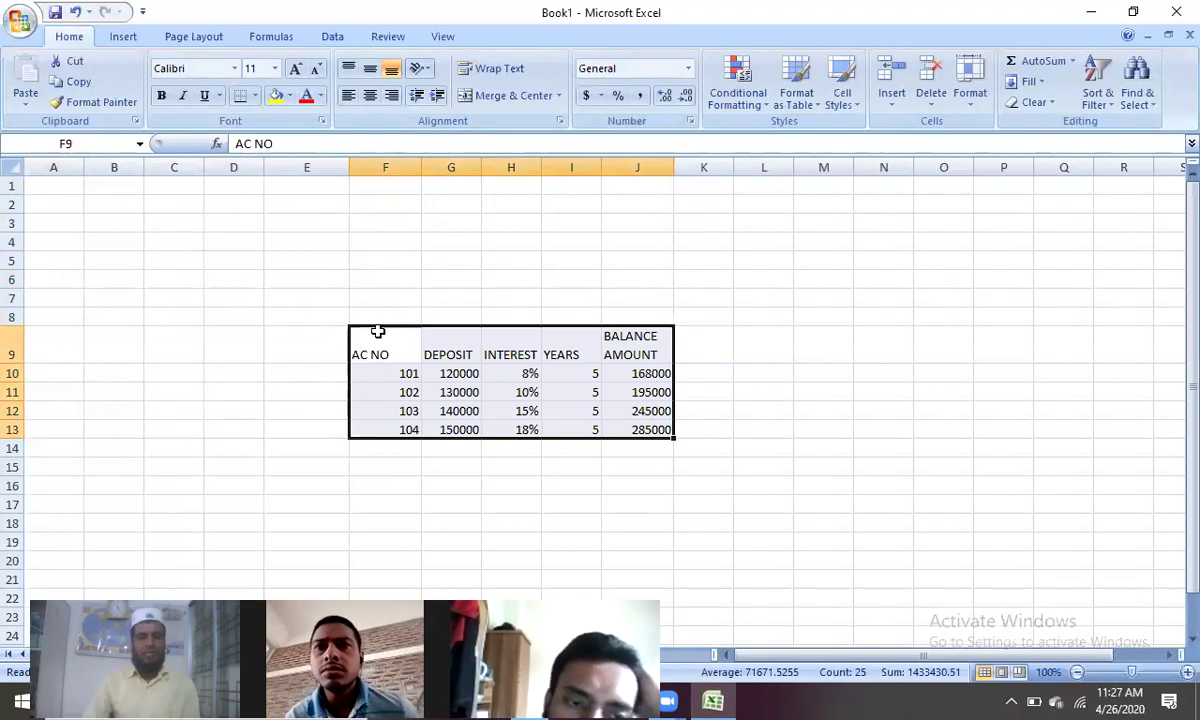
drag(350, 330, 28, 192)
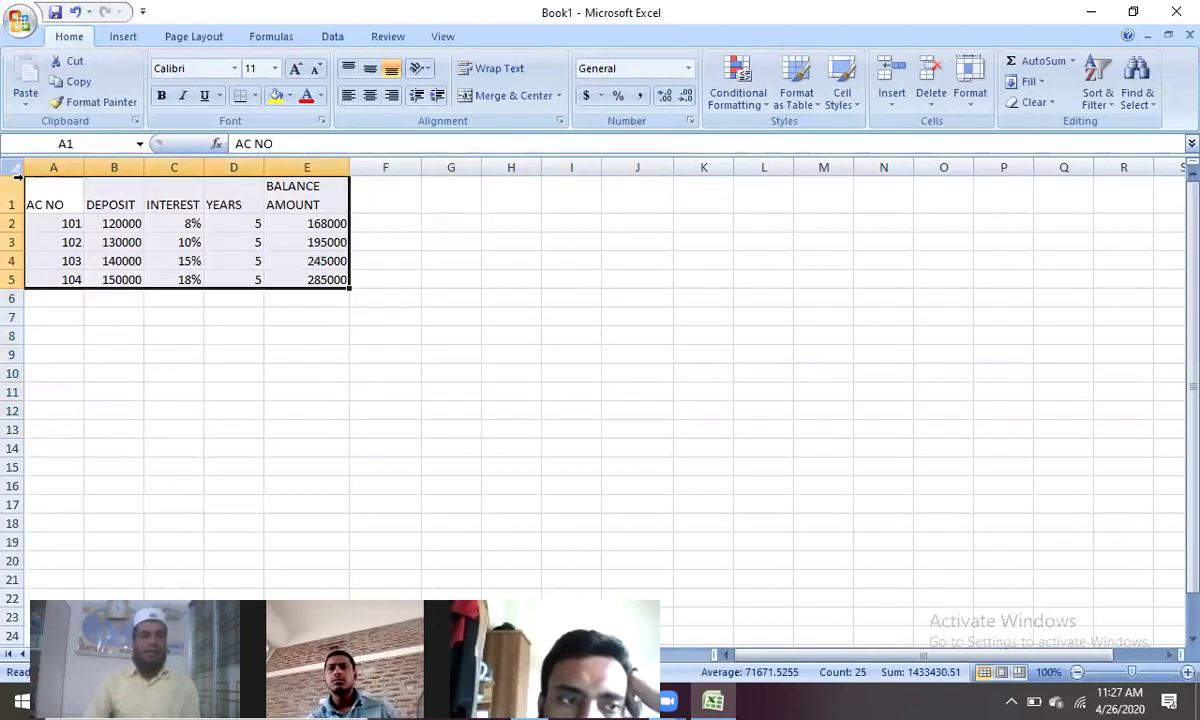
click(520, 284)
drag(53, 197, 281, 195)
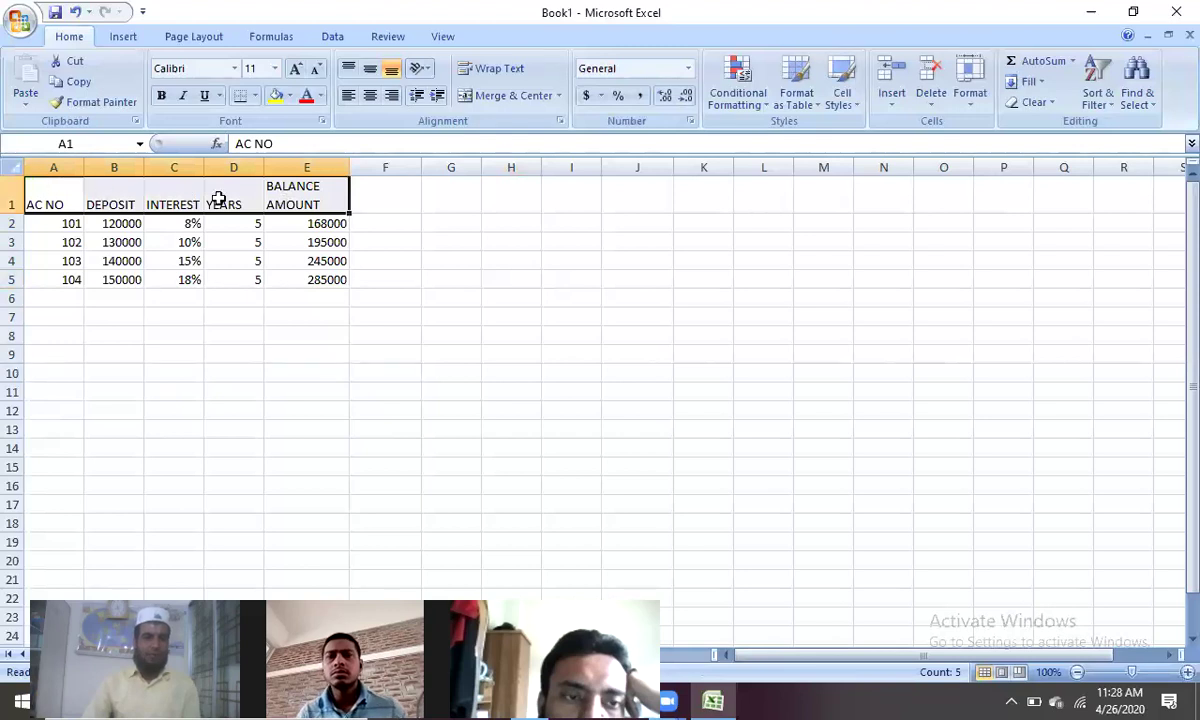
Step: Insert two entire blank rows above the headers, then select the empty A1:E2
right_click(122, 192)
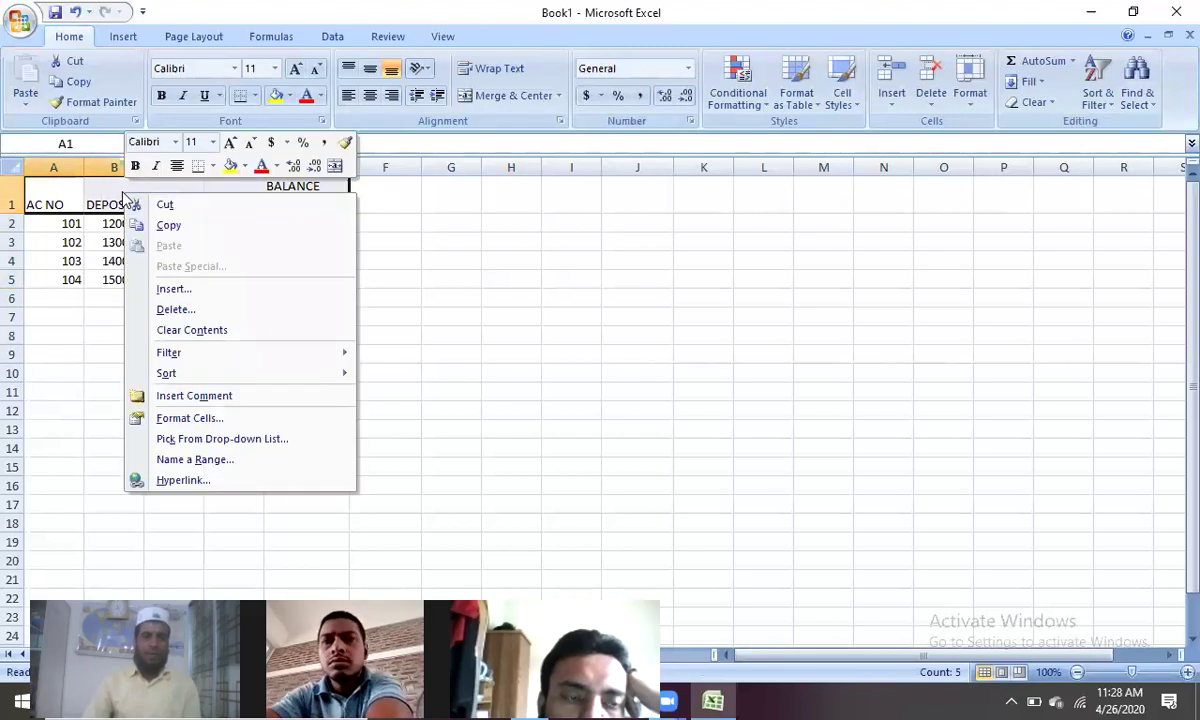
click(192, 292)
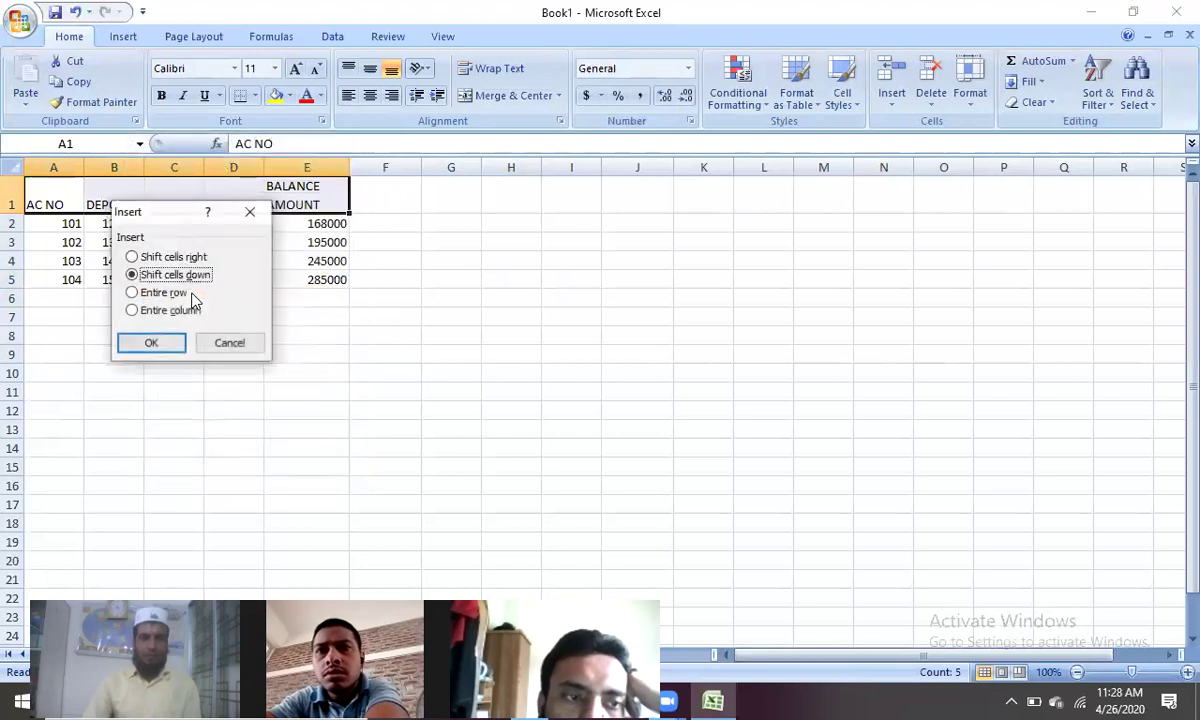
click(165, 292)
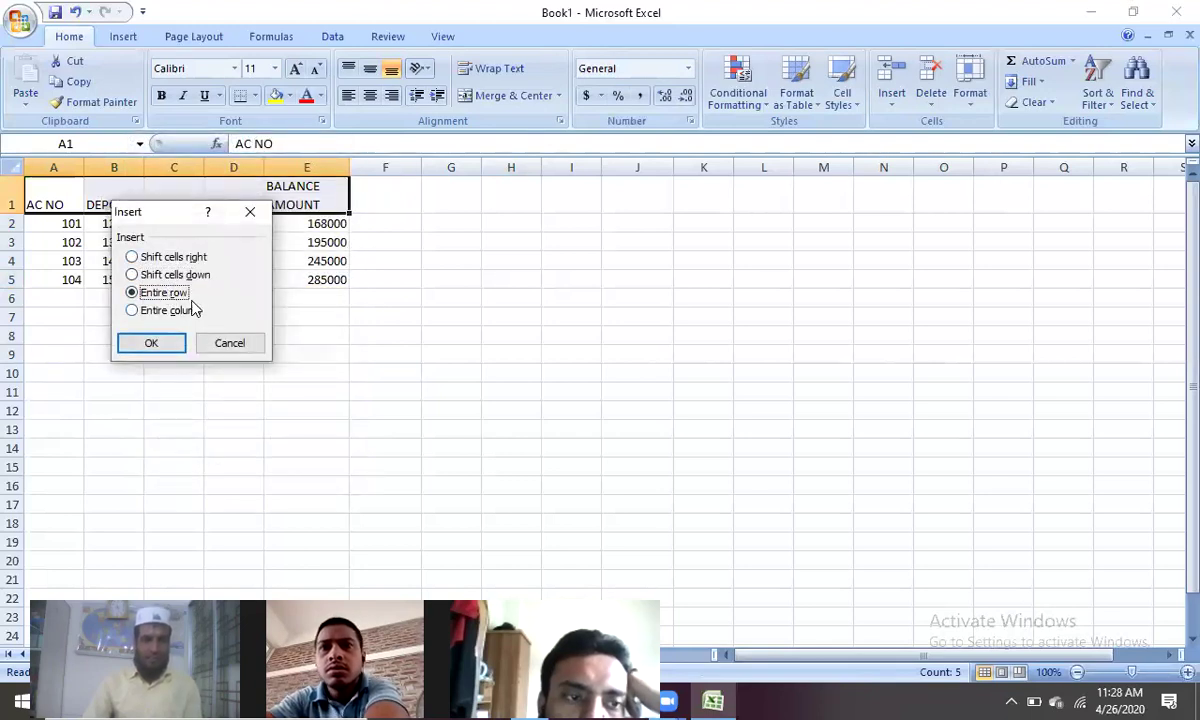
click(151, 343)
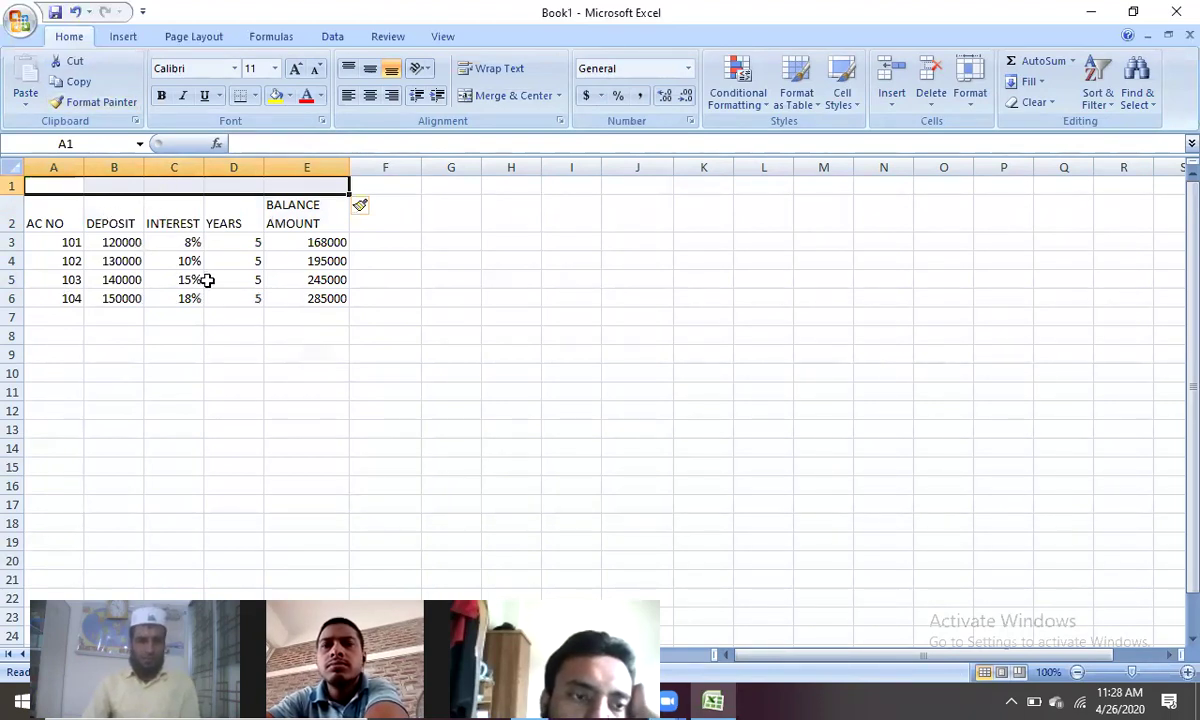
right_click(108, 184)
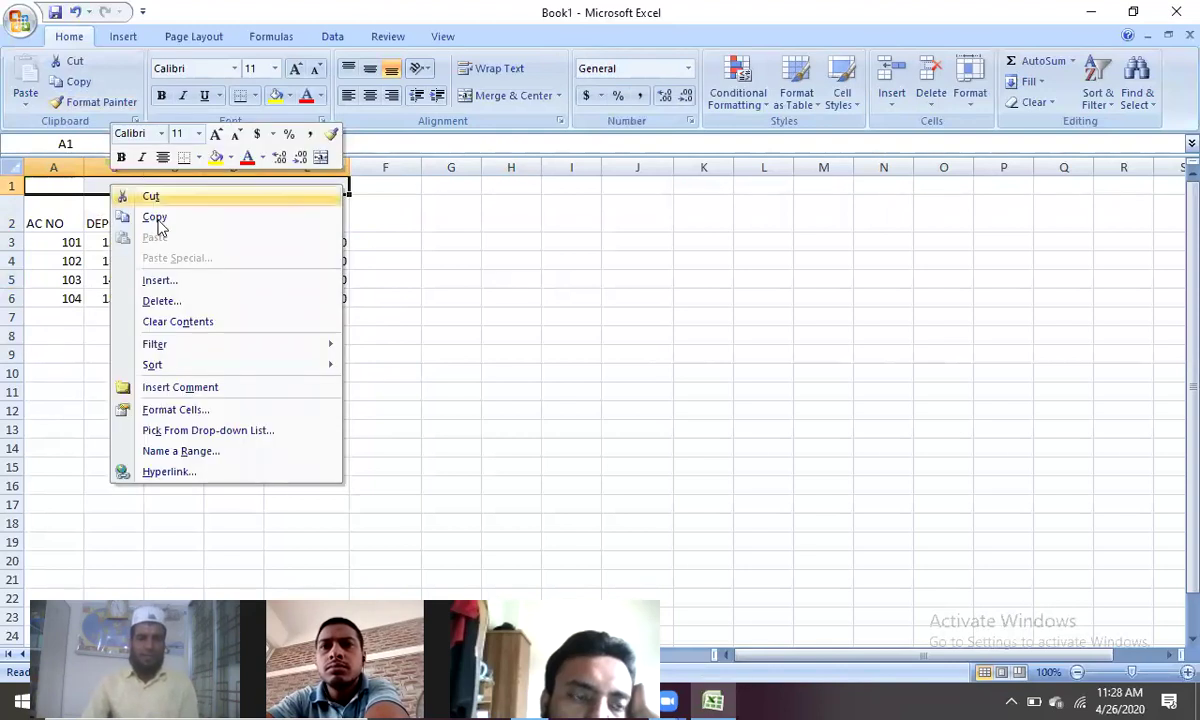
click(160, 281)
click(148, 287)
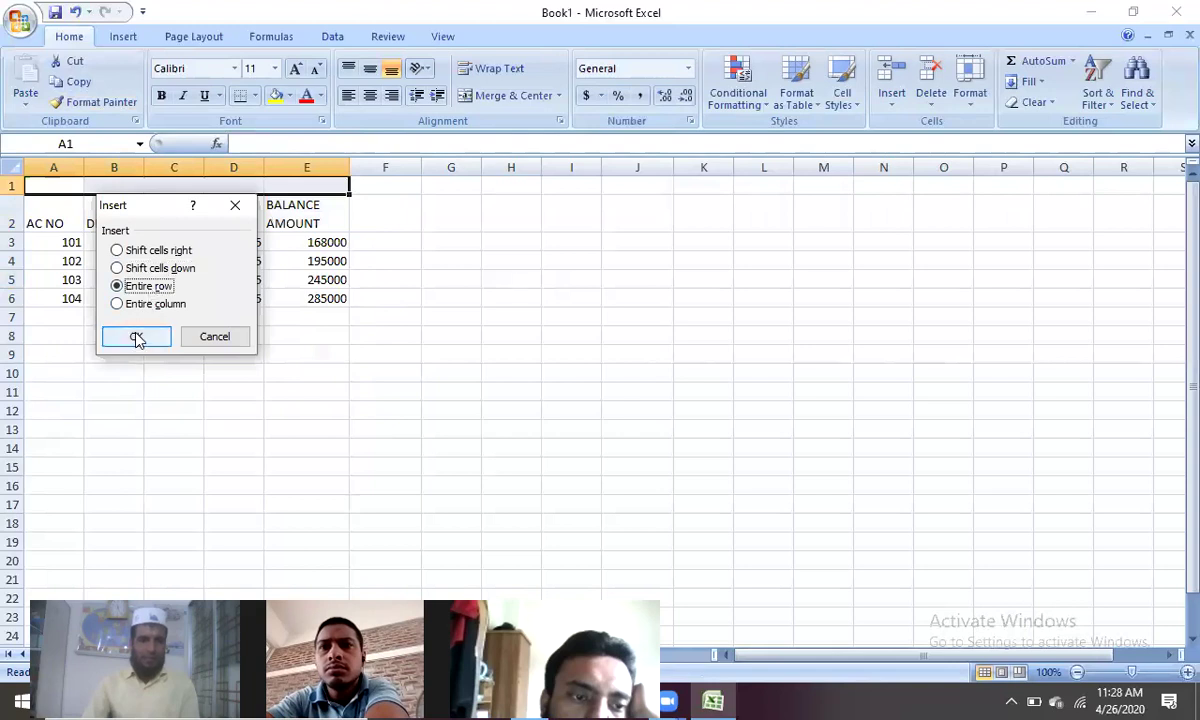
click(136, 336)
click(245, 391)
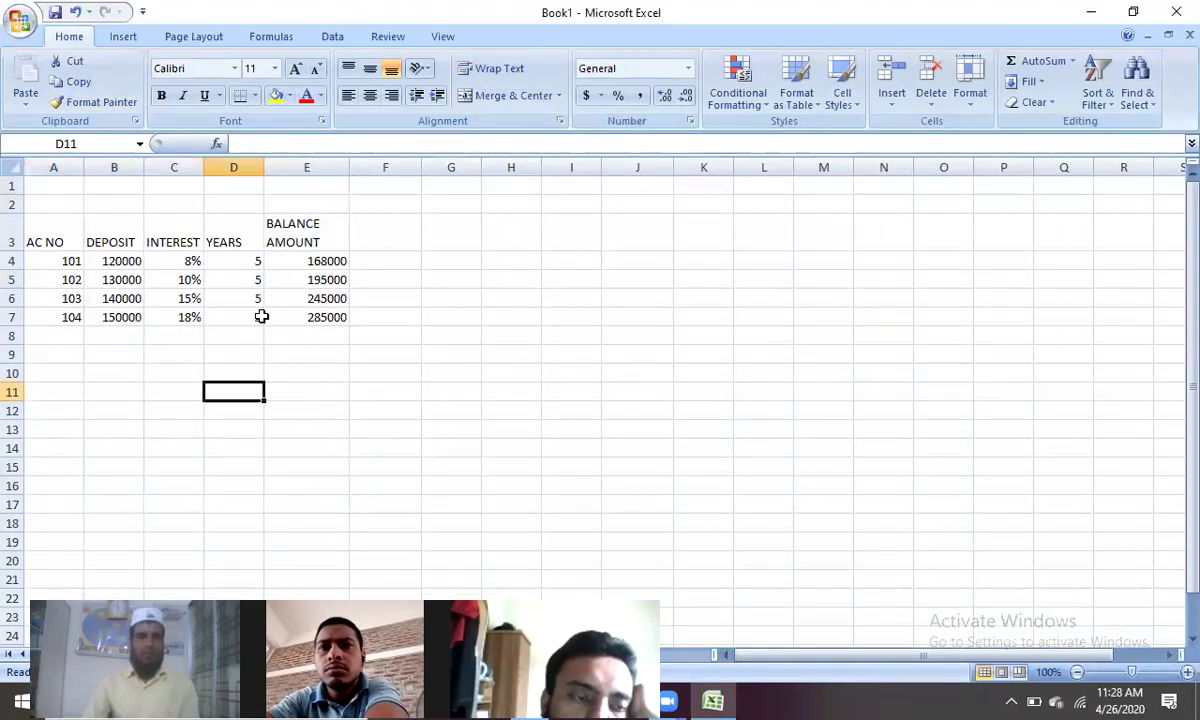
drag(38, 190, 306, 205)
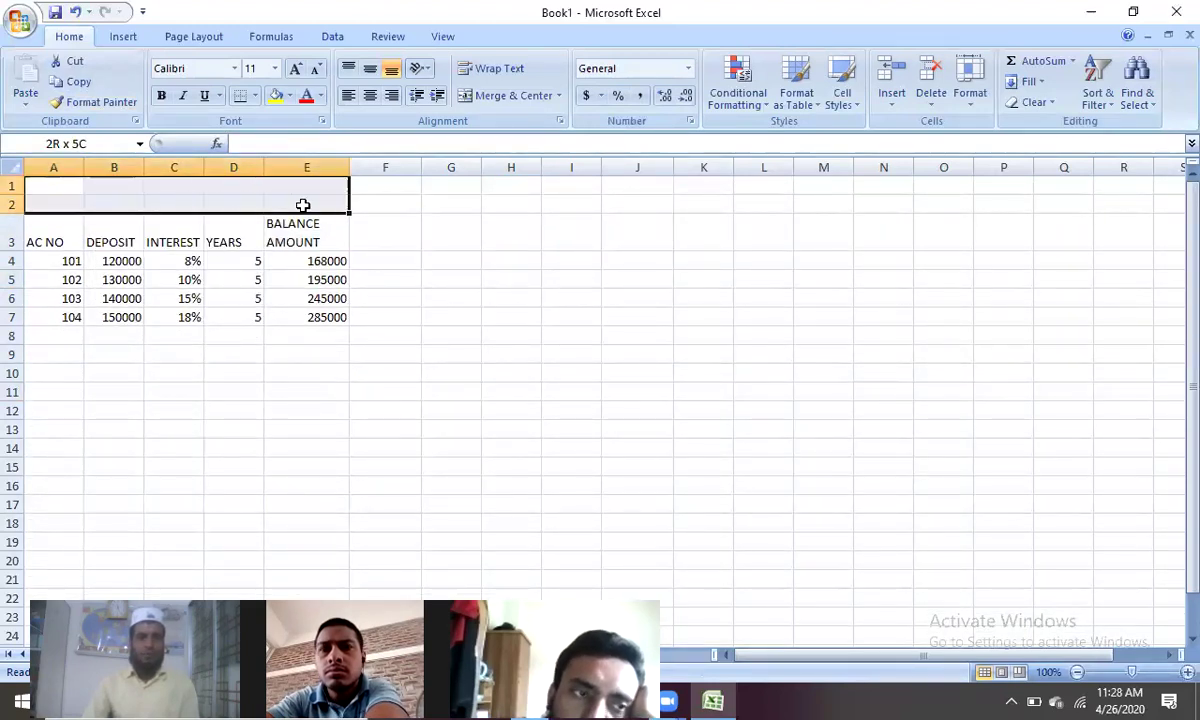
Step: Merge and center A1:E2 and enter the title 'FIXED DEPOSIT'
click(512, 96)
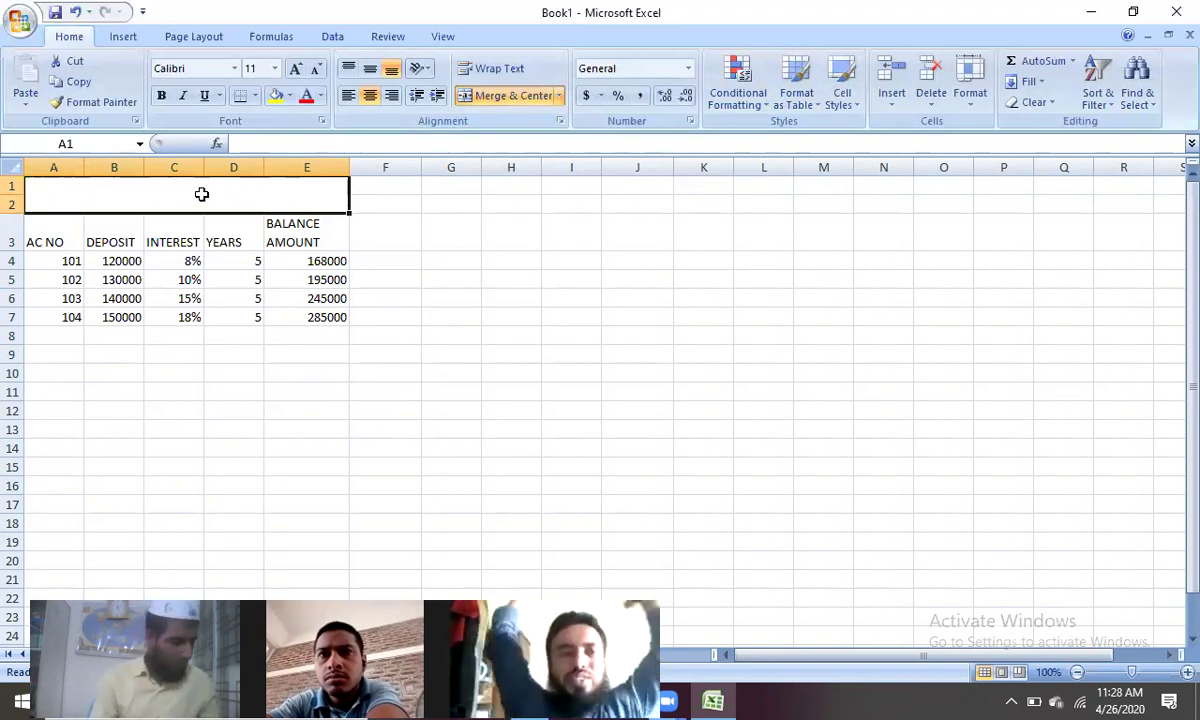
text(F)
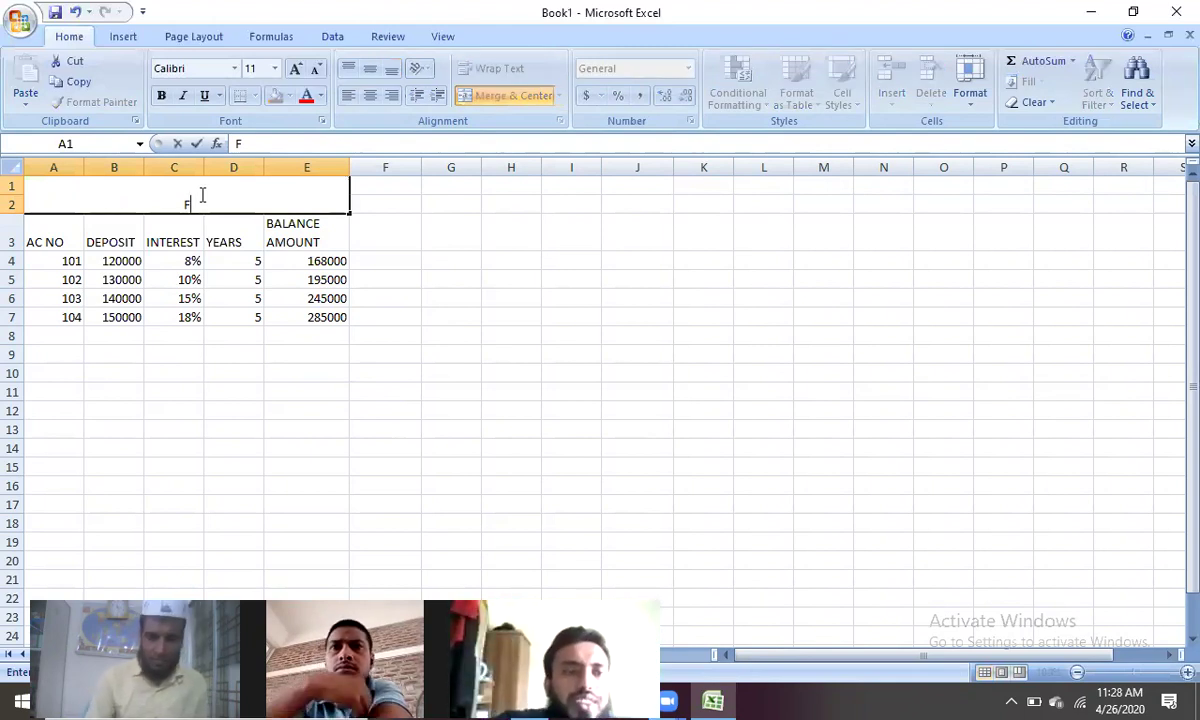
text(I)
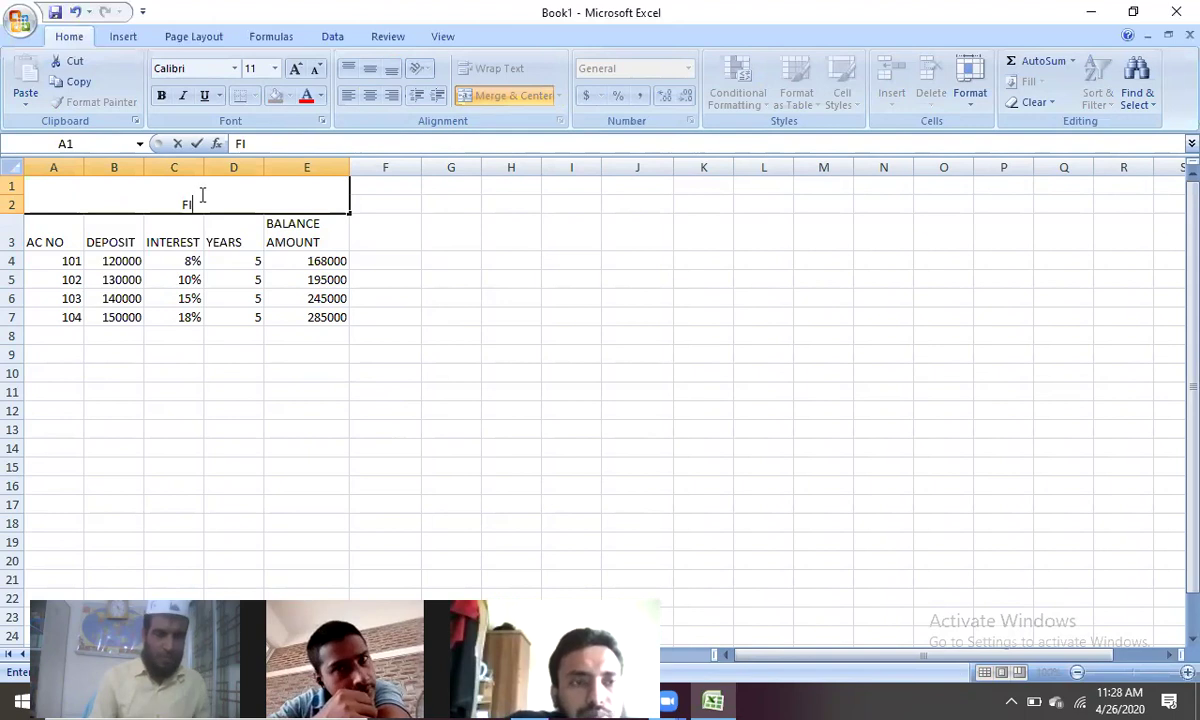
text(XE)
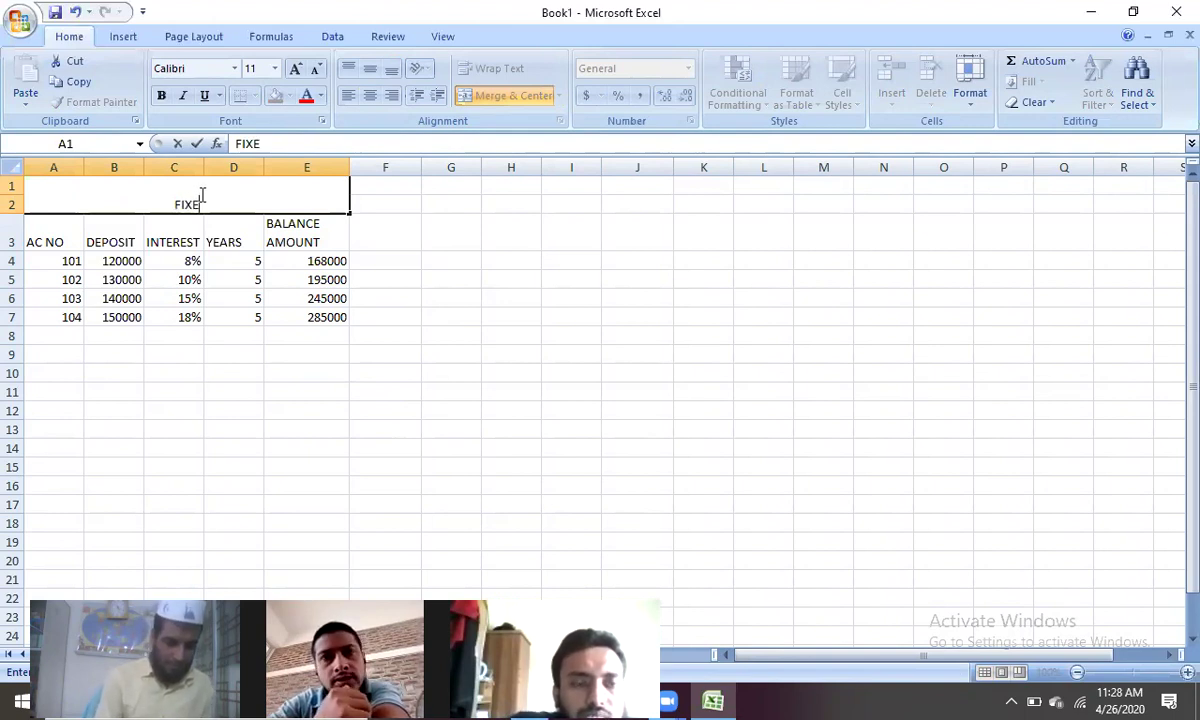
text(D)
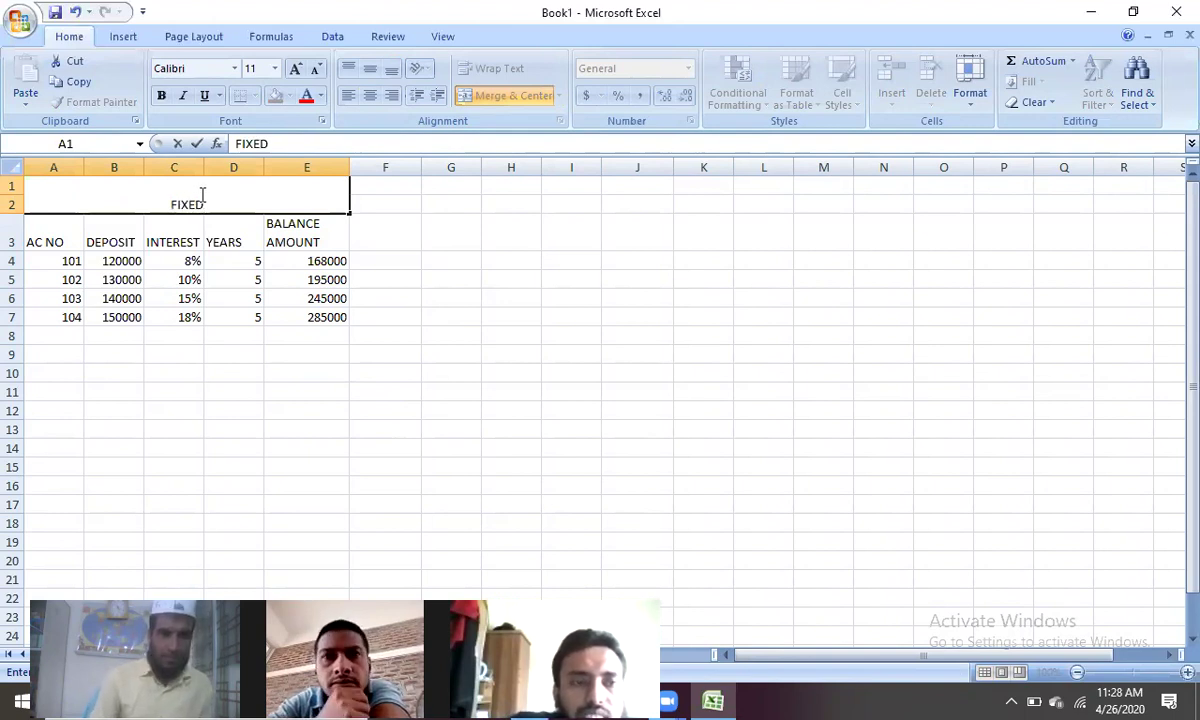
text( DE)
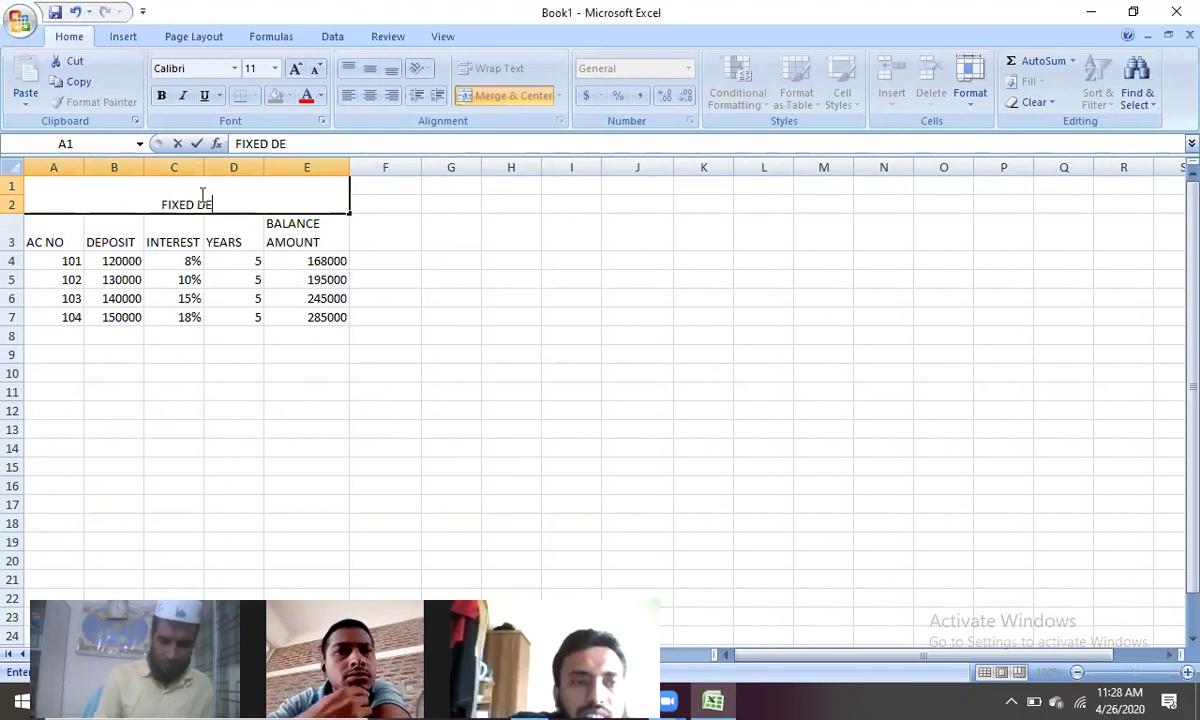
text(POD)
key(BackSpace)
text(SIT)
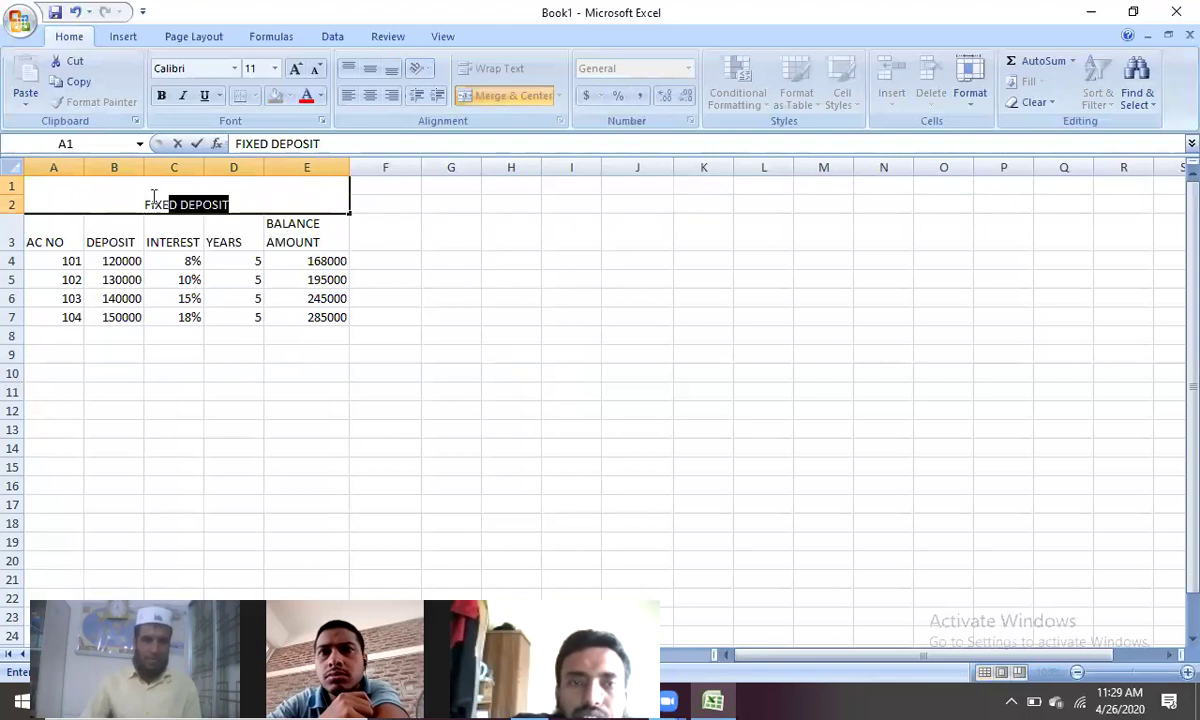
Step: Make the FIXED DEPOSIT title 22-point bold
drag(232, 202, 129, 200)
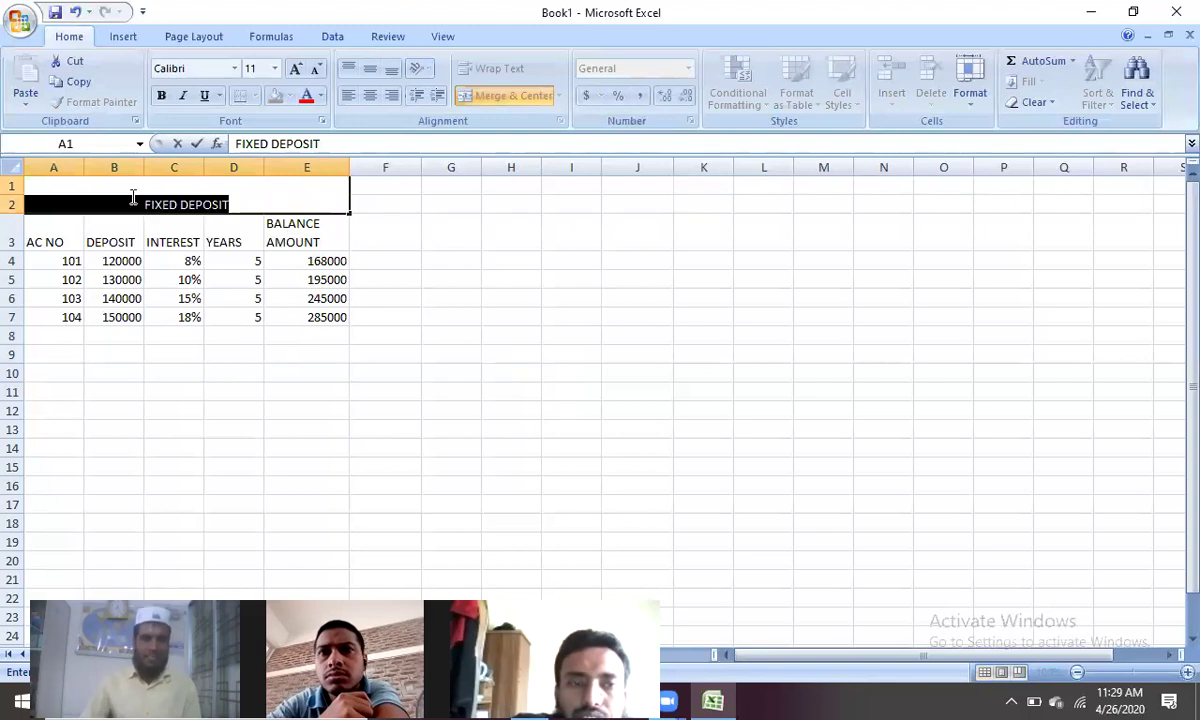
click(273, 68)
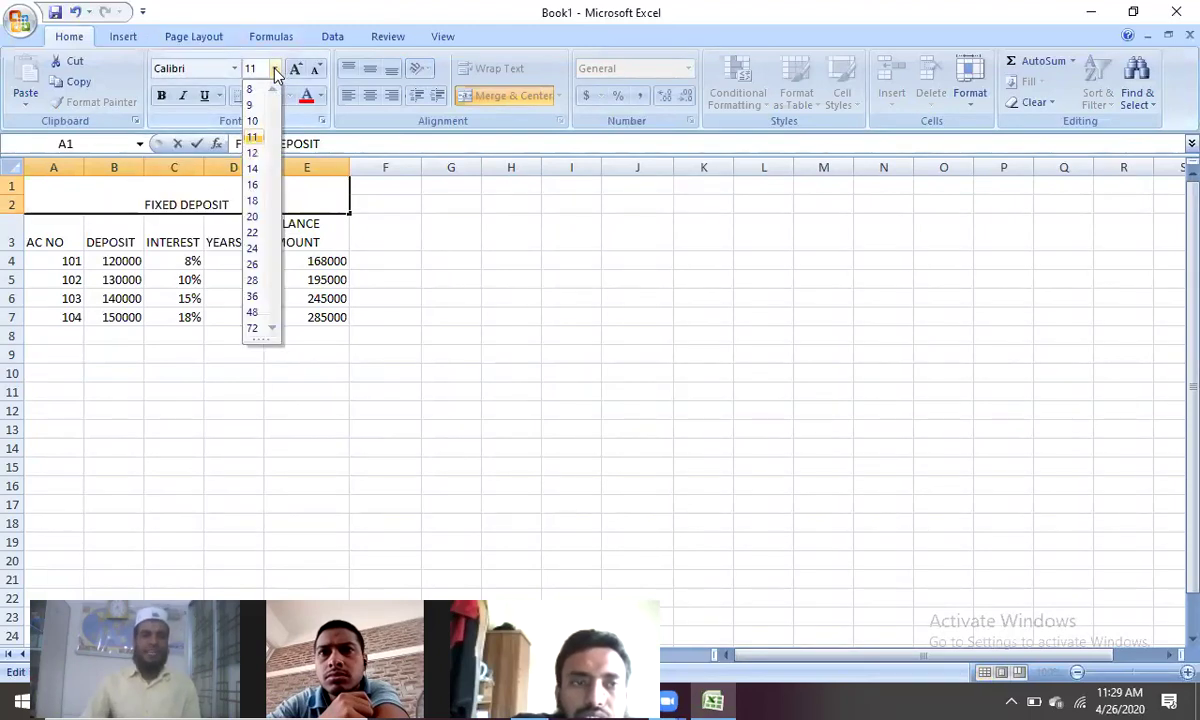
click(254, 234)
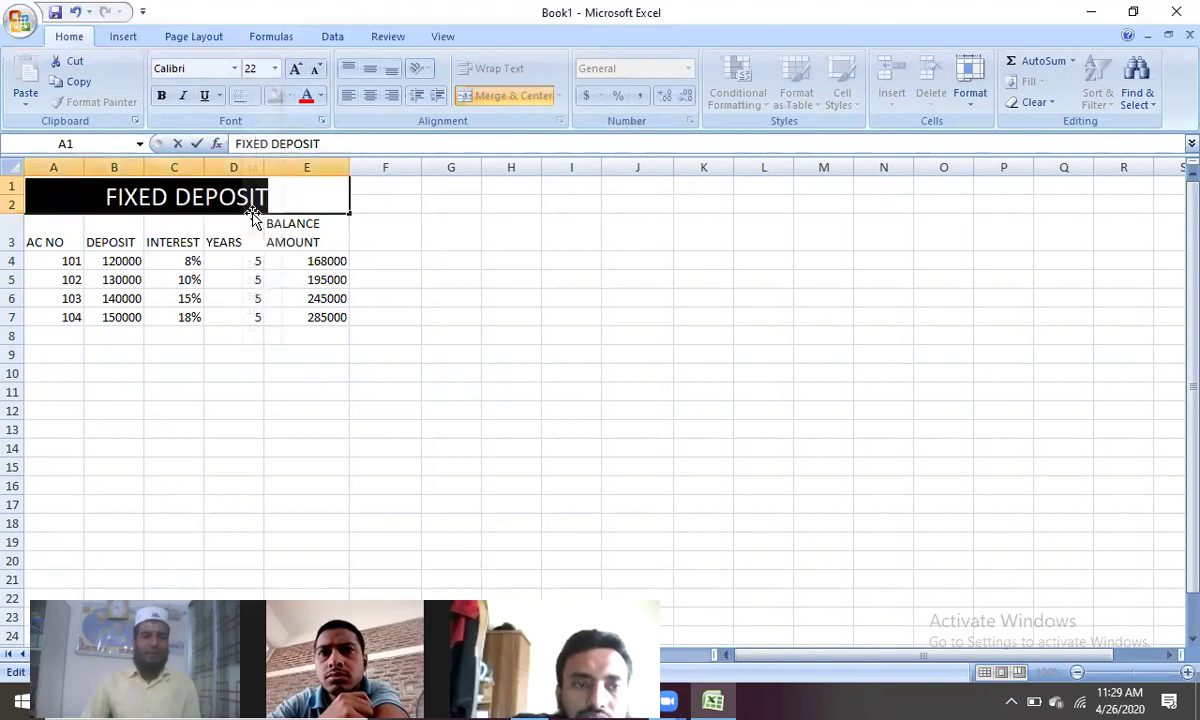
click(160, 97)
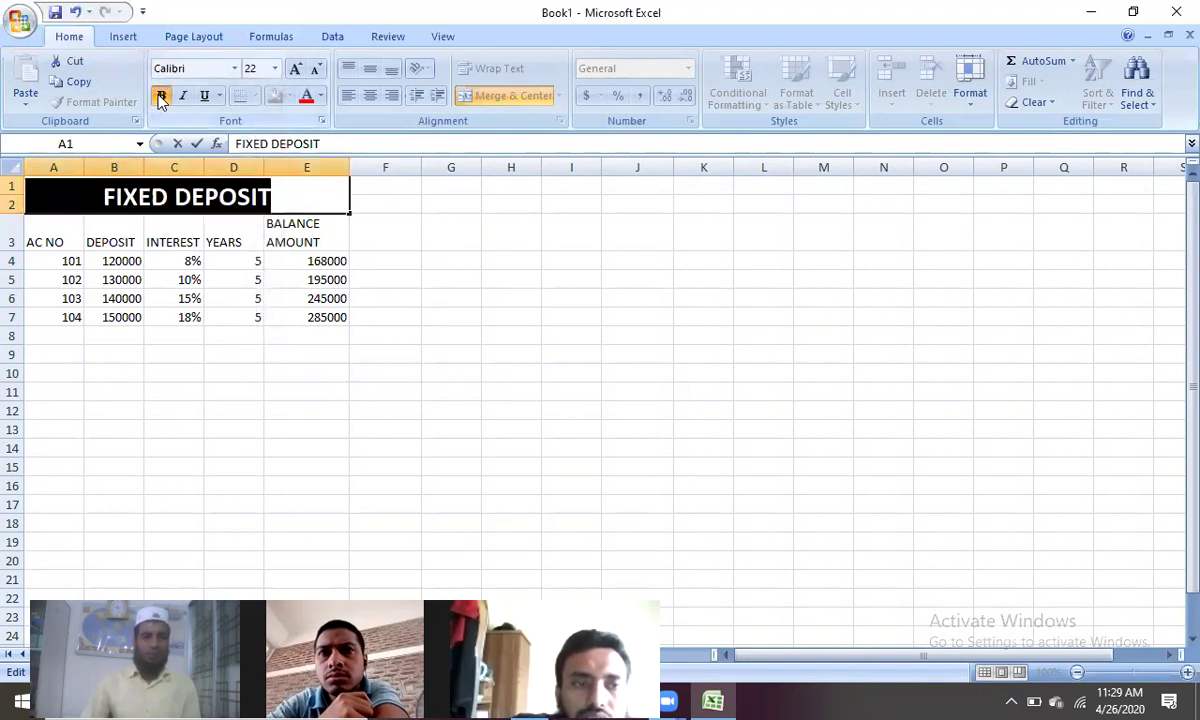
click(276, 430)
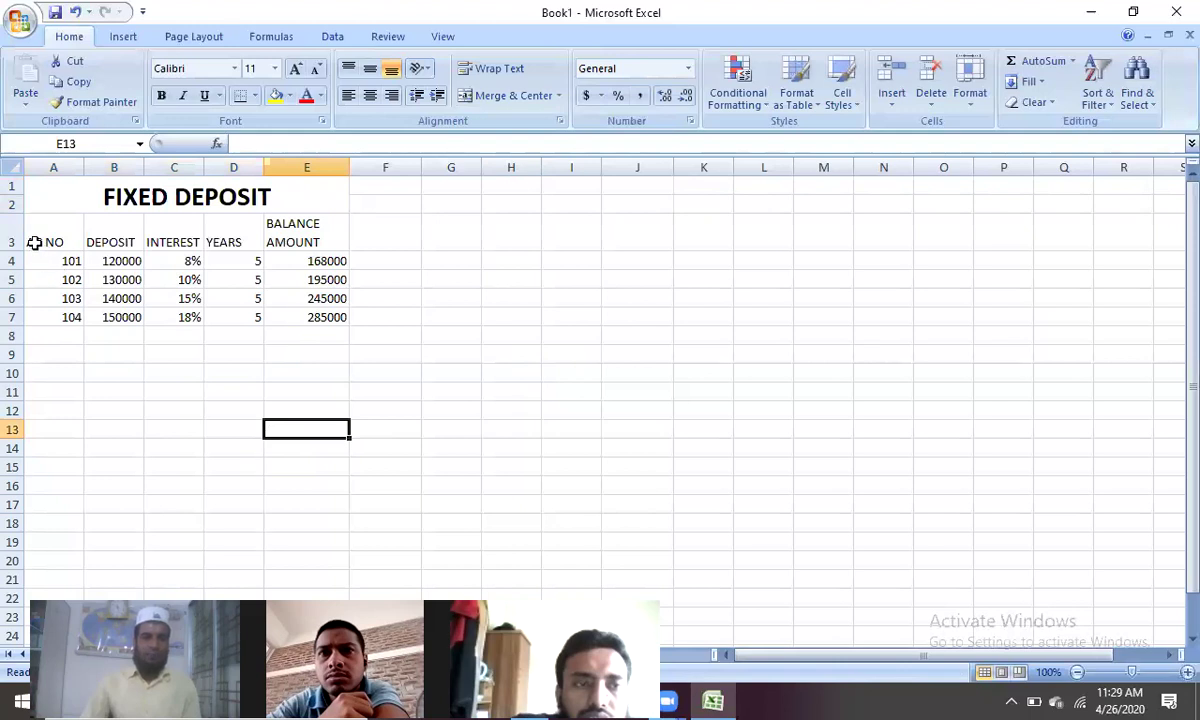
Step: Make the A3:E3 column headers bold with a light blue font colour
drag(33, 243, 295, 236)
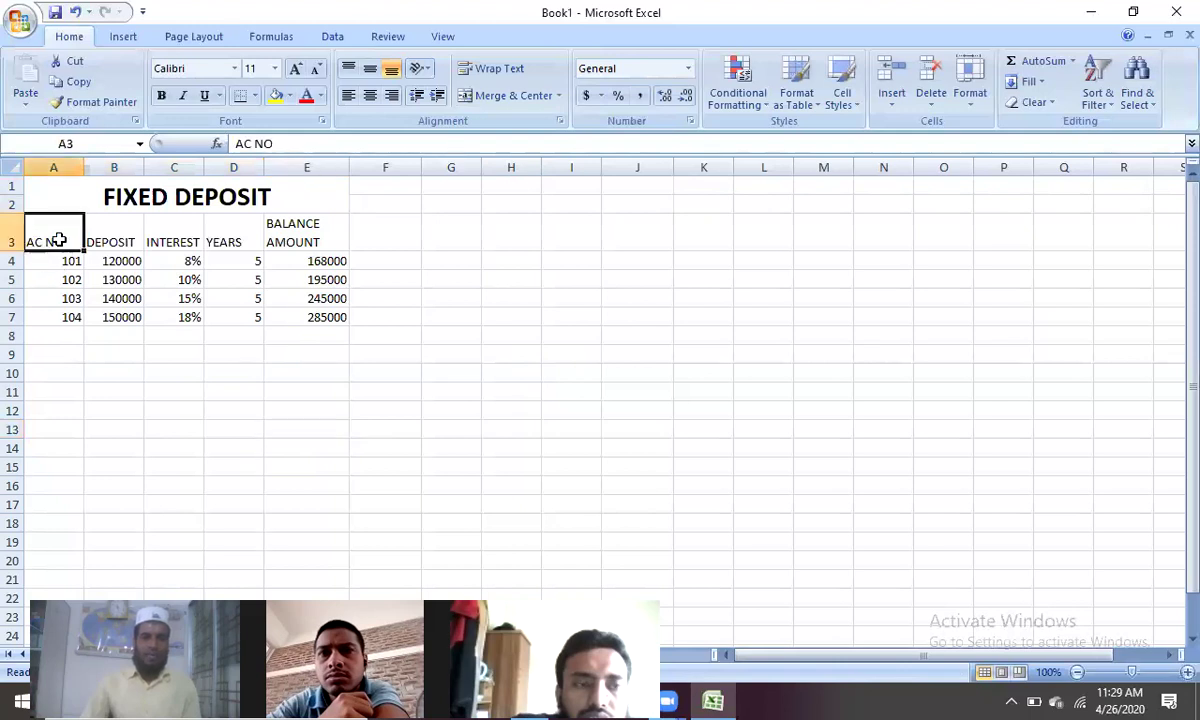
click(160, 96)
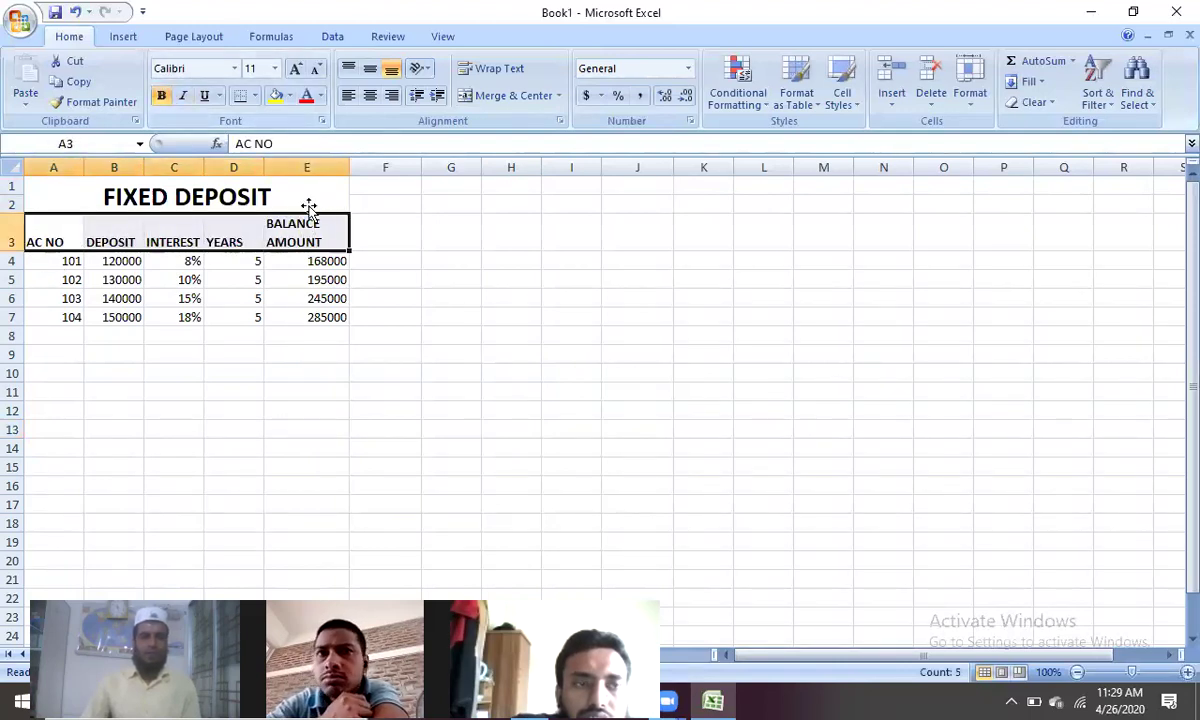
click(320, 96)
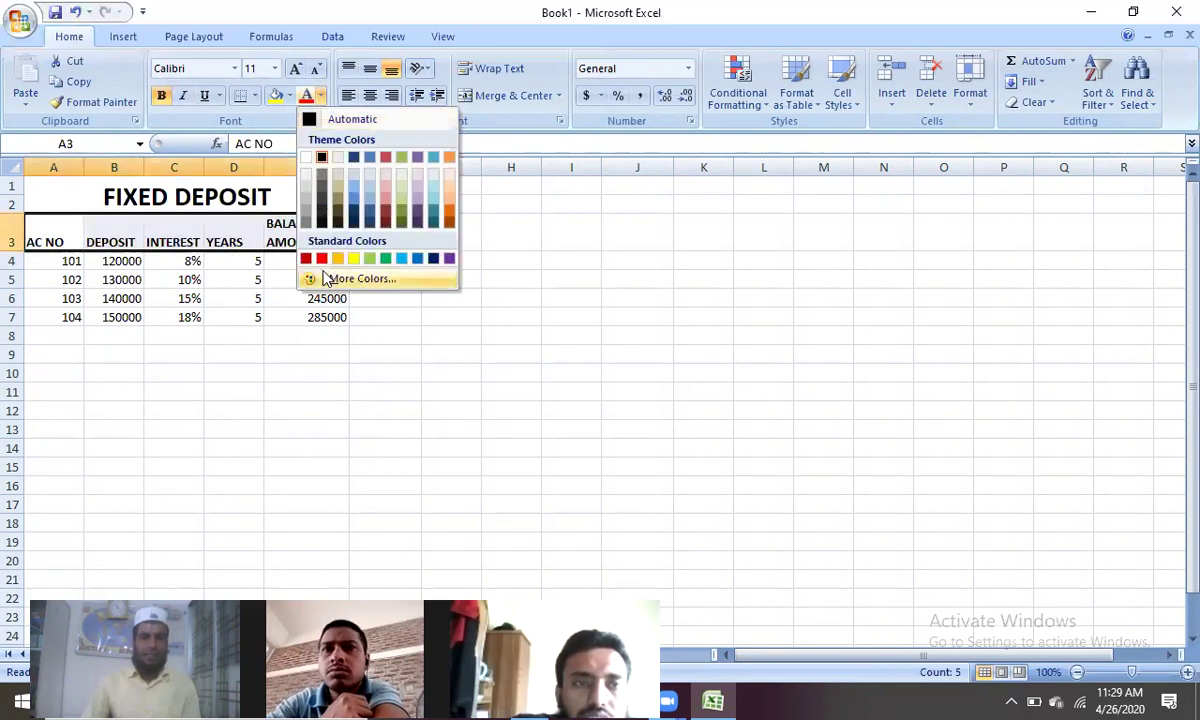
click(398, 260)
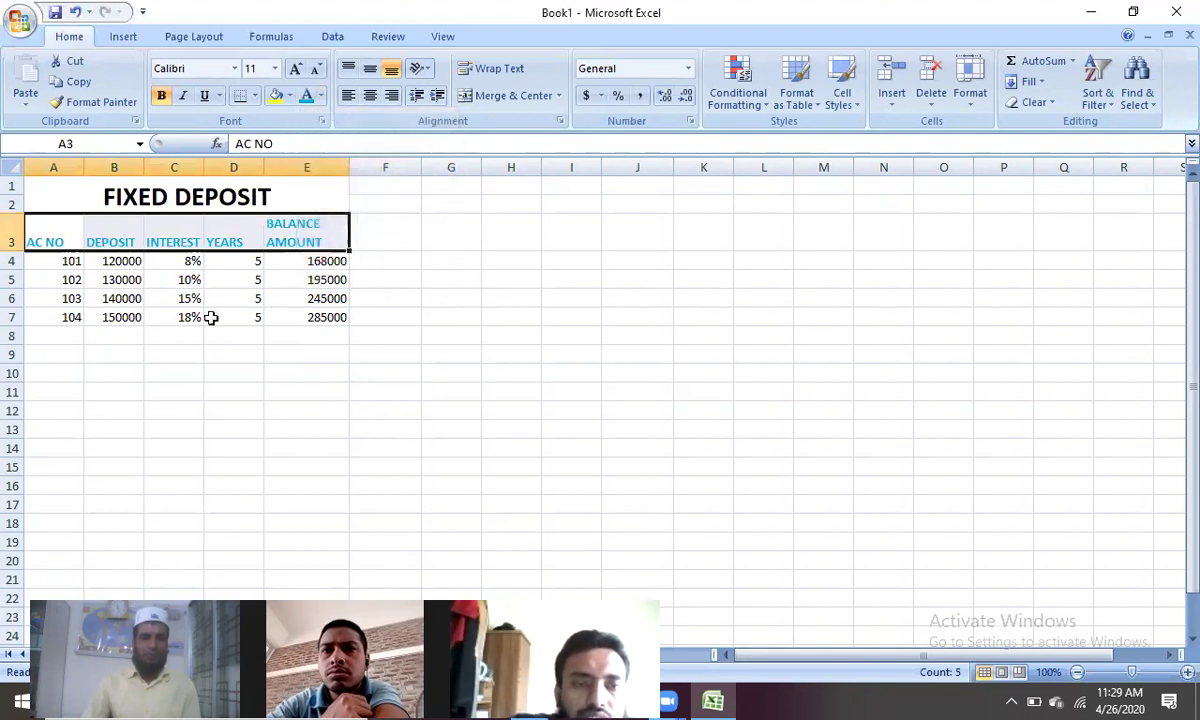
click(156, 193)
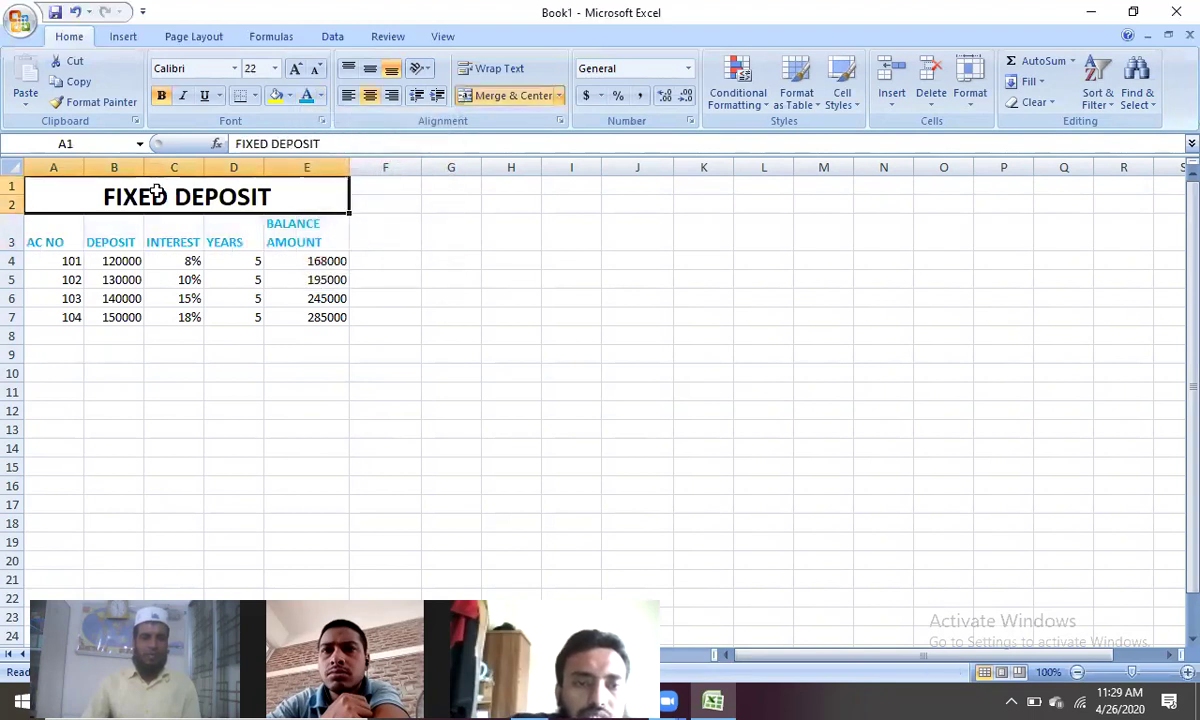
Step: Fill the merged title cell with blue, then select A1:E7 and the DEPOSIT cells B3:B7
click(288, 95)
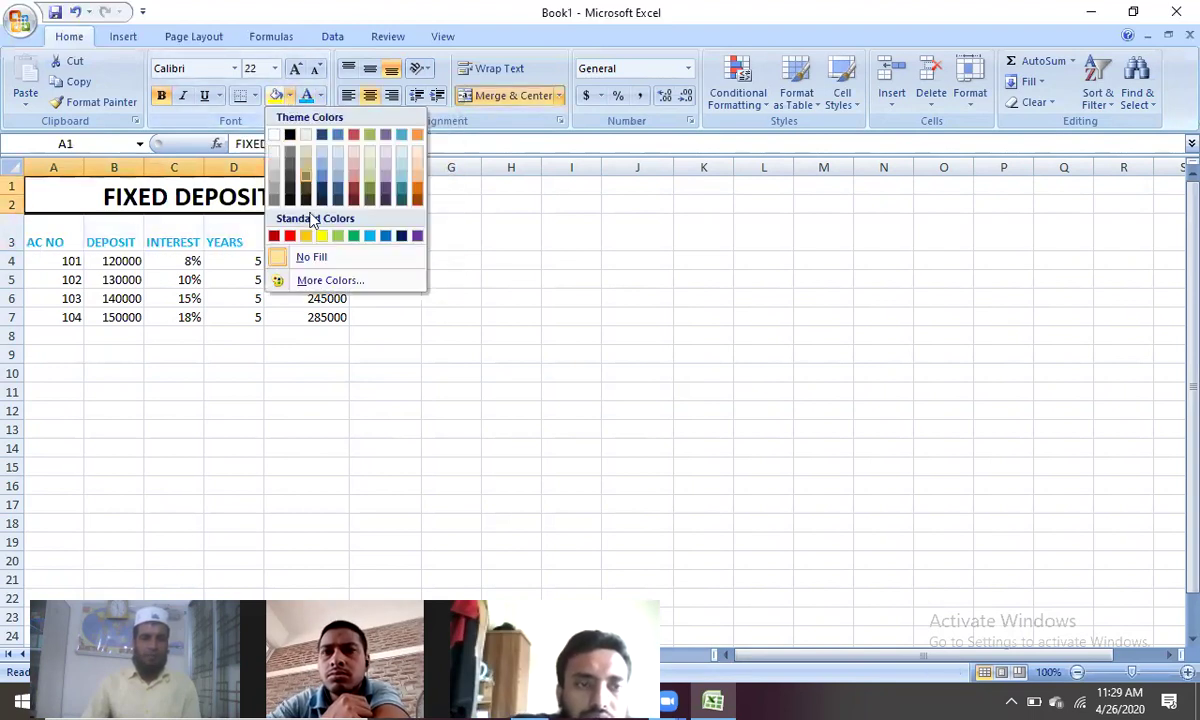
click(386, 237)
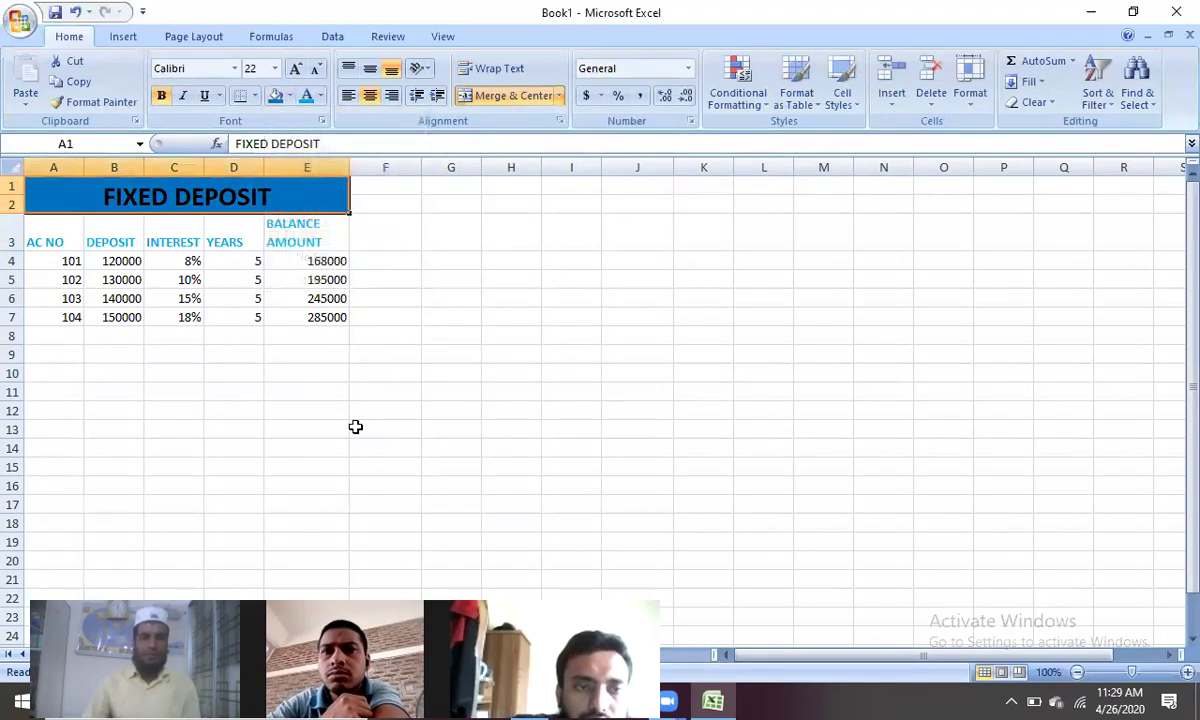
click(380, 447)
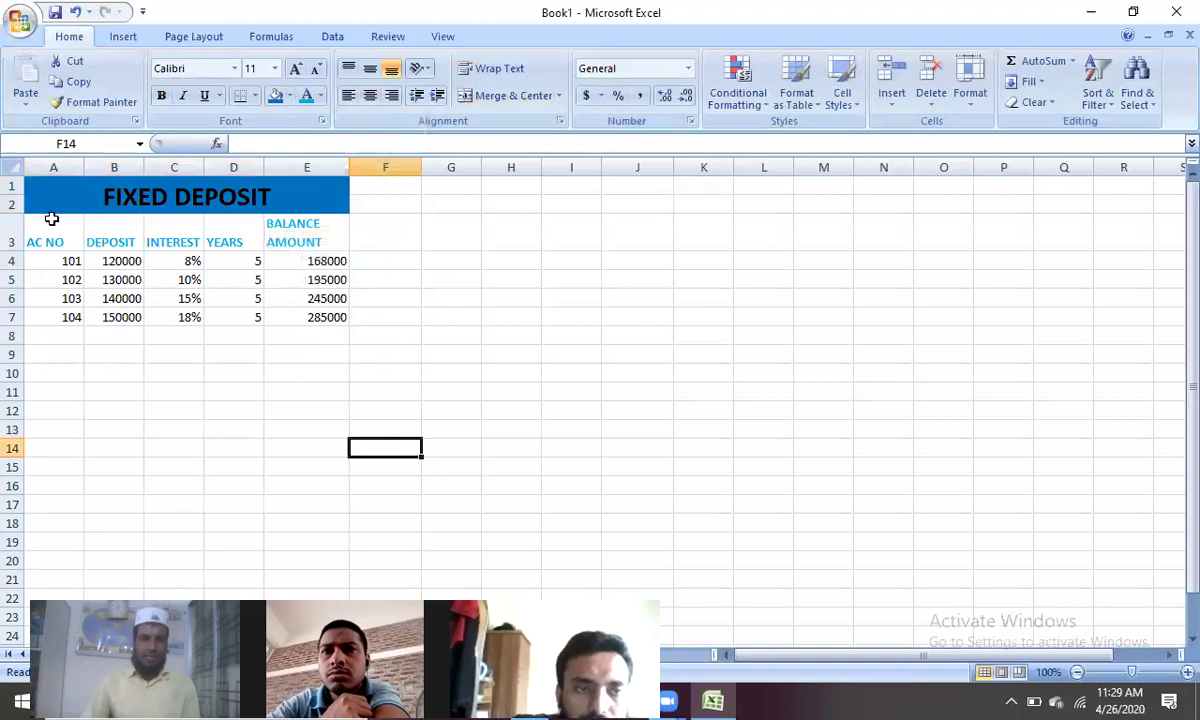
click(520, 394)
drag(46, 185, 257, 316)
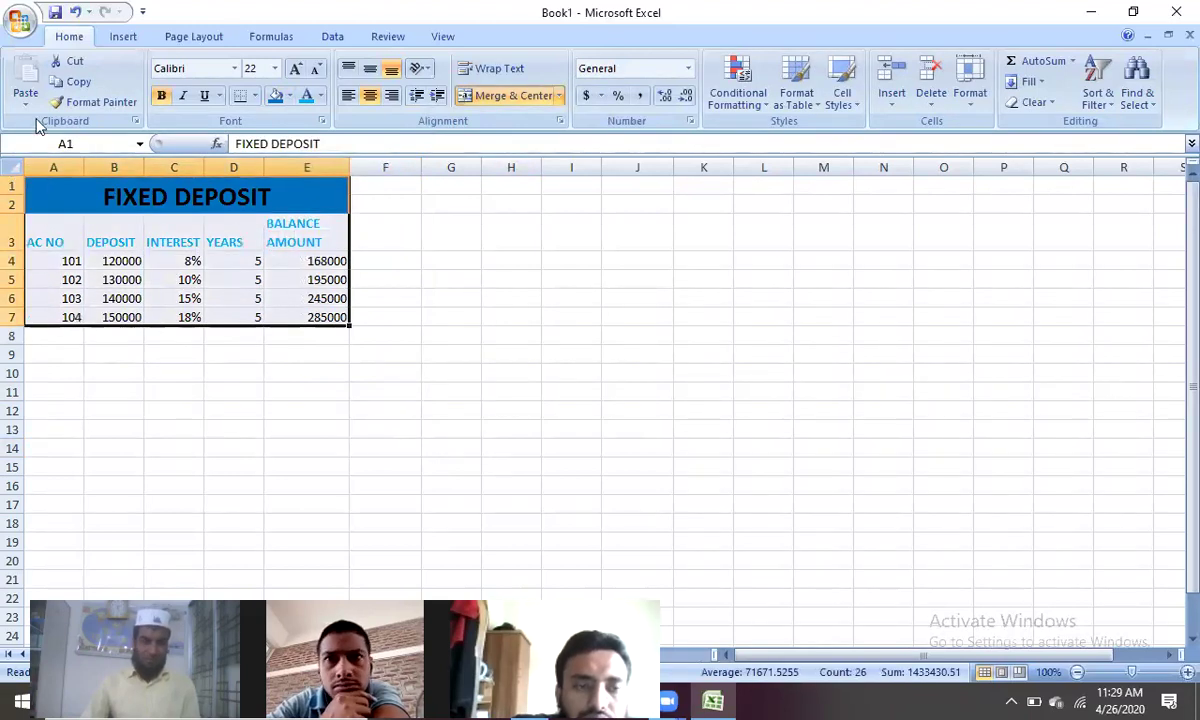
click(395, 352)
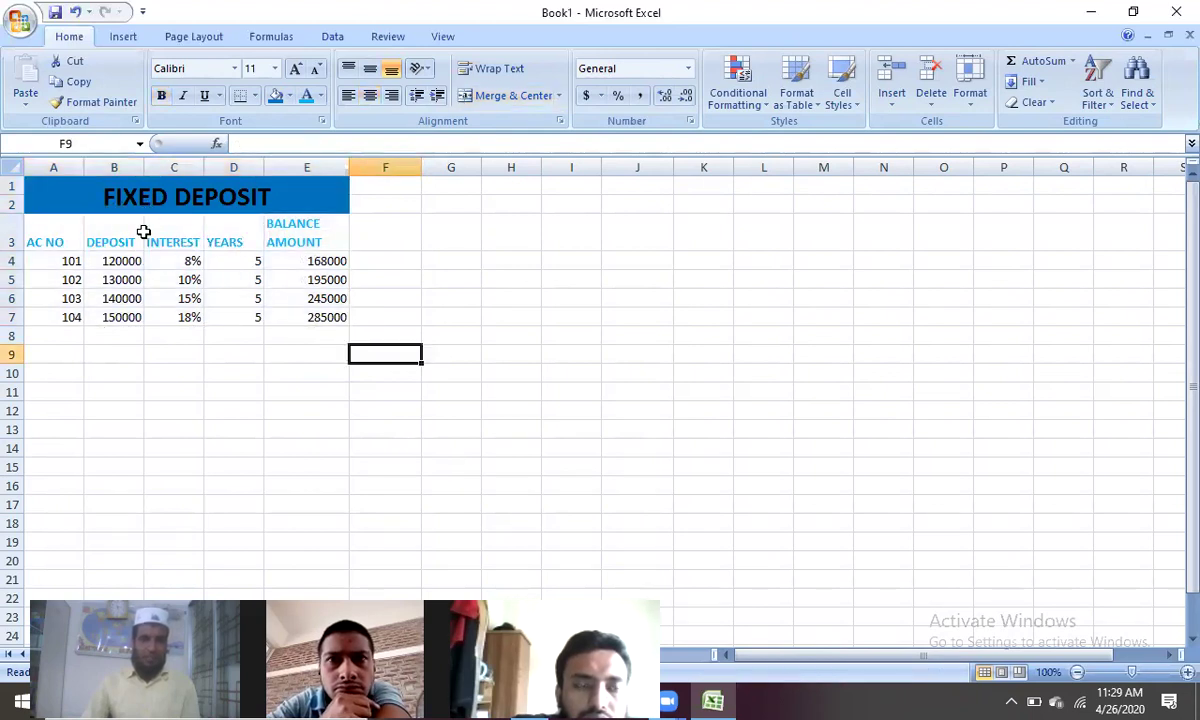
drag(110, 232, 143, 325)
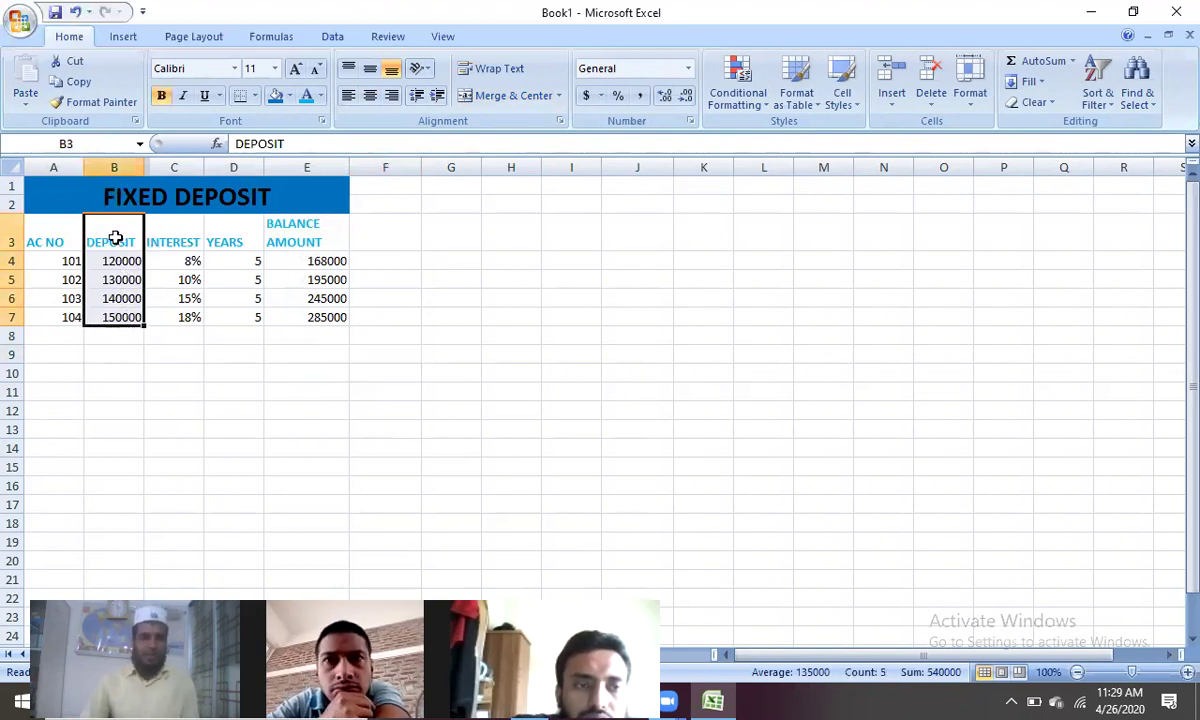
Step: Insert an entire blank column before the DEPOSIT column
right_click(118, 243)
click(185, 336)
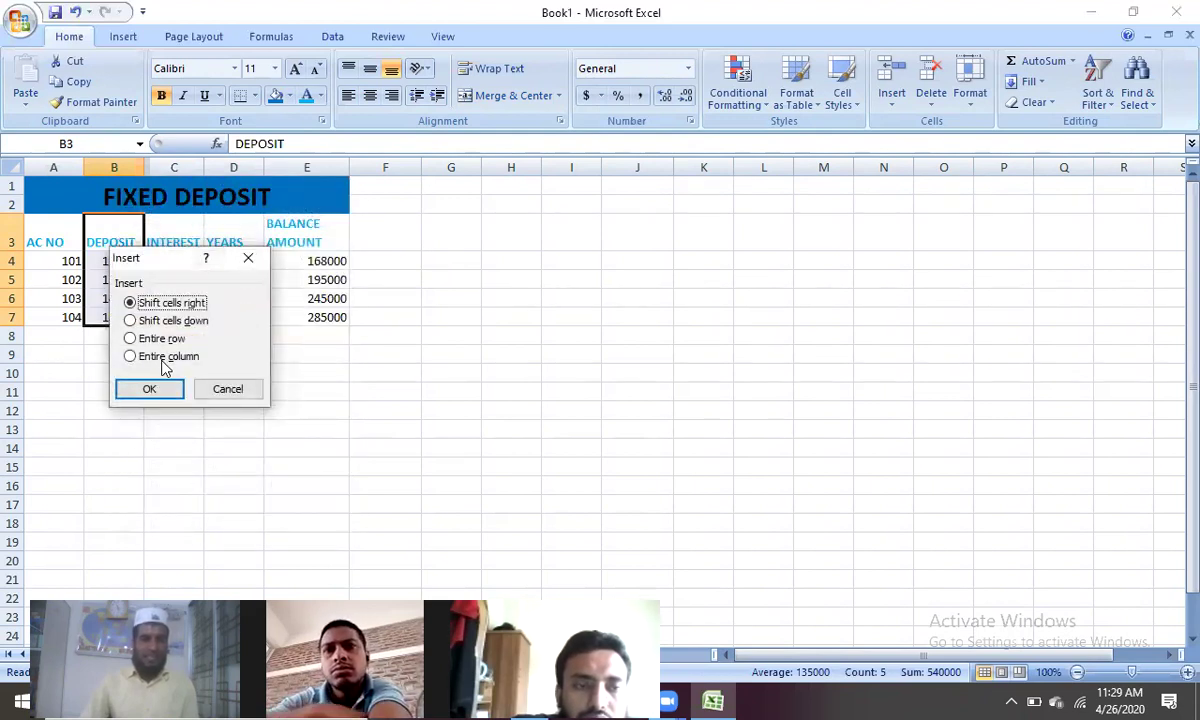
click(163, 360)
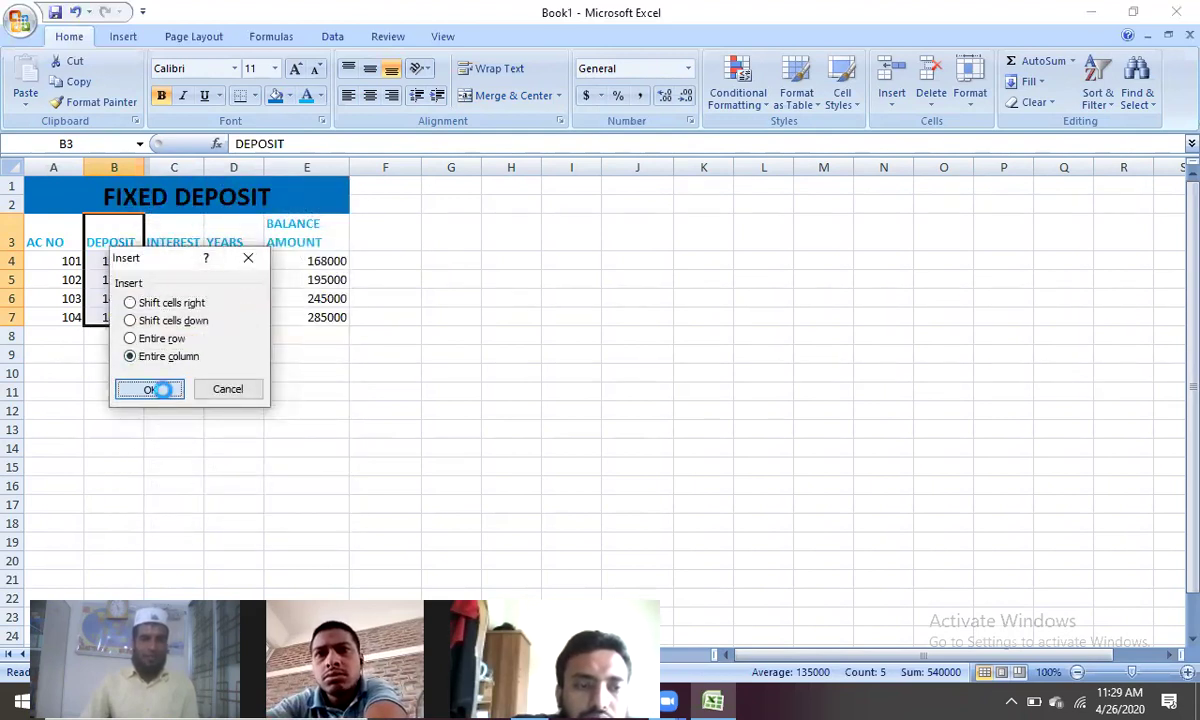
click(163, 389)
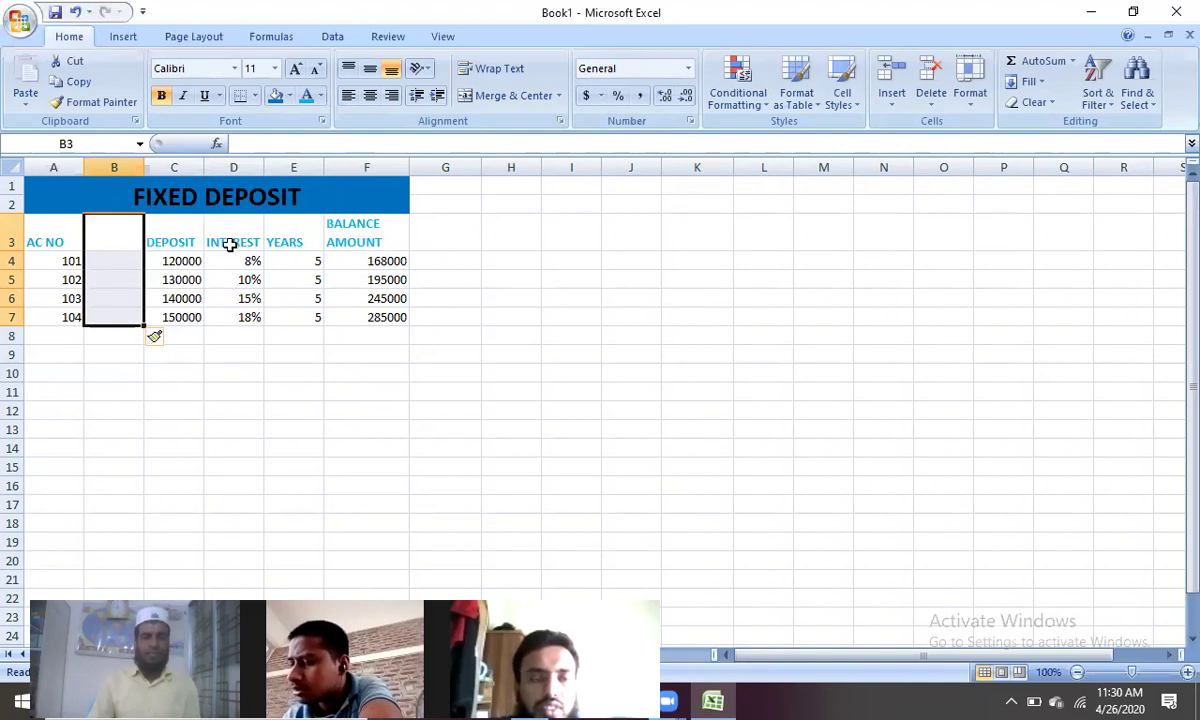
Step: Delete the blank column B entirely so DEPOSIT sits beside the account numbers
right_click(112, 253)
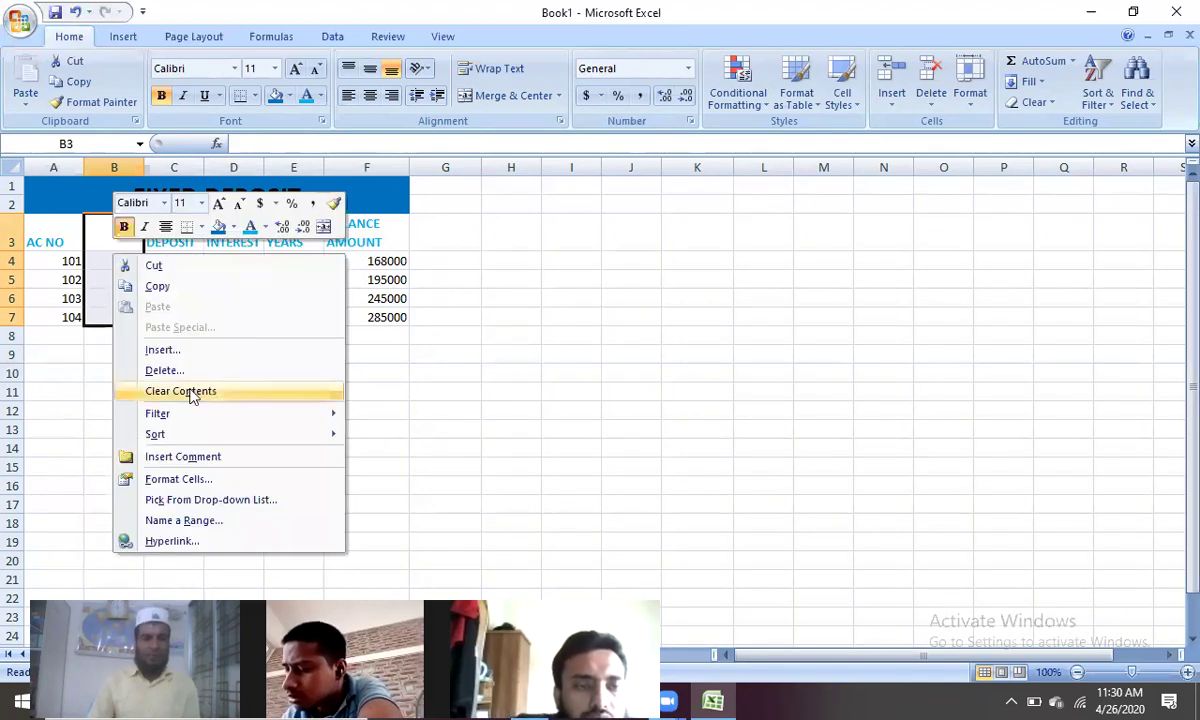
click(180, 369)
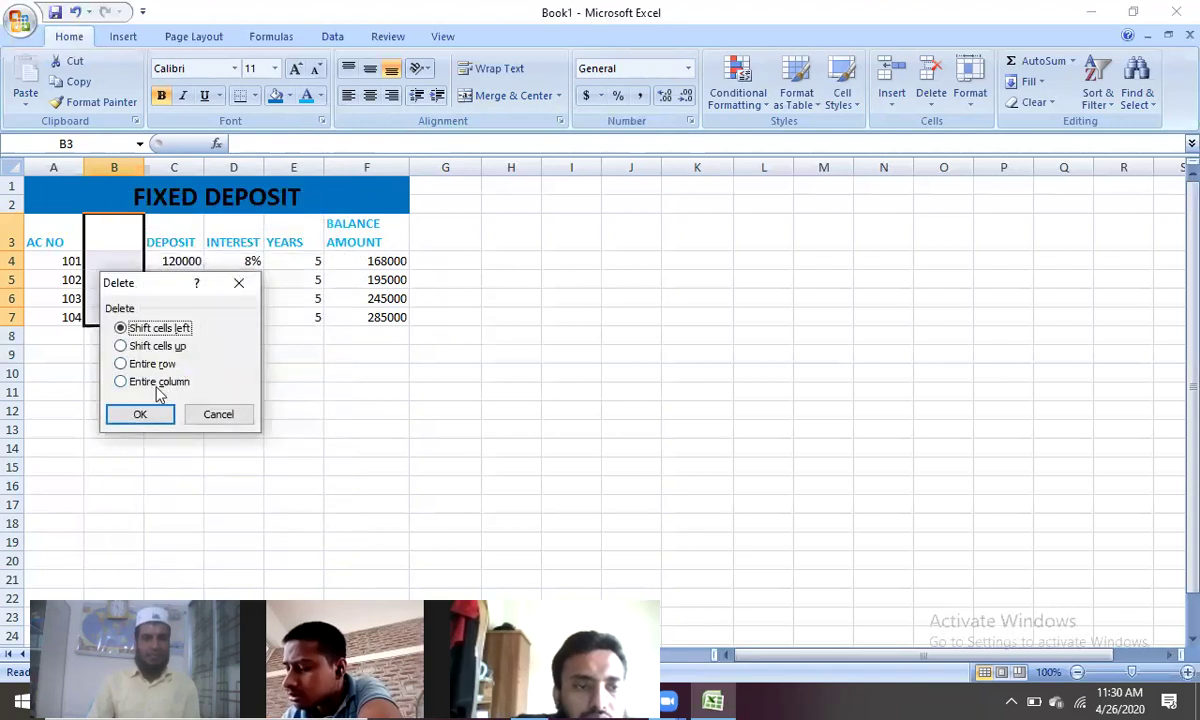
click(156, 383)
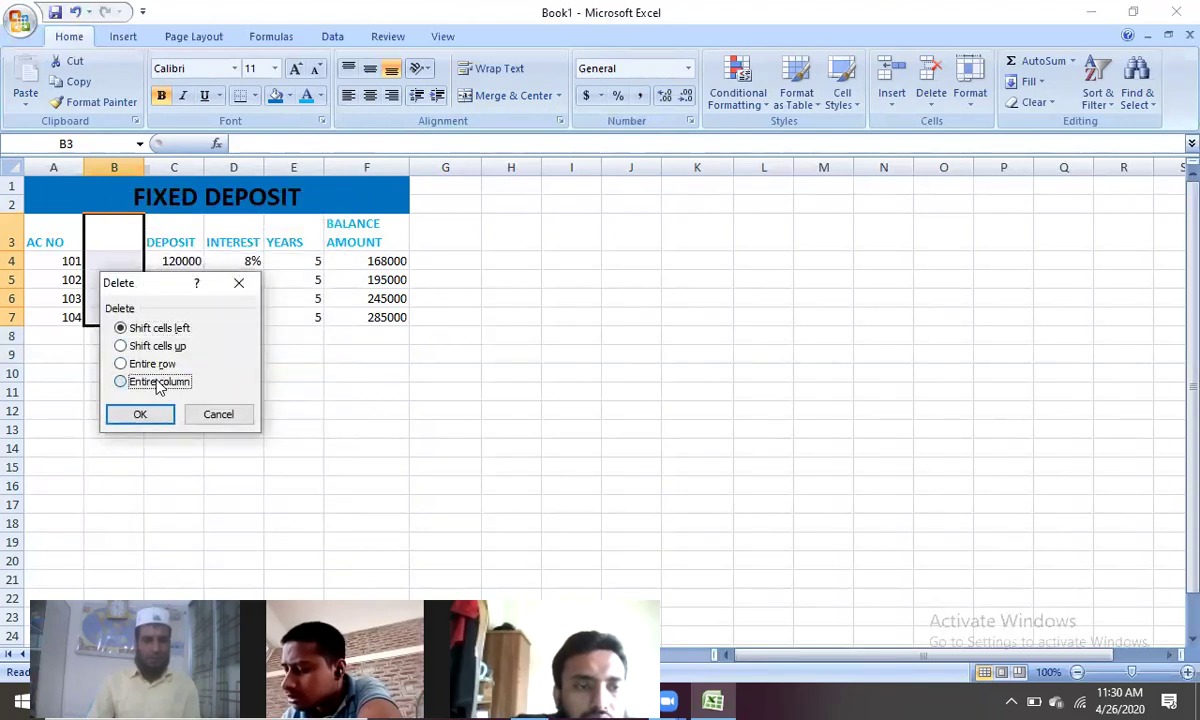
click(152, 426)
click(327, 426)
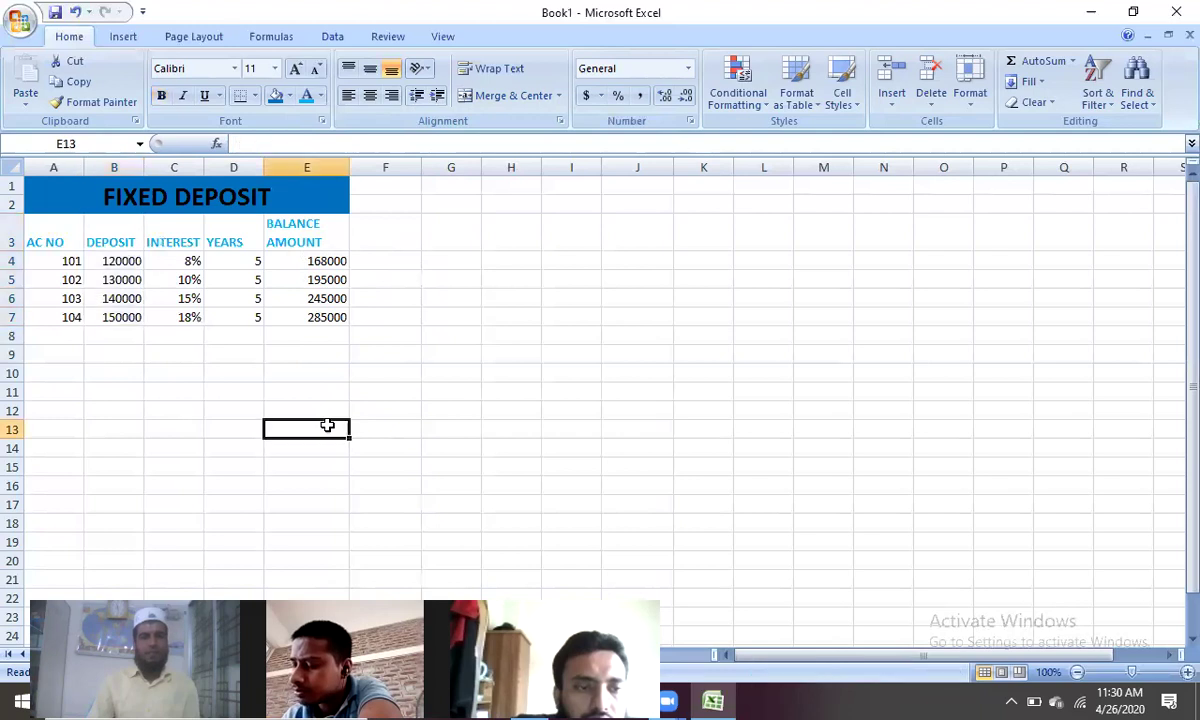
click(392, 388)
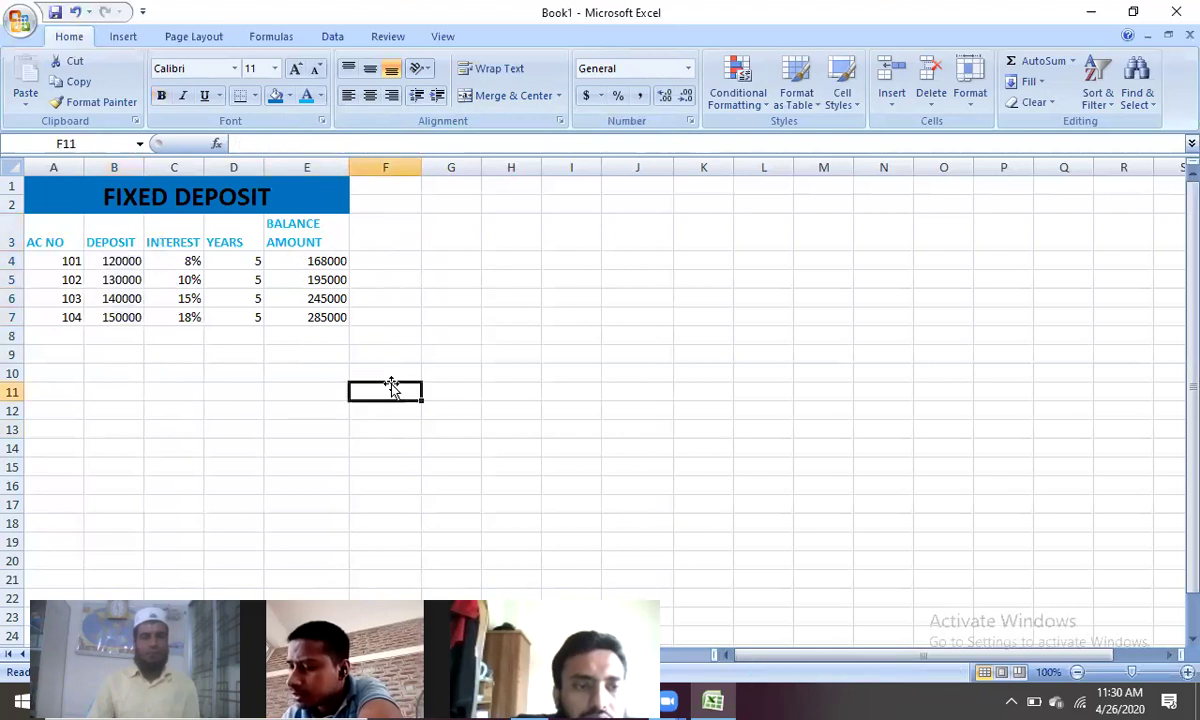
click(31, 187)
drag(190, 230, 207, 313)
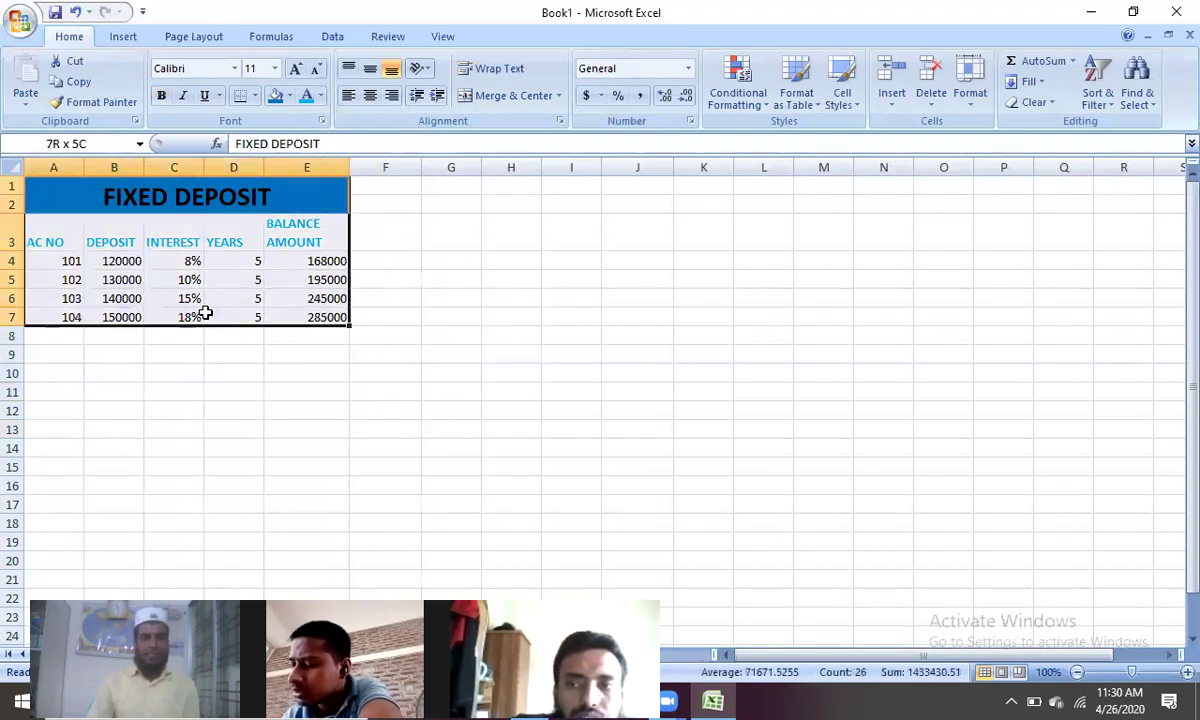
click(21, 20)
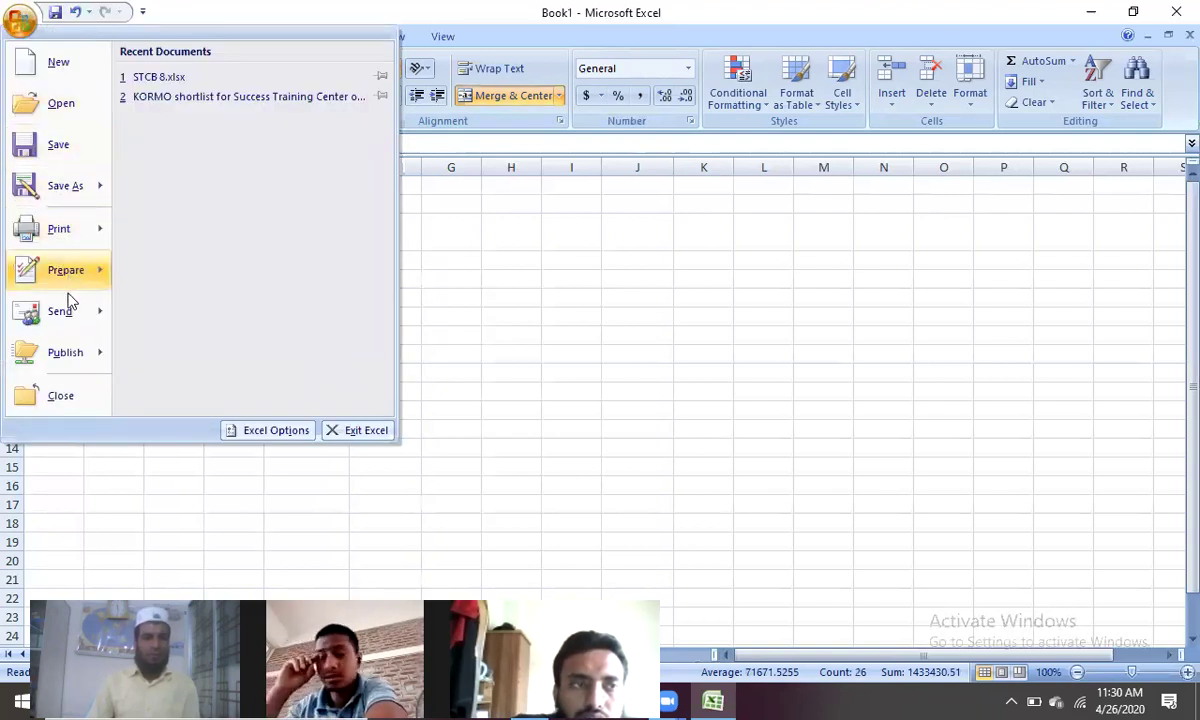
click(62, 229)
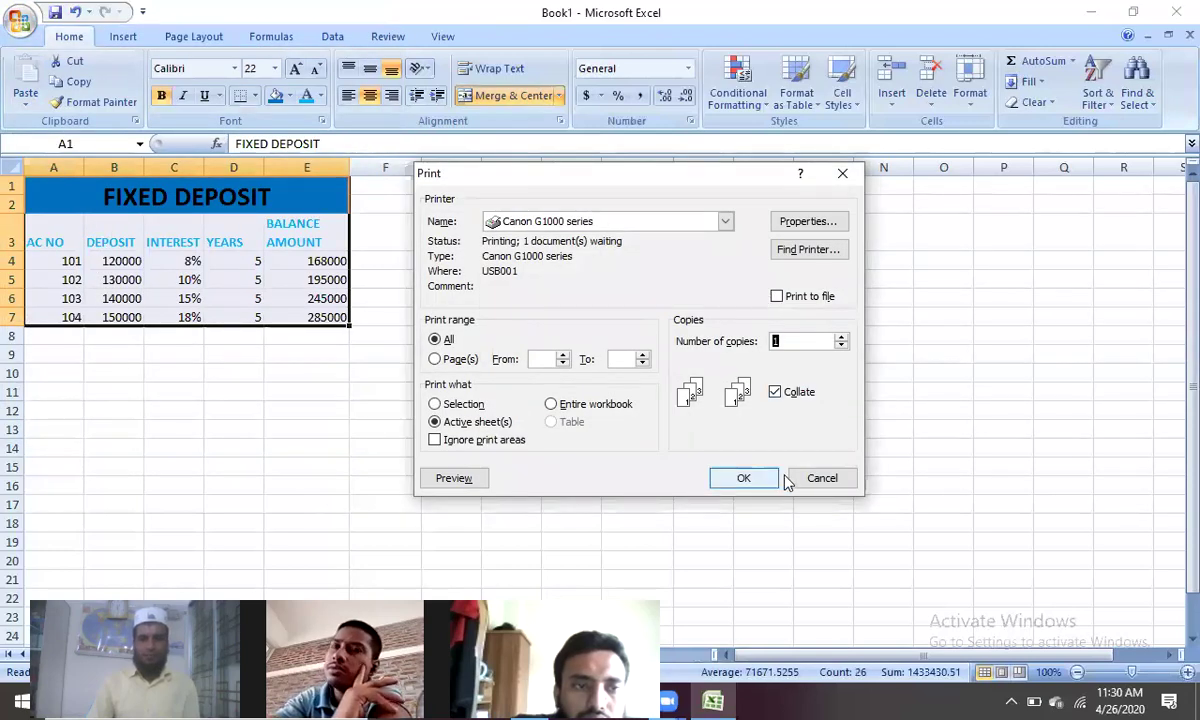
click(845, 184)
click(24, 30)
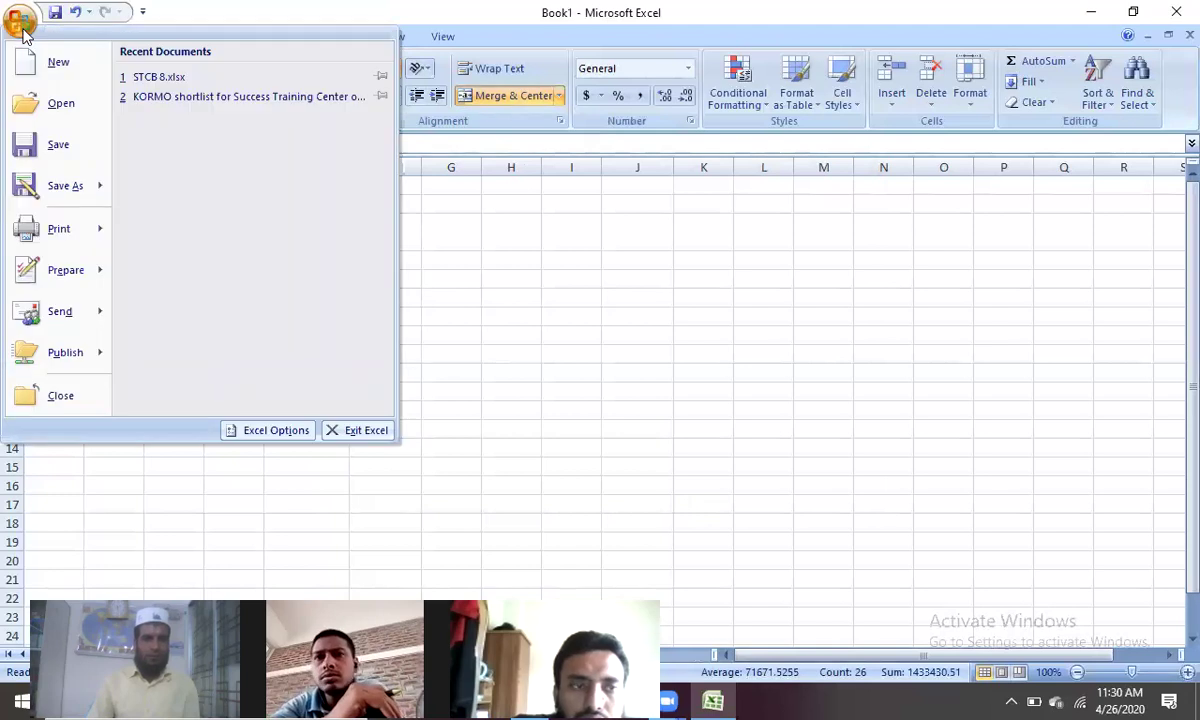
mouse_move(85, 262)
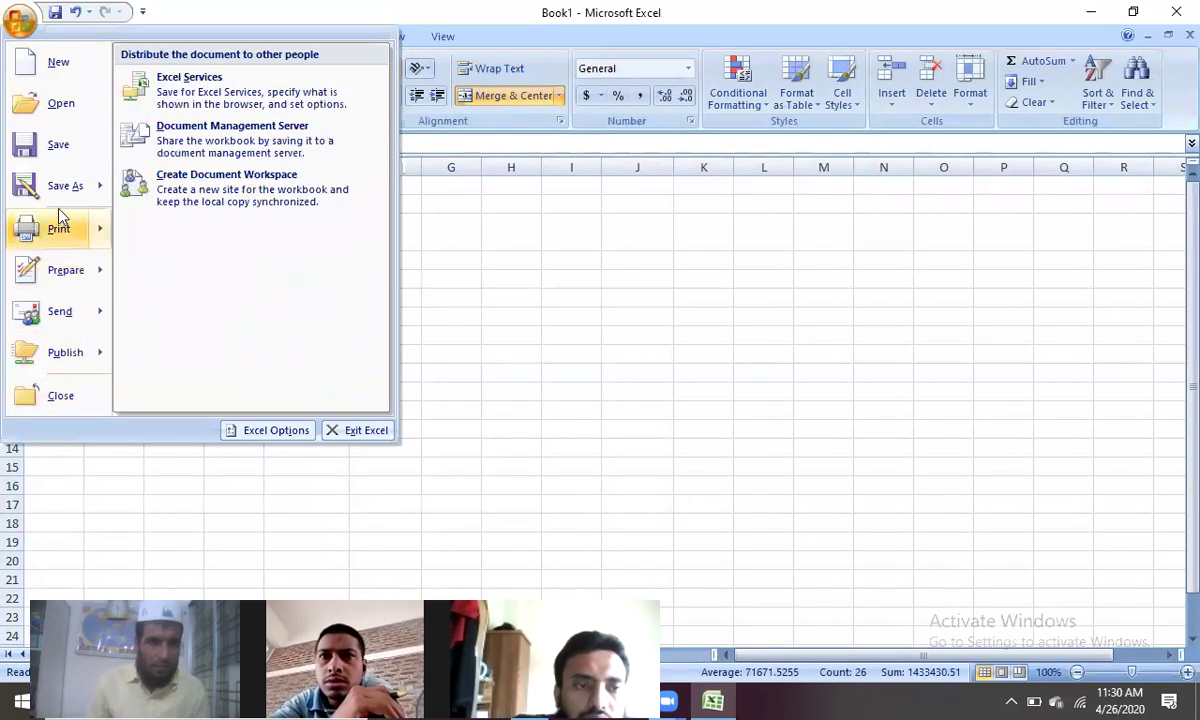
mouse_move(66, 238)
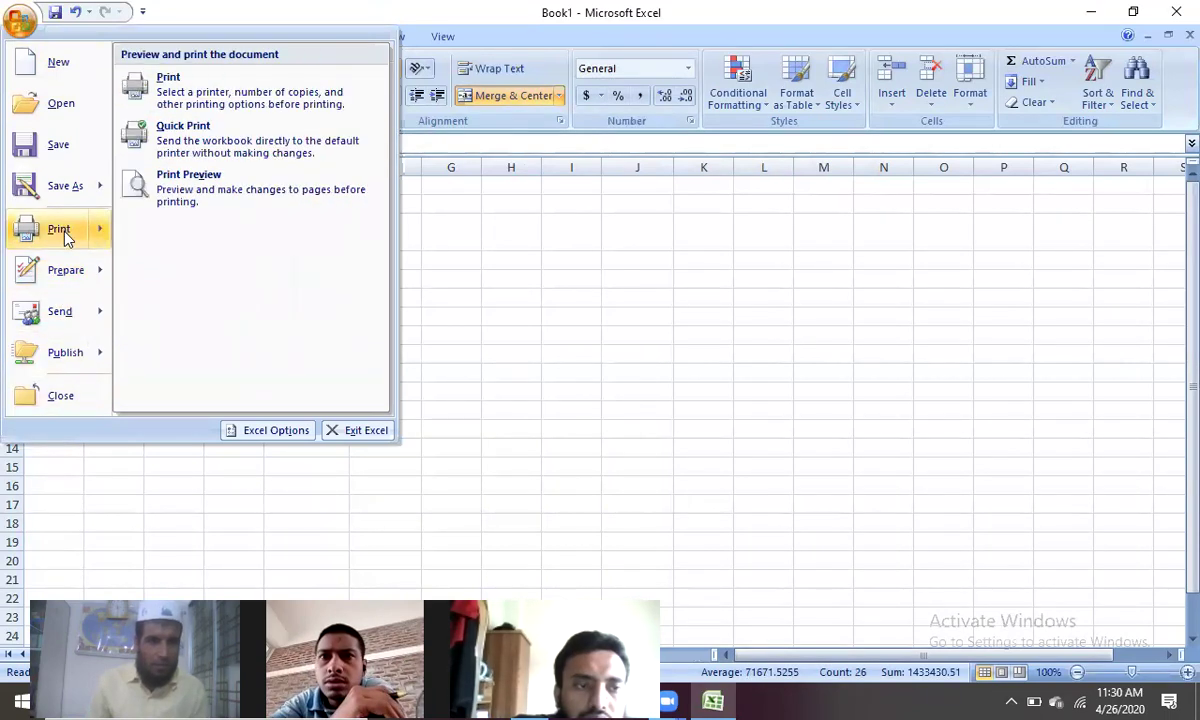
click(221, 191)
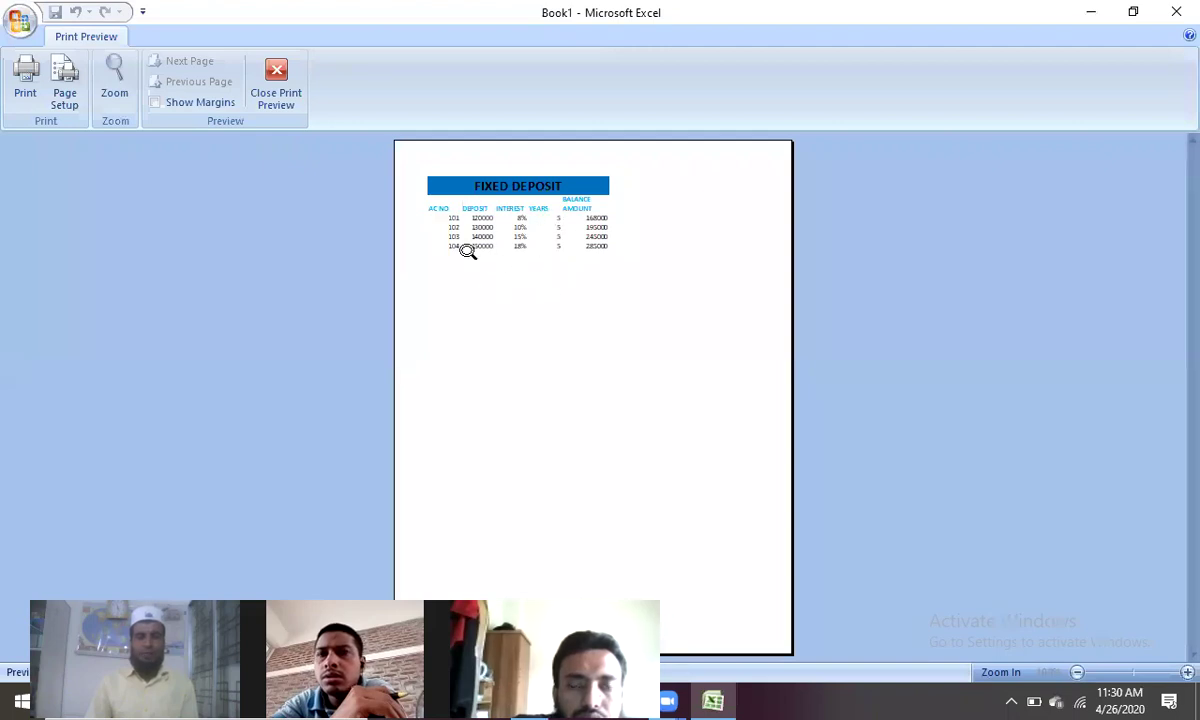
click(272, 86)
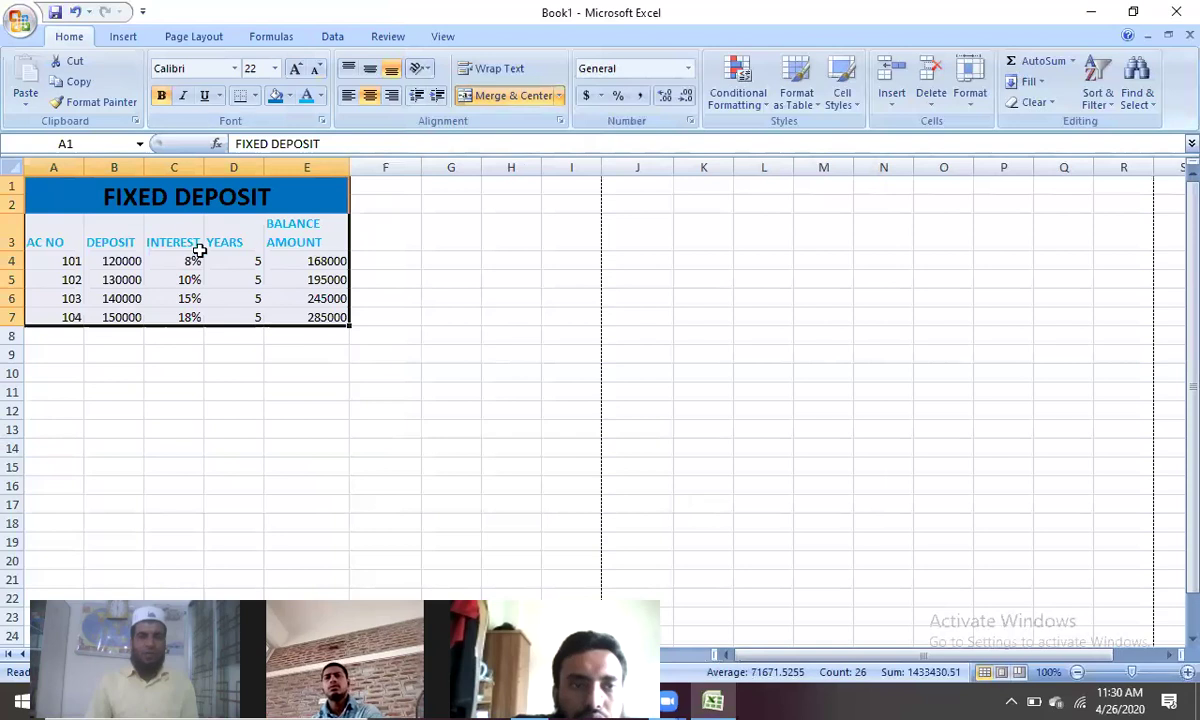
Step: Apply All Borders to every cell of the table A1:E7
click(410, 423)
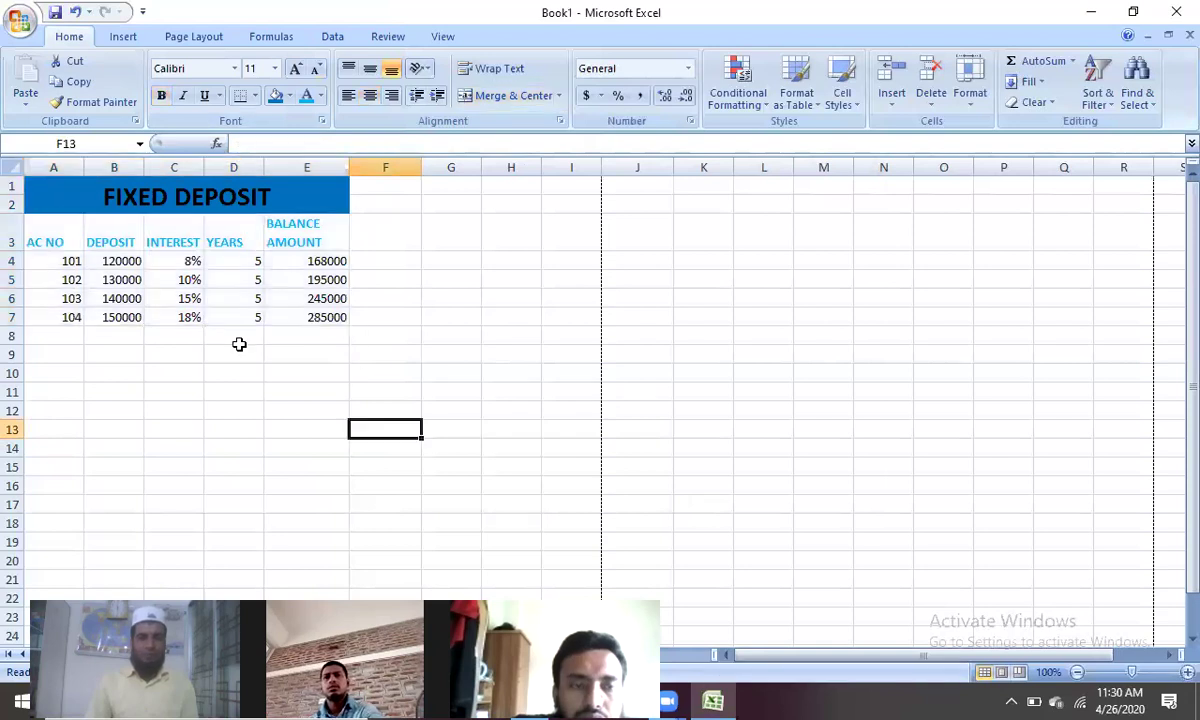
click(28, 180)
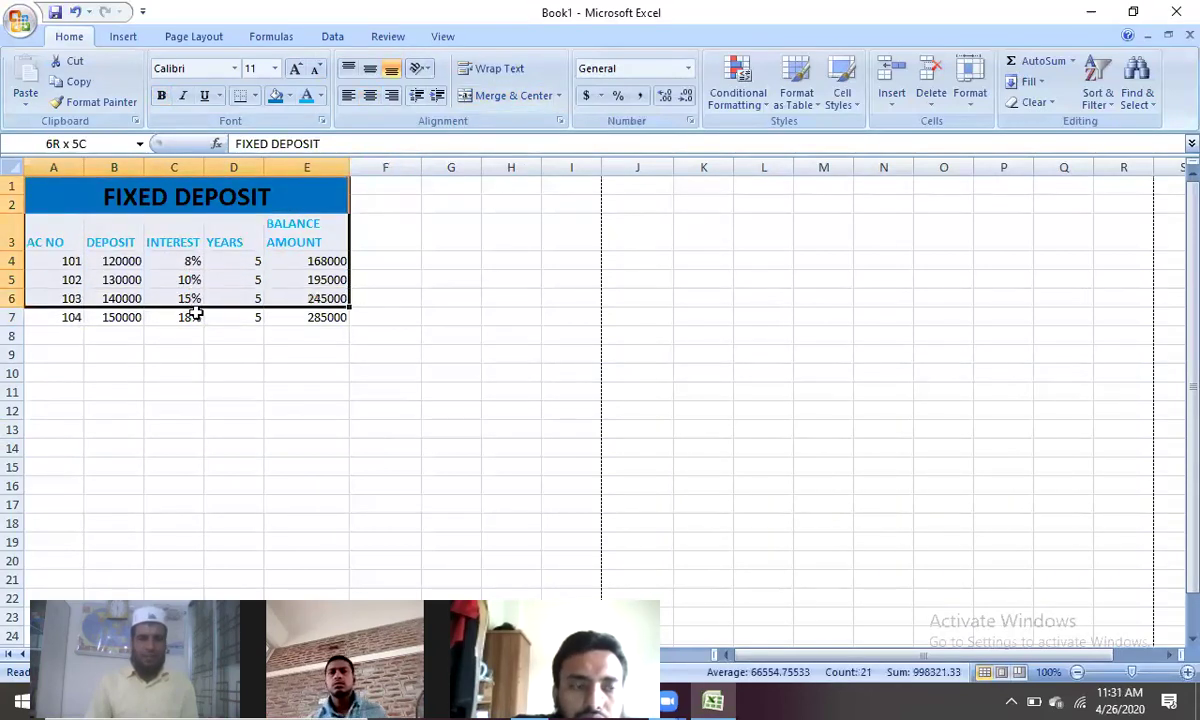
drag(177, 241, 193, 315)
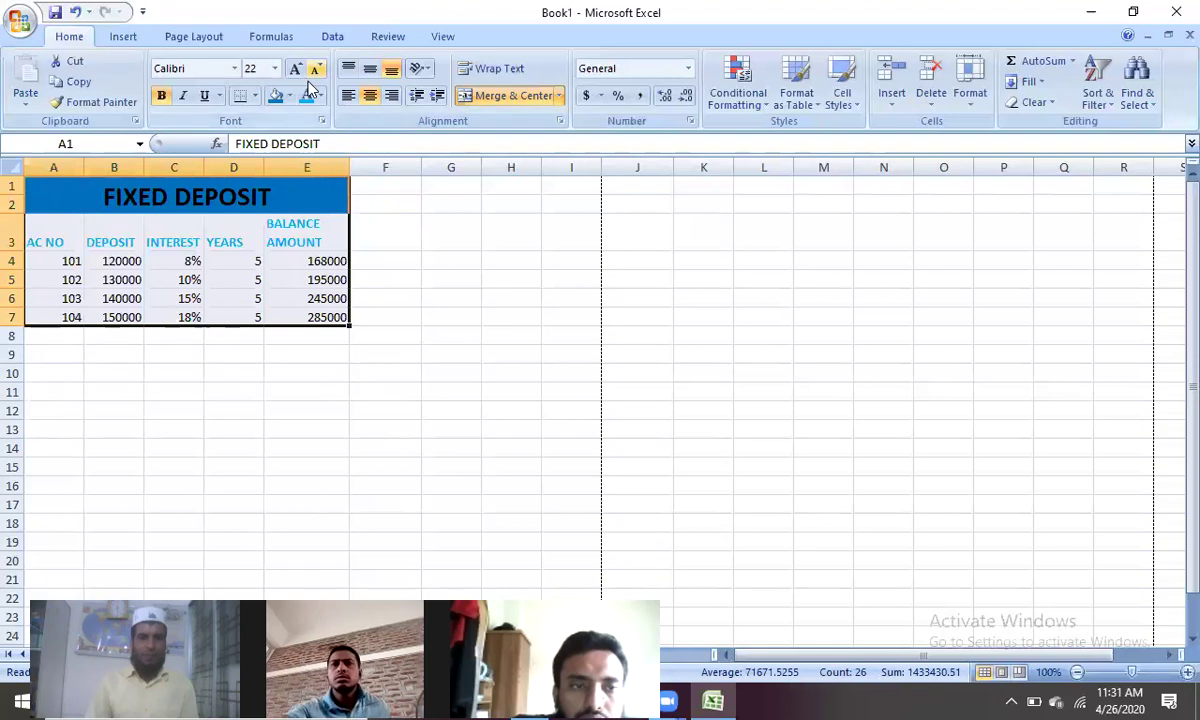
click(254, 97)
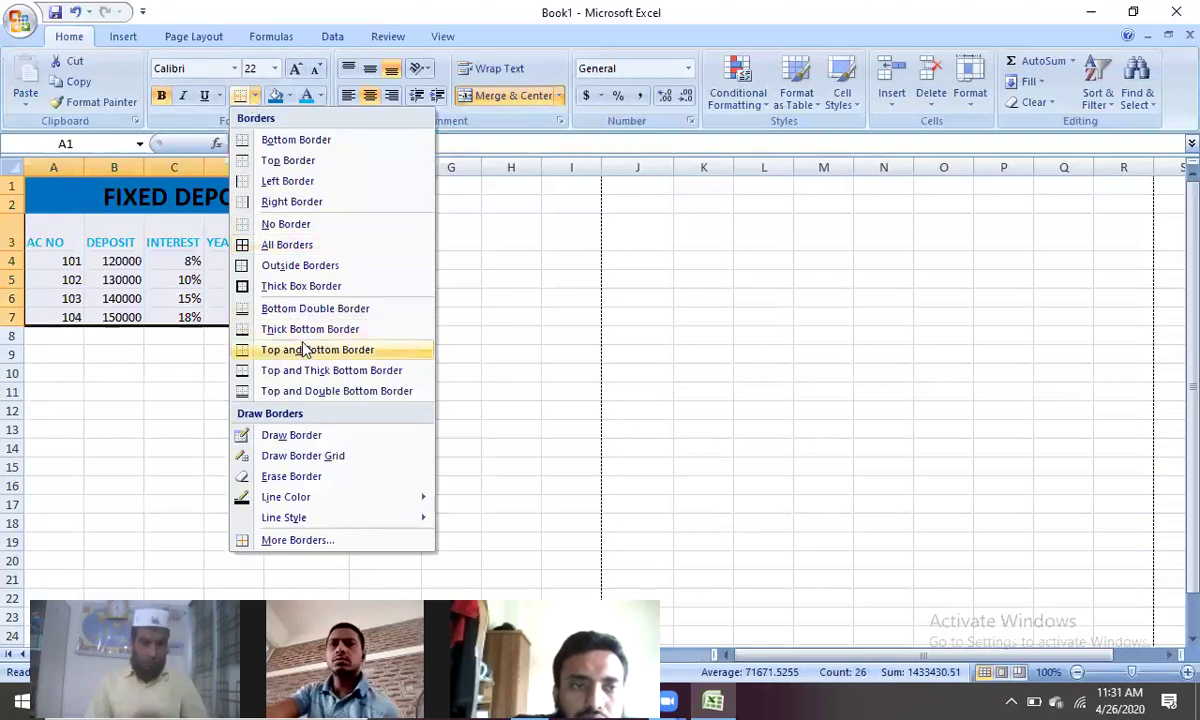
click(296, 248)
Step: Check the bordered FIXED DEPOSIT table in Print Preview, then close the preview
click(22, 24)
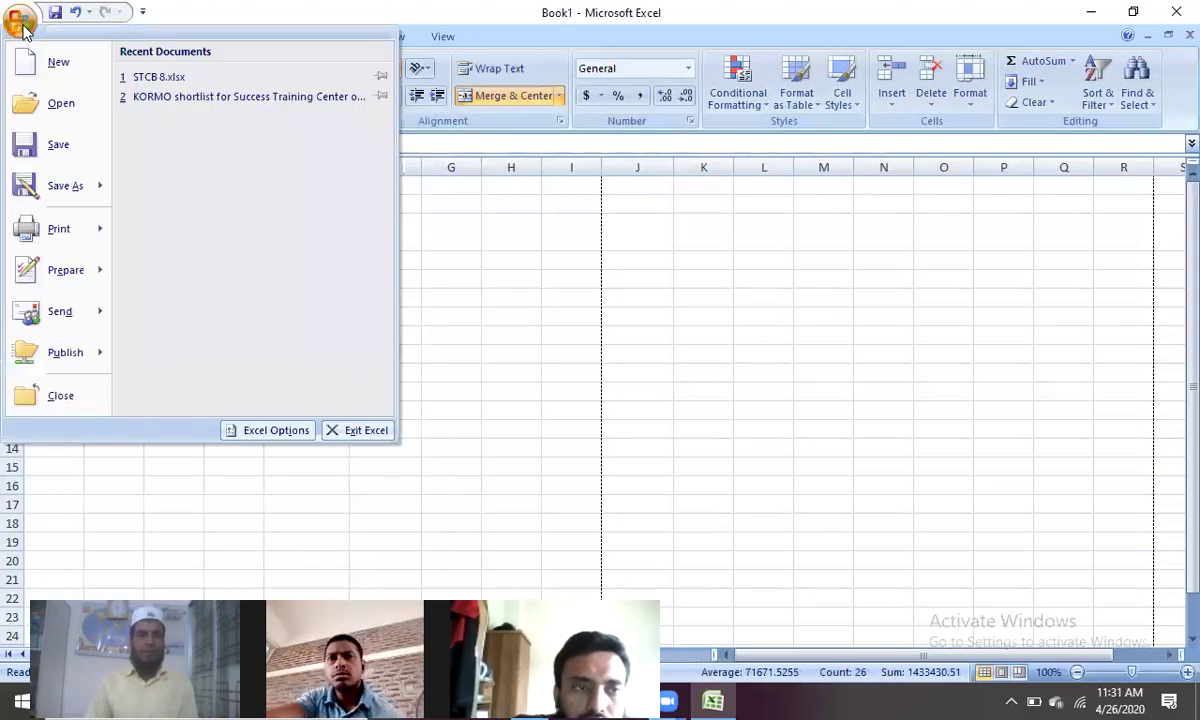
mouse_move(88, 245)
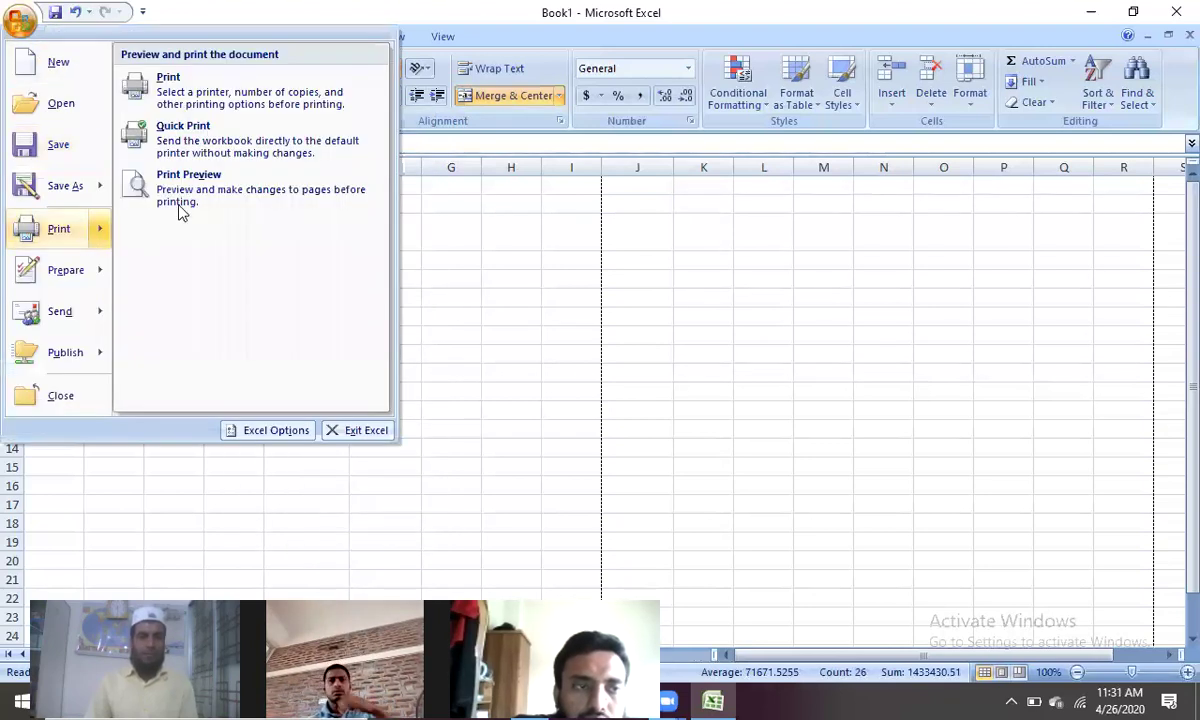
click(206, 188)
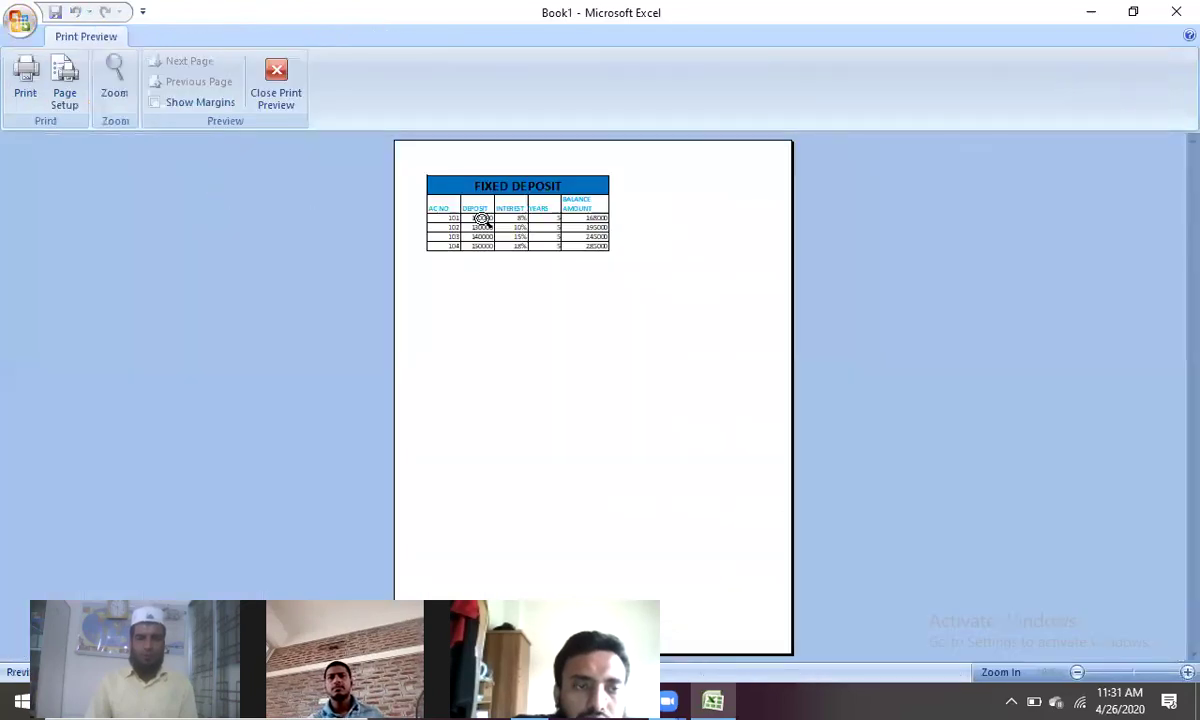
click(19, 21)
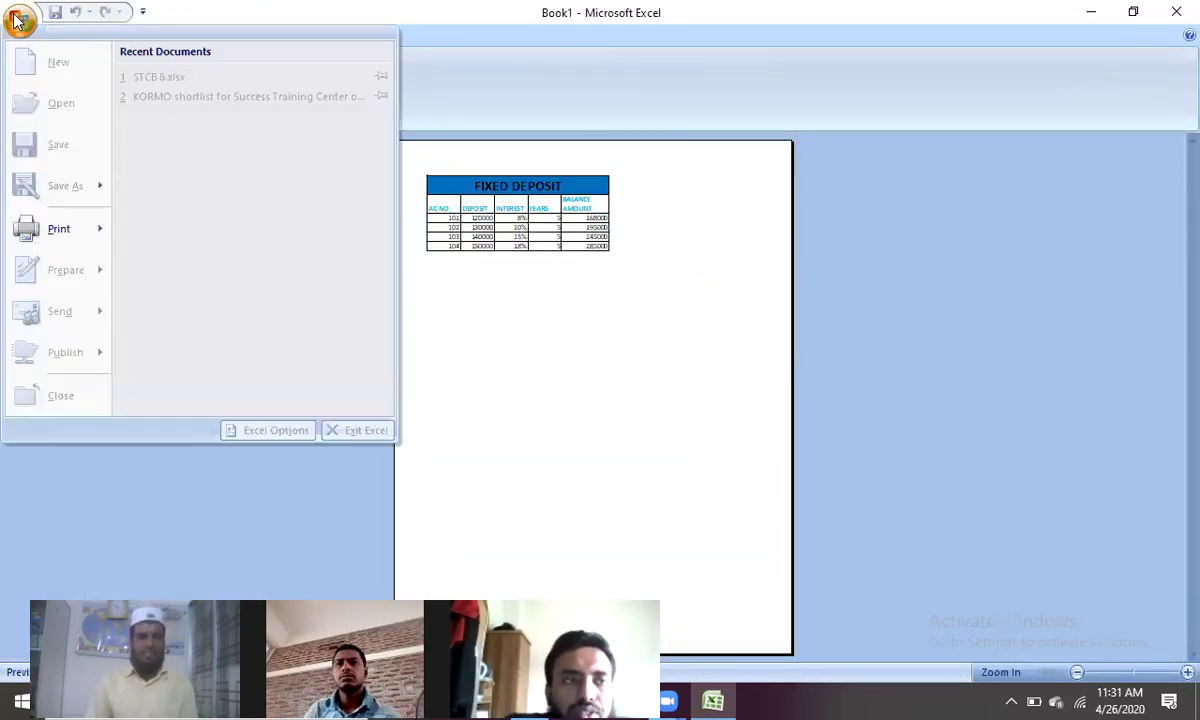
click(19, 21)
click(276, 88)
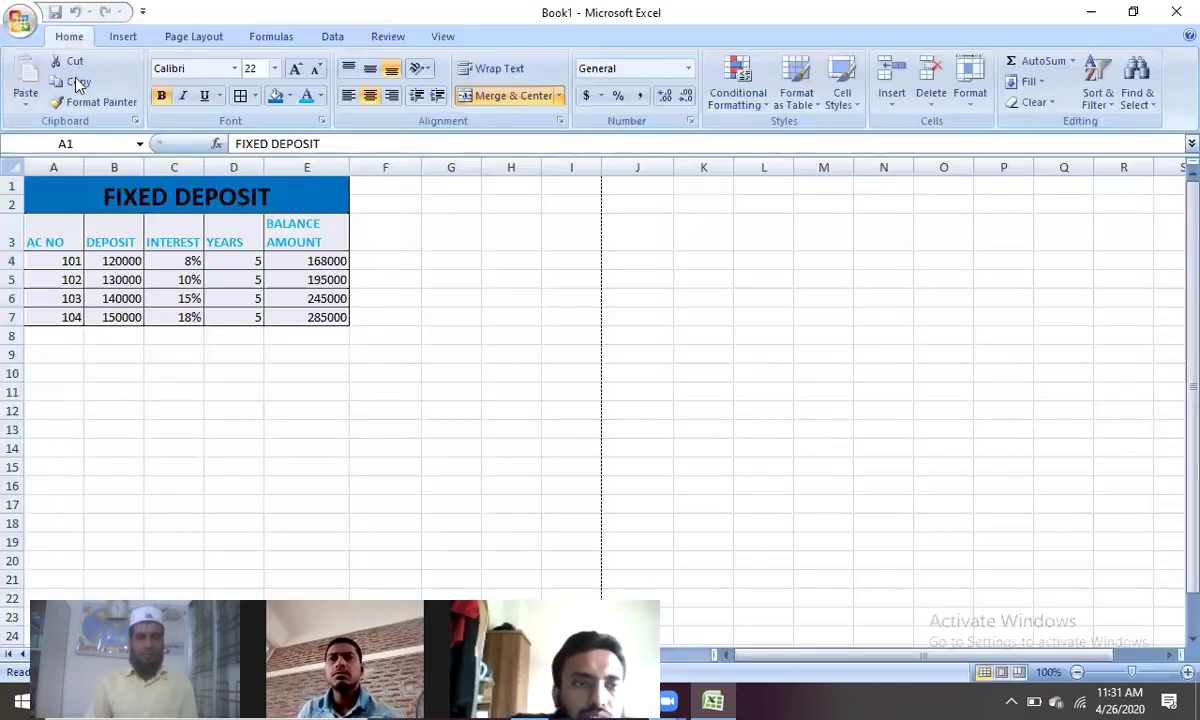
key(ctrl+a)
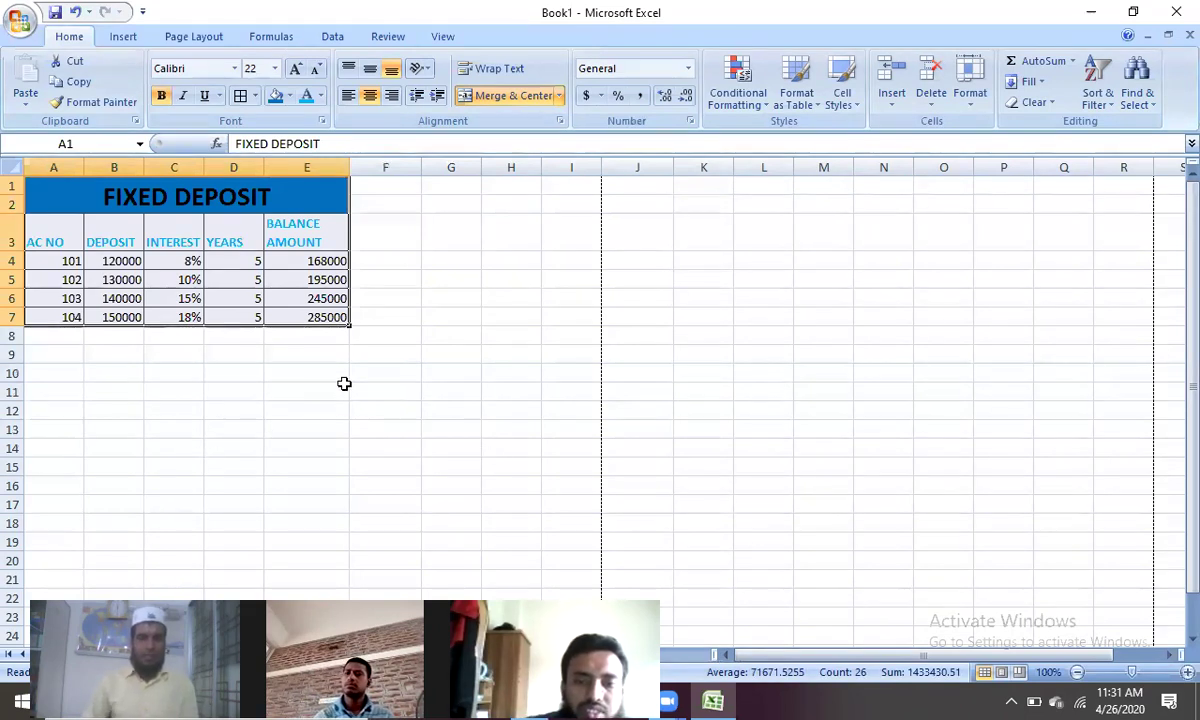
click(245, 429)
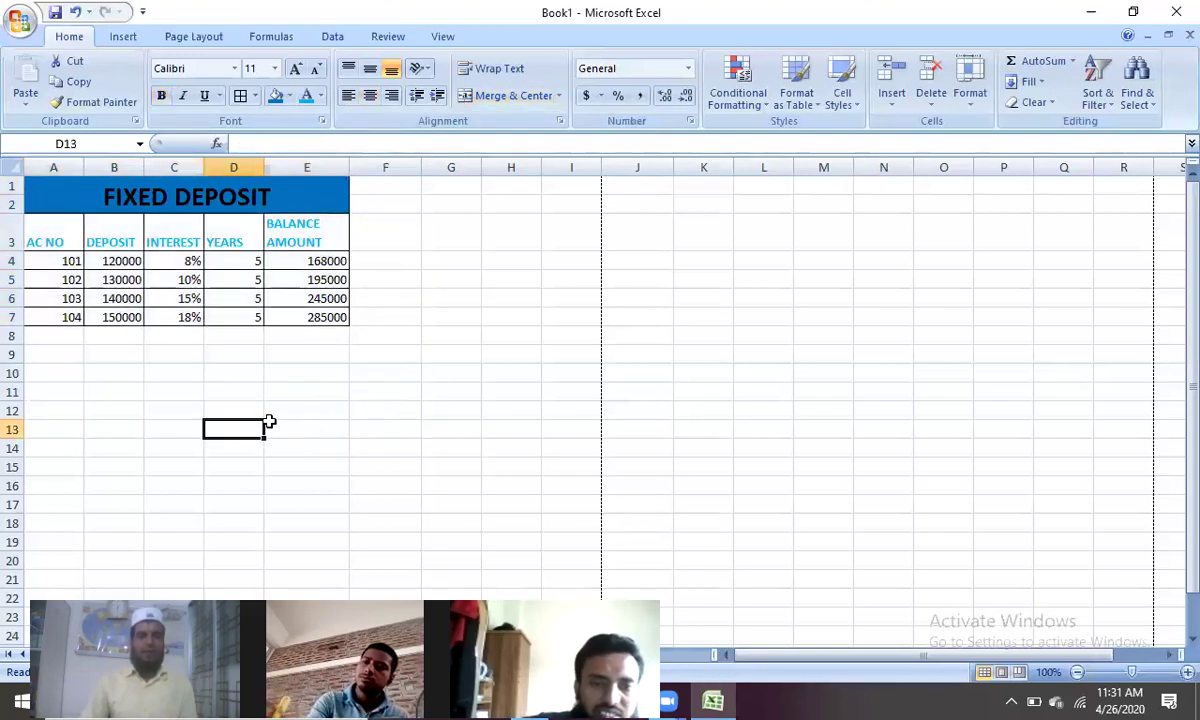
drag(224, 392, 224, 374)
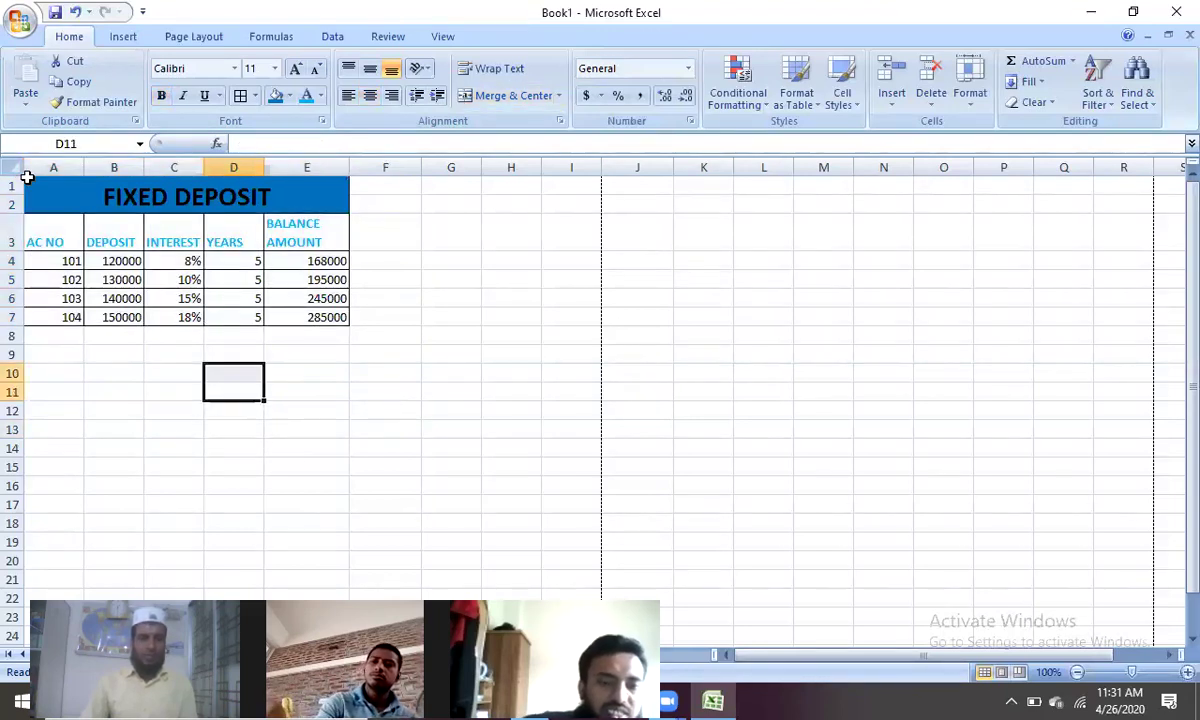
drag(30, 185, 249, 316)
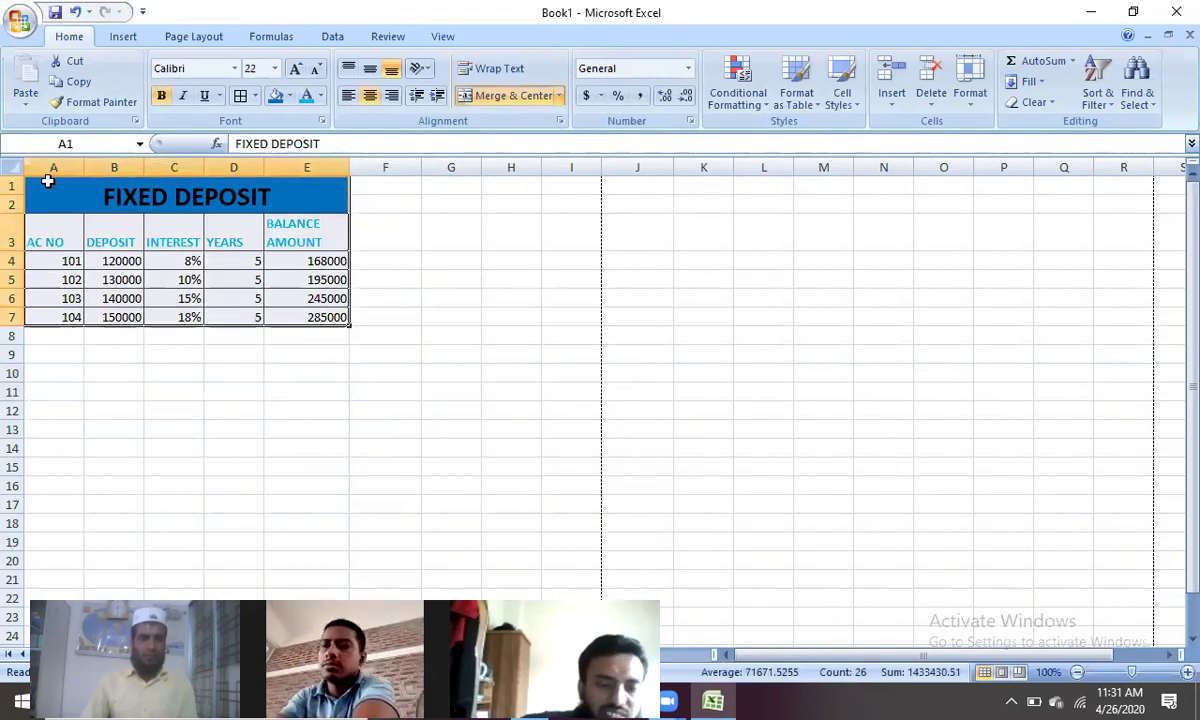
Step: Drag the table from A1:E7 to C10:G16, with the title starting at C10
mouse_move(30, 175)
mouse_down()
mouse_move(224, 384)
mouse_move(155, 352)
mouse_up()
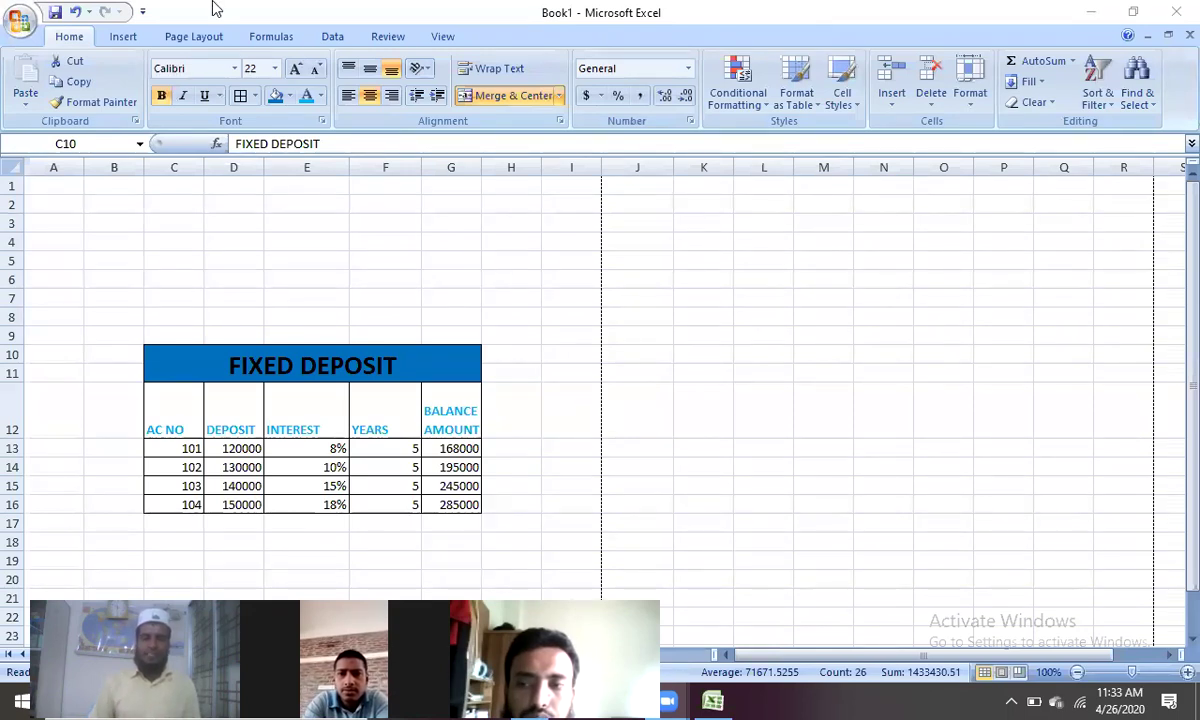
scroll(1000, 545, down, 2)
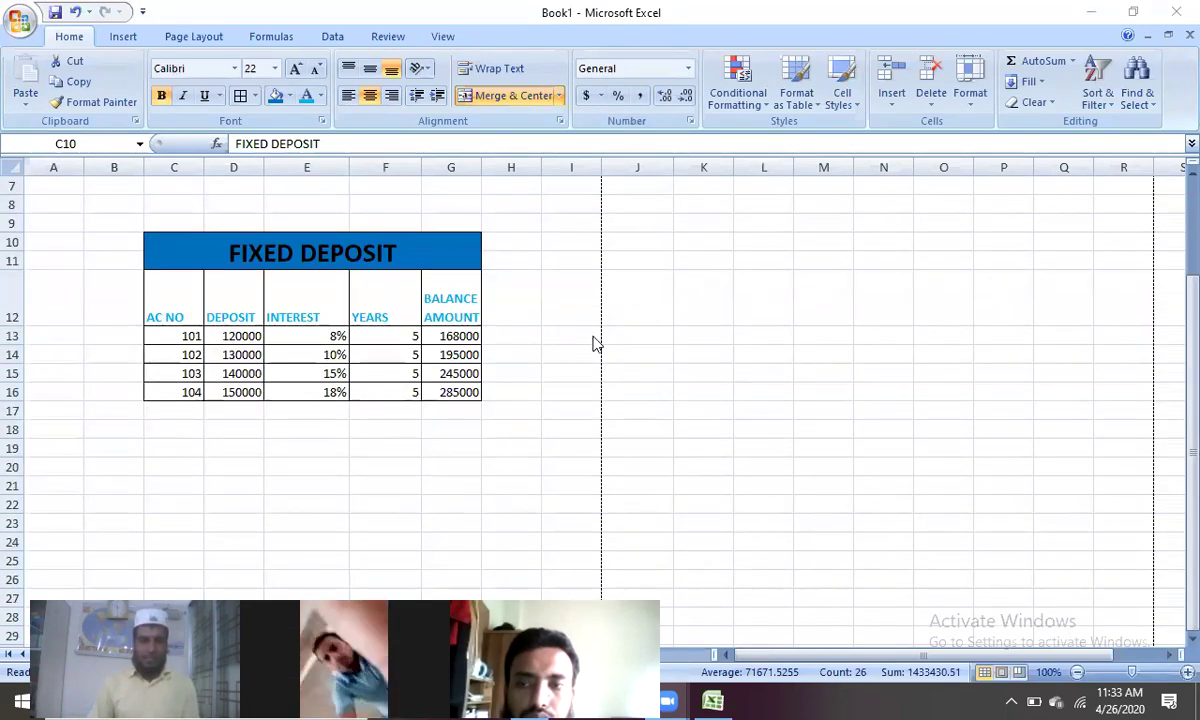